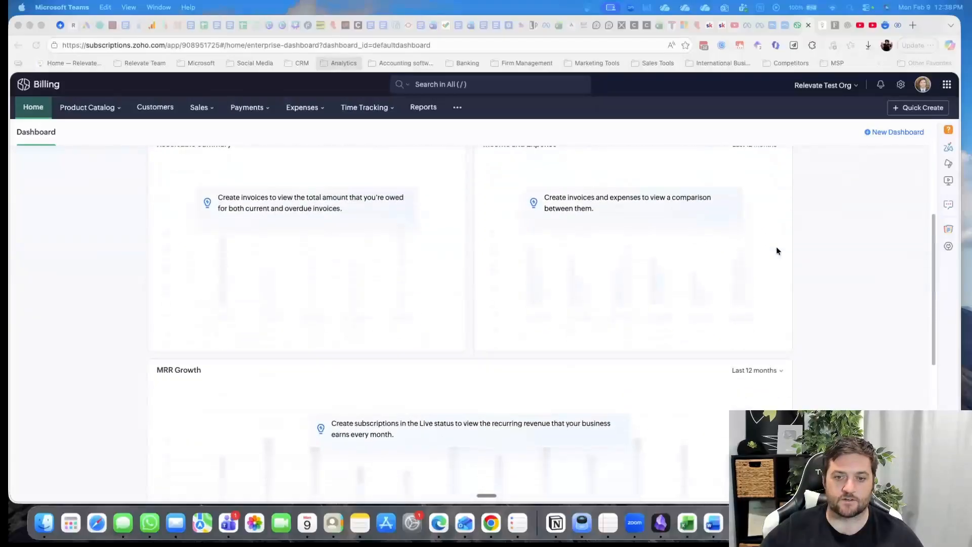
scroll(782, 275, down, 7)
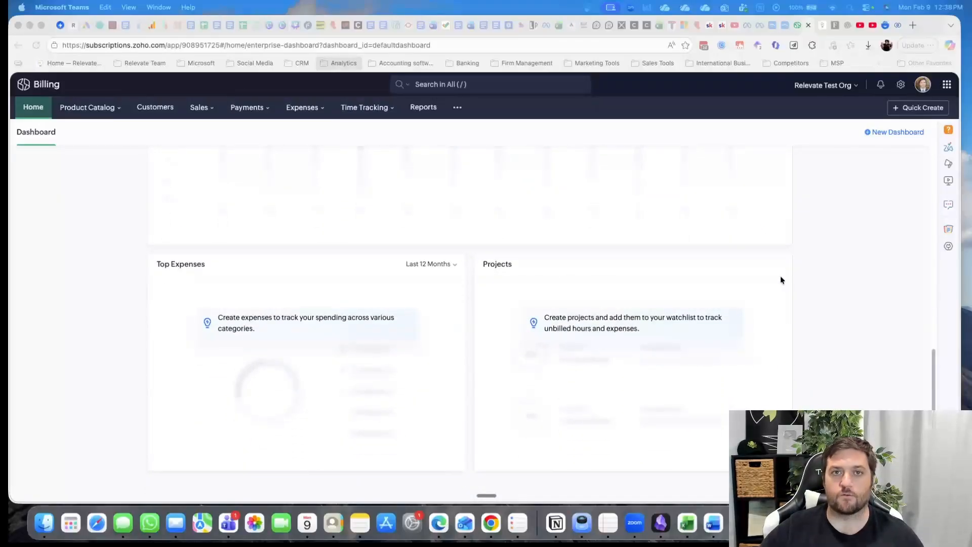
scroll(649, 256, up, 10)
scroll(648, 259, up, 2)
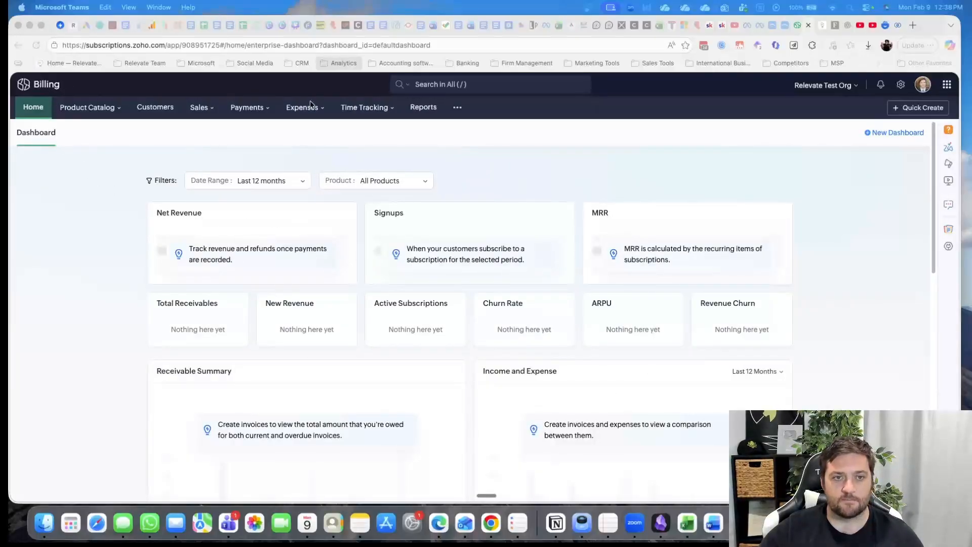
Start a new goods item in the product catalog, name it test and set its unit to box
click(89, 111)
click(90, 108)
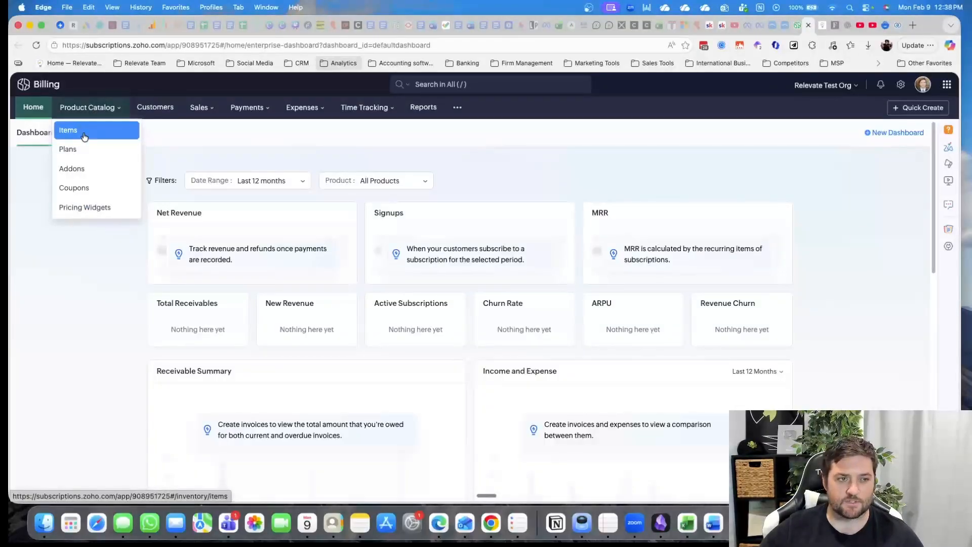
click(84, 136)
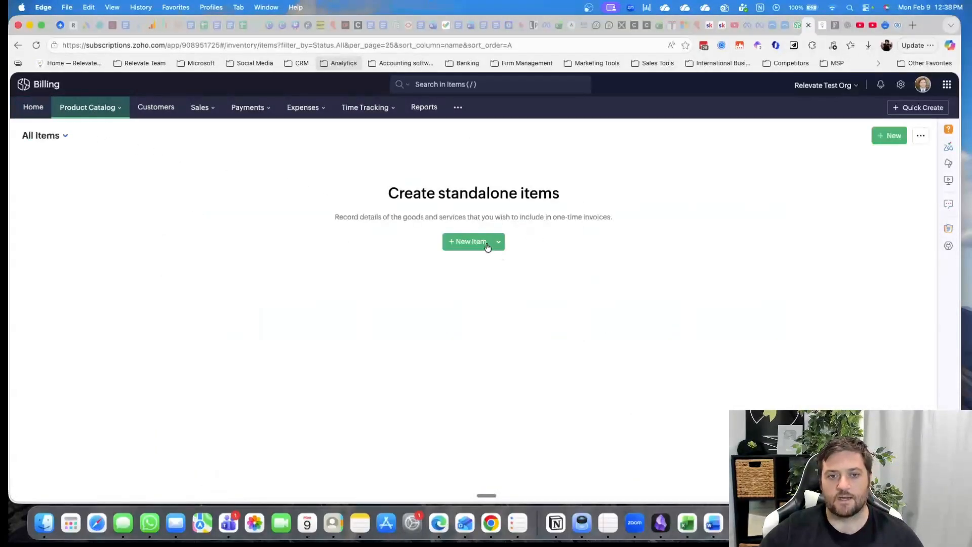
click(487, 247)
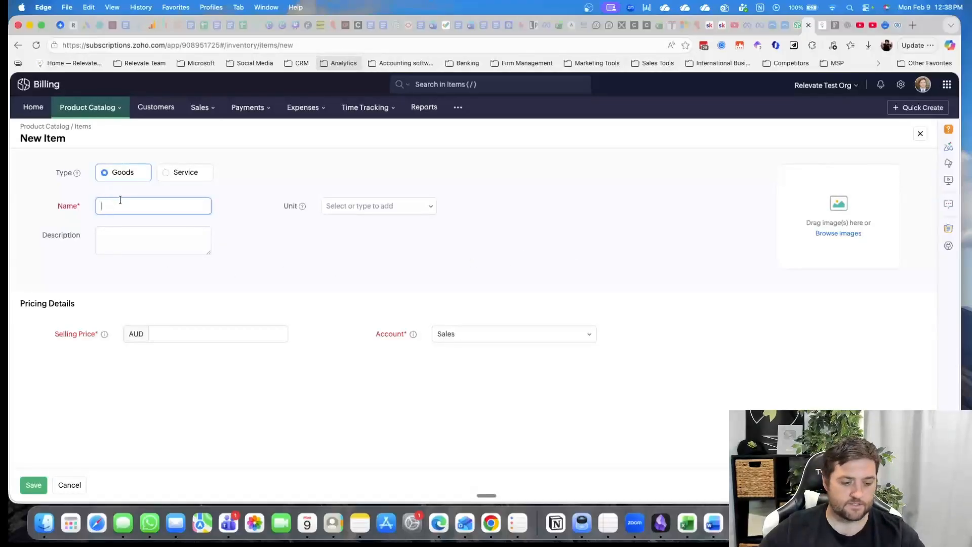
text(test)
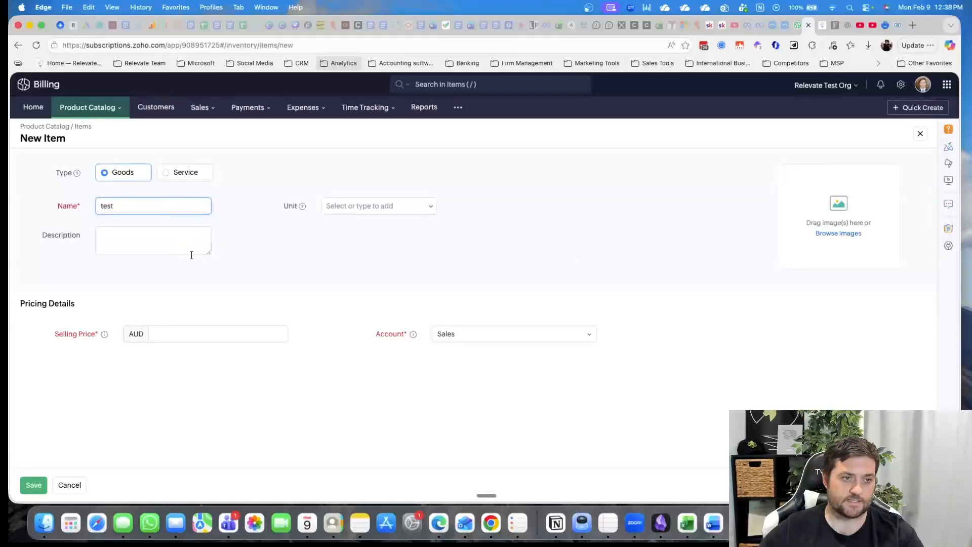
click(384, 206)
click(370, 233)
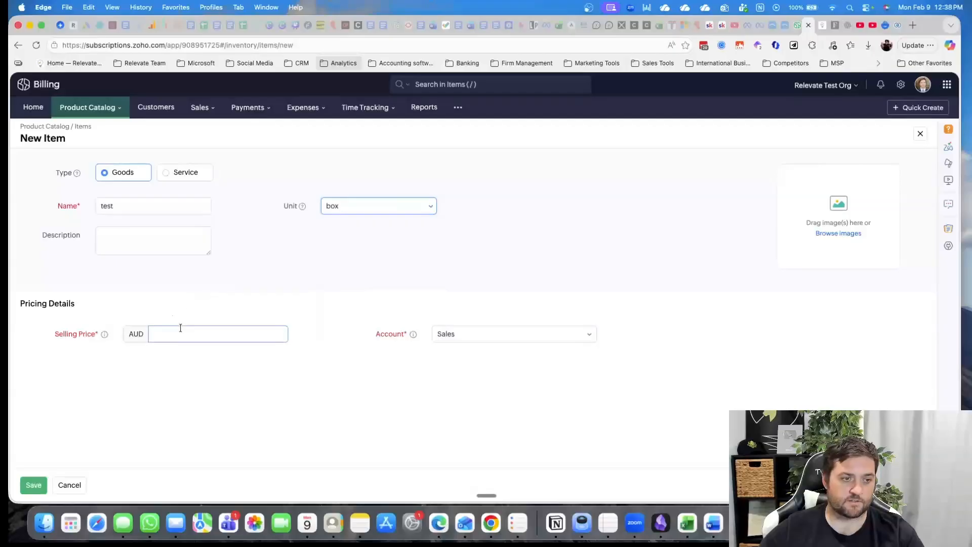
Set the item's selling price to AUD 1, change its name to test1 and save it
click(224, 330)
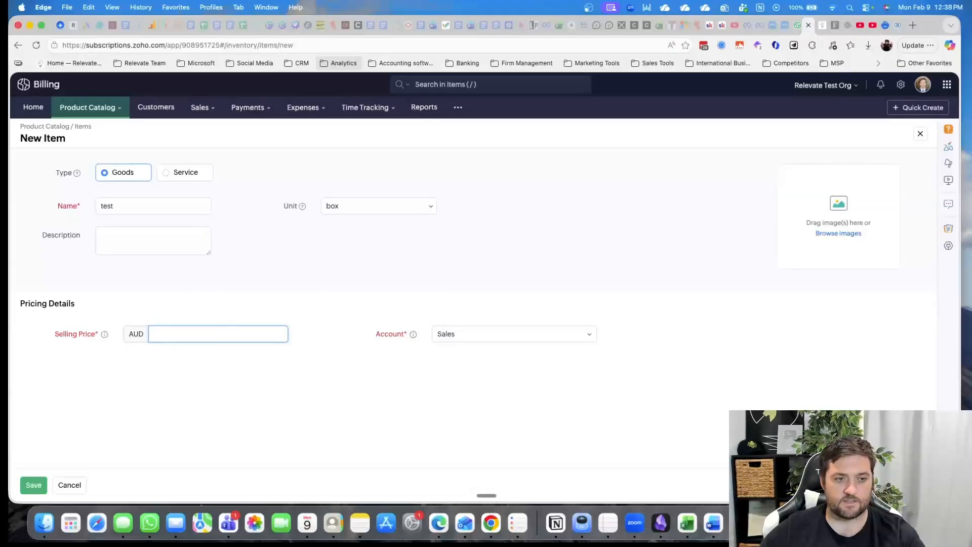
text(1)
click(503, 336)
click(740, 270)
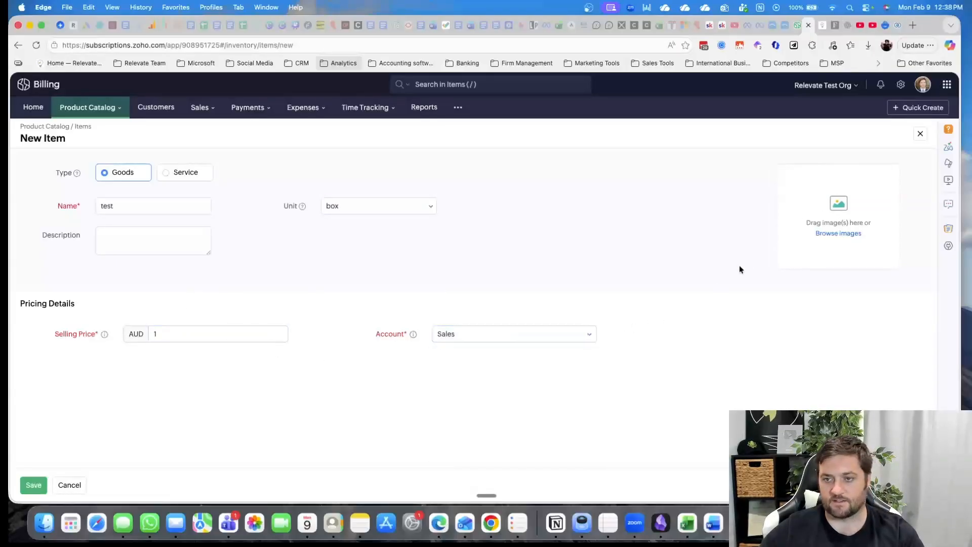
click(32, 487)
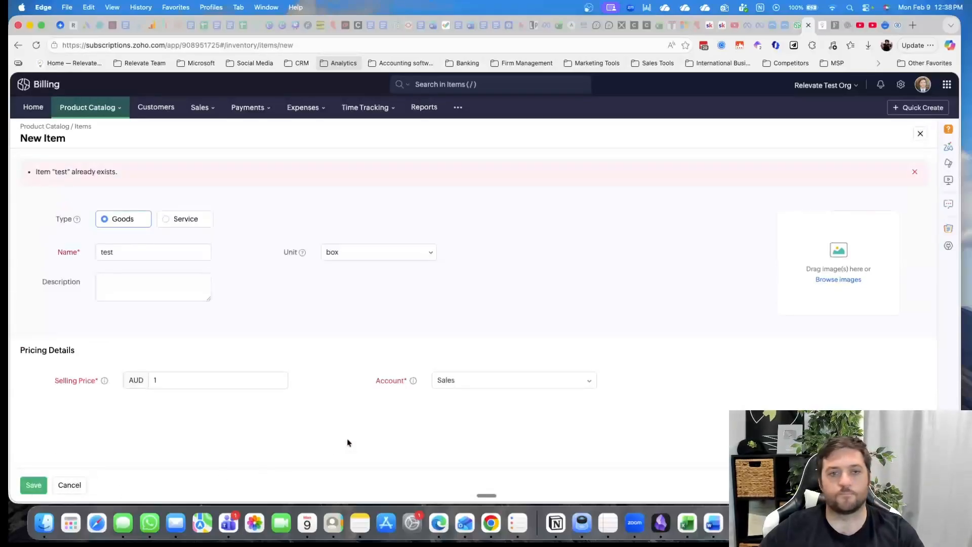
click(135, 252)
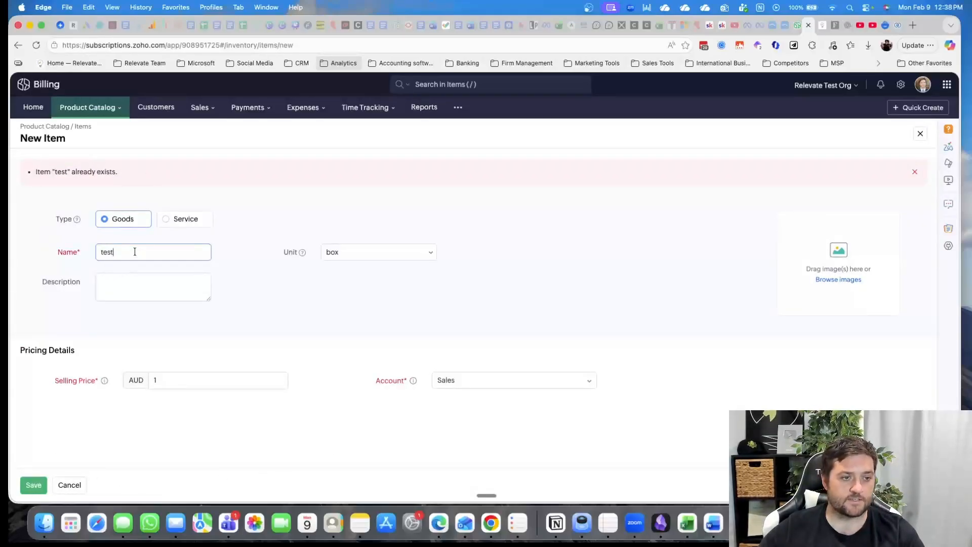
click(32, 485)
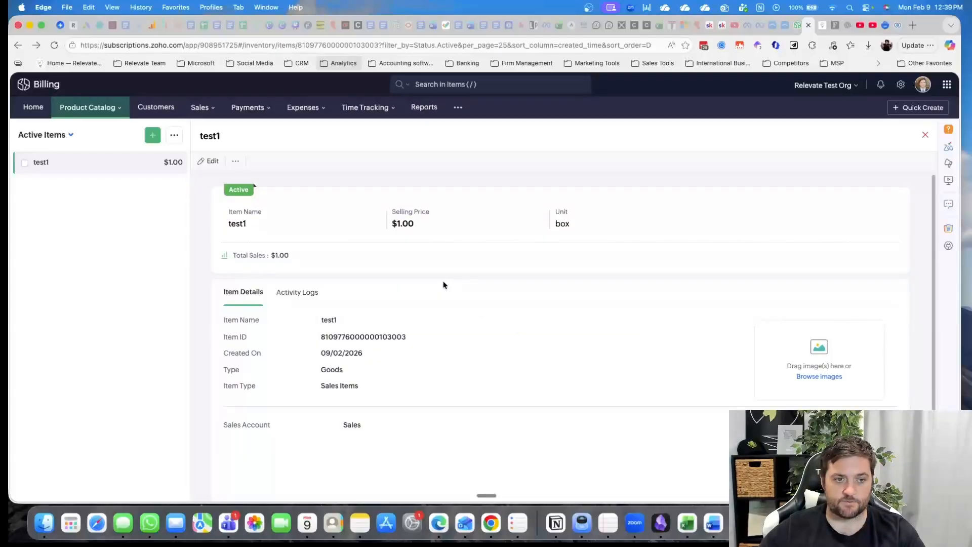
Review the activity log and details of the item test1, and the actions offered for the item and the item list
click(303, 297)
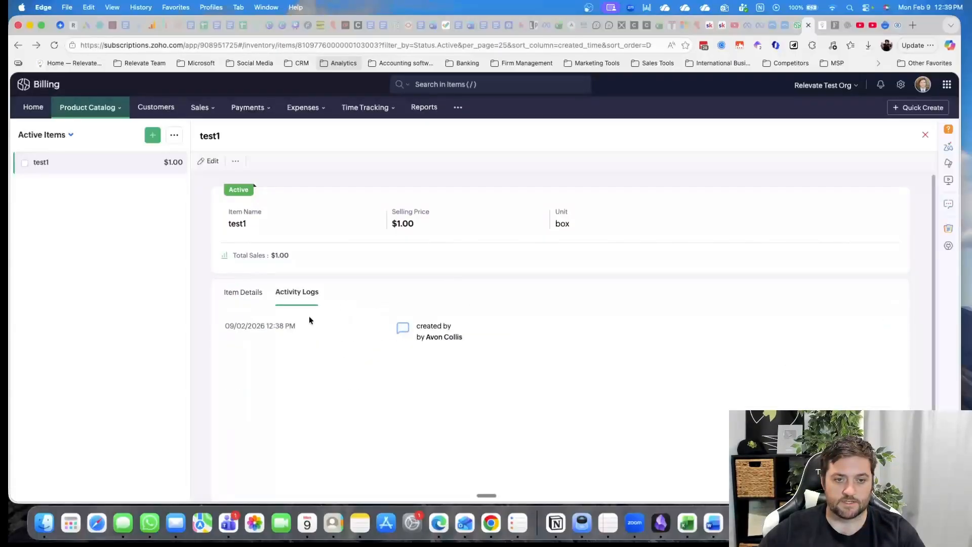
scroll(503, 369, down, 2)
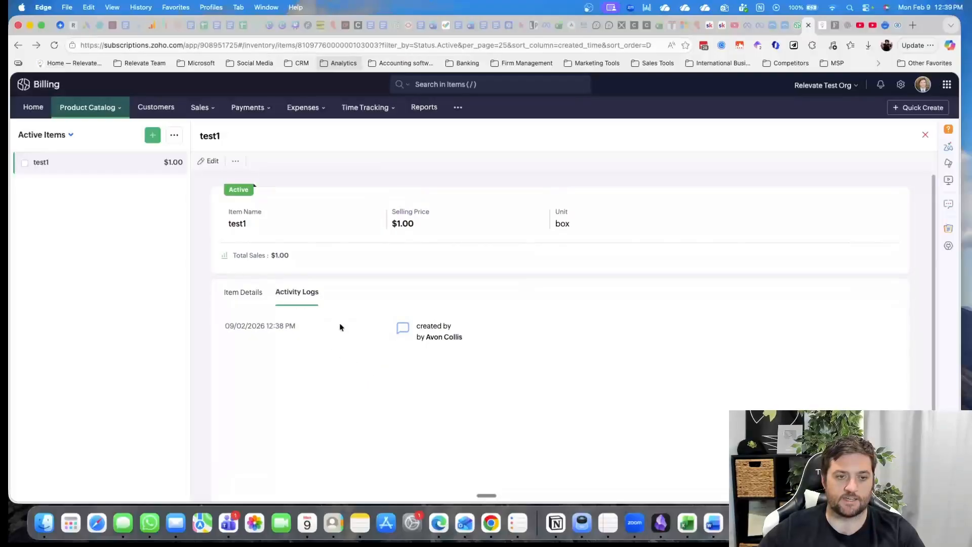
click(260, 299)
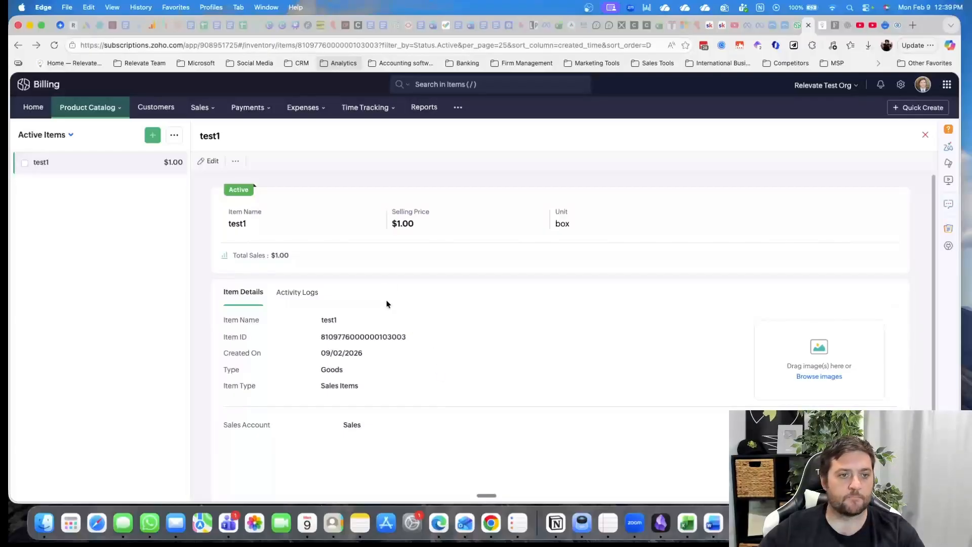
click(236, 161)
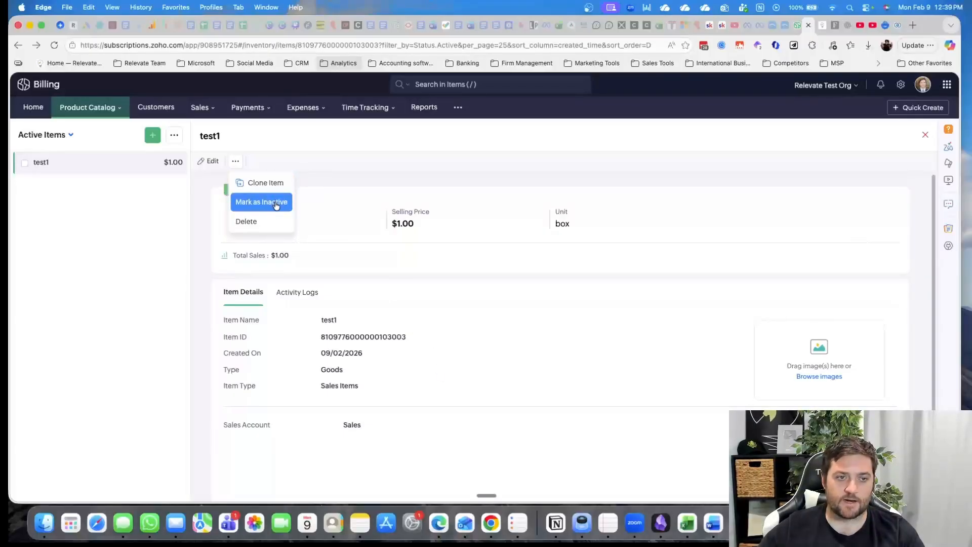
click(175, 138)
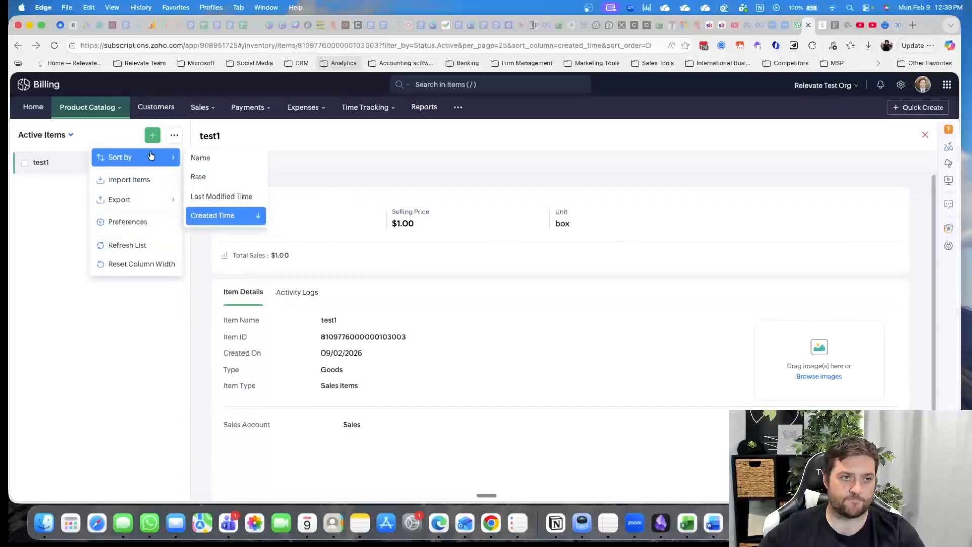
Go to the plans list, discarding the unsaved new item, and open the existing test plan
click(120, 111)
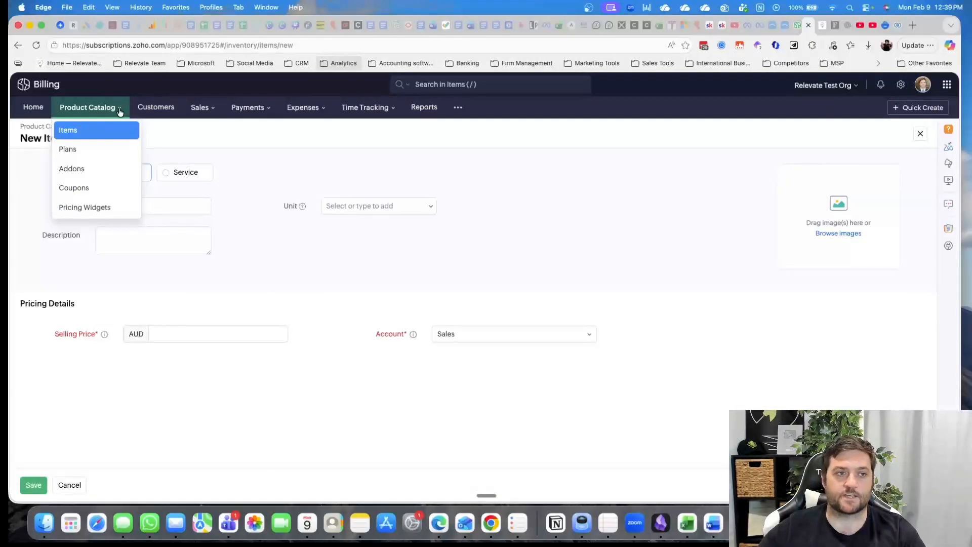
click(112, 152)
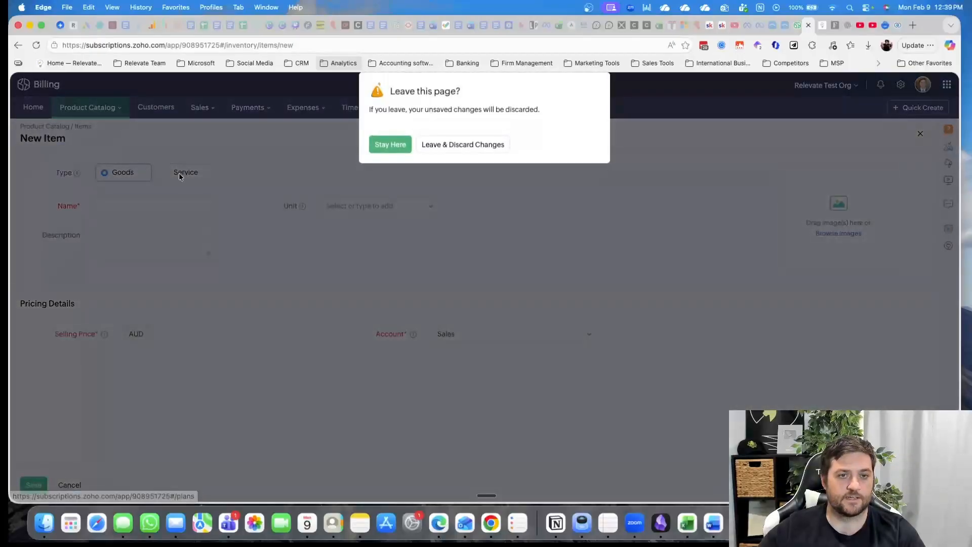
click(453, 146)
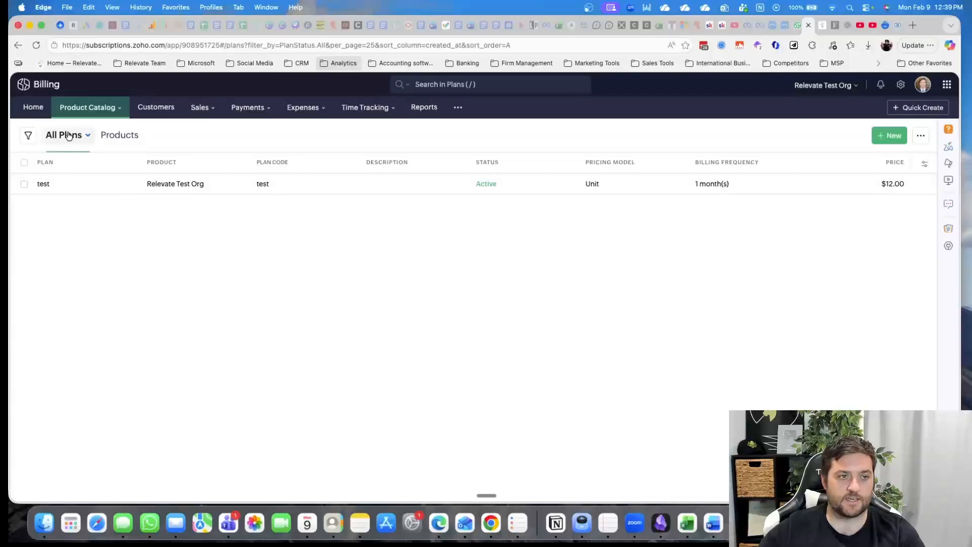
click(42, 187)
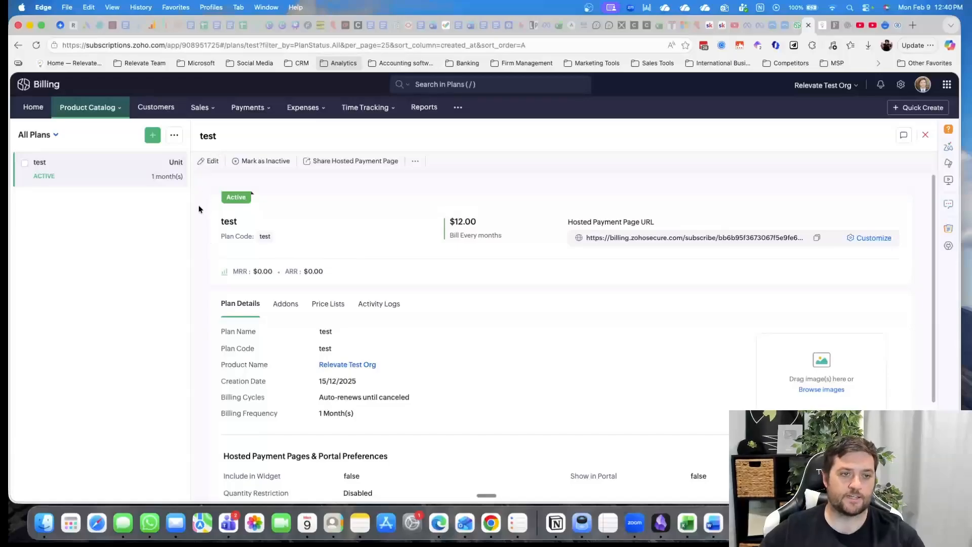
Start a new plan and assign it to the product test
click(153, 136)
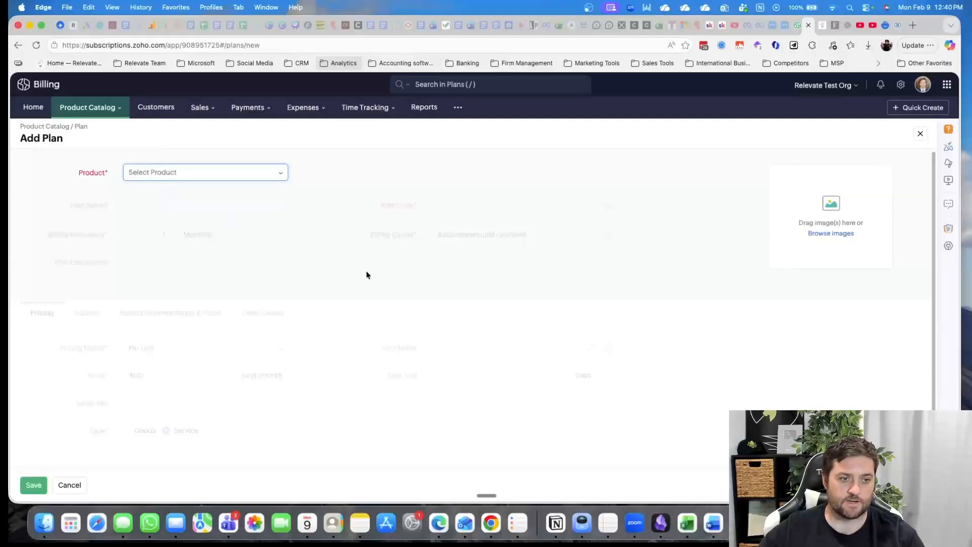
click(195, 173)
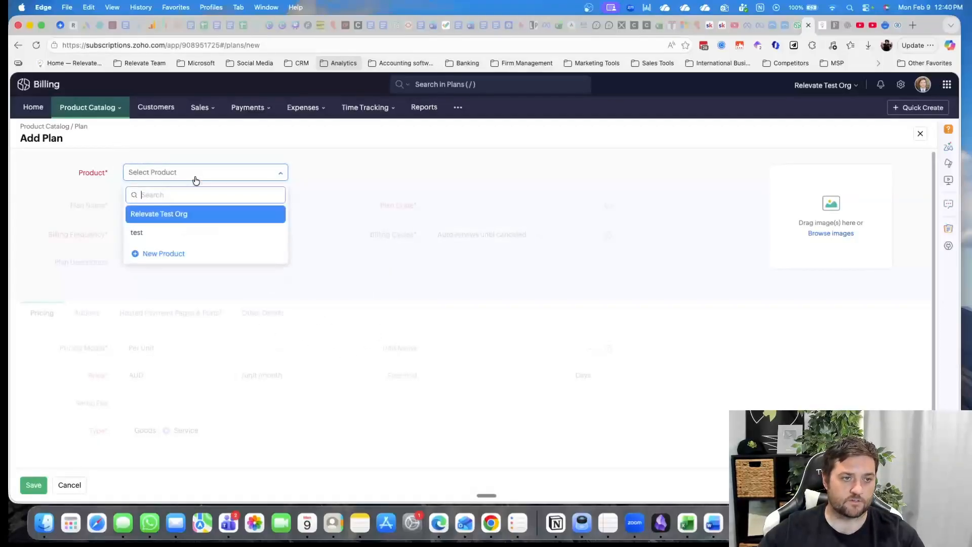
click(184, 234)
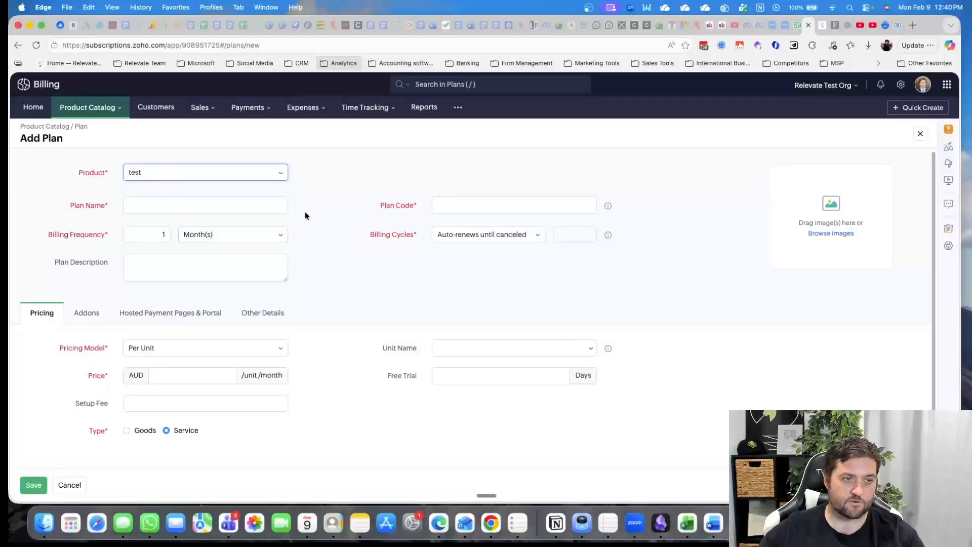
Examine the new plan's name, code, billing frequency and description fields, including the available billing period units
click(161, 205)
click(457, 201)
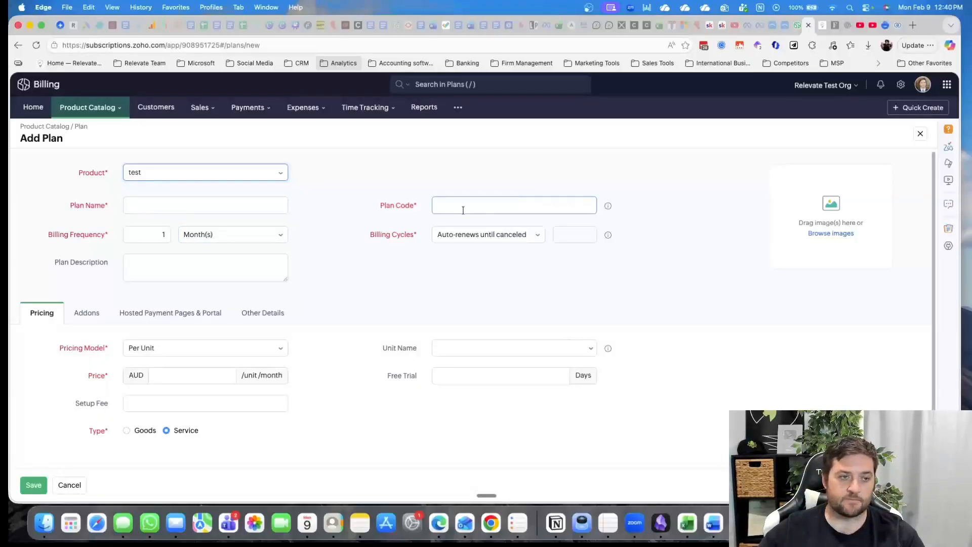
click(129, 236)
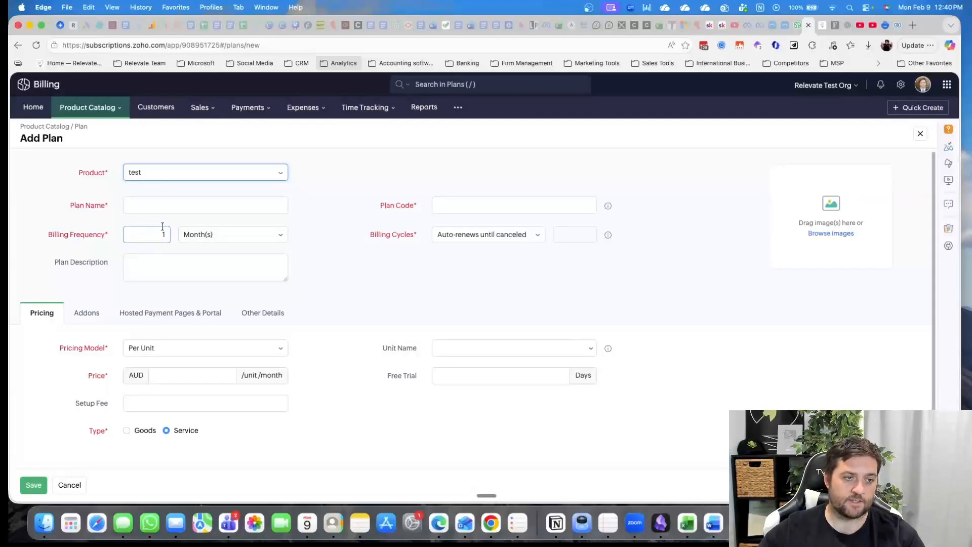
click(243, 236)
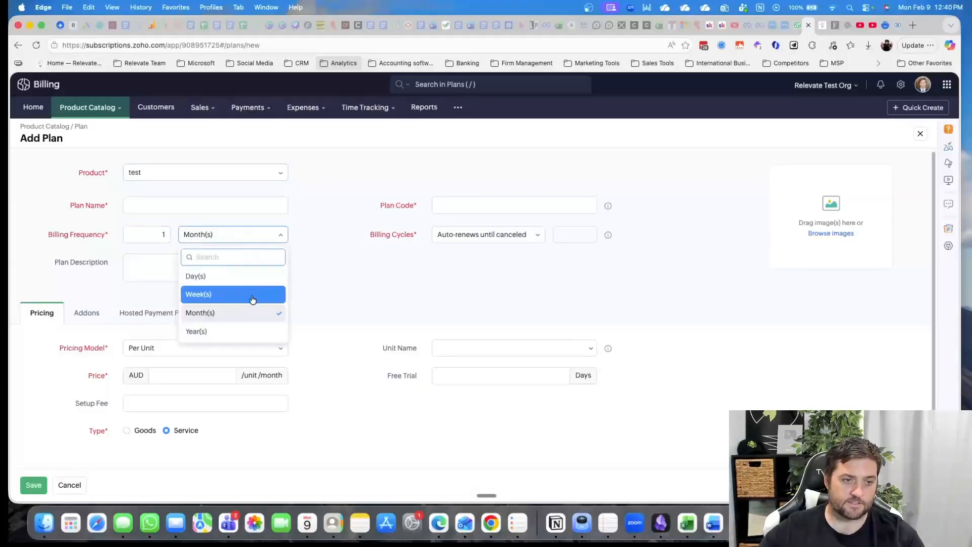
click(357, 278)
scroll(315, 287, down, 1)
click(161, 208)
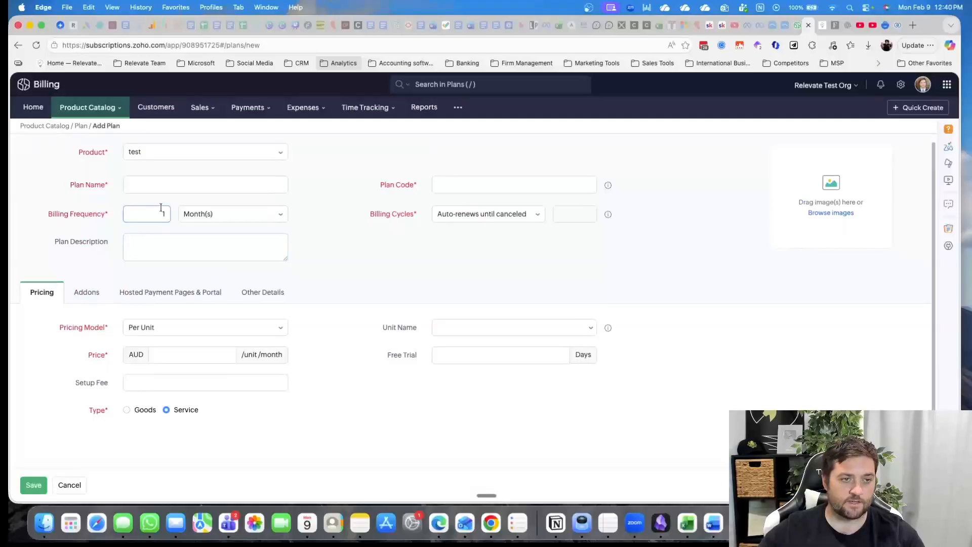
click(217, 216)
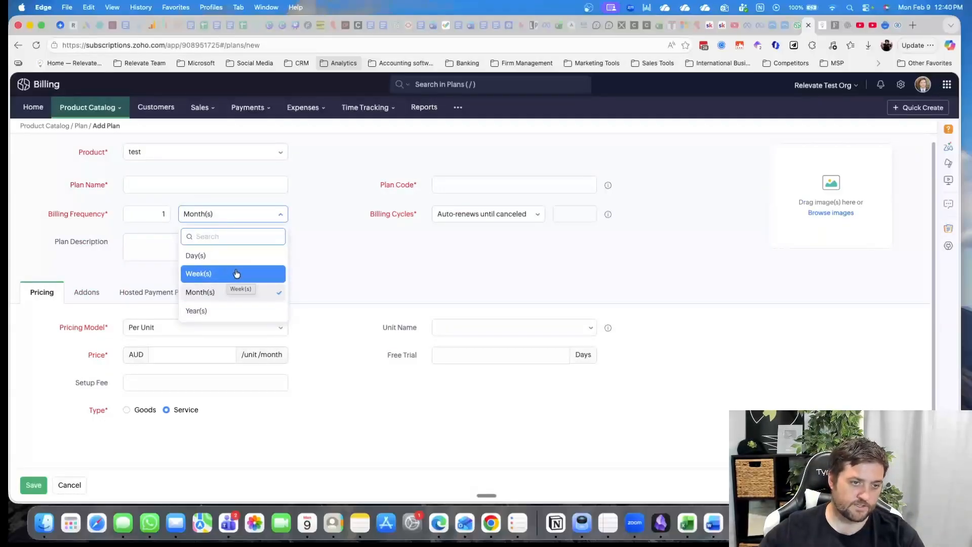
click(329, 271)
click(150, 220)
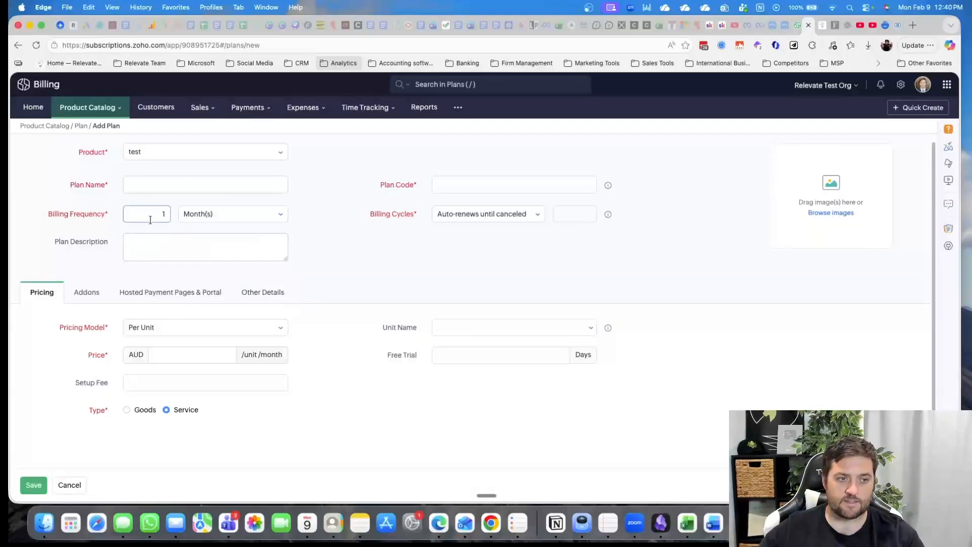
click(332, 232)
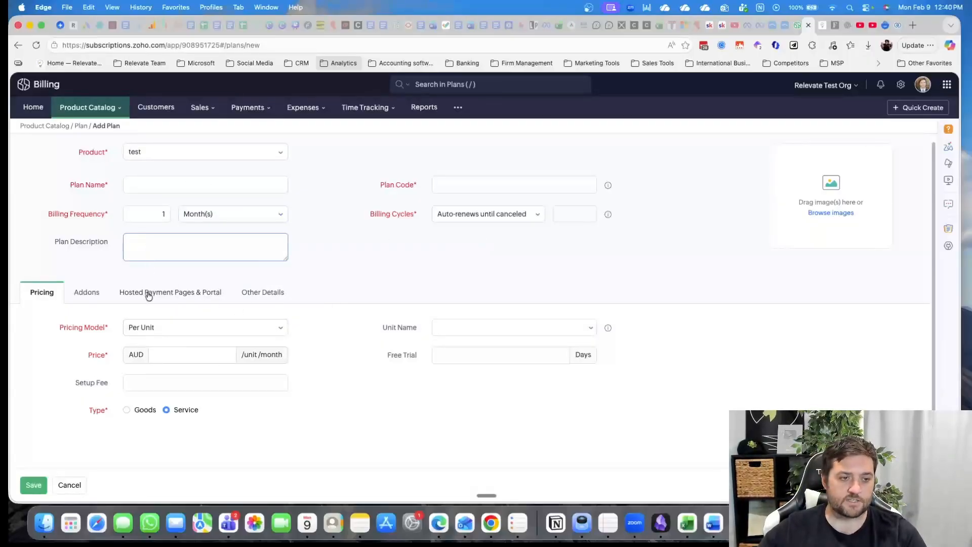
Examine the new plan's pricing settings, including the pricing models, unit names, price and free trial fields
click(188, 325)
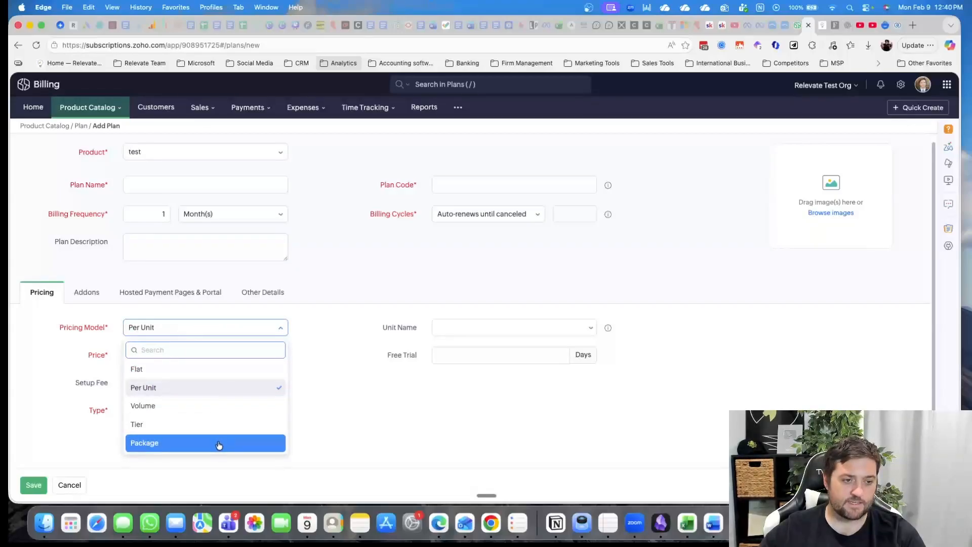
click(476, 327)
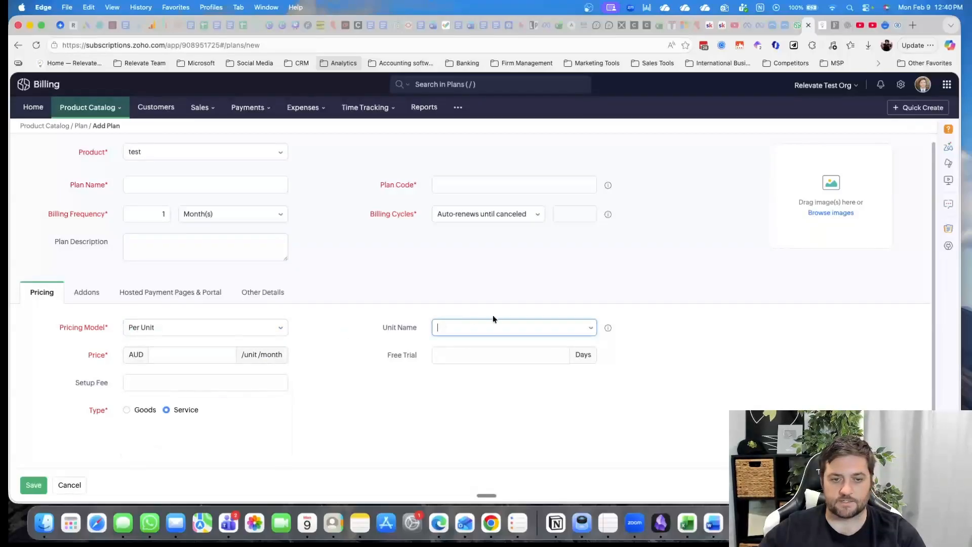
click(594, 327)
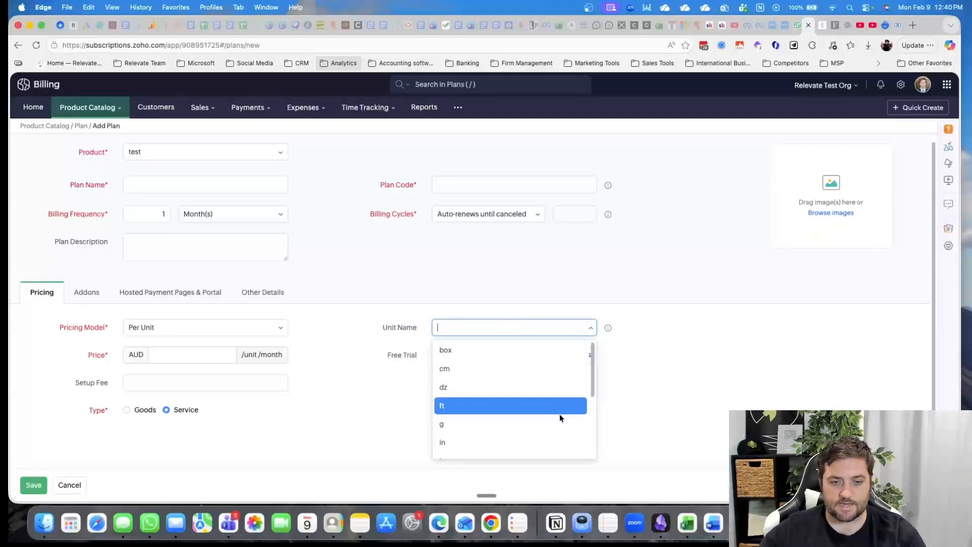
scroll(559, 415, down, 3)
scroll(560, 416, up, 3)
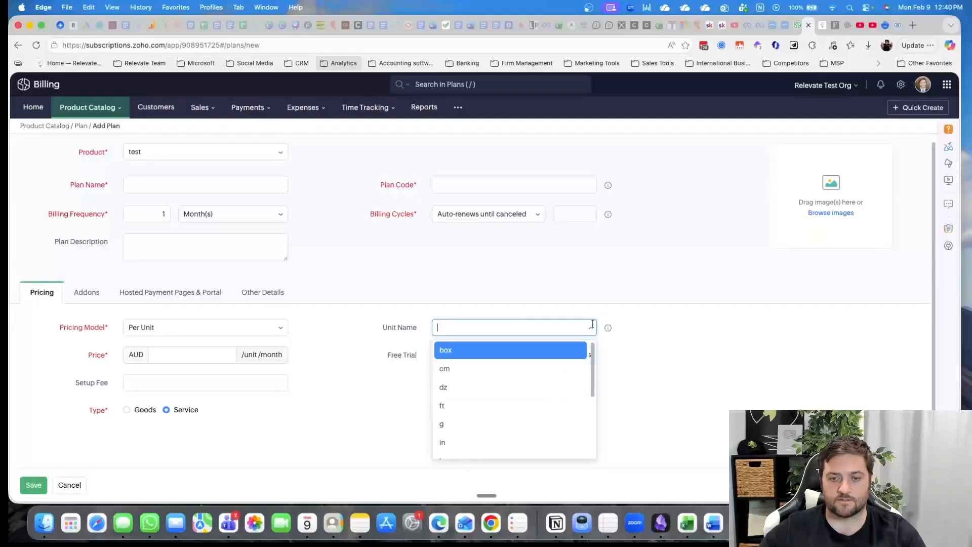
click(592, 327)
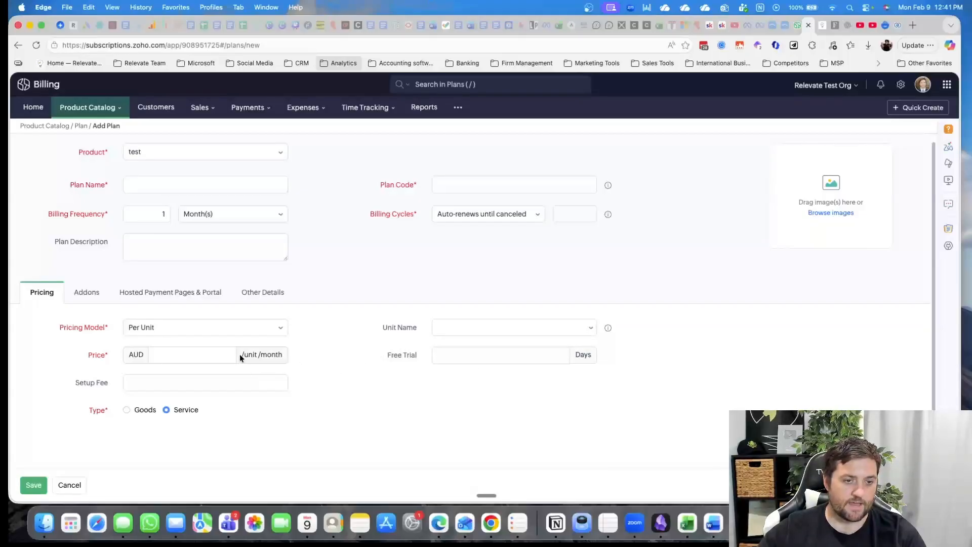
click(148, 355)
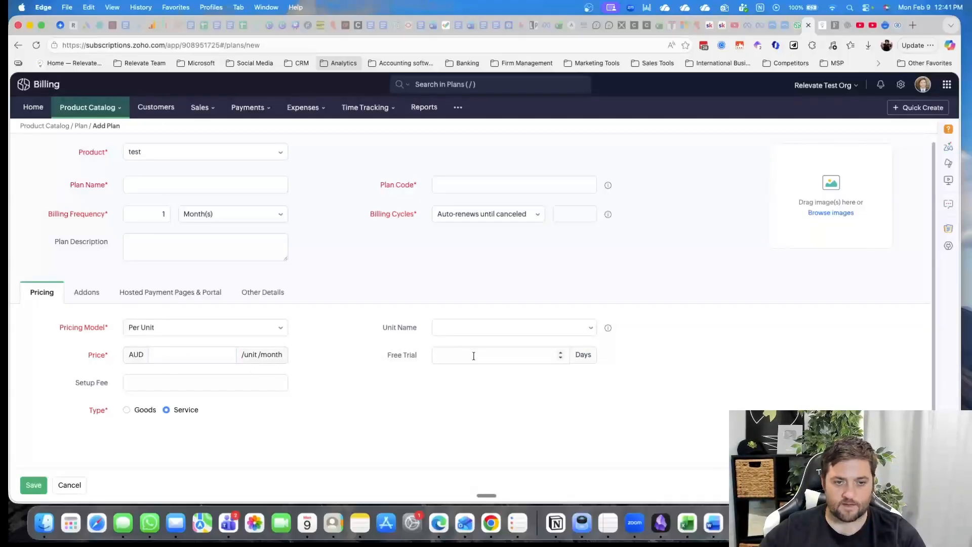
click(529, 355)
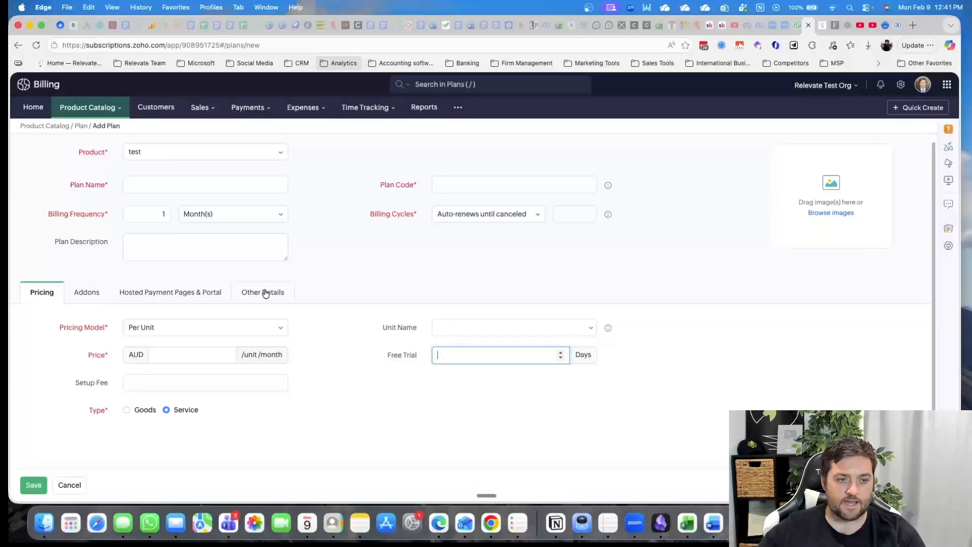
Review the new plan's addons, hosted payment page and portal settings with their quantity restriction options, and other details
click(92, 294)
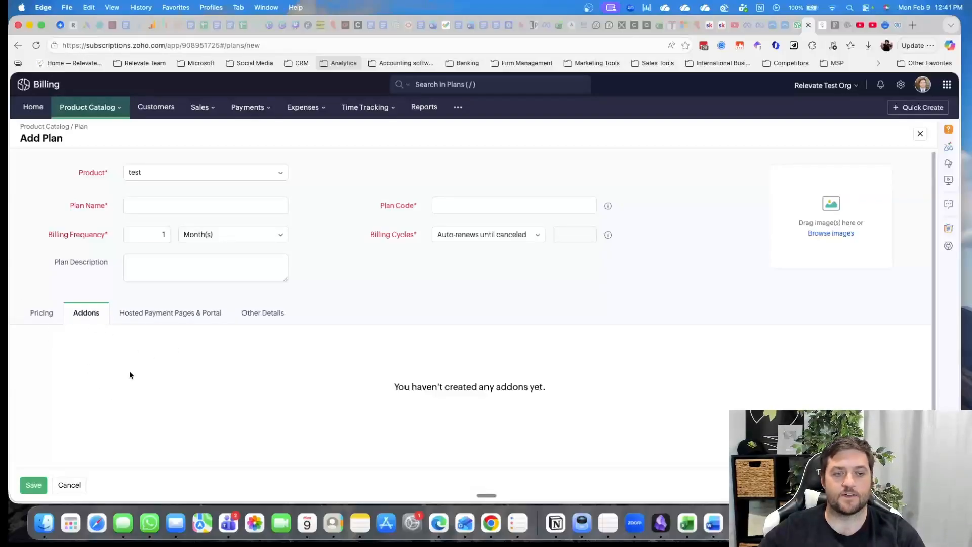
click(175, 317)
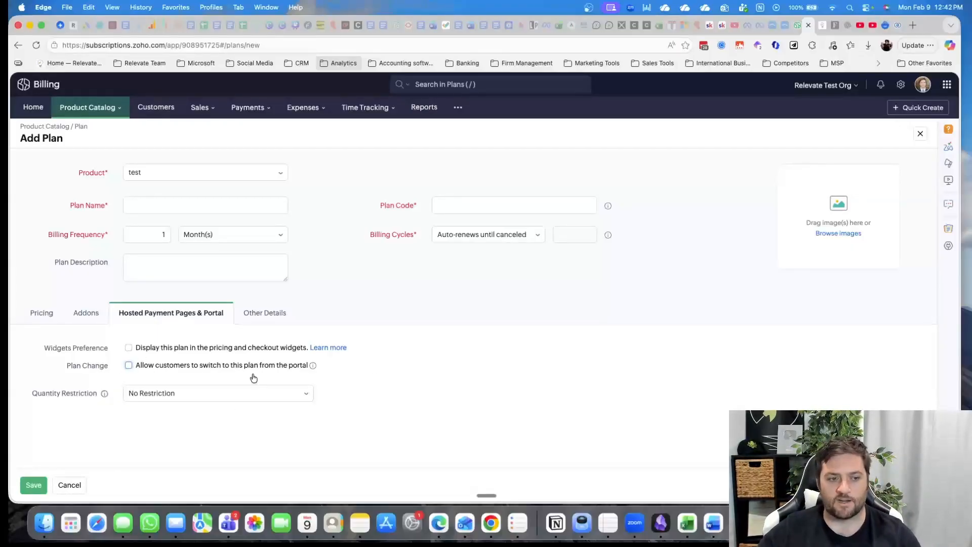
click(183, 393)
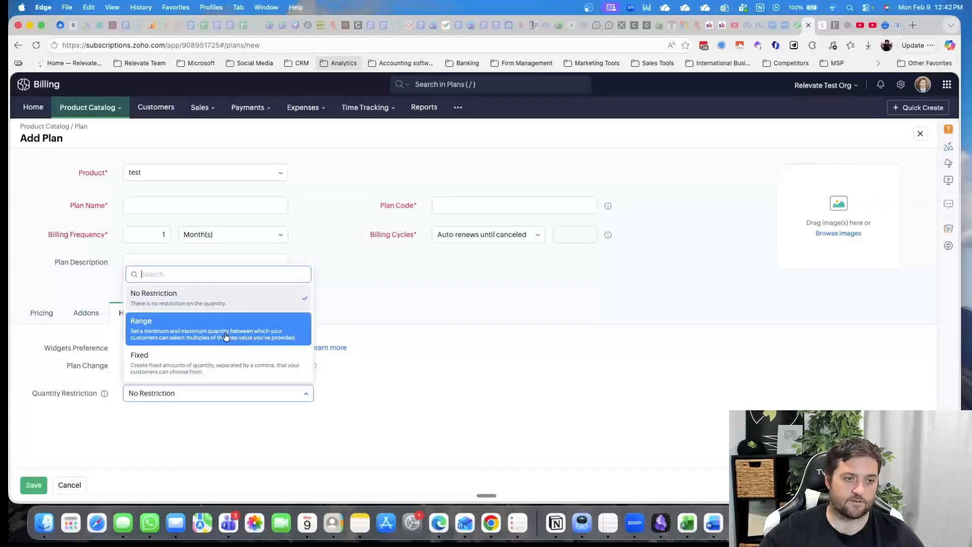
click(479, 394)
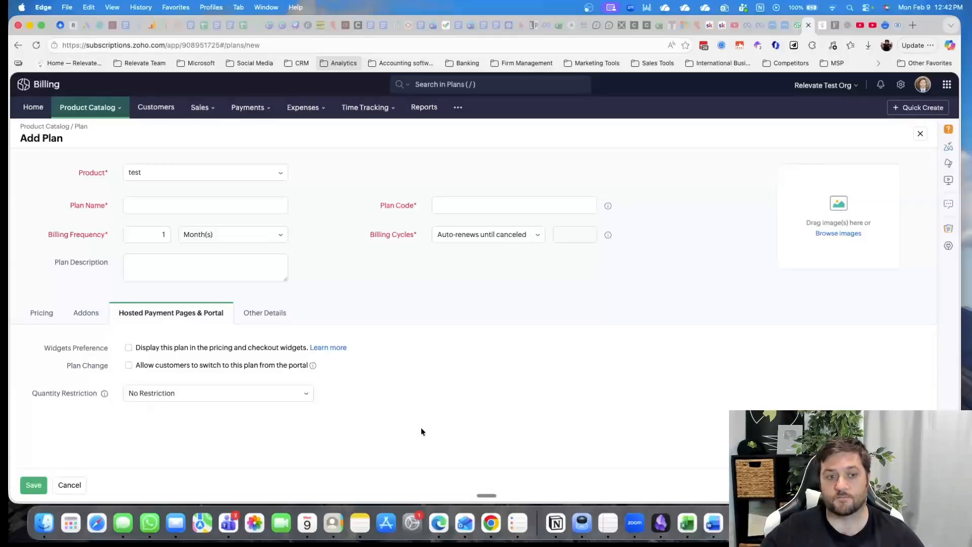
click(280, 314)
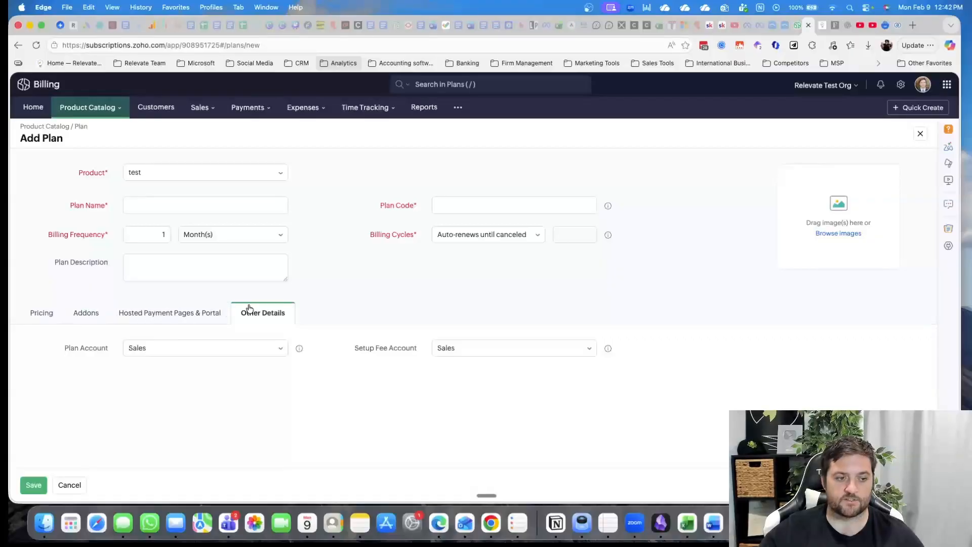
Leave the unsaved plan and try to create a pricing widget named test for the product test
mouse_move(119, 109)
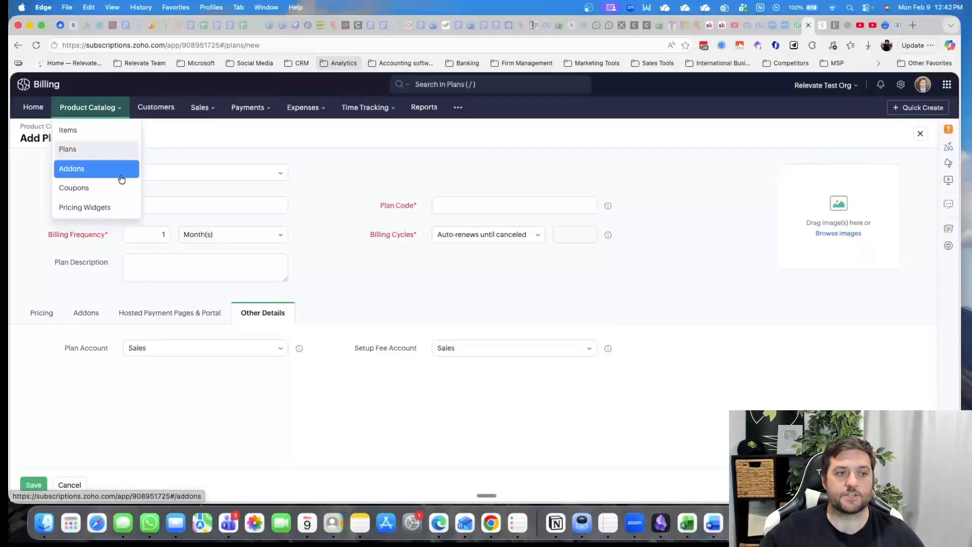
click(97, 208)
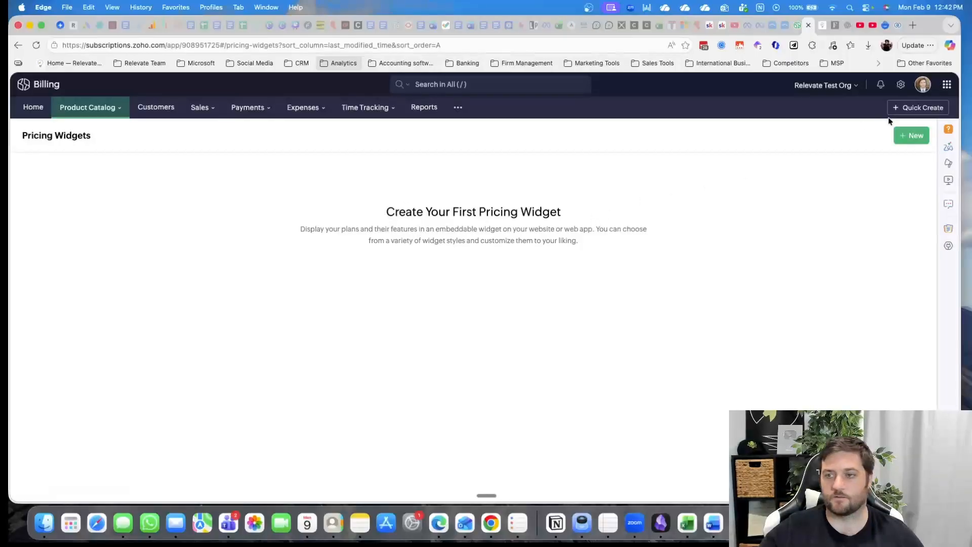
click(912, 136)
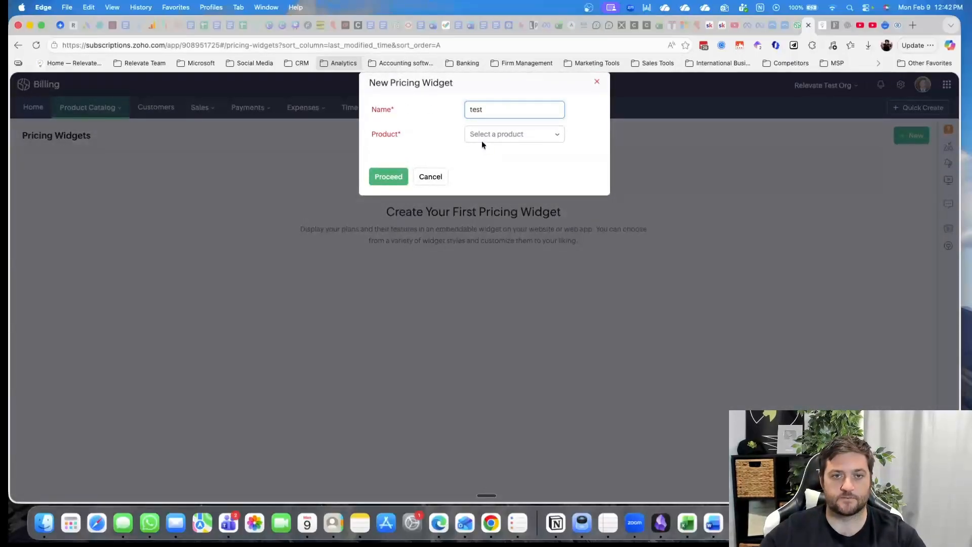
click(506, 135)
click(518, 193)
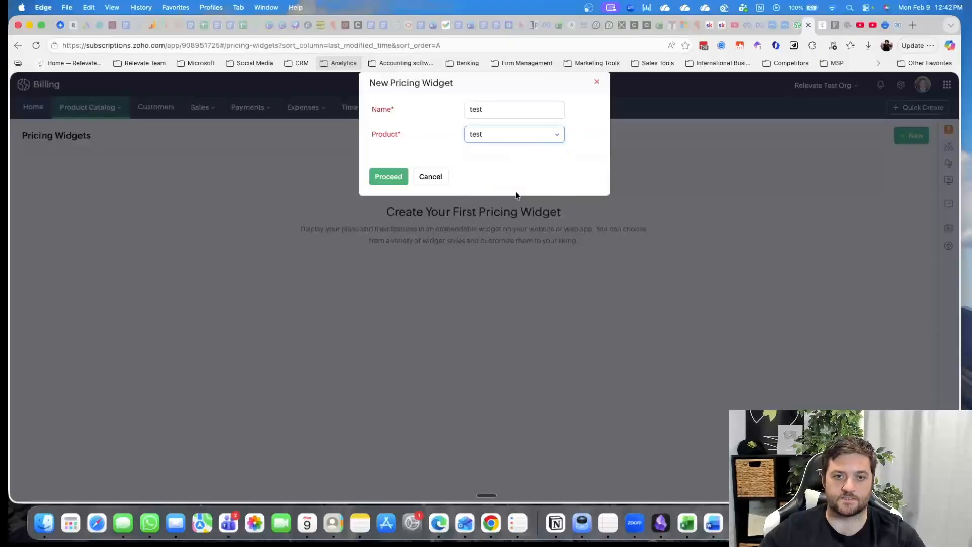
click(385, 177)
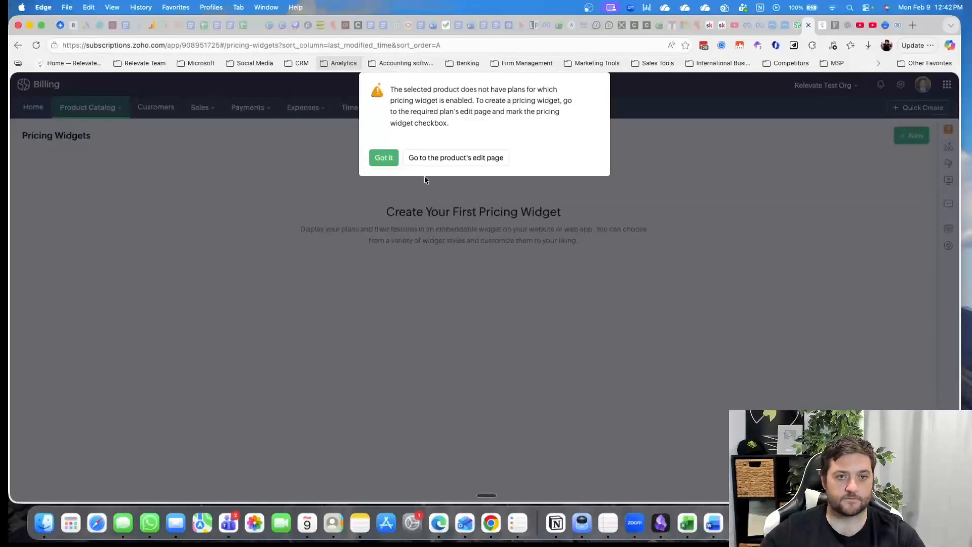
Add and save a plan under the product test with name asdf, code asdf and a price of AUD 1 per unit
click(455, 158)
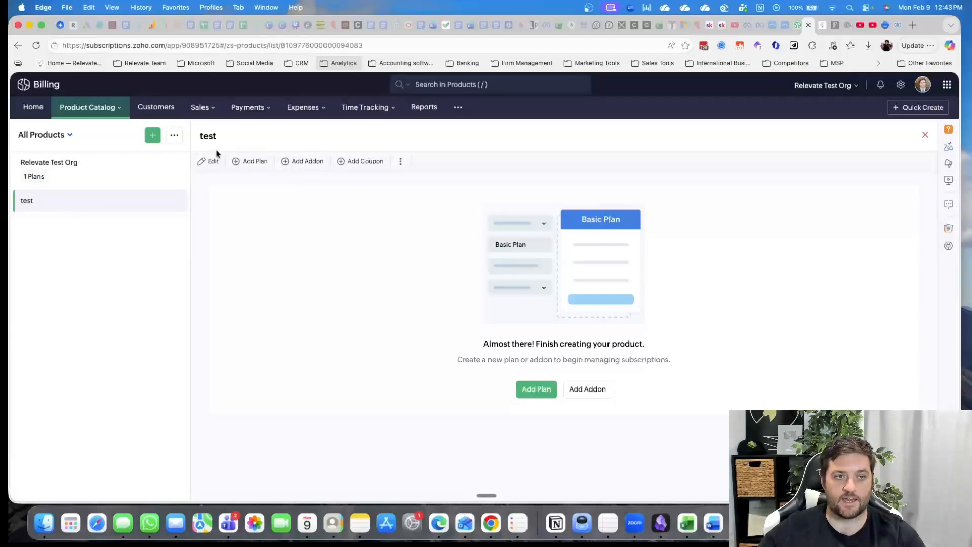
click(527, 389)
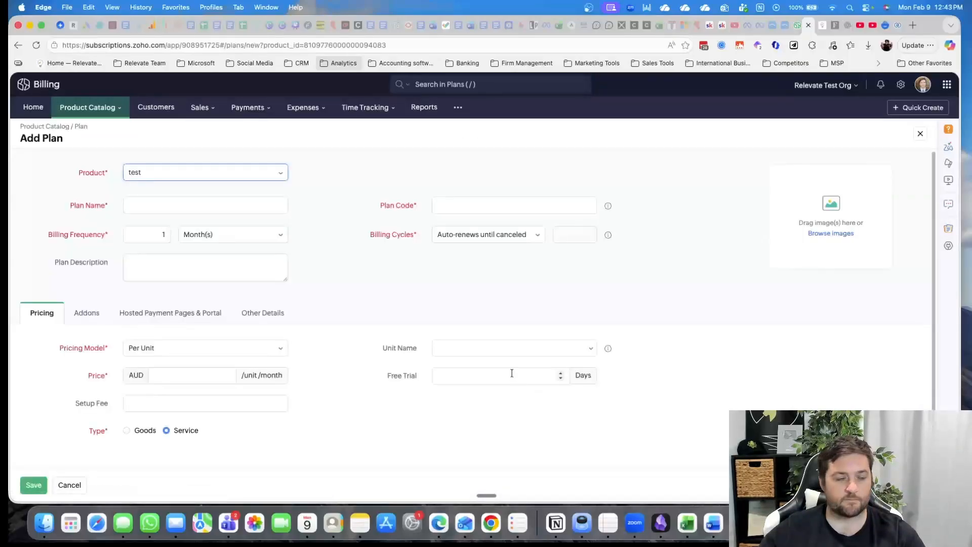
click(171, 202)
text(asdf)
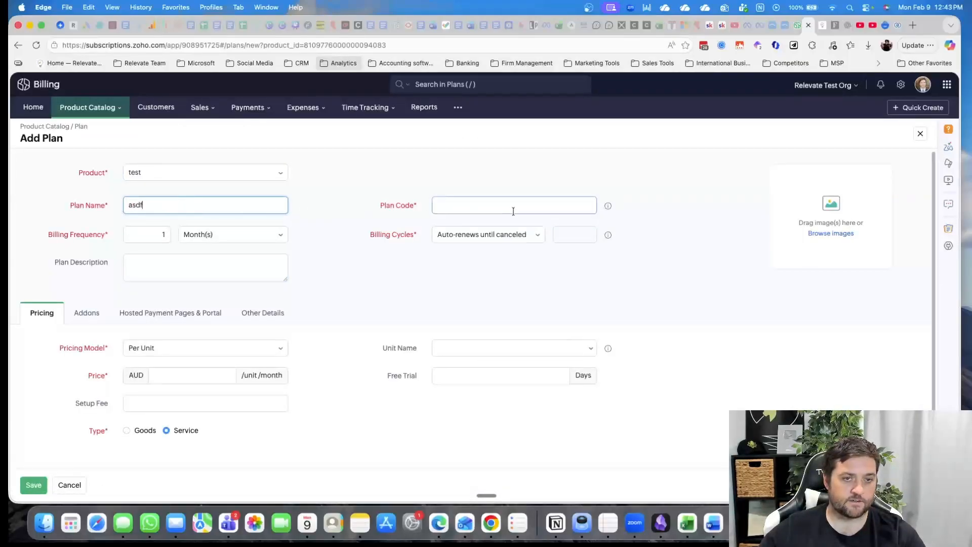
click(514, 205)
text(asdf)
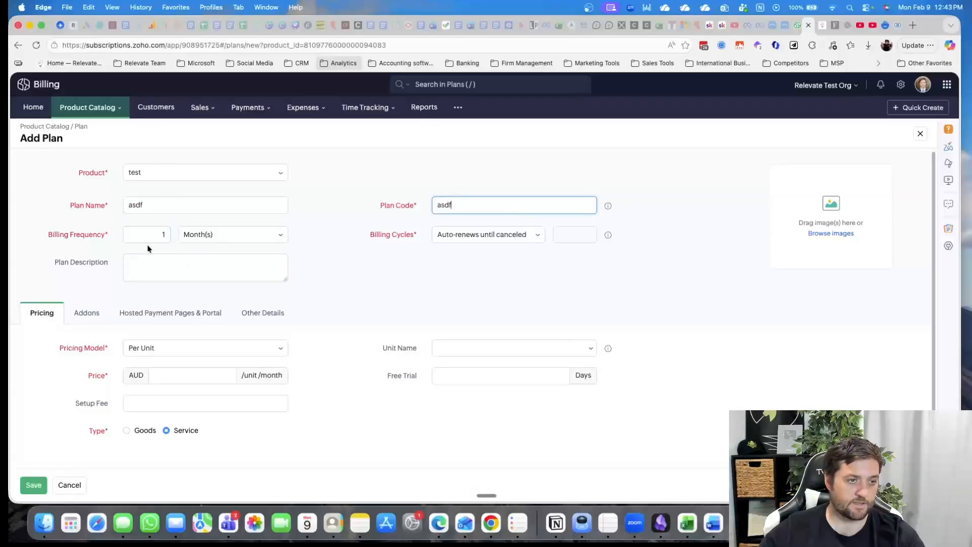
click(154, 269)
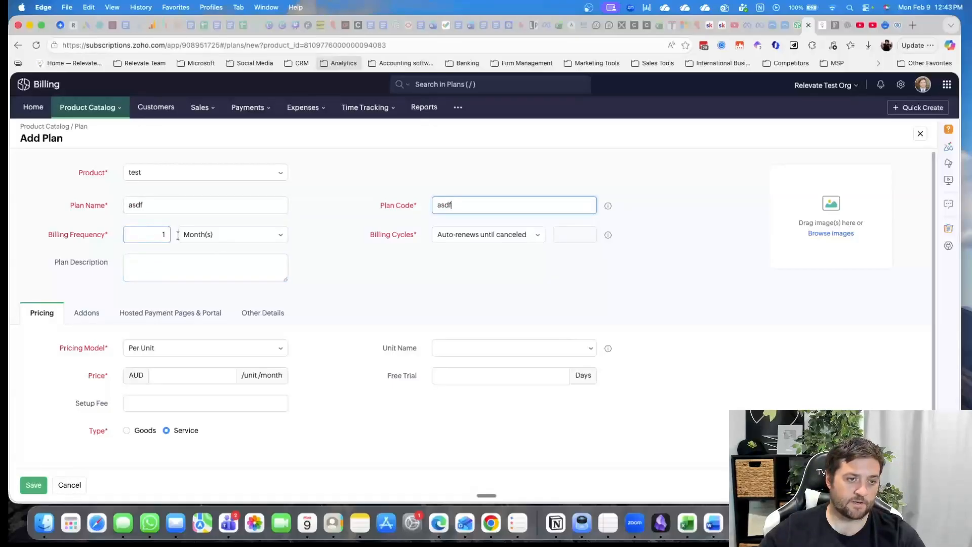
click(164, 374)
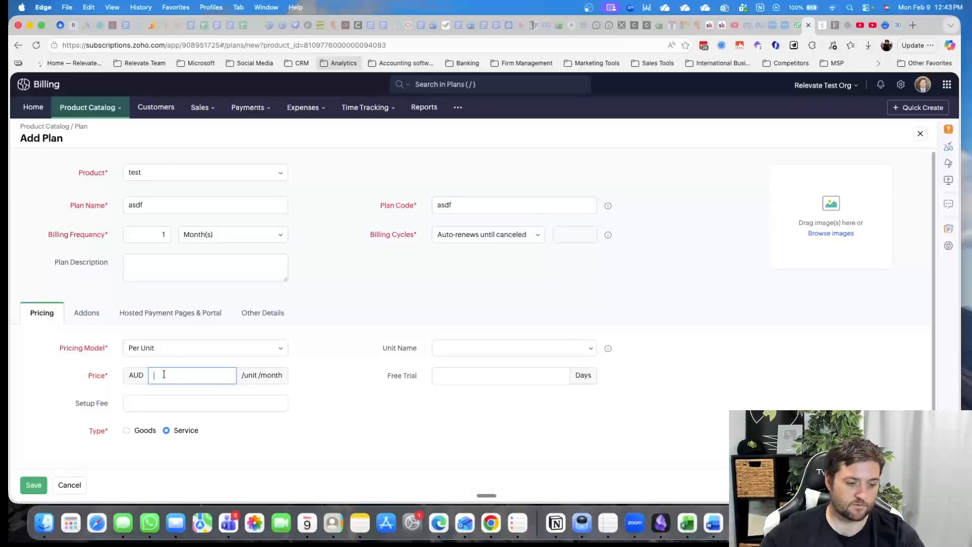
text(1)
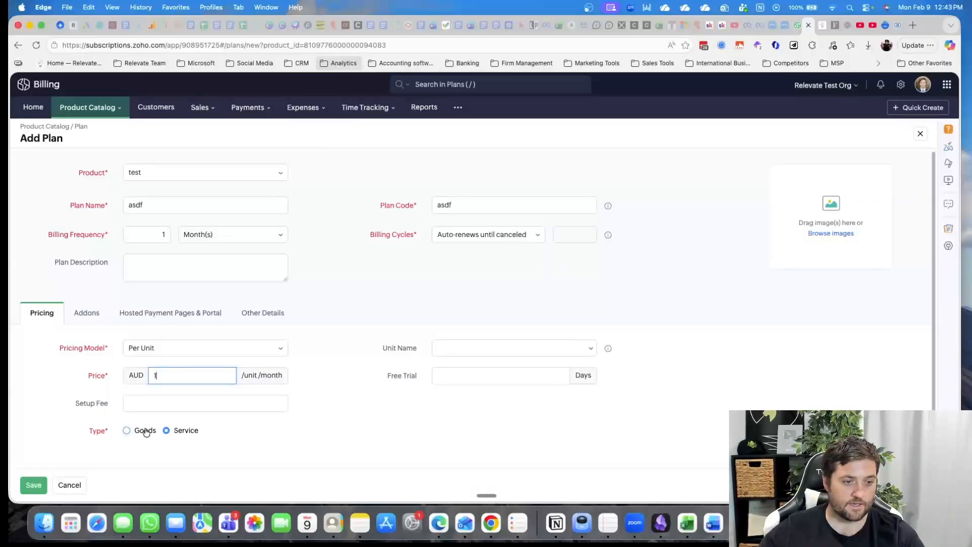
click(34, 485)
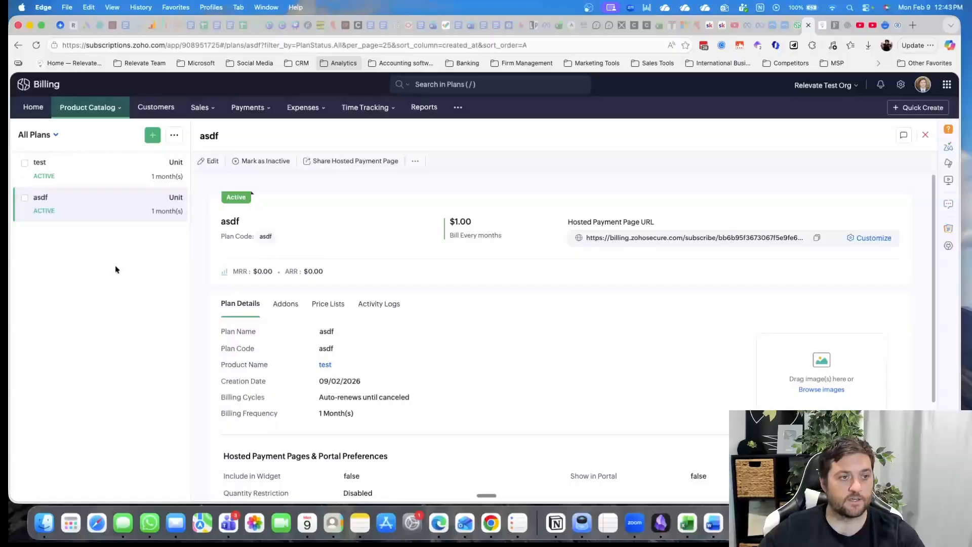
Try again to create a pricing widget named test for the product test
click(93, 108)
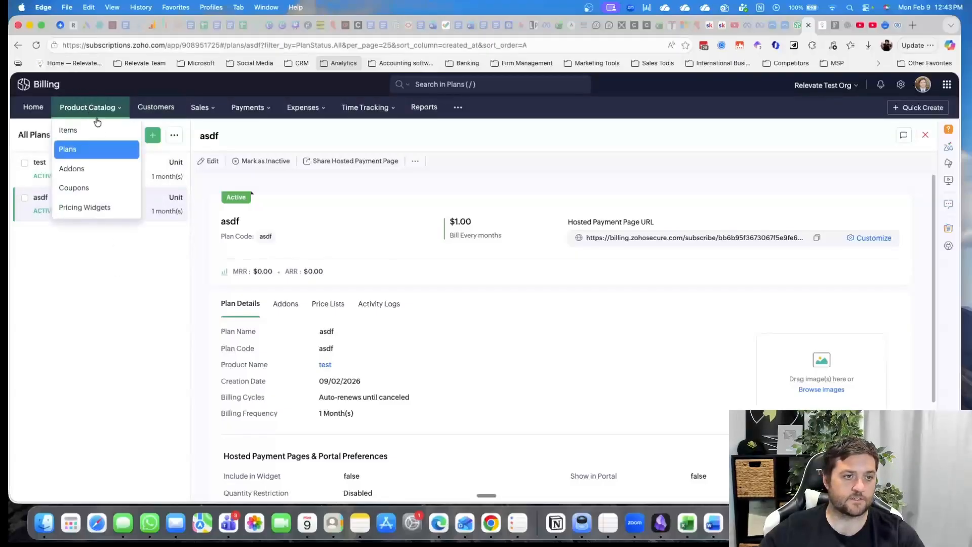
click(103, 208)
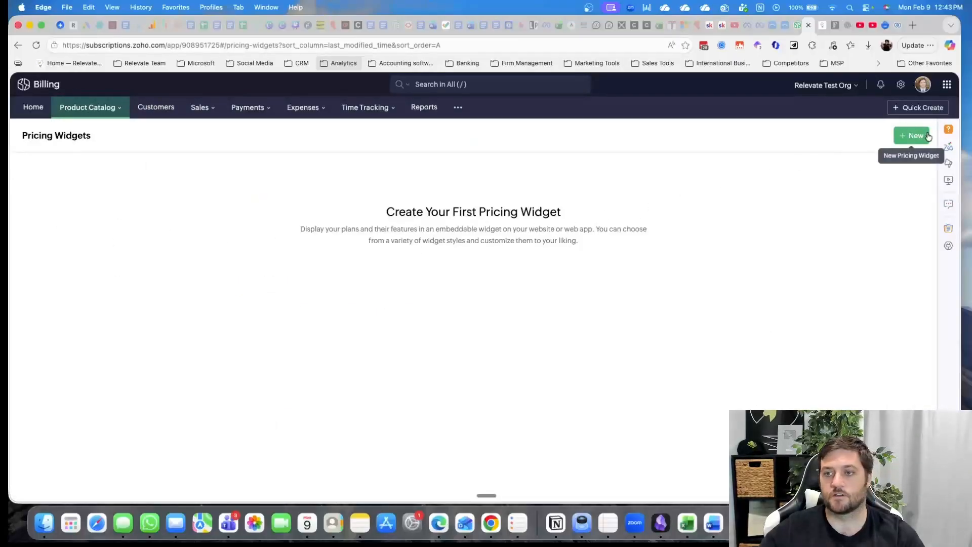
click(912, 135)
click(475, 108)
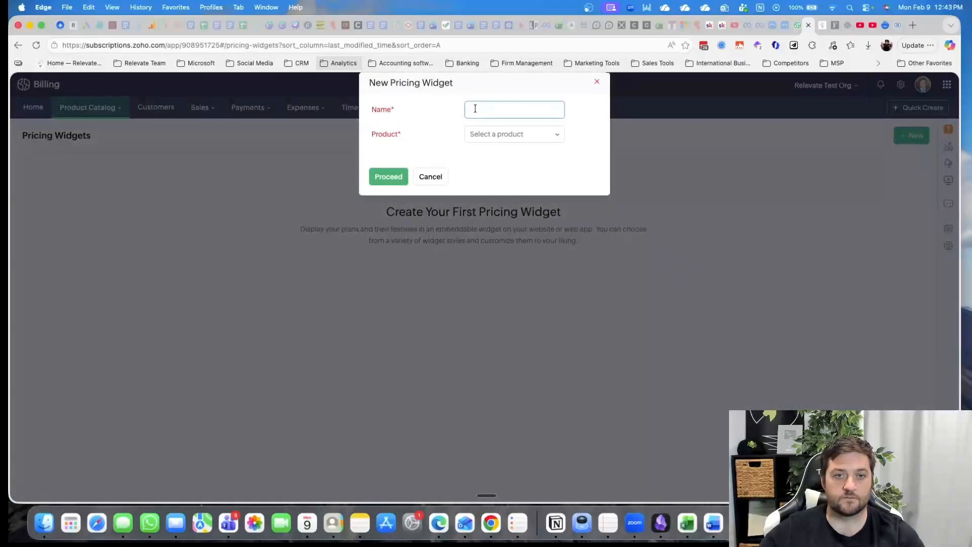
text(test)
click(490, 135)
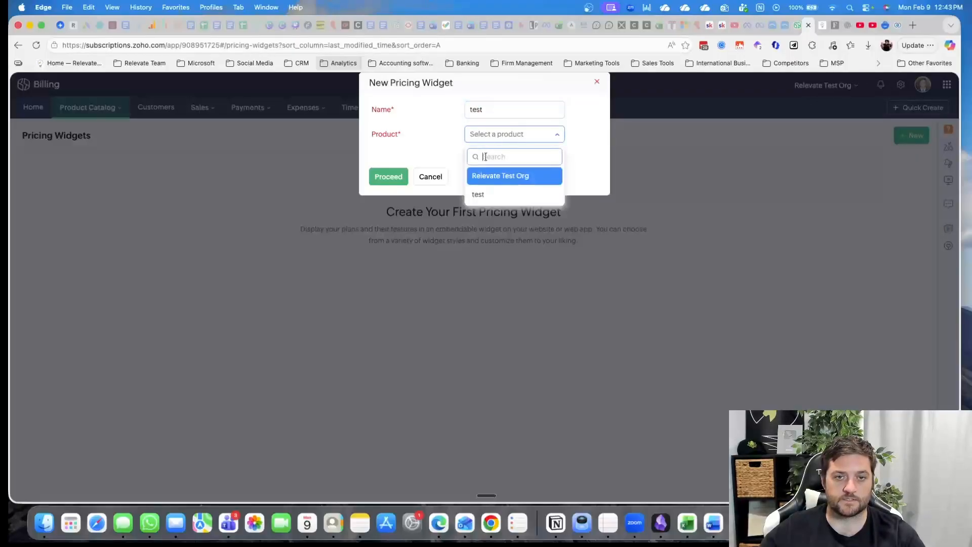
click(491, 174)
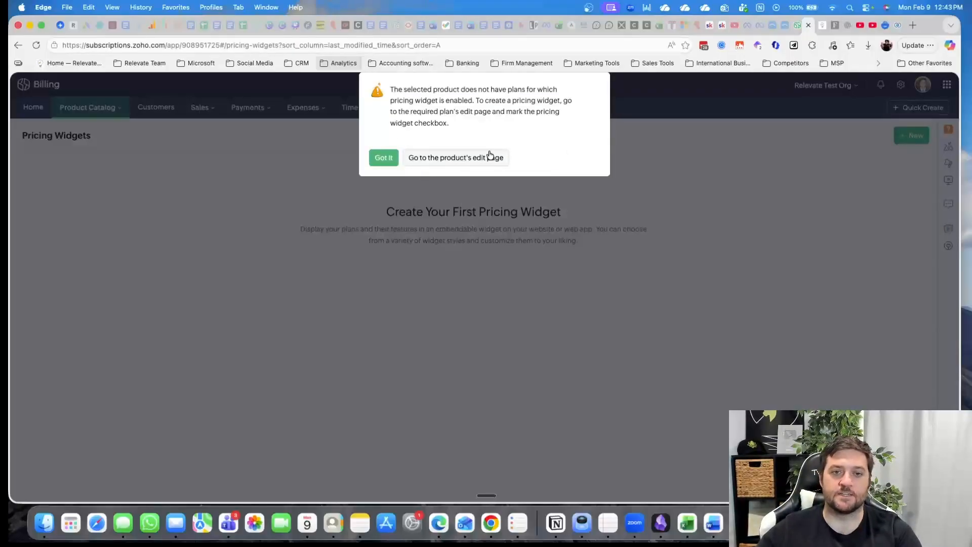
Go to the product test and open its plan asdf for editing
click(425, 158)
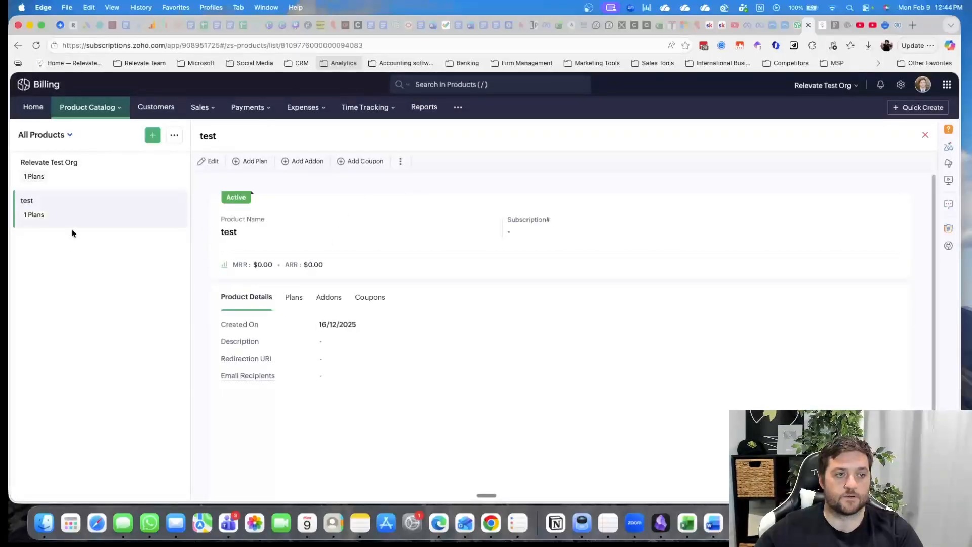
click(294, 297)
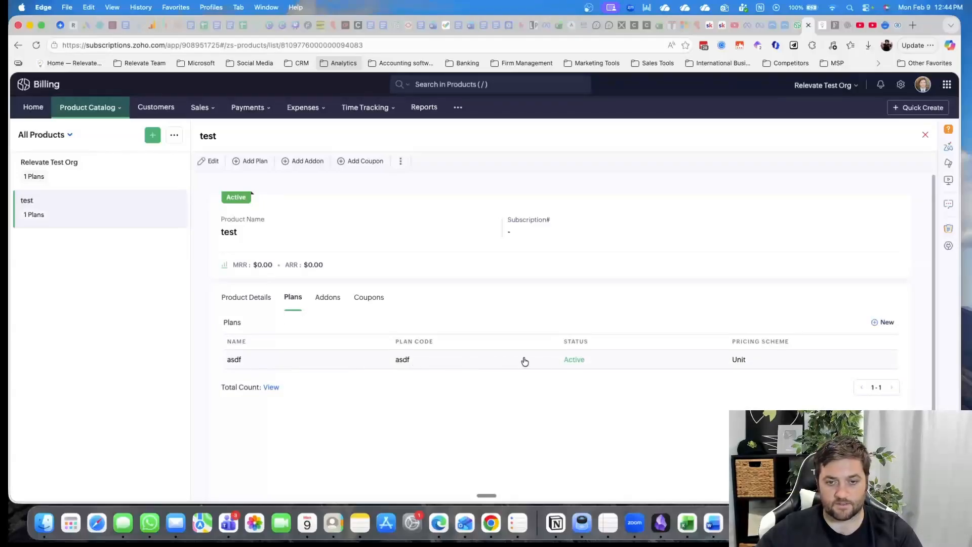
click(571, 363)
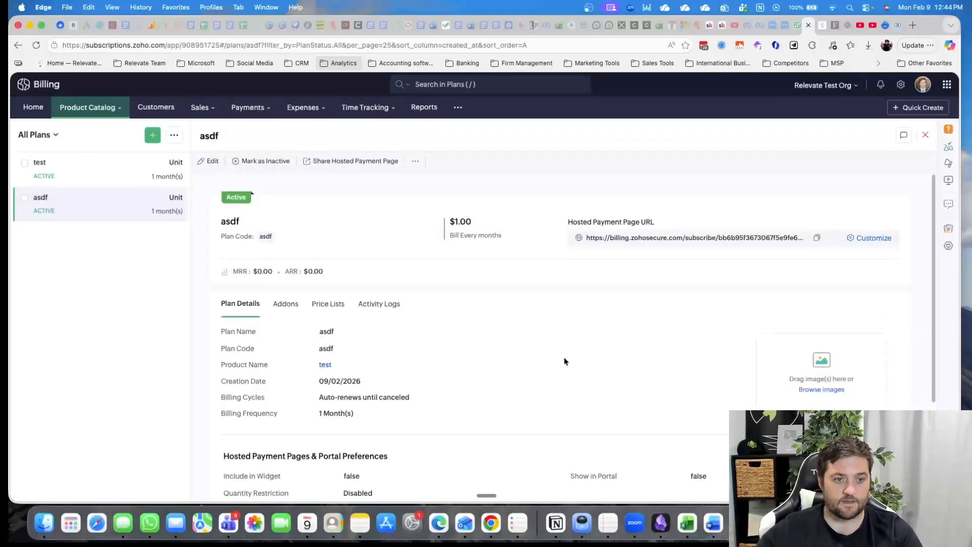
scroll(345, 357, down, 3)
scroll(295, 212, up, 3)
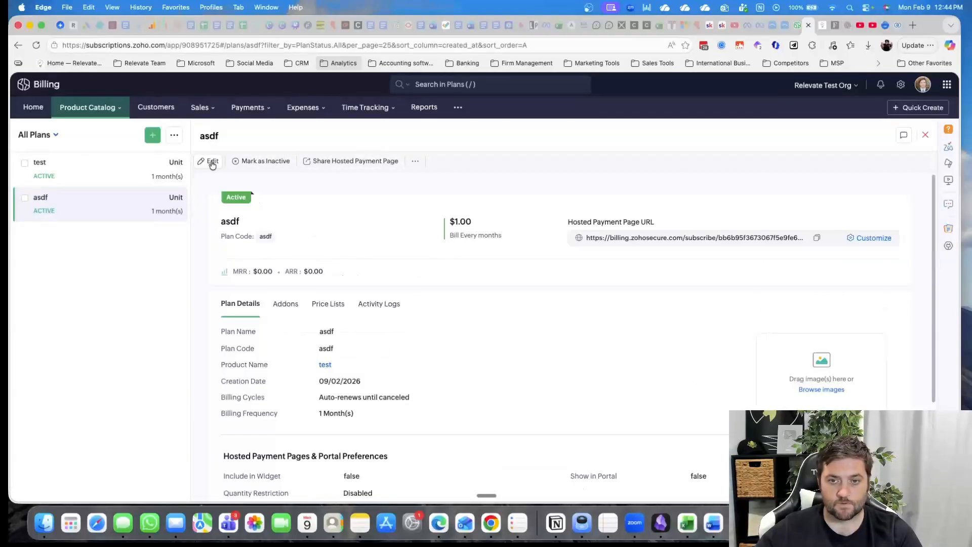
click(212, 162)
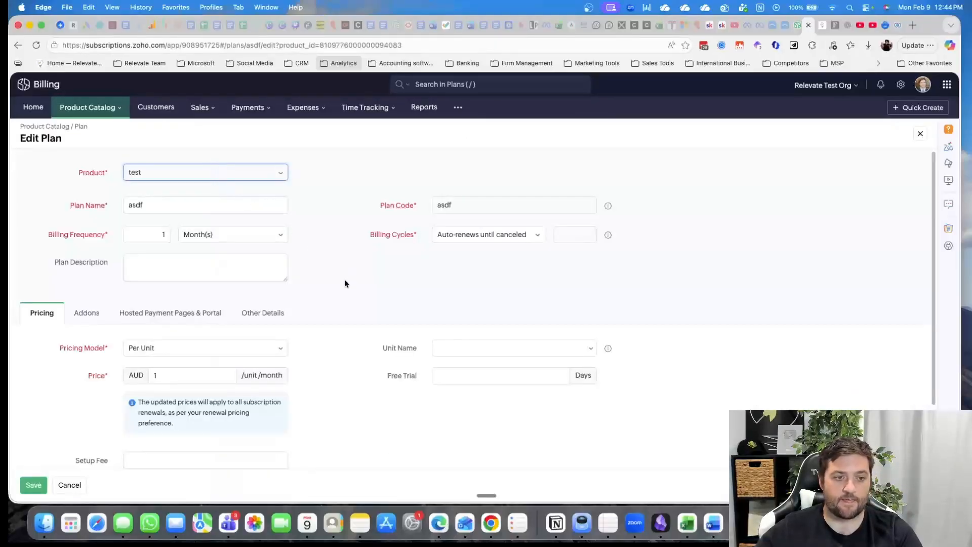
Enable the asdf plan to display in the pricing and checkout widgets
scroll(94, 326, down, 2)
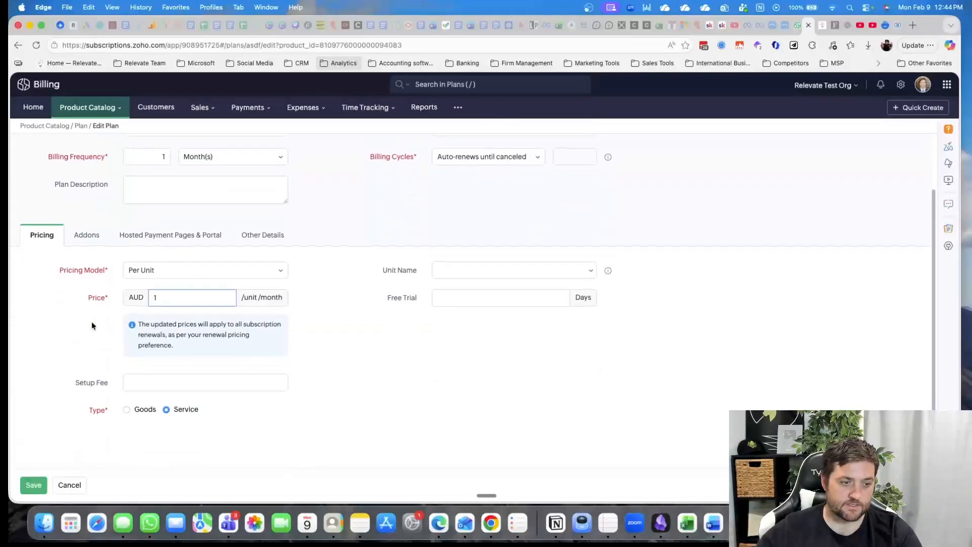
click(187, 236)
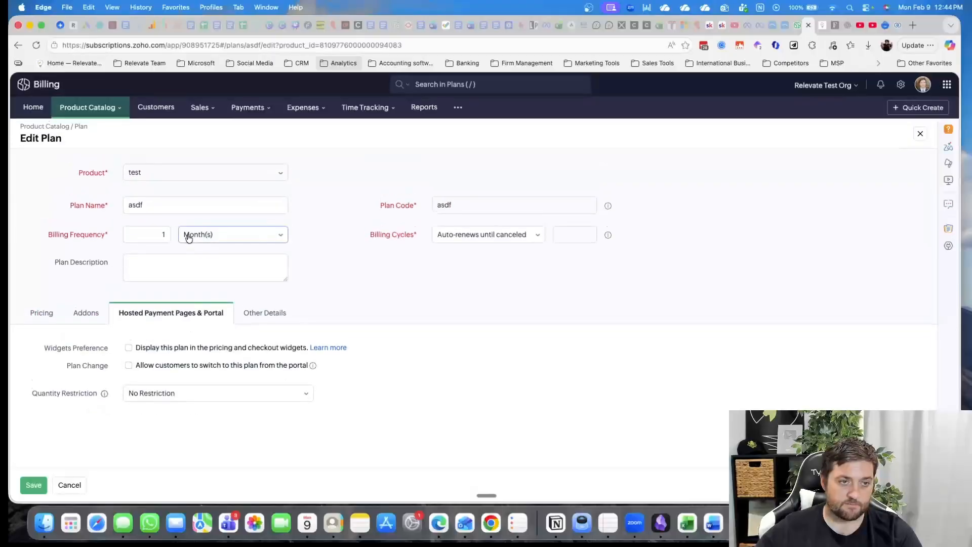
click(129, 348)
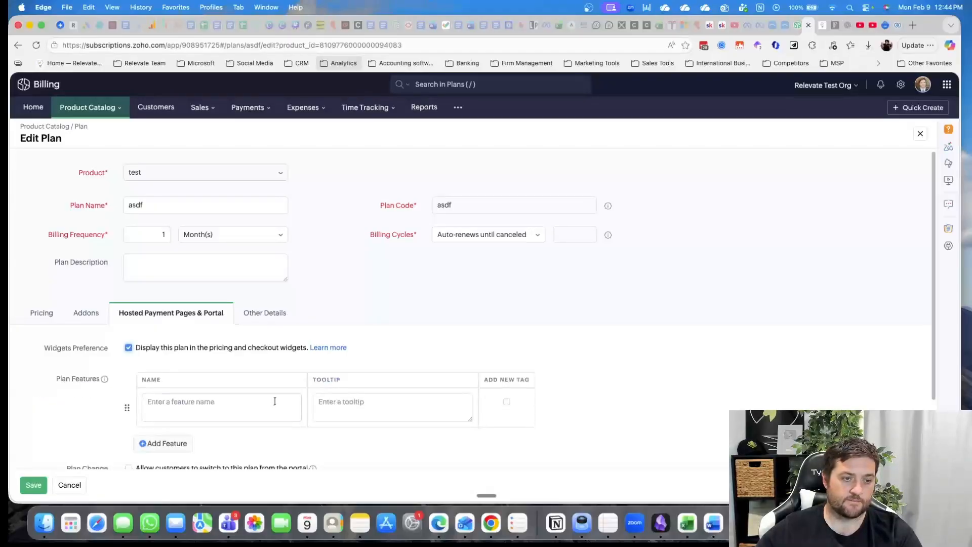
Add a plan feature named asdf with tooltip asdf, mark it with the new tag, and save the plan
scroll(277, 397, down, 2)
click(203, 346)
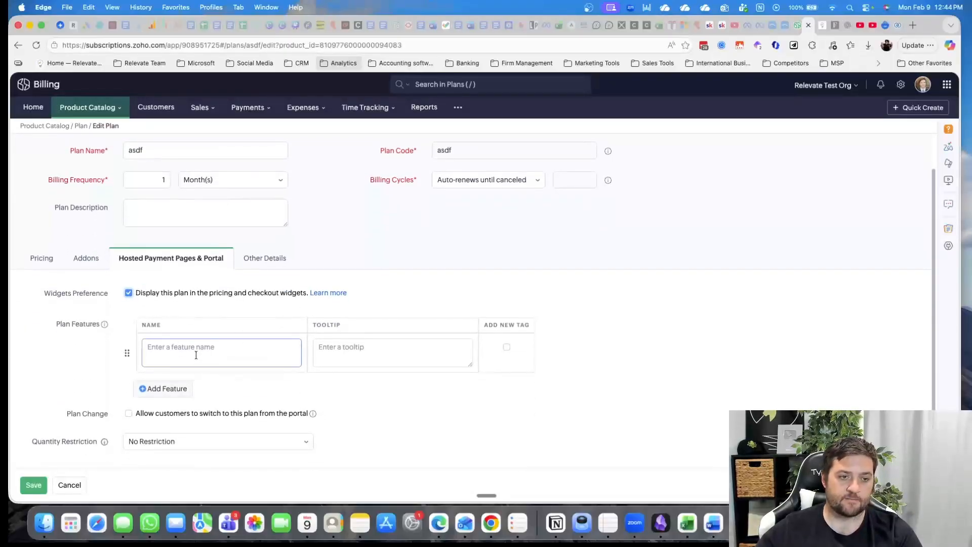
text(asdf)
key(Tab)
text(asdf)
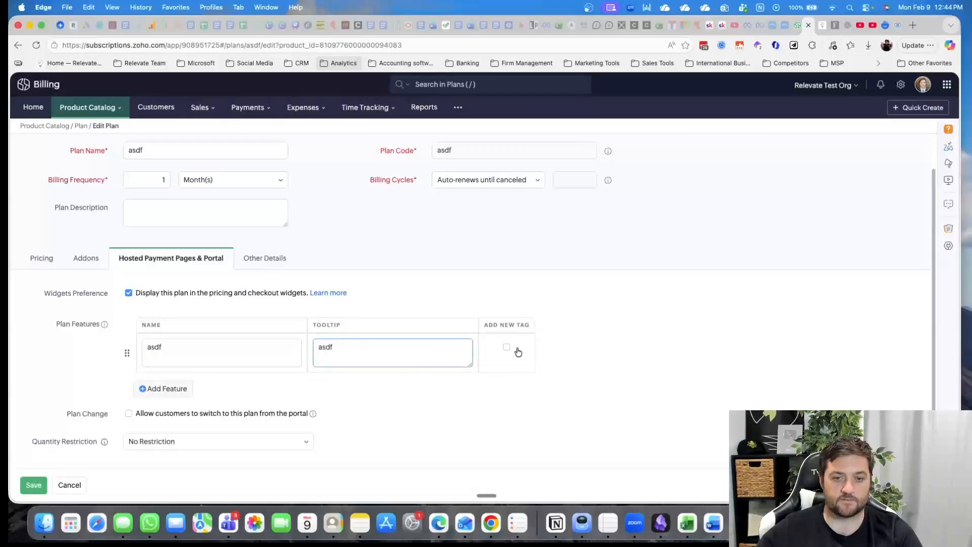
click(506, 347)
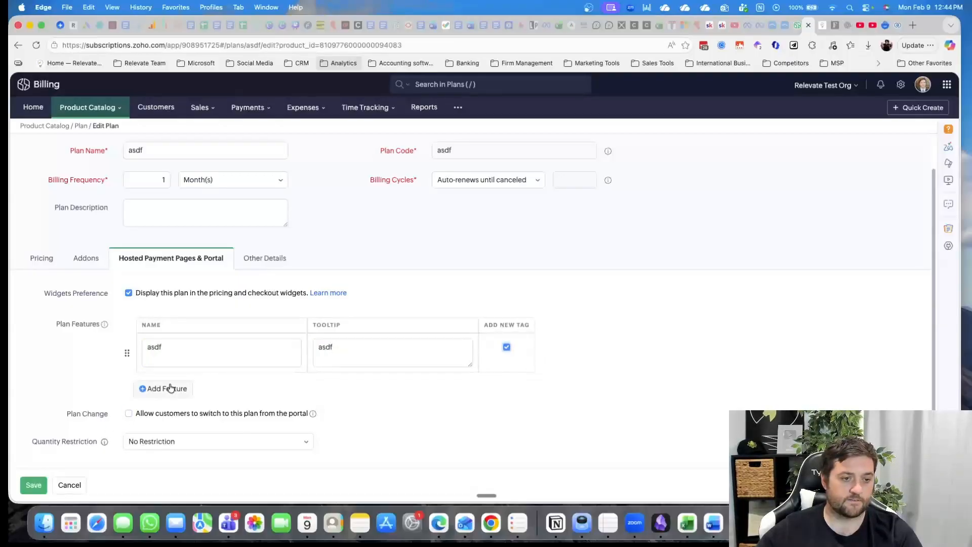
scroll(91, 319, down, 1)
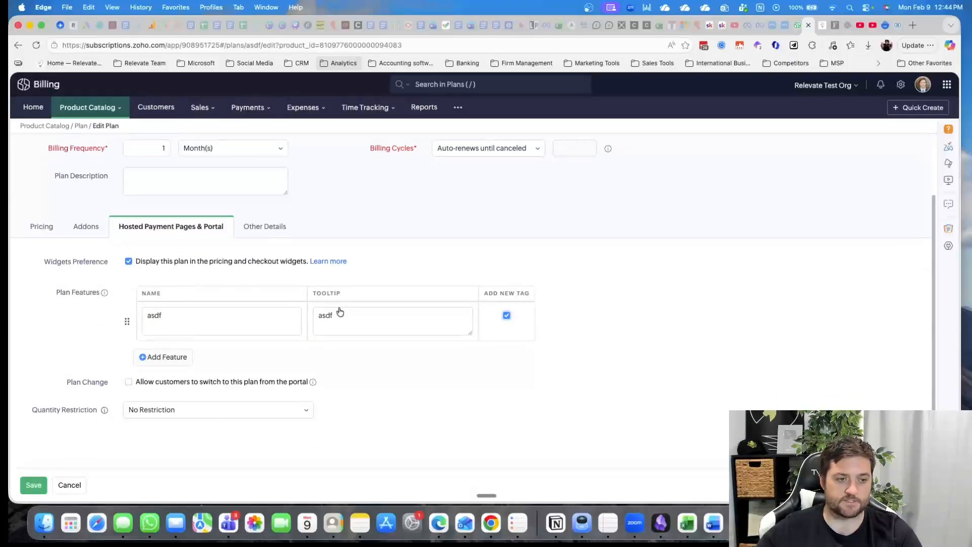
click(32, 485)
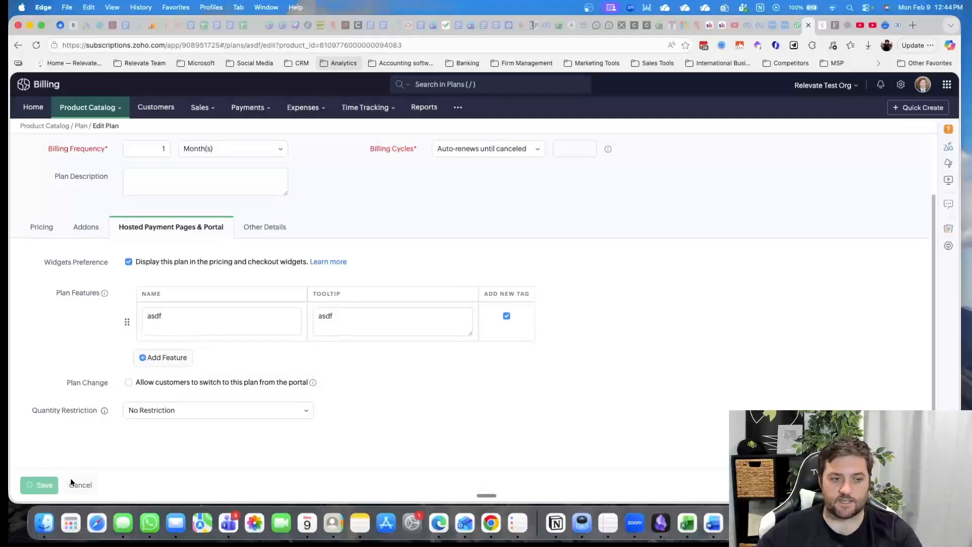
Create a pricing widget named test for the product test
click(91, 110)
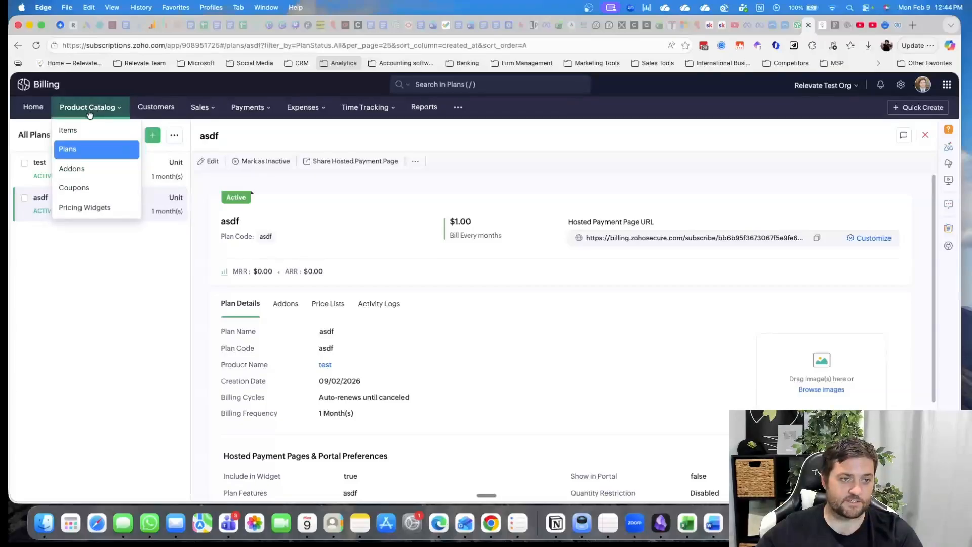
click(104, 208)
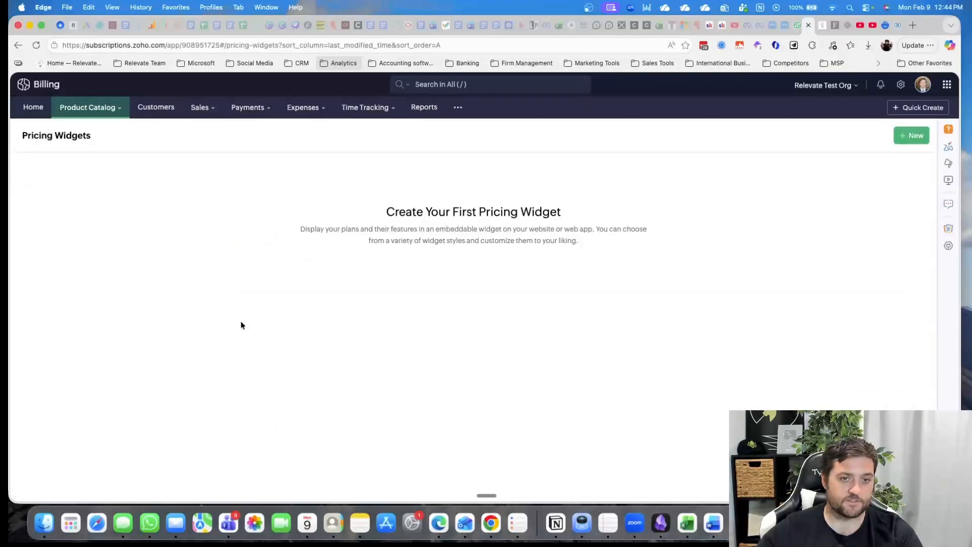
click(914, 136)
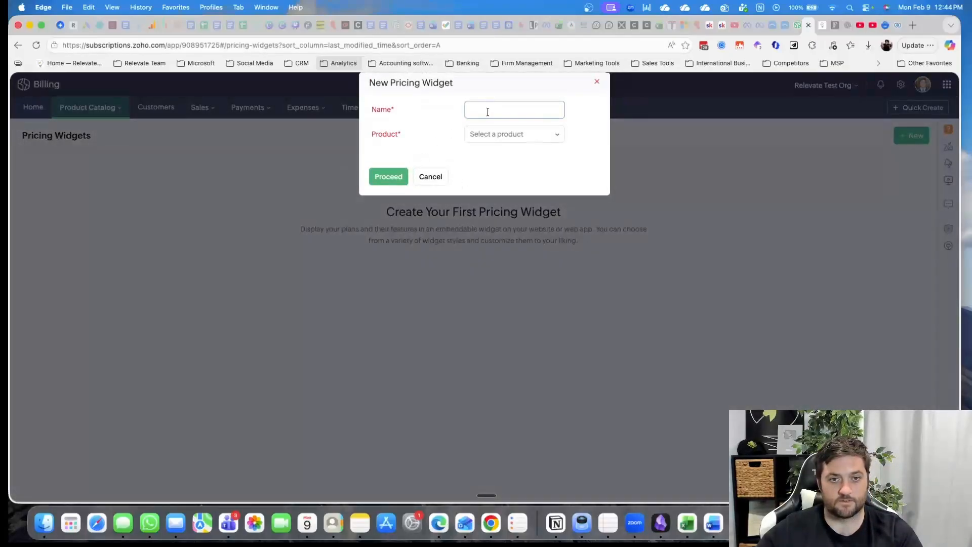
text(test)
click(488, 135)
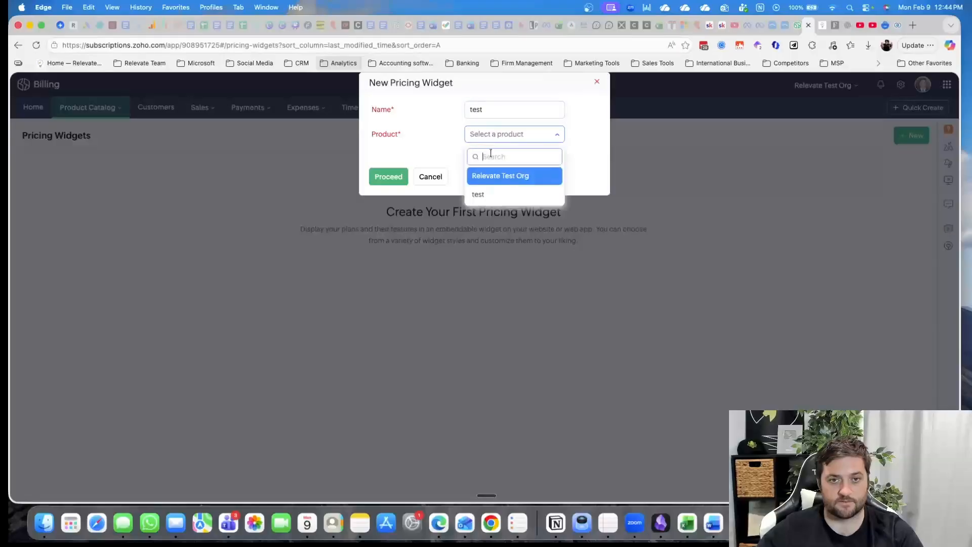
click(501, 196)
click(397, 182)
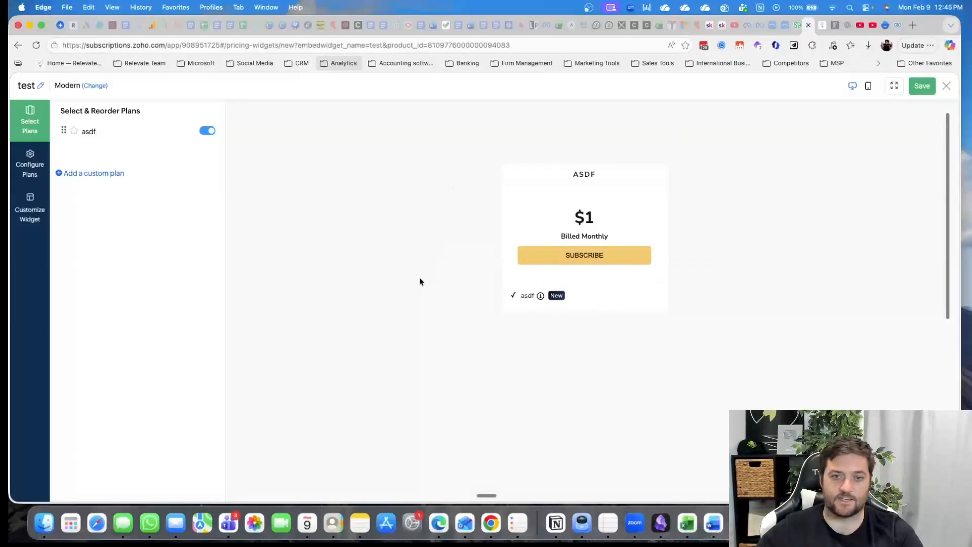
Add a custom plan to the widget with name tsasdf, description asdf and button name asdf
click(96, 173)
click(128, 213)
text(ts)
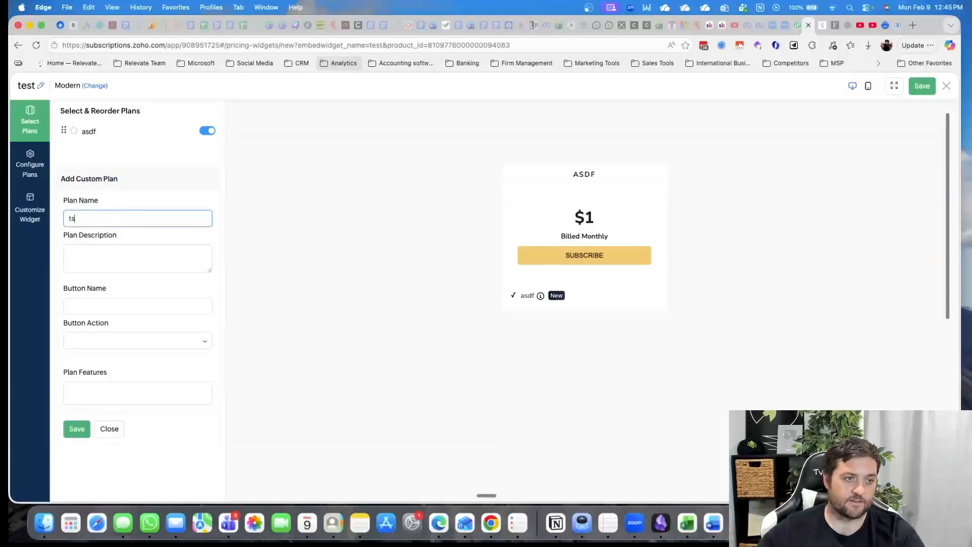
text(asdf)
click(108, 256)
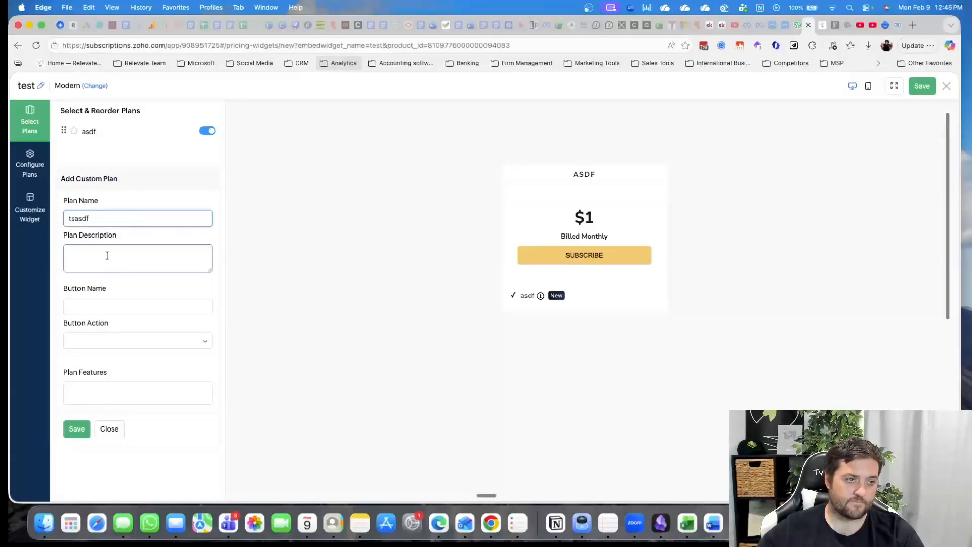
text(asdf)
click(102, 304)
text(asdf)
Set the custom plan's button action to Custom Link, add the feature asdf and save the custom plan
click(99, 340)
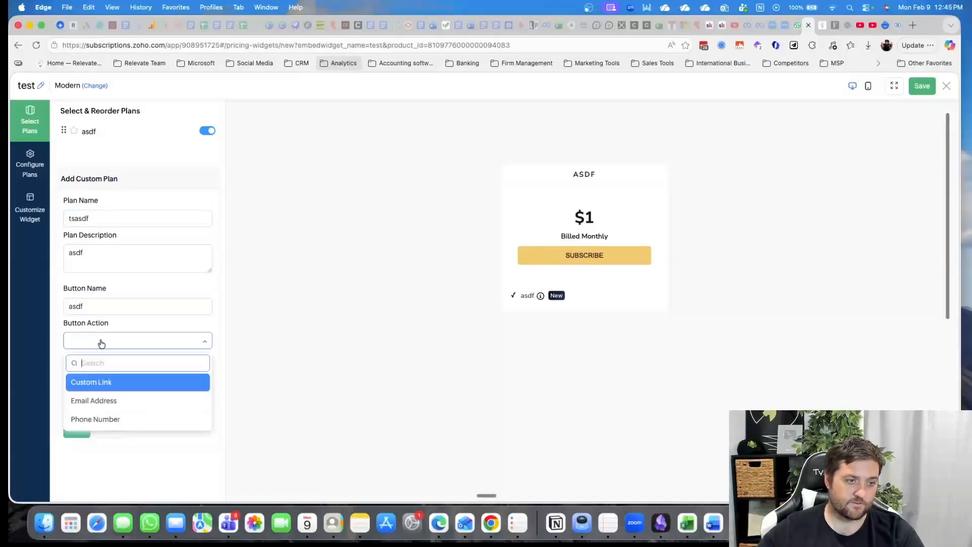
click(139, 382)
click(105, 409)
text(asdf)
key(Return)
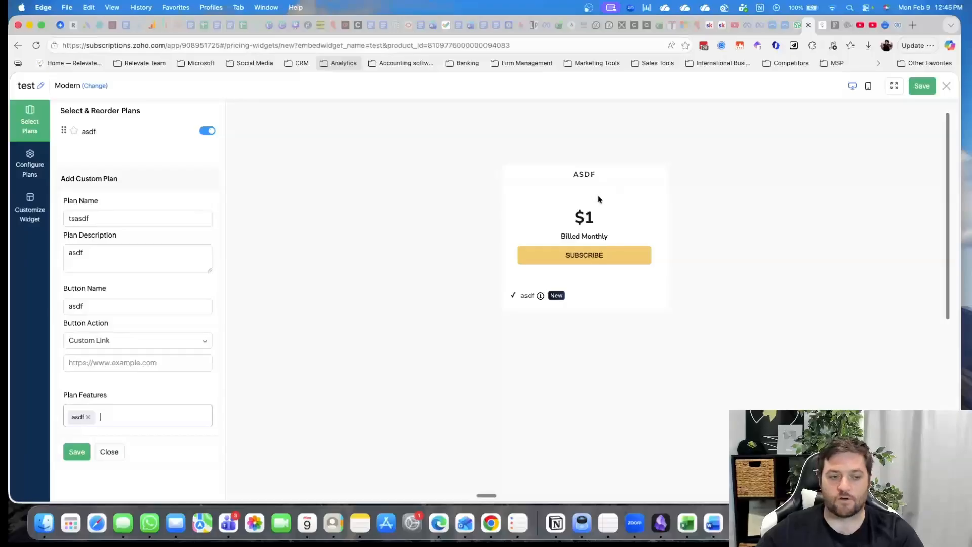
click(76, 452)
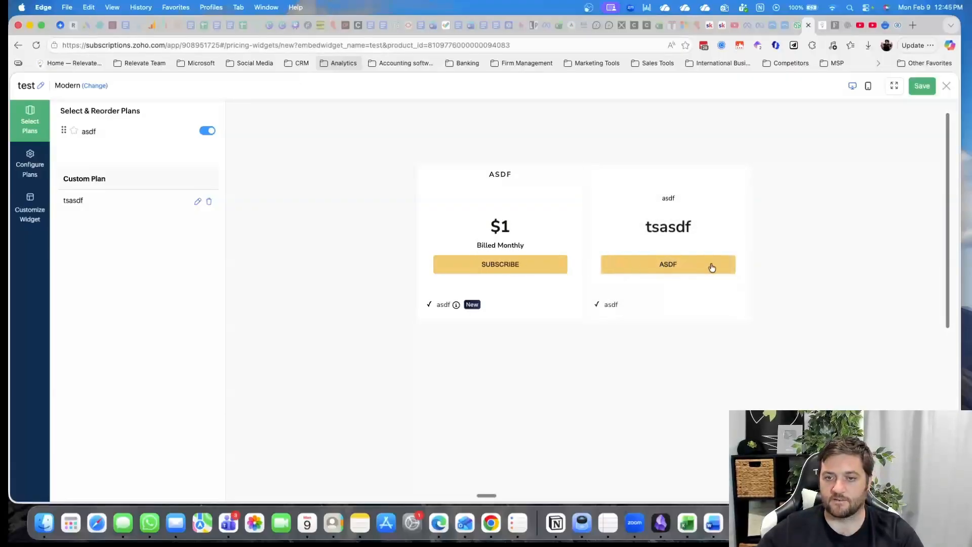
Reopen the custom plan tsasdf, review its available button actions and save it without changes
click(198, 202)
click(103, 341)
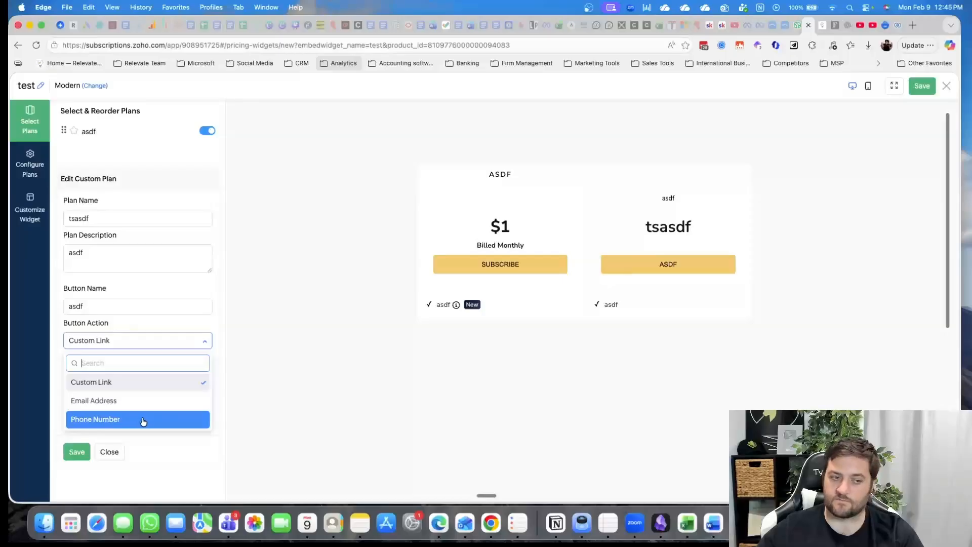
click(431, 333)
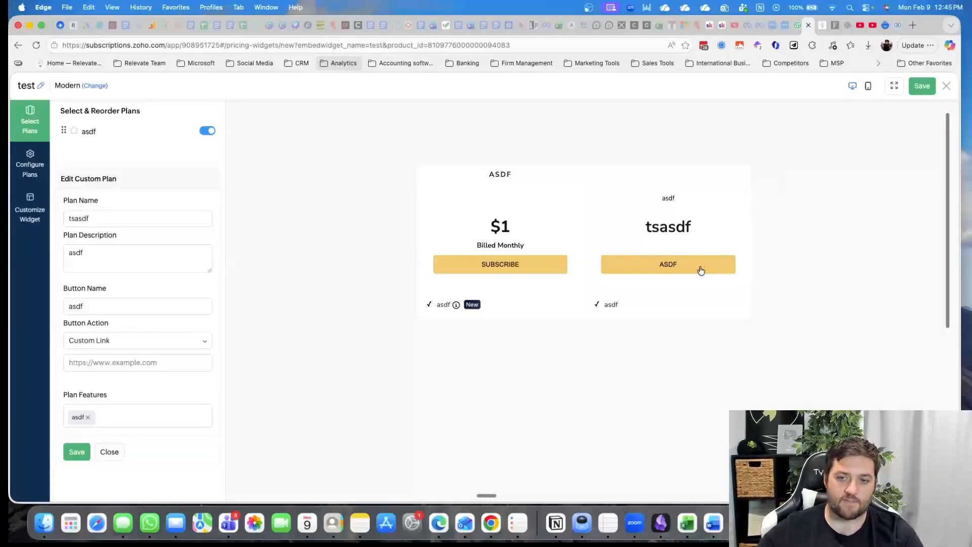
click(75, 453)
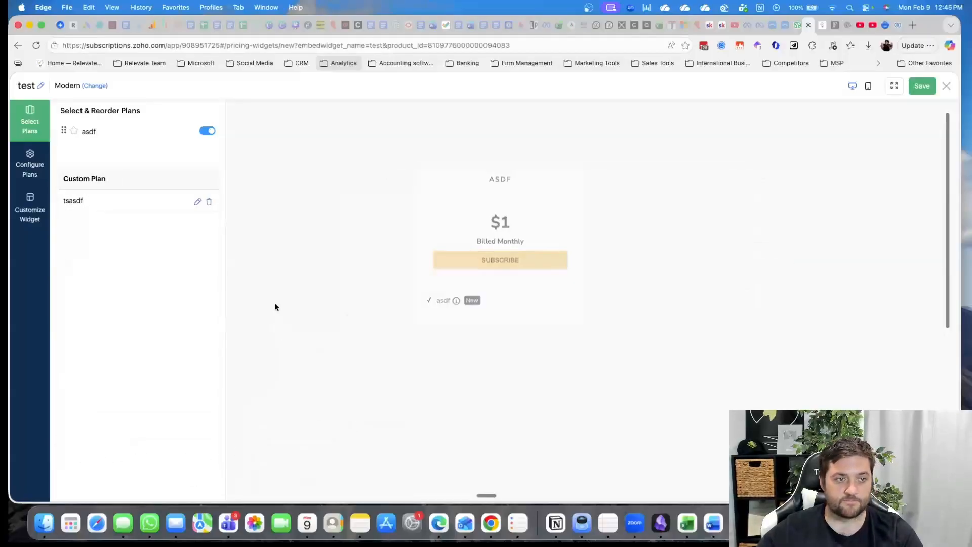
Open the widget configuration of the asdf plan and enter a strike amount of .50
click(37, 165)
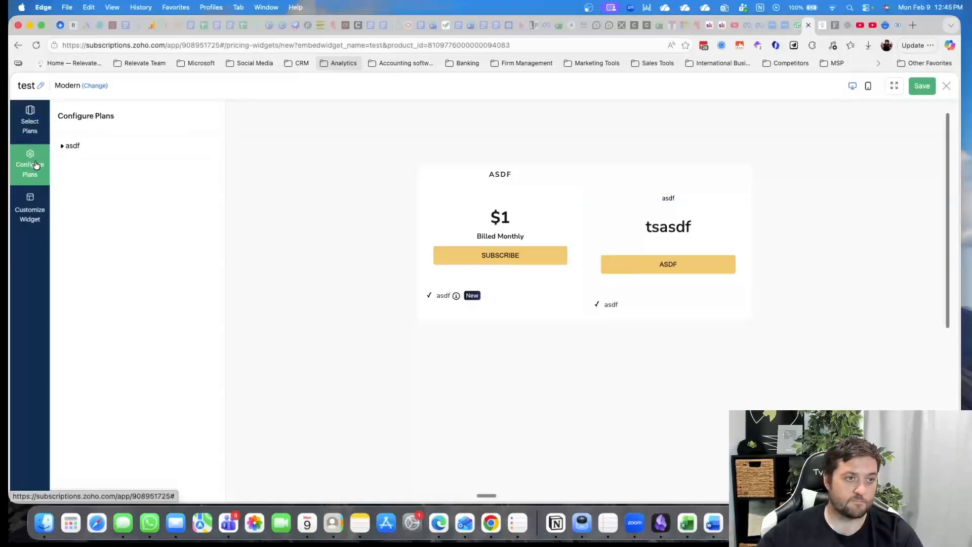
click(89, 146)
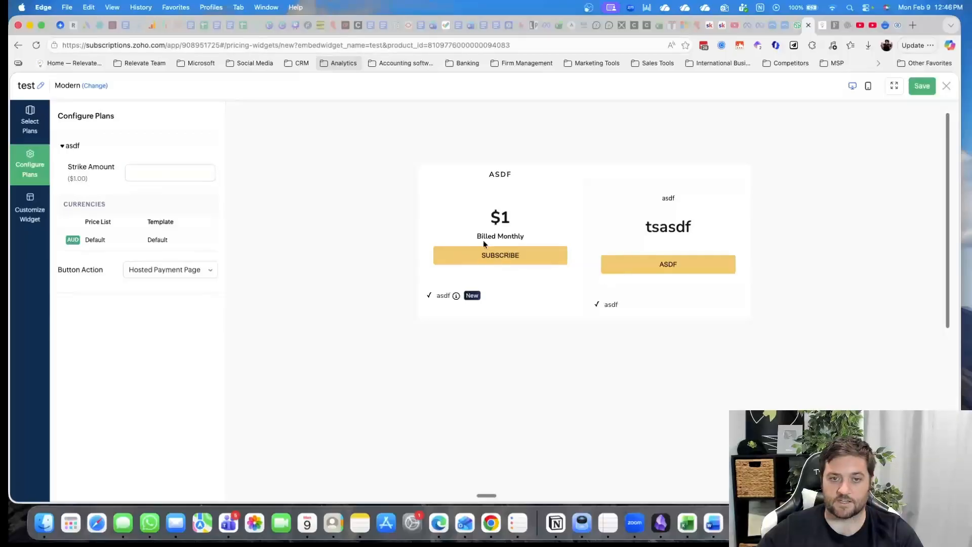
click(159, 172)
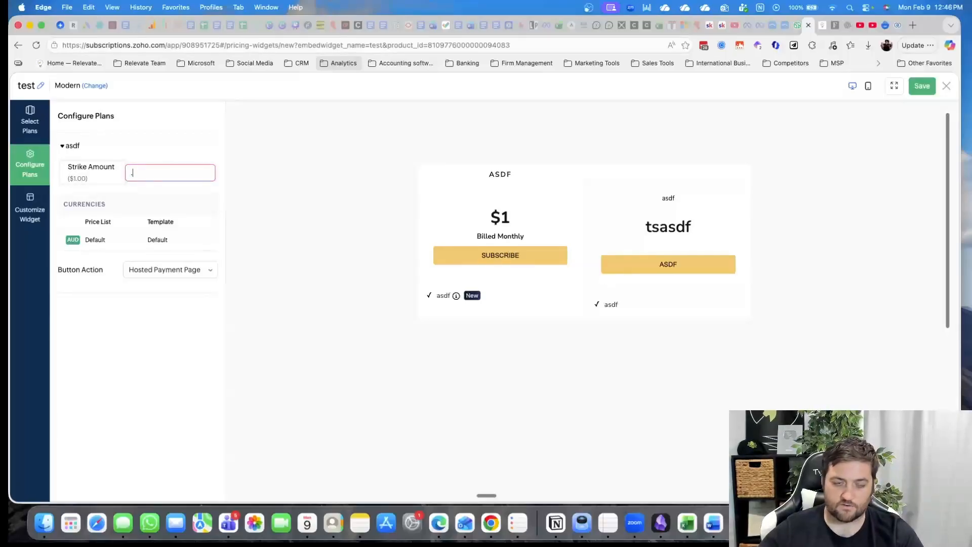
click(284, 192)
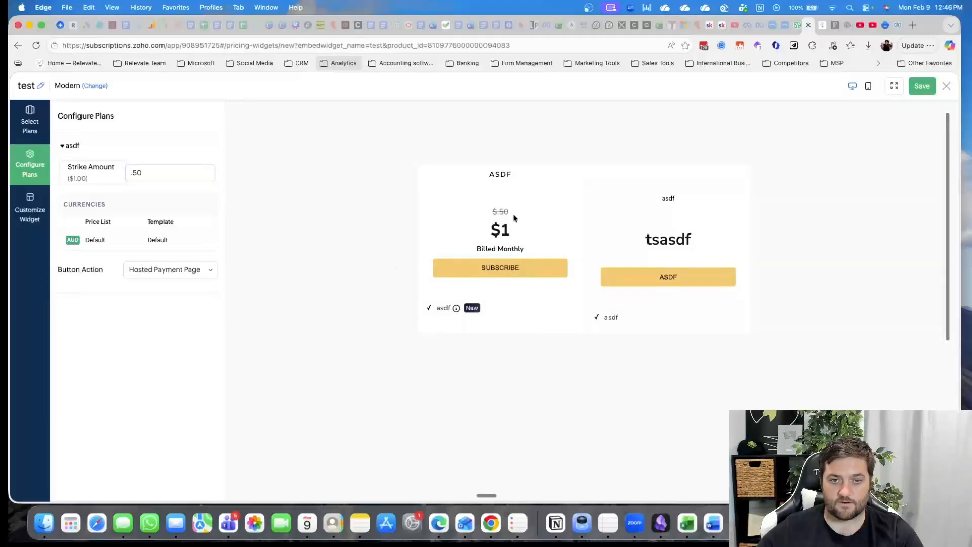
Change the asdf plan's strike amount to 2 and open its associated currencies
click(142, 174)
drag(142, 173, 126, 171)
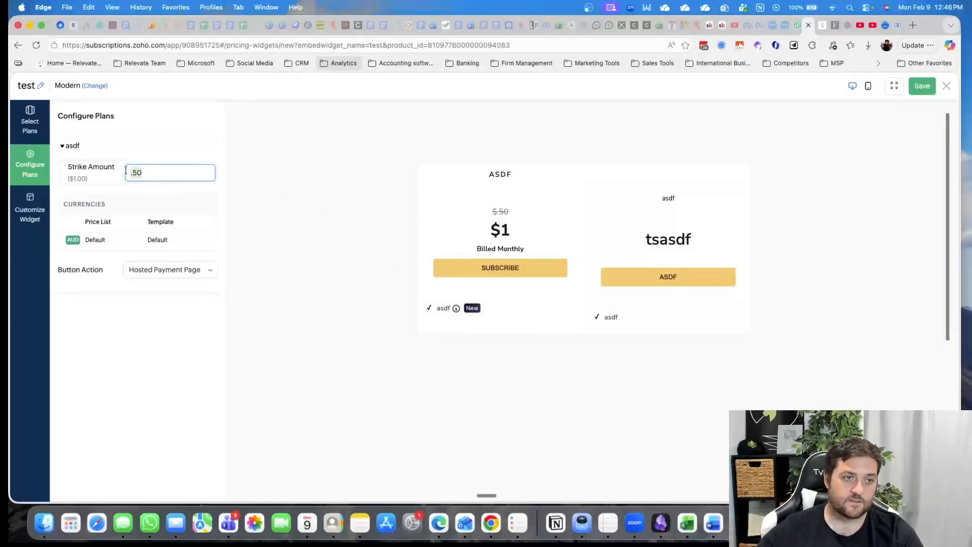
key(Return)
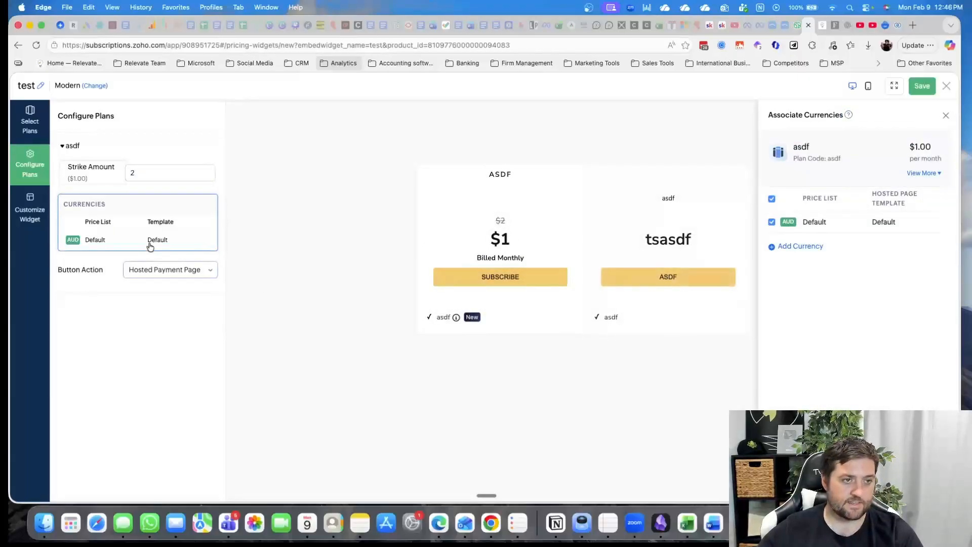
Customize the widget by setting its button color to #99CC00
click(30, 208)
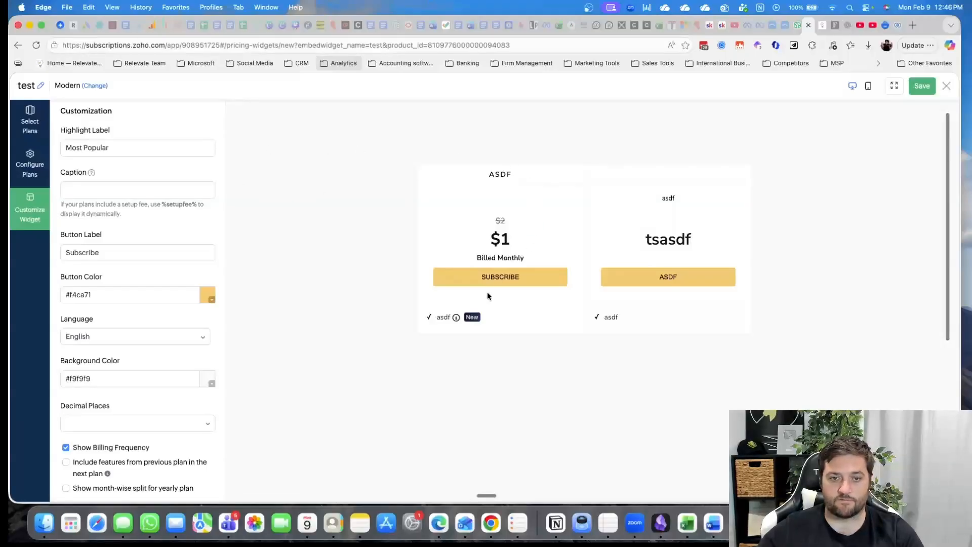
click(100, 195)
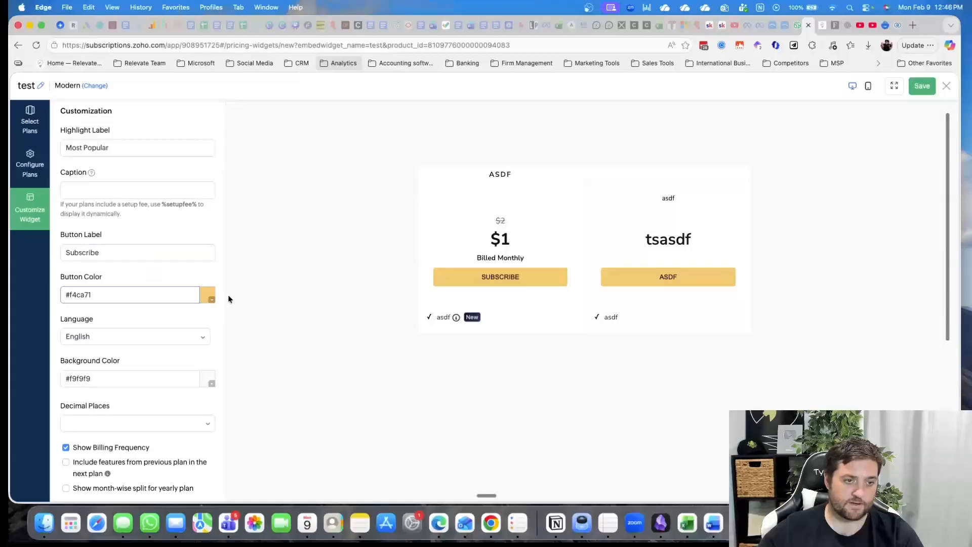
click(212, 297)
double_click(155, 217)
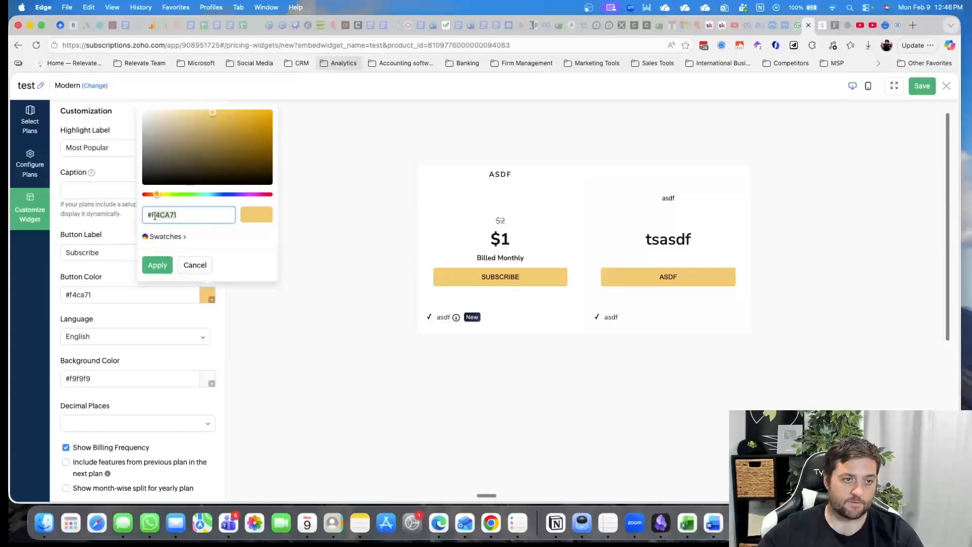
text(99)
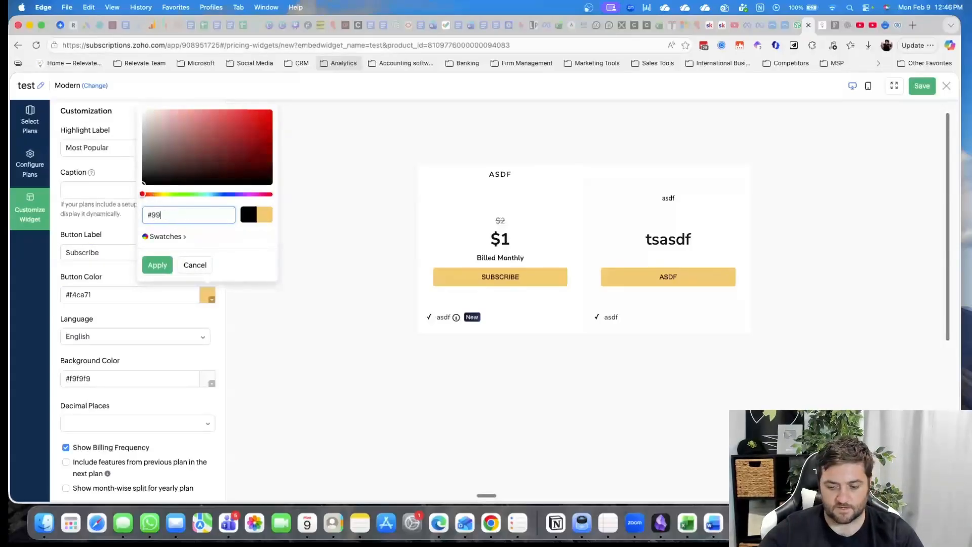
text(CC00)
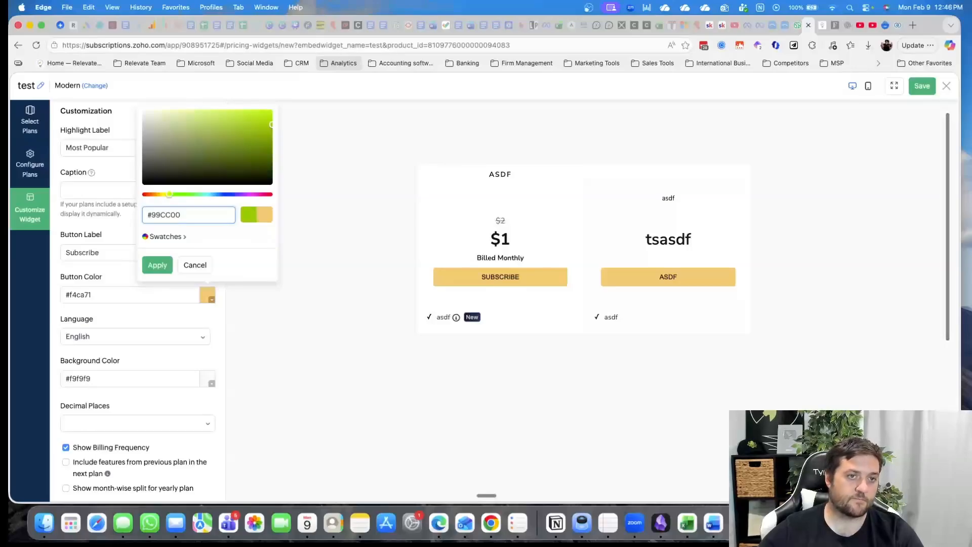
click(171, 270)
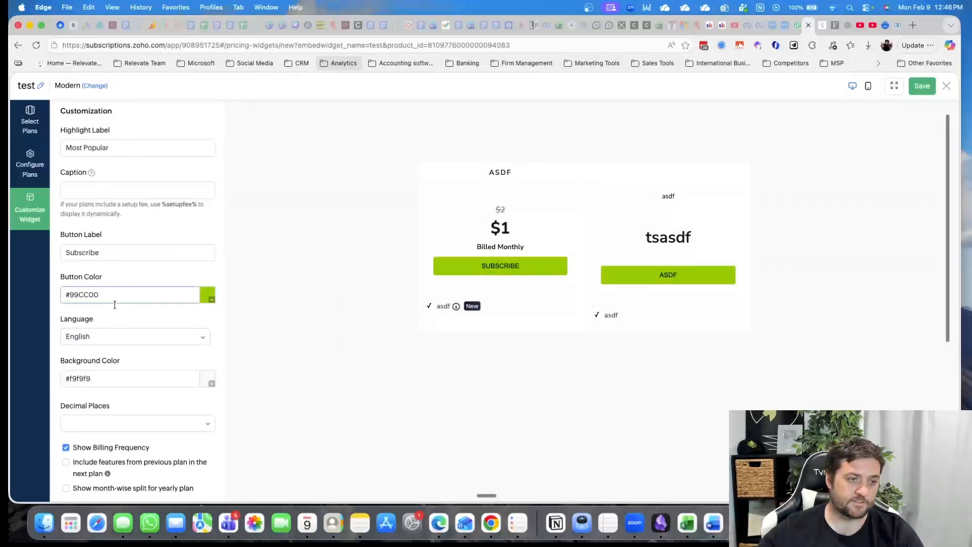
Set the pricing widget's background color to #434244
click(112, 380)
click(211, 384)
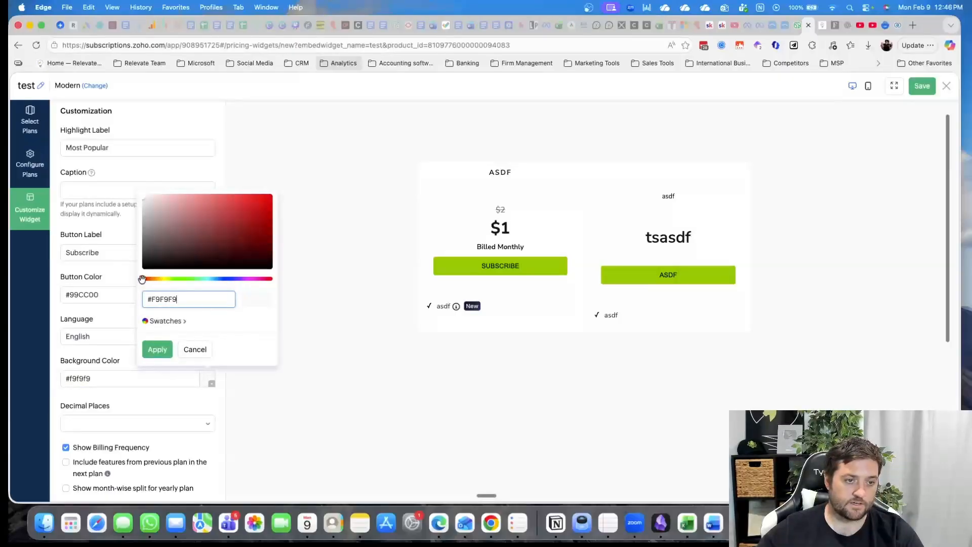
drag(143, 279, 235, 280)
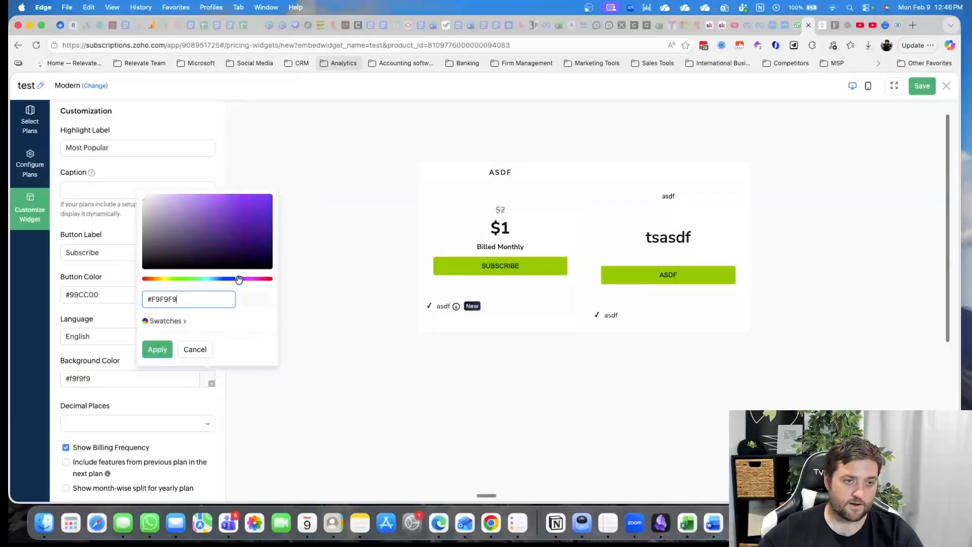
click(146, 249)
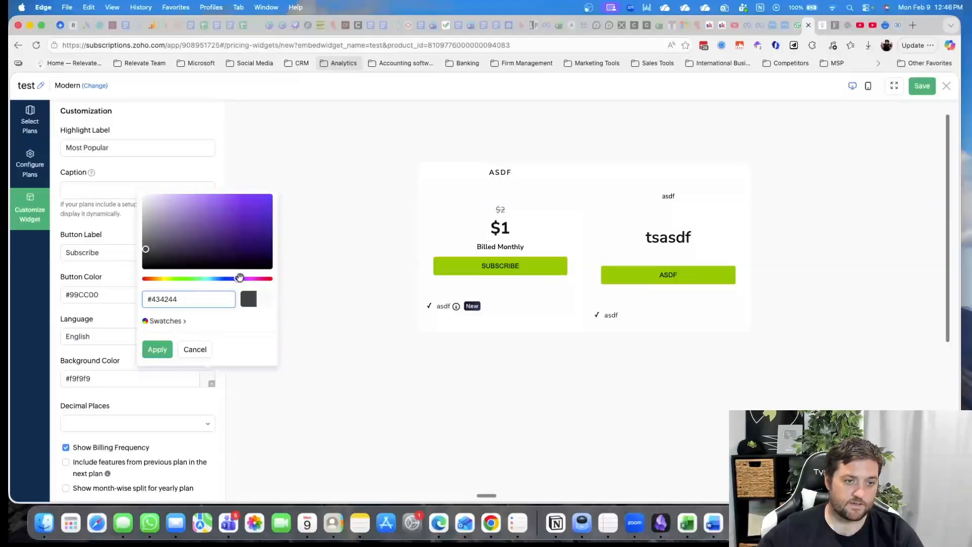
click(160, 350)
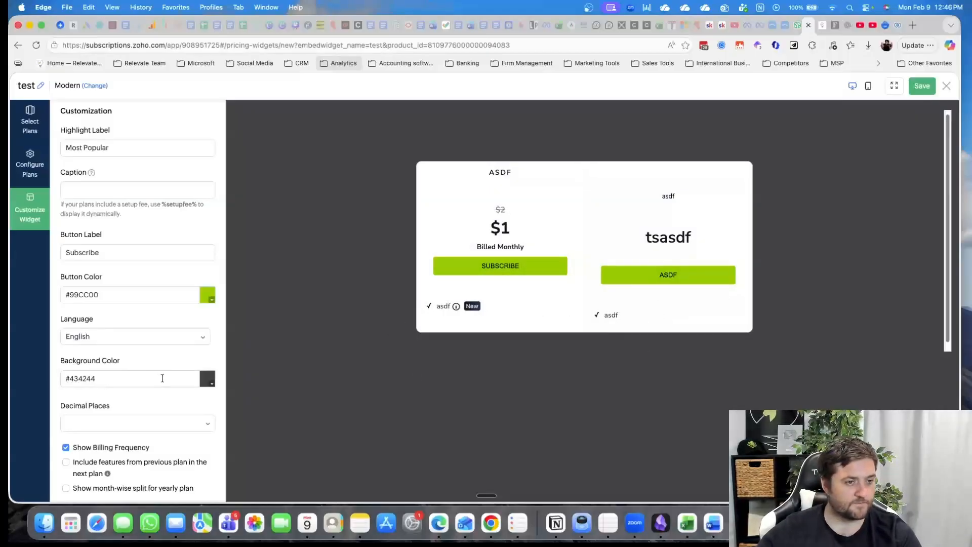
Set the widget's decimal places to 3 and enable both features inherited from the previous plan and the month-wise split for yearly plans
click(108, 427)
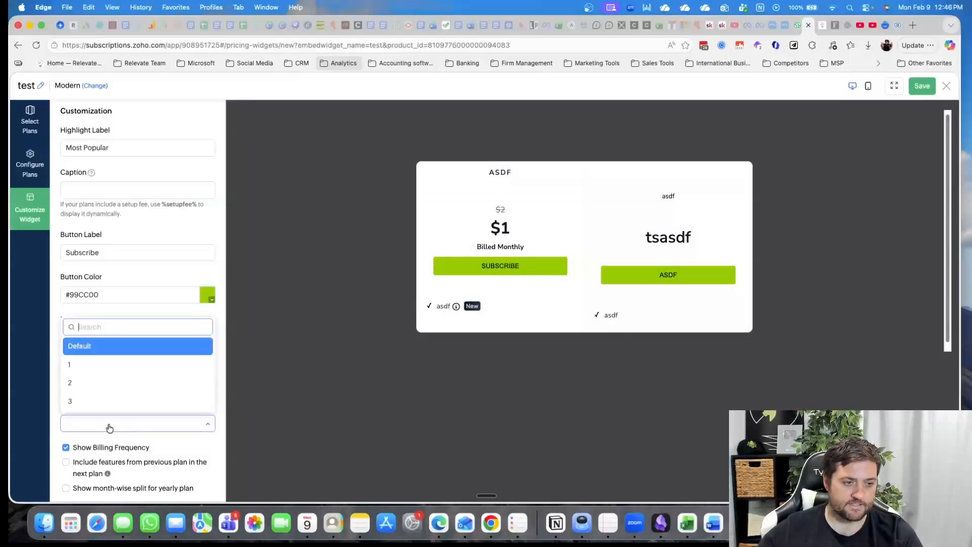
click(112, 400)
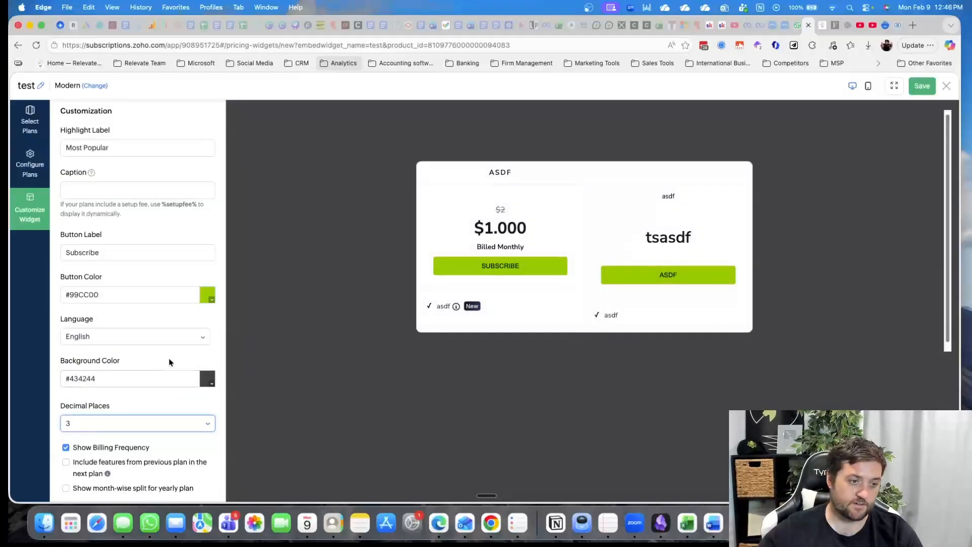
click(158, 463)
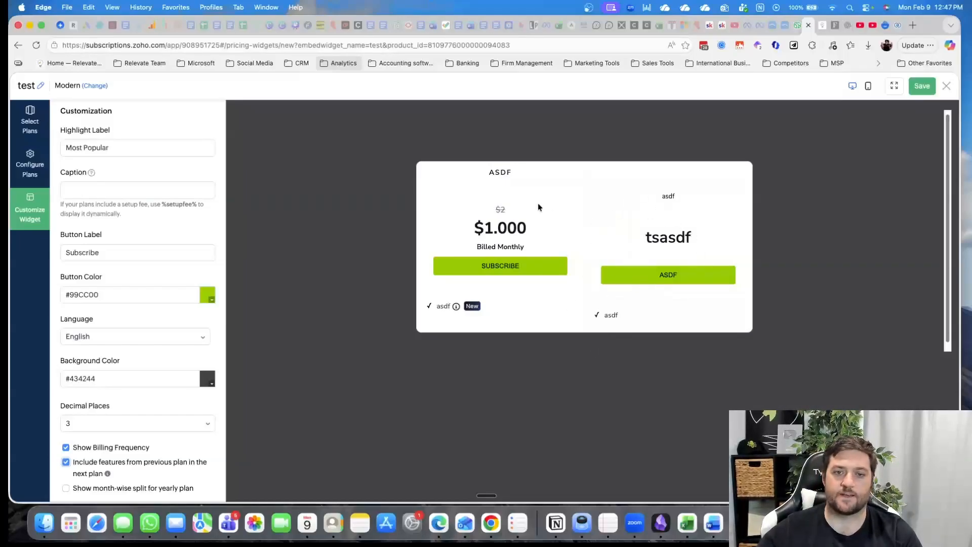
click(66, 488)
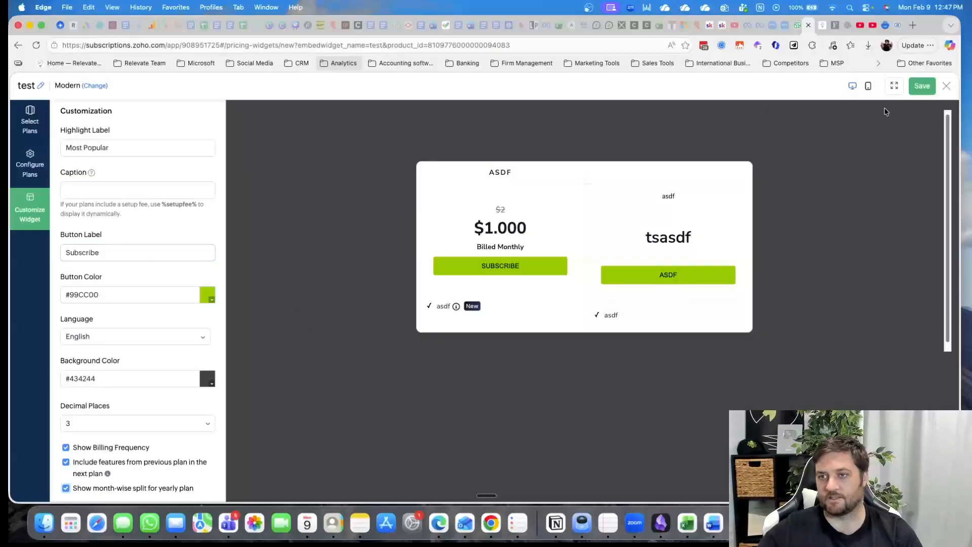
Preview the pricing widget in the mobile layout and return to the desktop layout
click(869, 86)
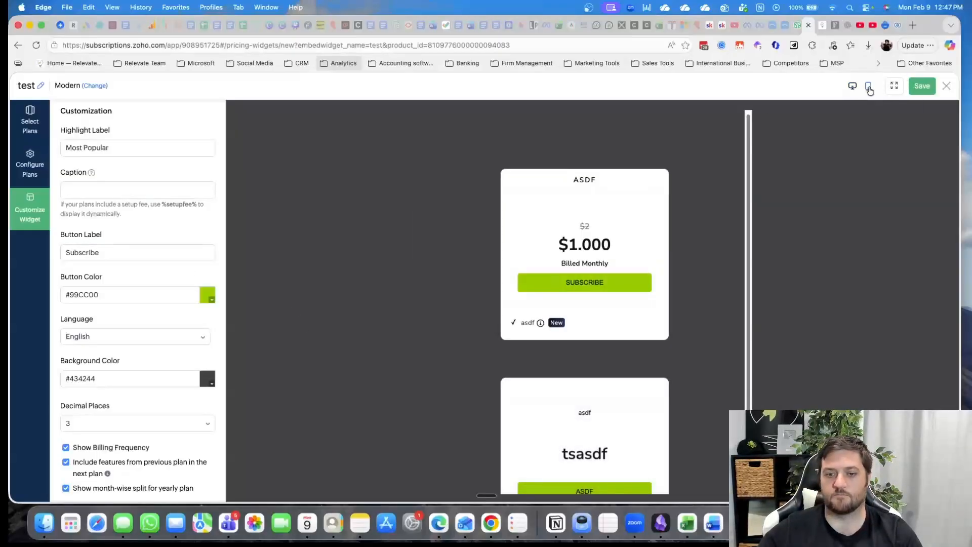
scroll(636, 329, down, 2)
click(853, 87)
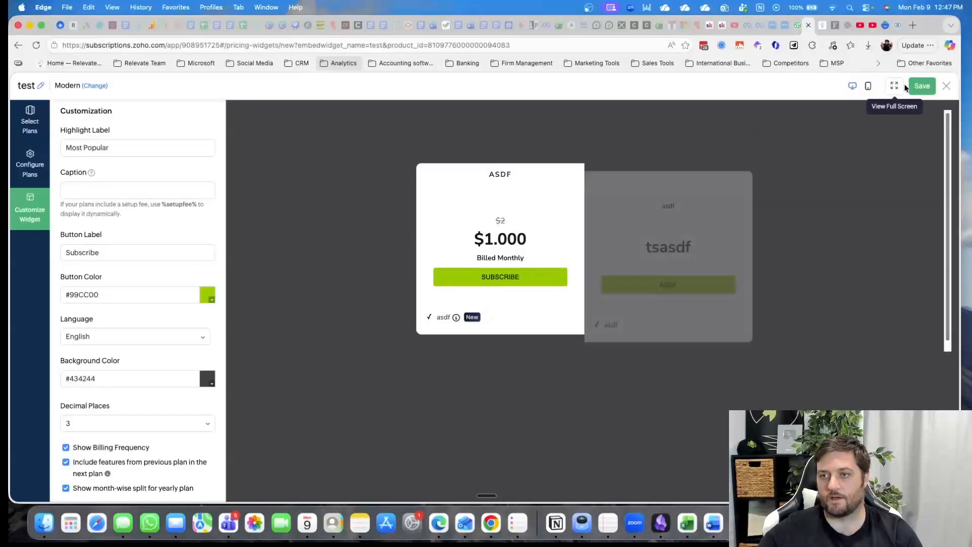
Save the pricing widget, look through its full embed code and close the code dialog
click(922, 86)
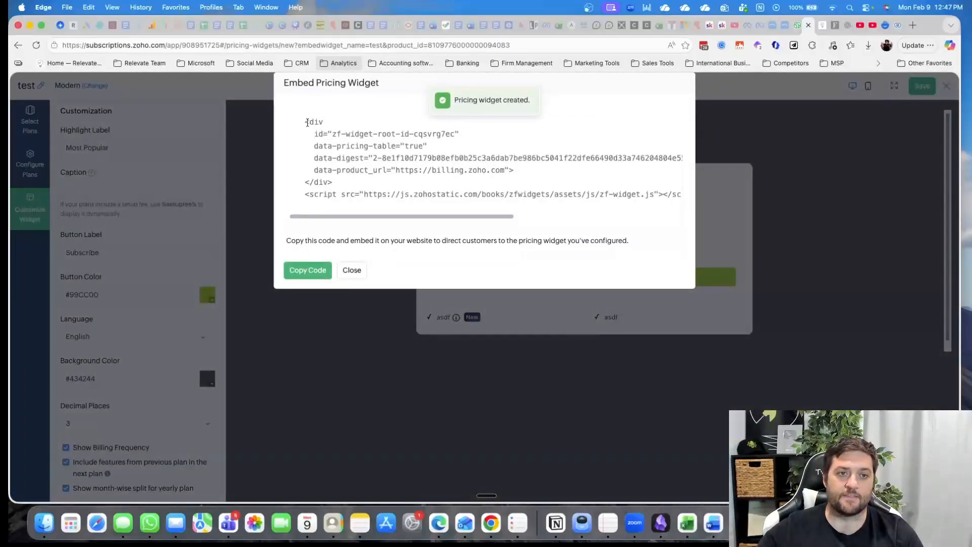
drag(307, 123, 686, 221)
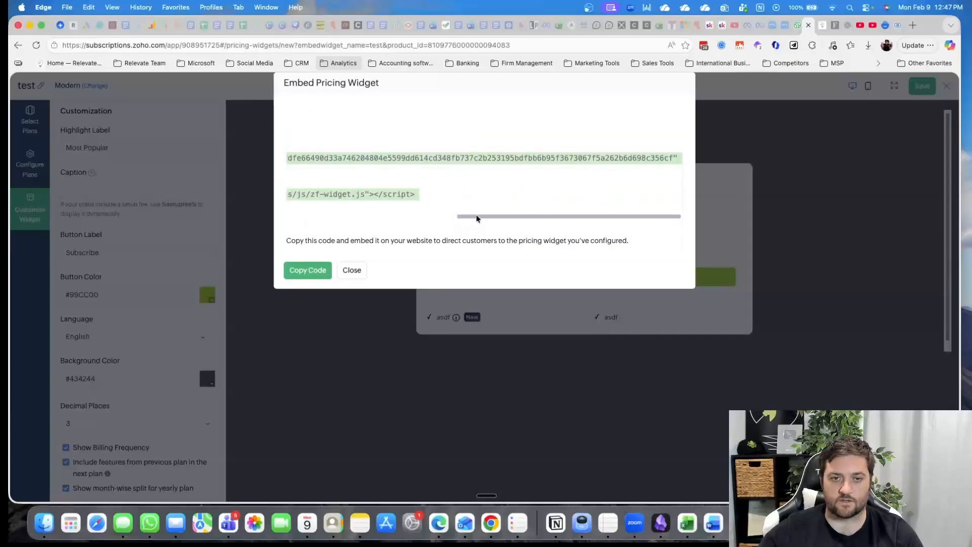
drag(477, 219, 224, 220)
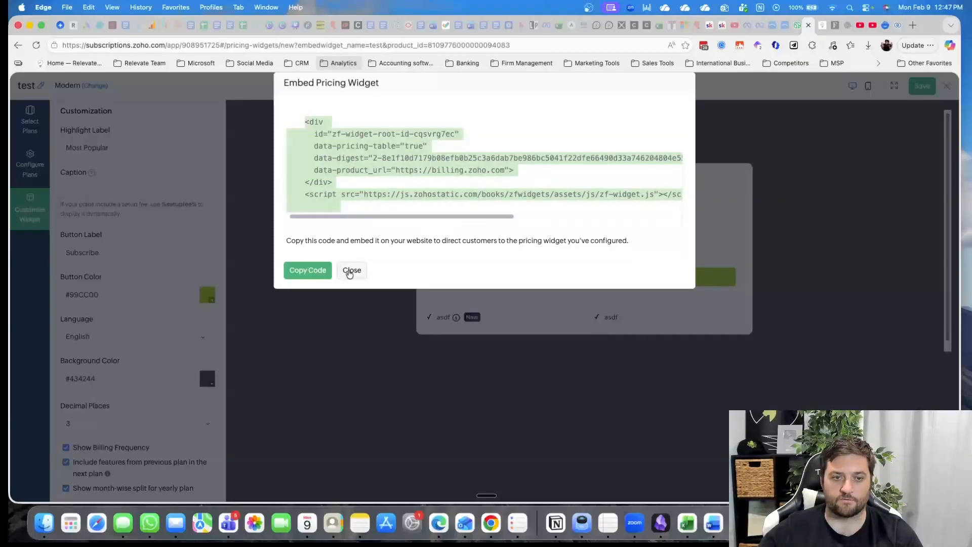
click(352, 269)
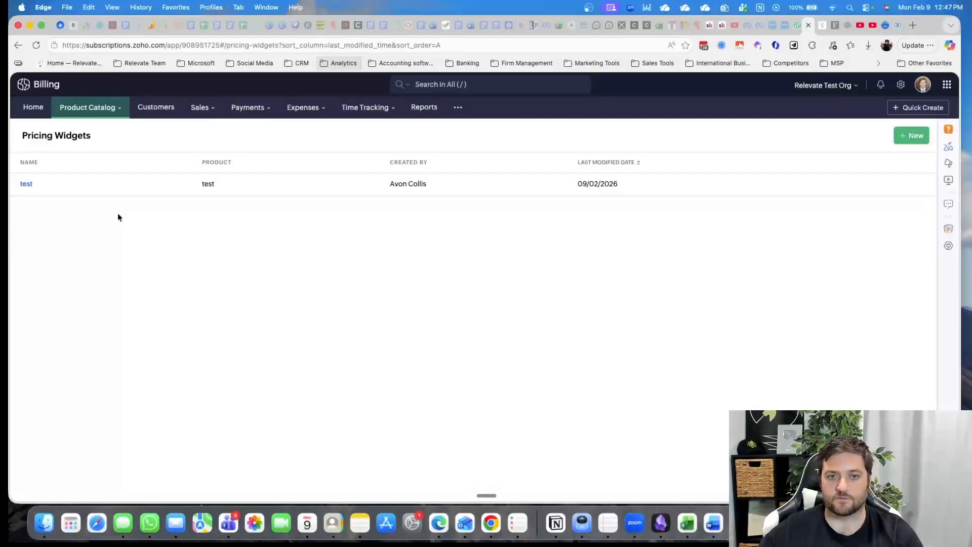
Open the asdf plan from the product catalog's plans and check its additional actions
click(91, 104)
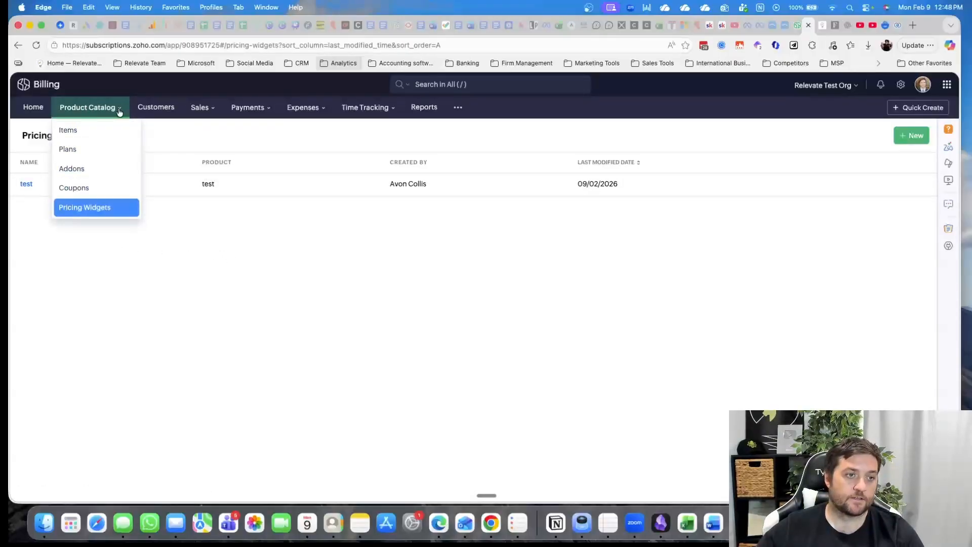
click(106, 147)
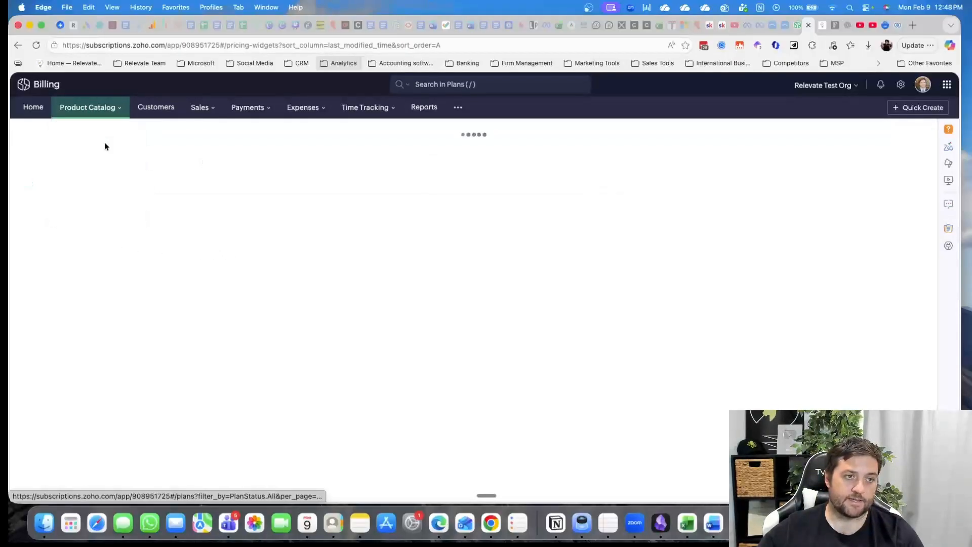
click(50, 208)
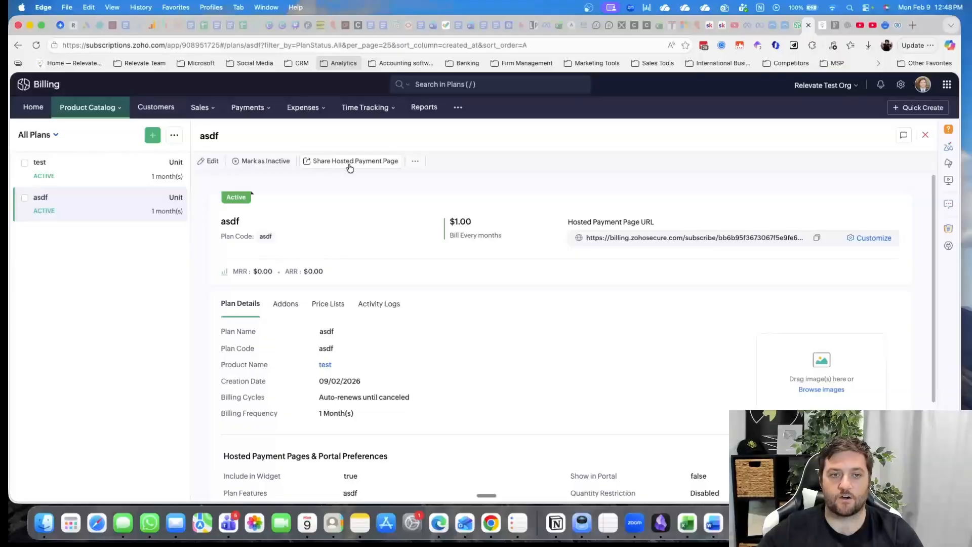
click(415, 161)
click(416, 161)
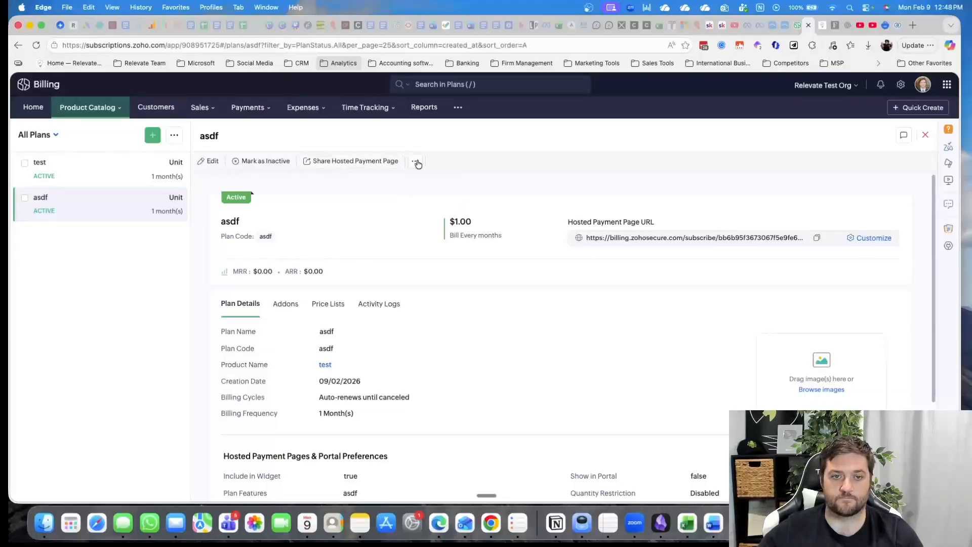
Open the asdf plan's hosted payment page sharing options, check the extra plan details and copy the payment page URL
click(362, 164)
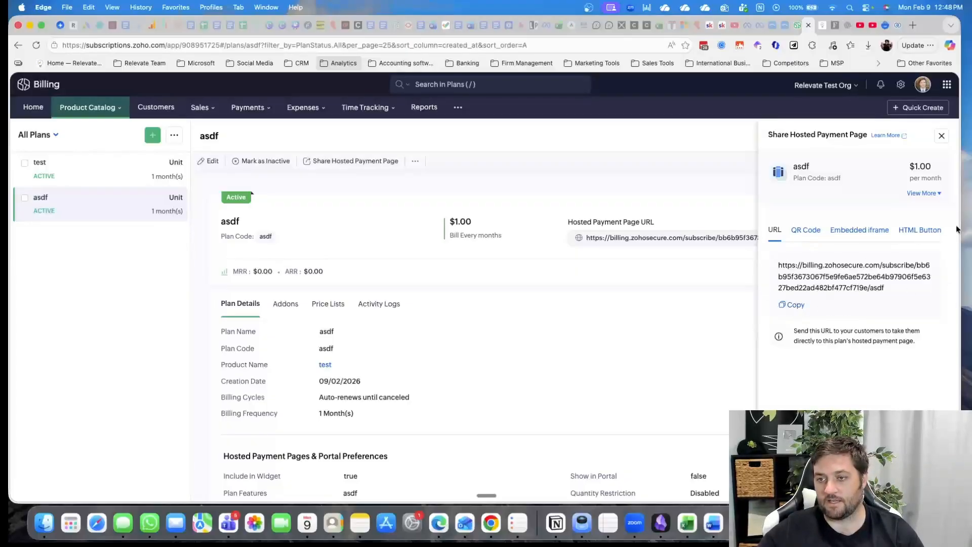
click(923, 193)
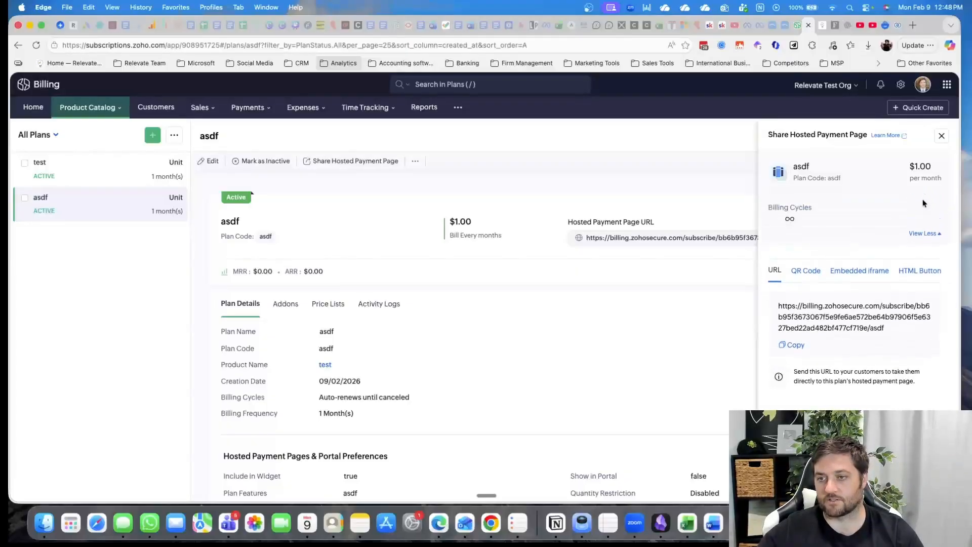
click(924, 234)
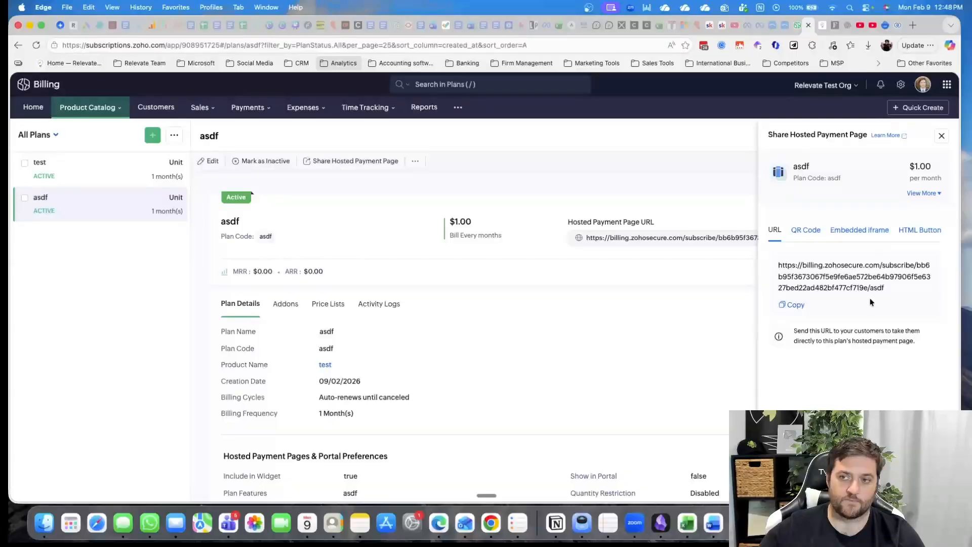
click(794, 306)
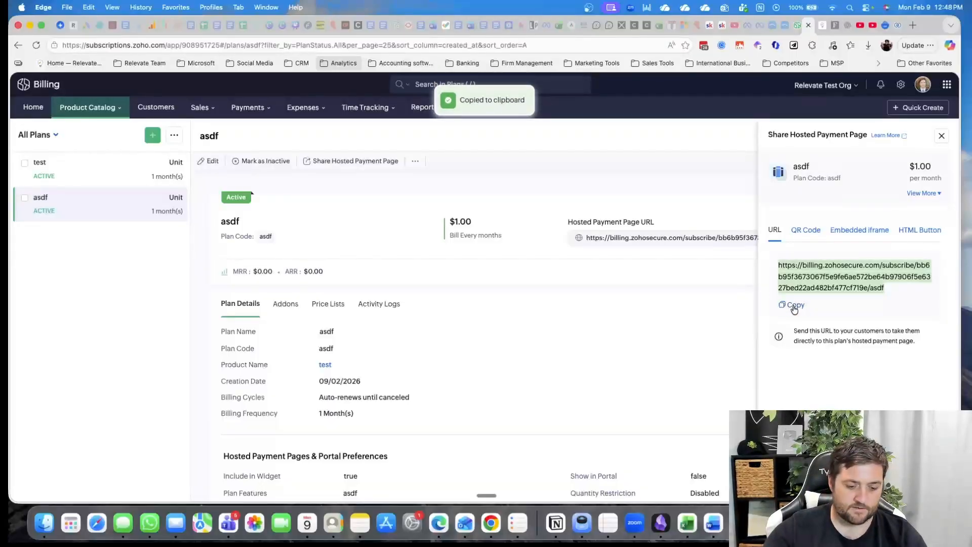
Load the copied payment page URL in a new InPrivate window and proceed past the order summary
key(super+shift+n)
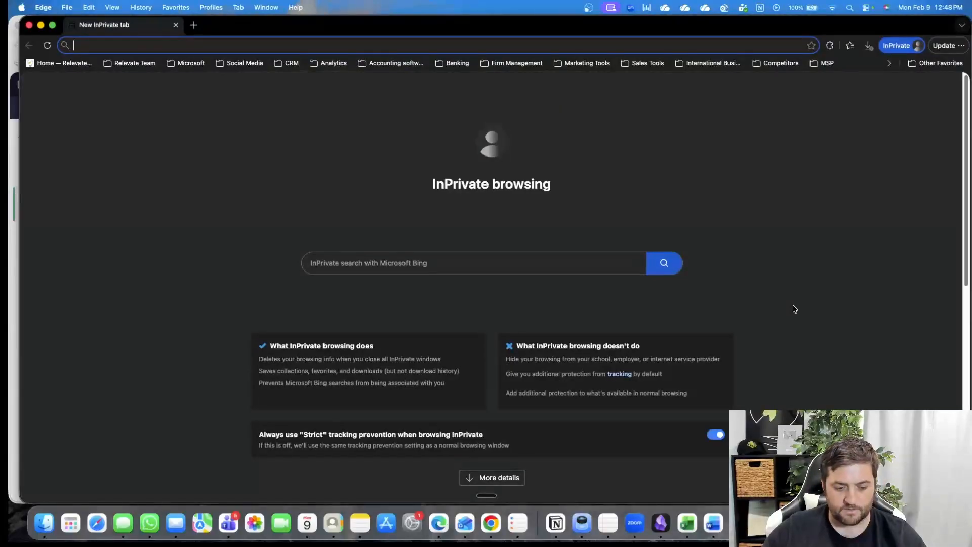
key(super+v)
key(Return)
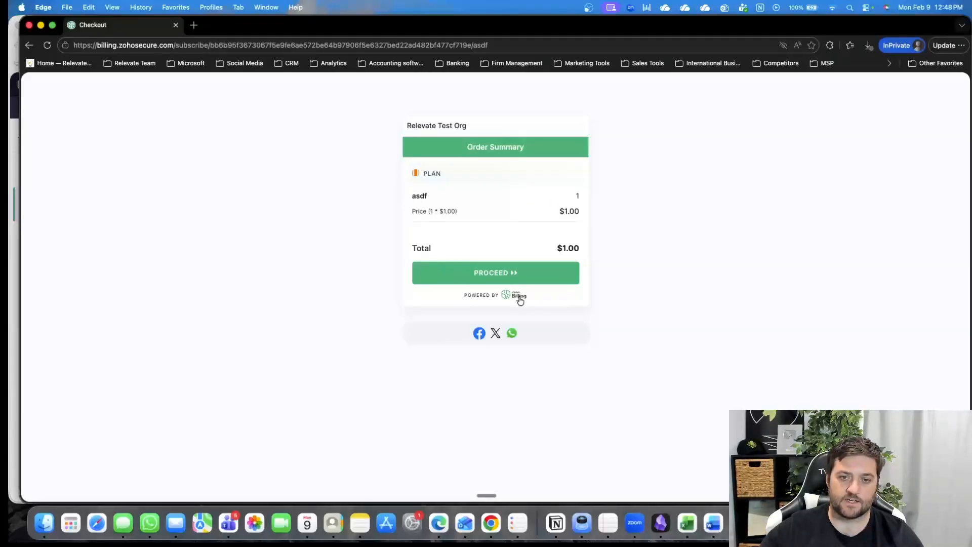
click(530, 278)
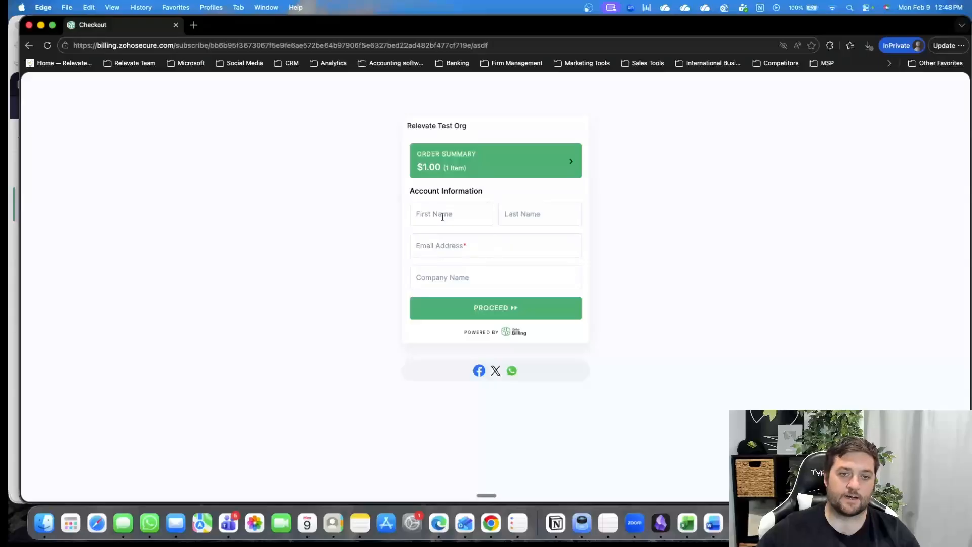
Submit the checkout's account information with the customer's e-mail, first and last name and company name a, and close the InPrivate window
click(453, 246)
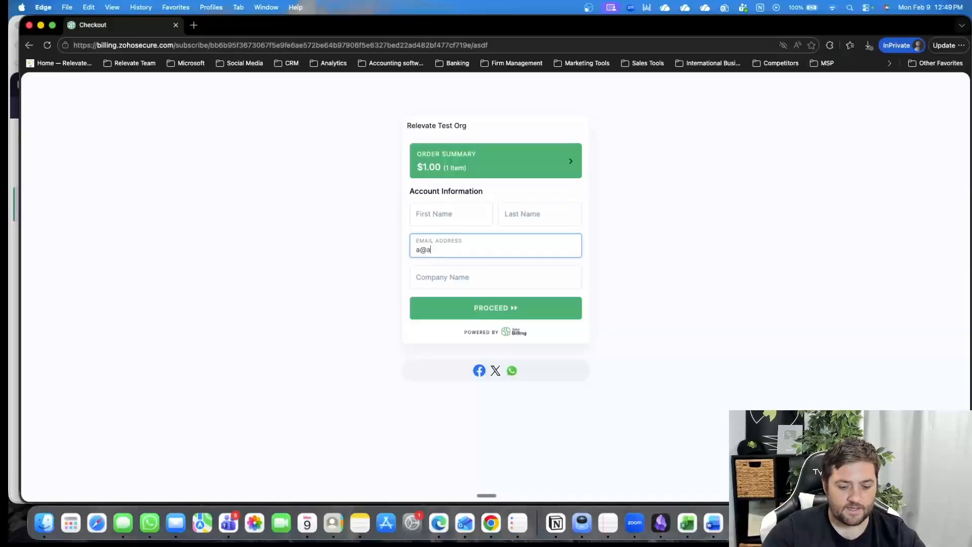
click(432, 207)
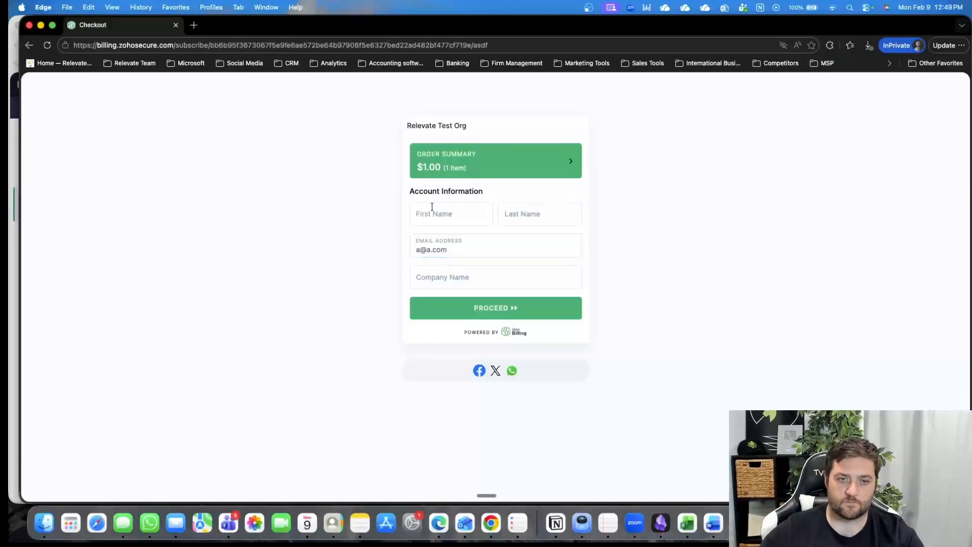
click(456, 217)
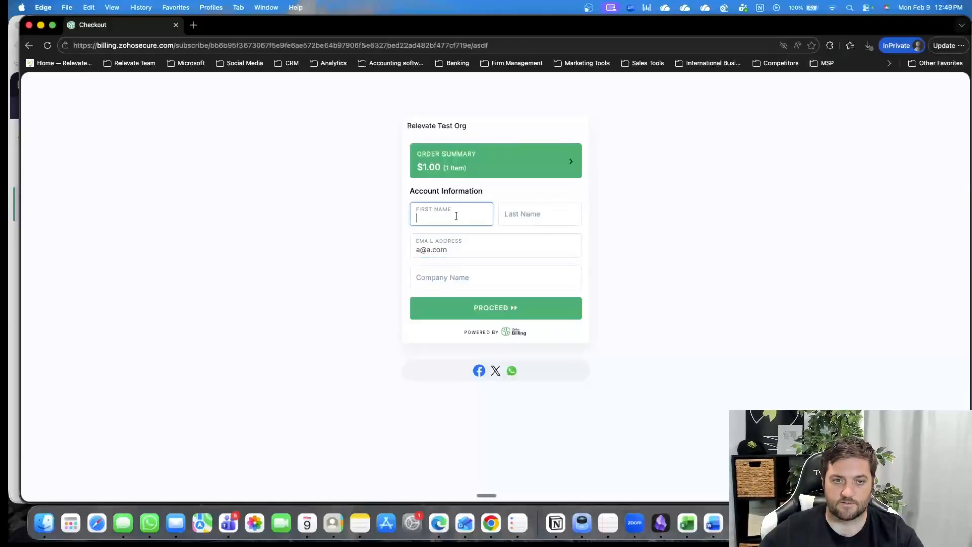
click(544, 222)
text(a)
click(467, 277)
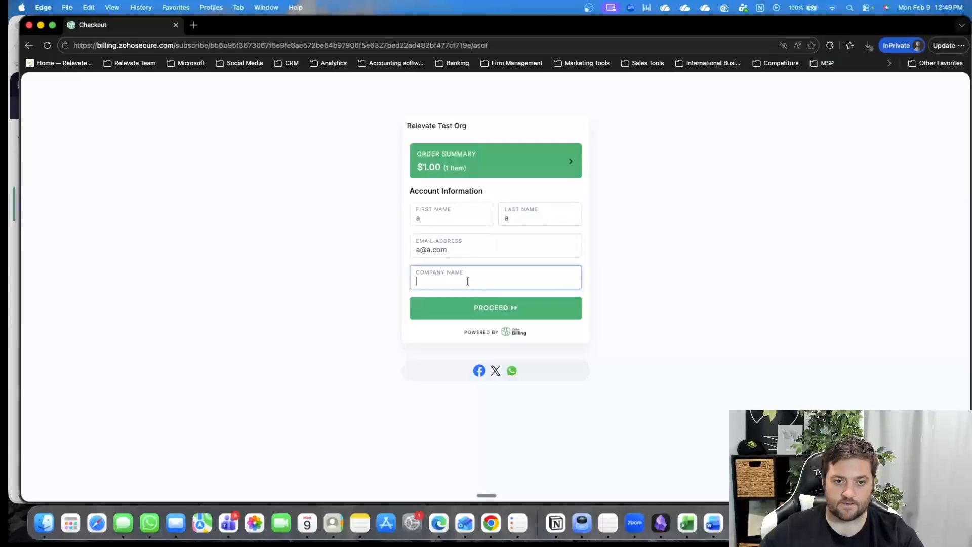
text(a)
click(495, 315)
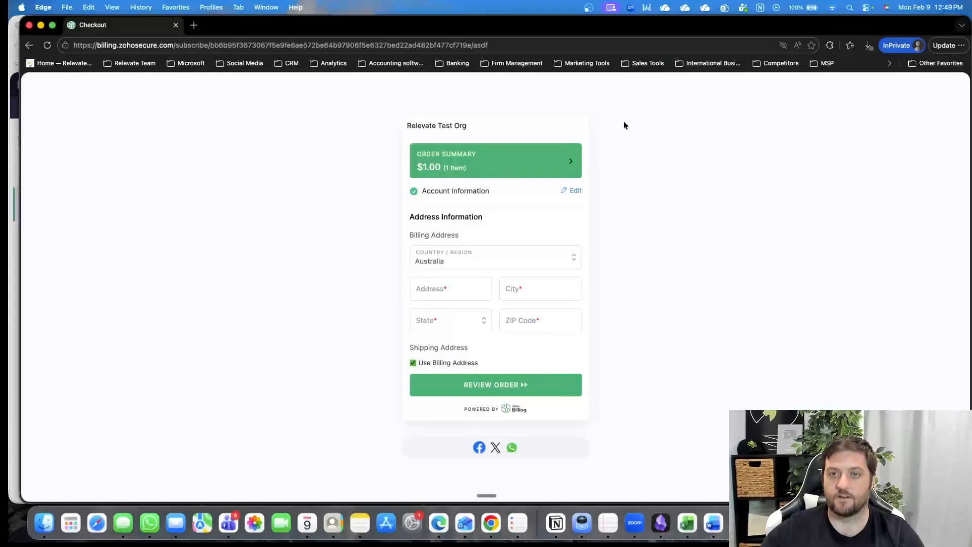
click(29, 26)
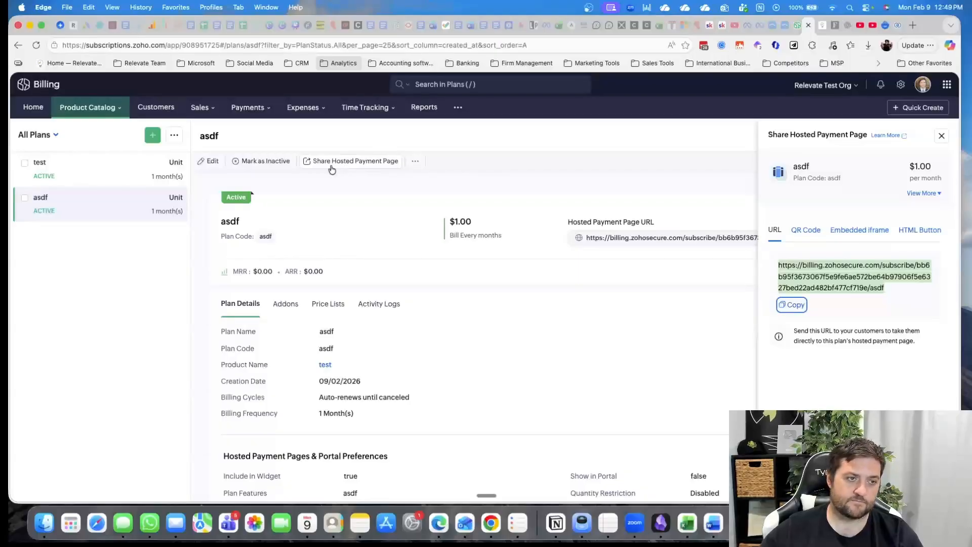
Open the customers list and examine the setup tasks for credit limit, customer portal and customer hierarchy
click(158, 111)
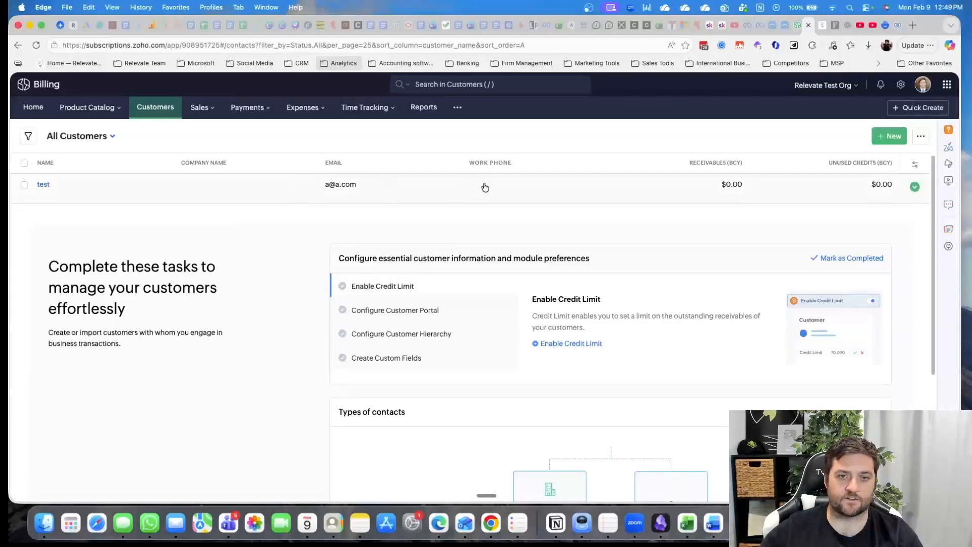
drag(387, 261, 565, 261)
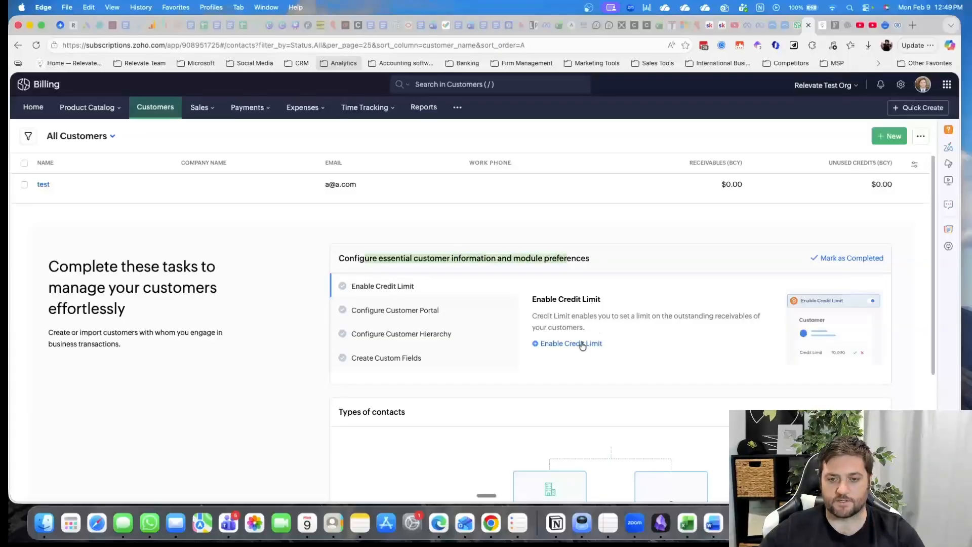
click(442, 311)
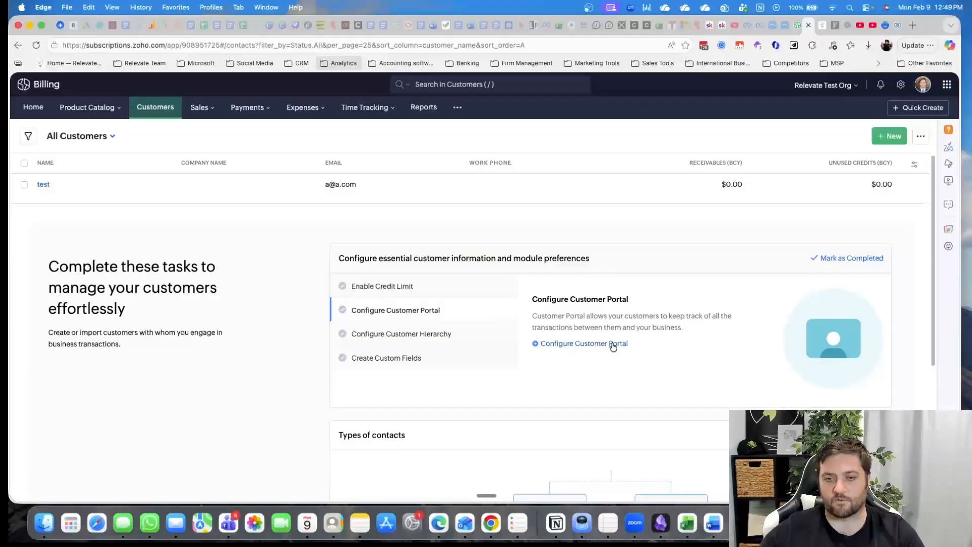
click(408, 335)
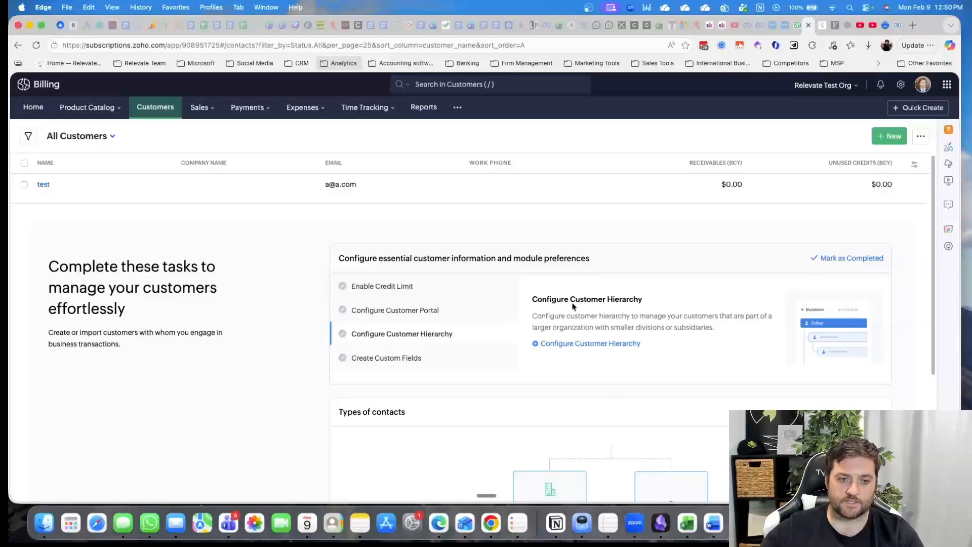
Check the Create Custom Fields setup task and the types of contacts overview below the customers list
click(423, 360)
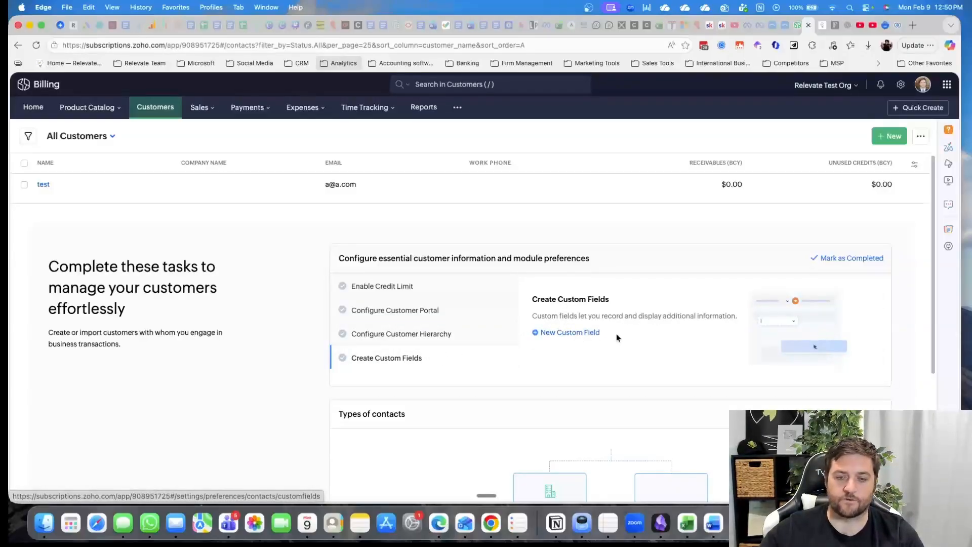
scroll(615, 333, down, 3)
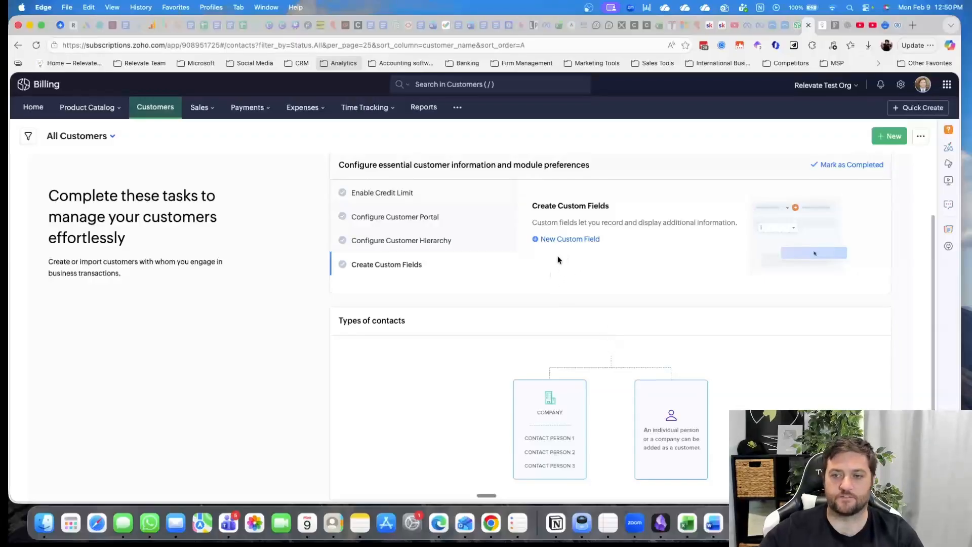
scroll(559, 258, down, 3)
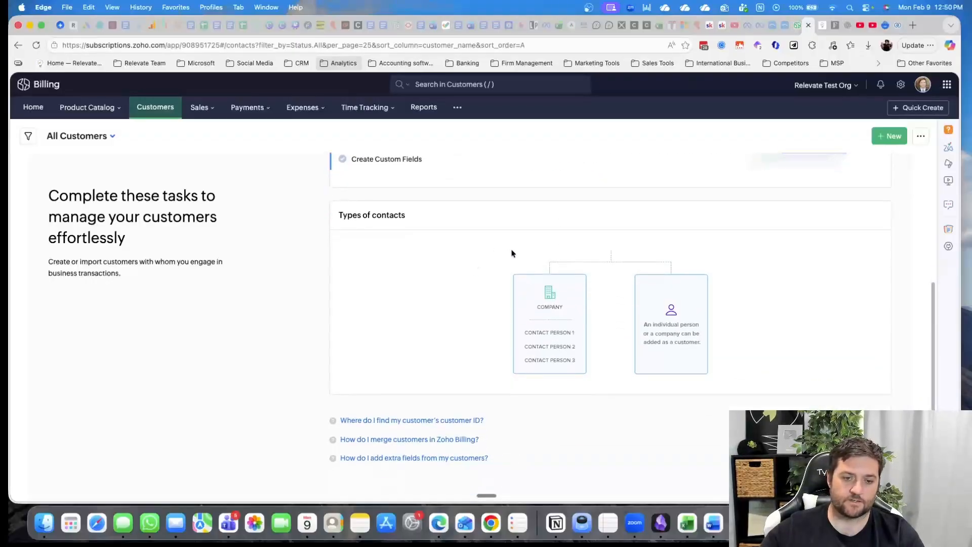
Open a new customer form and review its address, contact persons, attachments and remarks sections
click(889, 136)
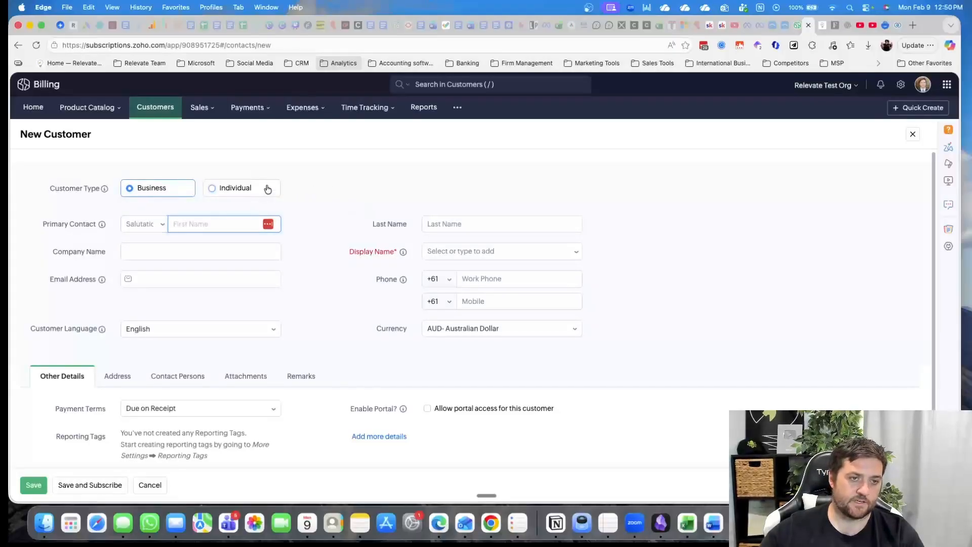
scroll(427, 321, down, 3)
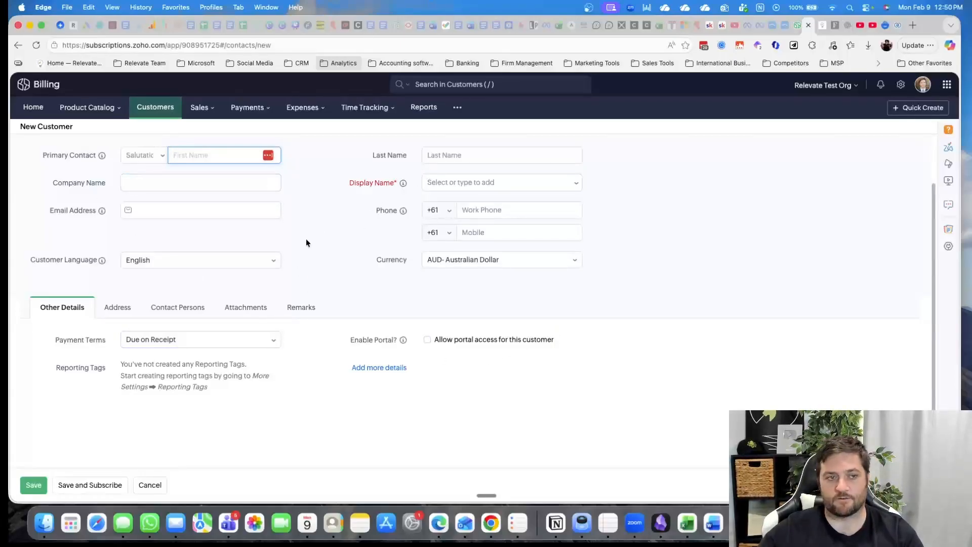
click(123, 307)
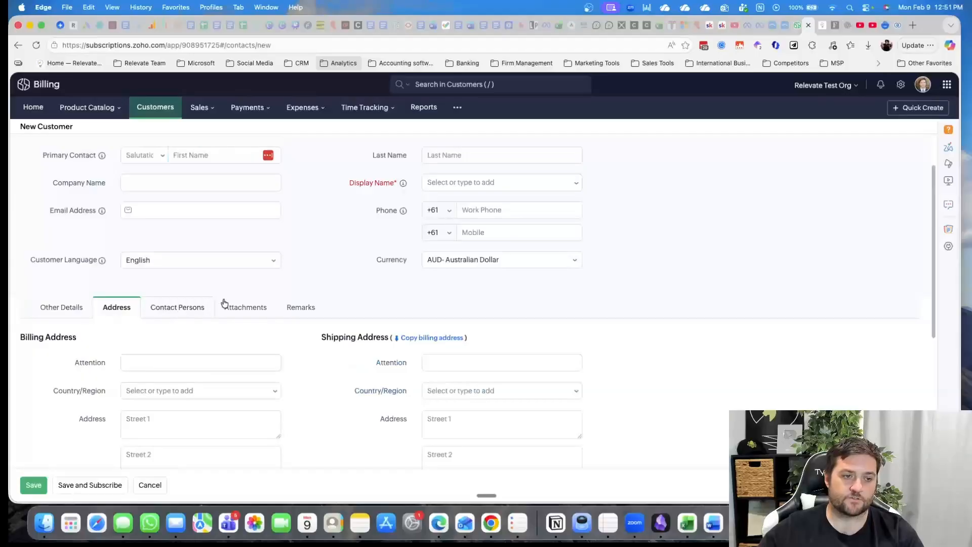
scroll(196, 260, down, 5)
scroll(190, 208, up, 4)
click(197, 253)
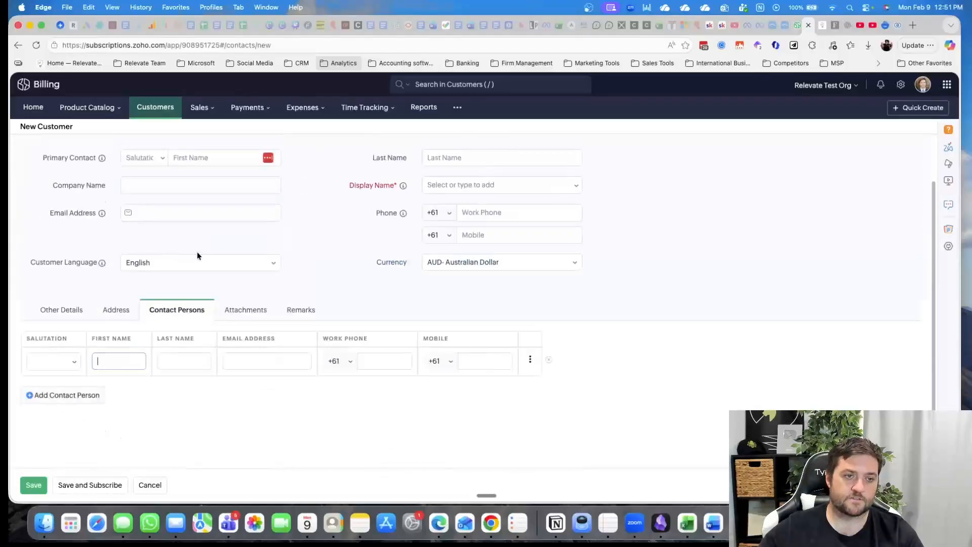
click(249, 310)
click(294, 309)
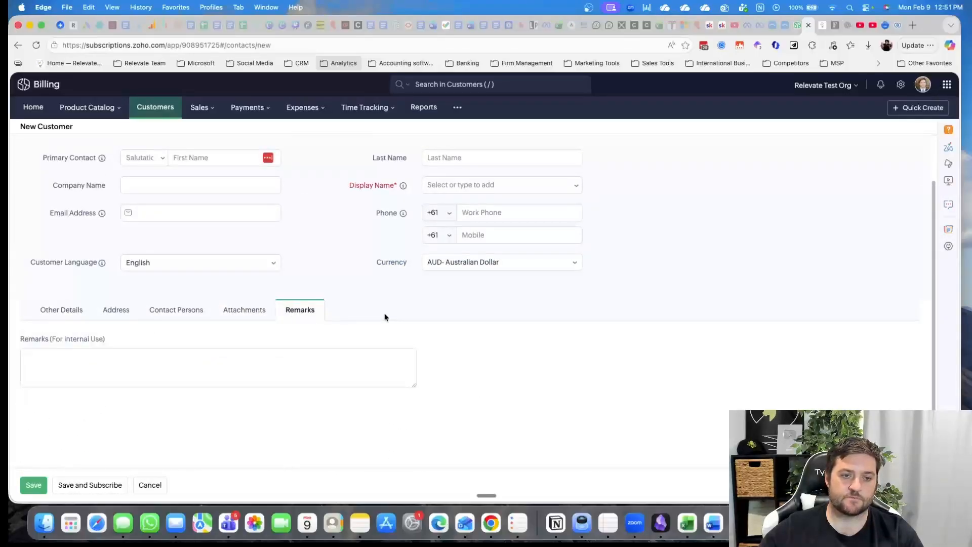
scroll(377, 311, up, 1)
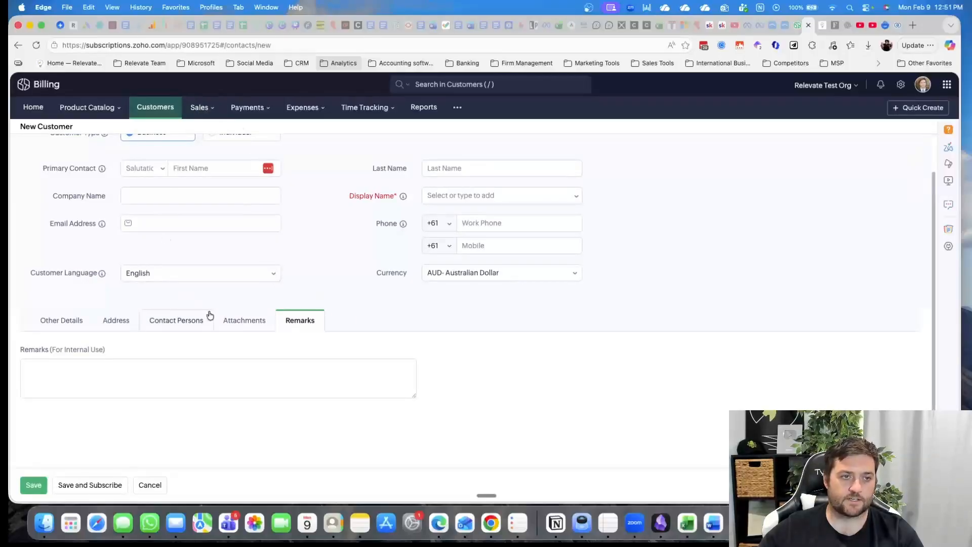
scroll(362, 349, up, 3)
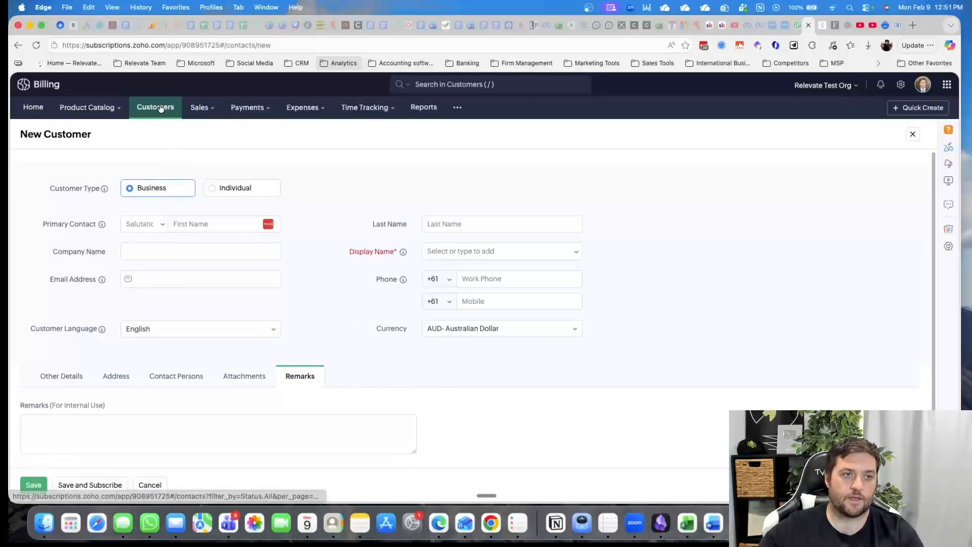
Open a new invoice form from the invoices module and review its item table, totals and customer notes
click(208, 108)
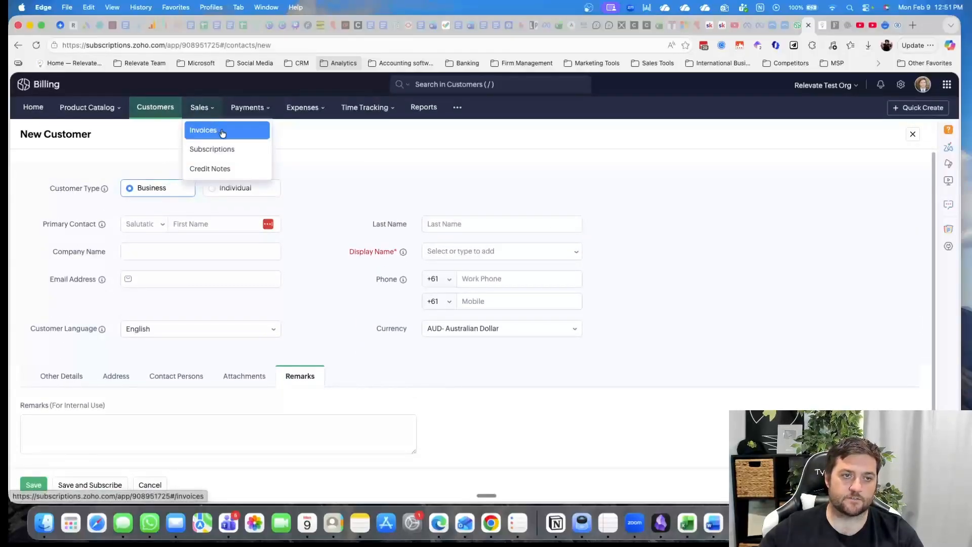
click(221, 133)
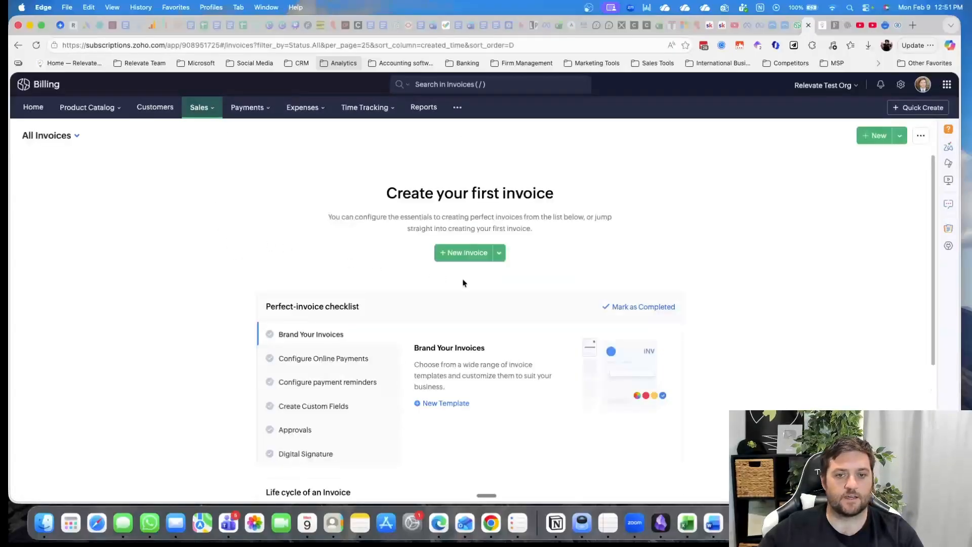
click(456, 254)
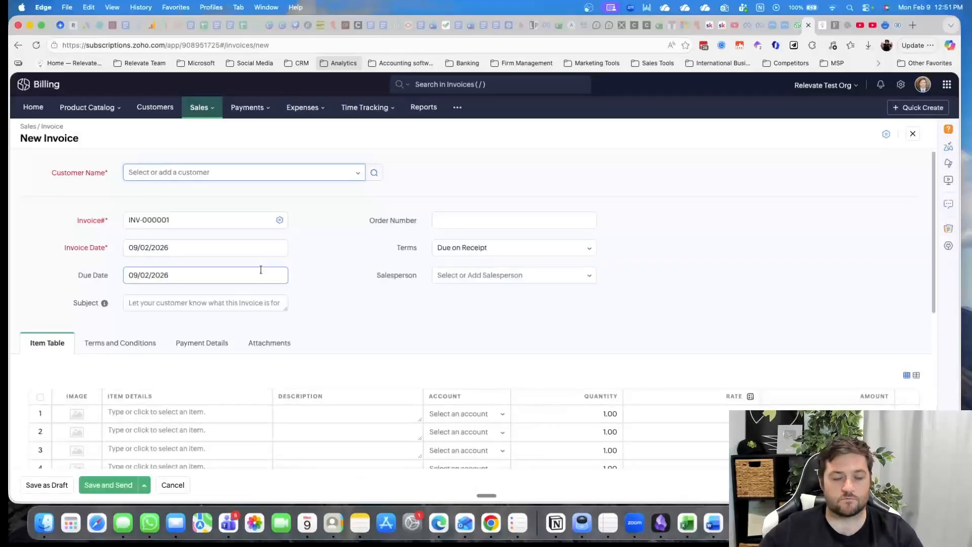
scroll(354, 273, down, 6)
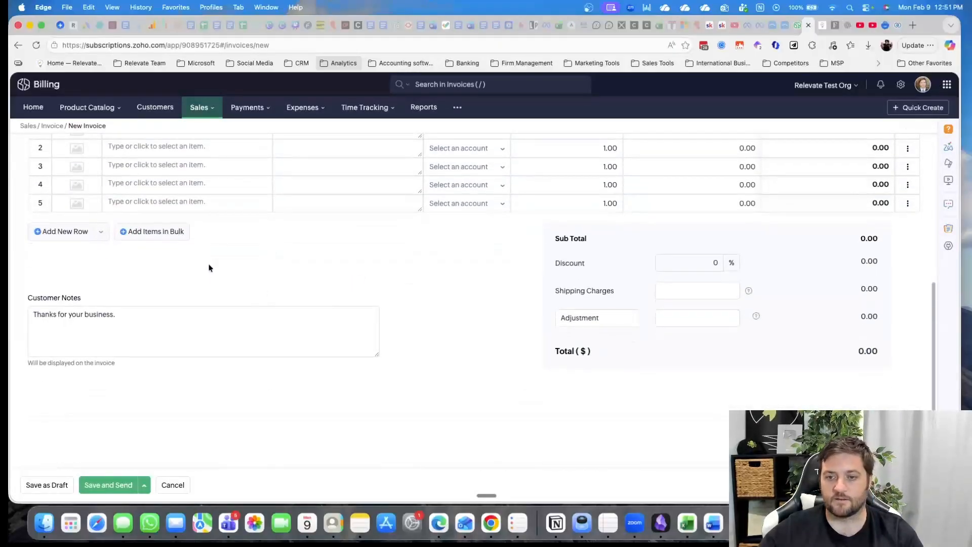
scroll(500, 230, up, 5)
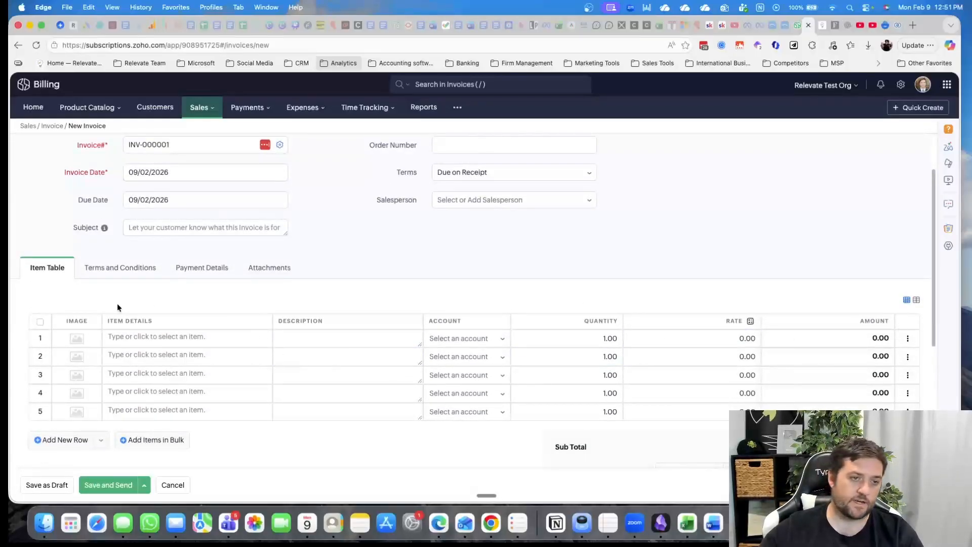
Review the new invoice's terms and conditions, payment details and attachments sections, and return to the item table
click(121, 268)
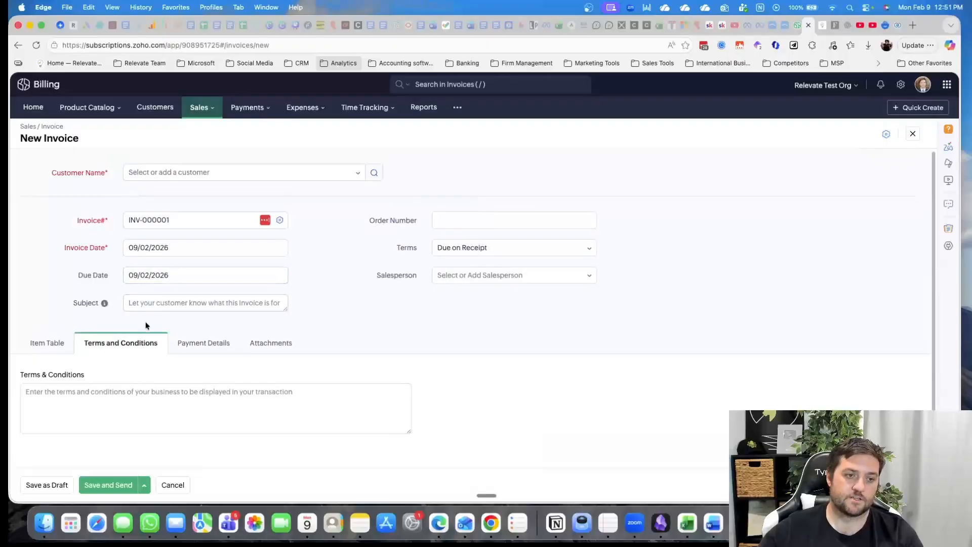
click(202, 332)
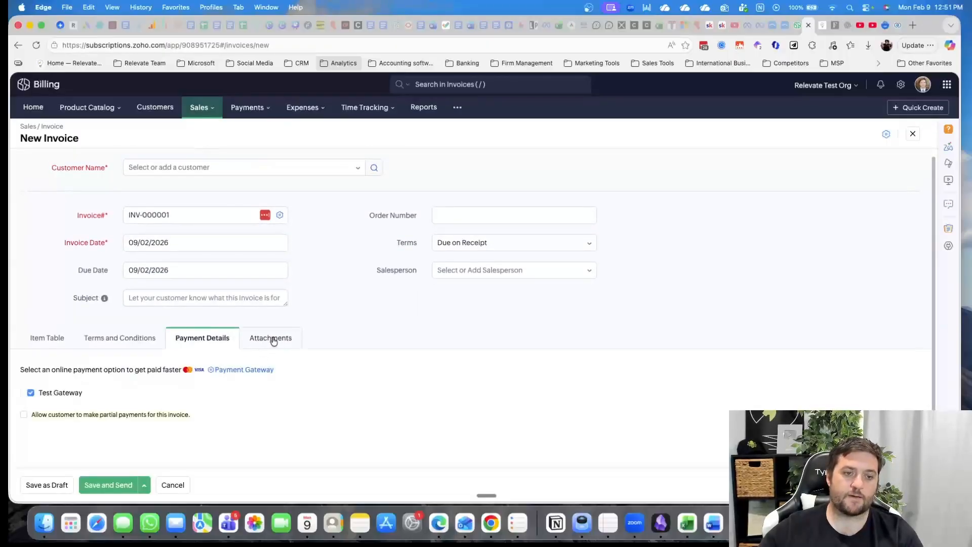
click(273, 337)
scroll(115, 361, down, 3)
scroll(99, 353, up, 4)
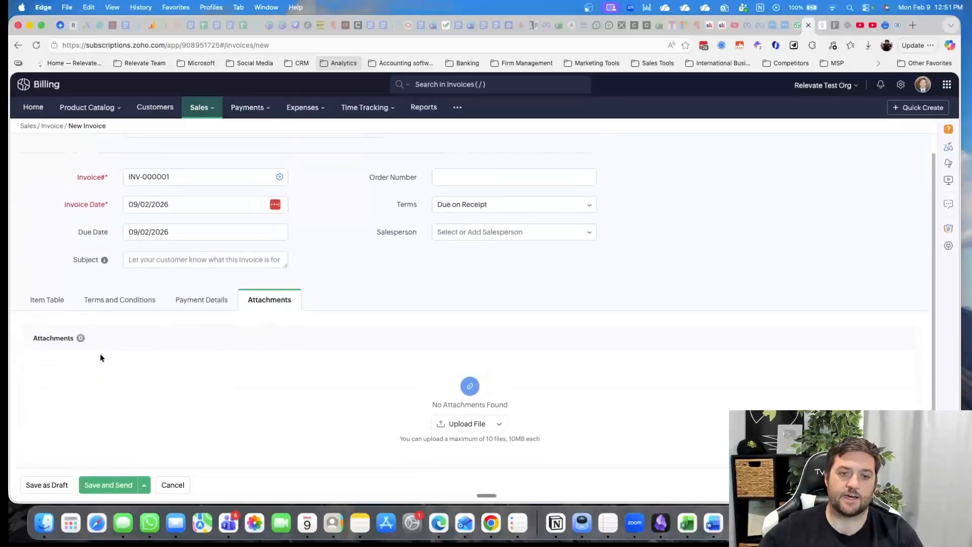
click(38, 343)
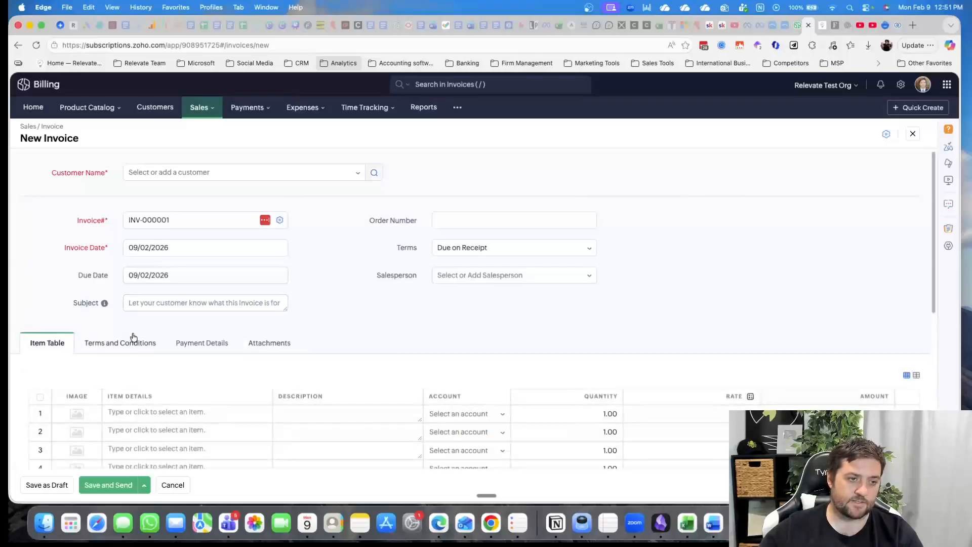
Check the new invoice's subject field and the alternative save options for printing, sharing or sending later
click(179, 306)
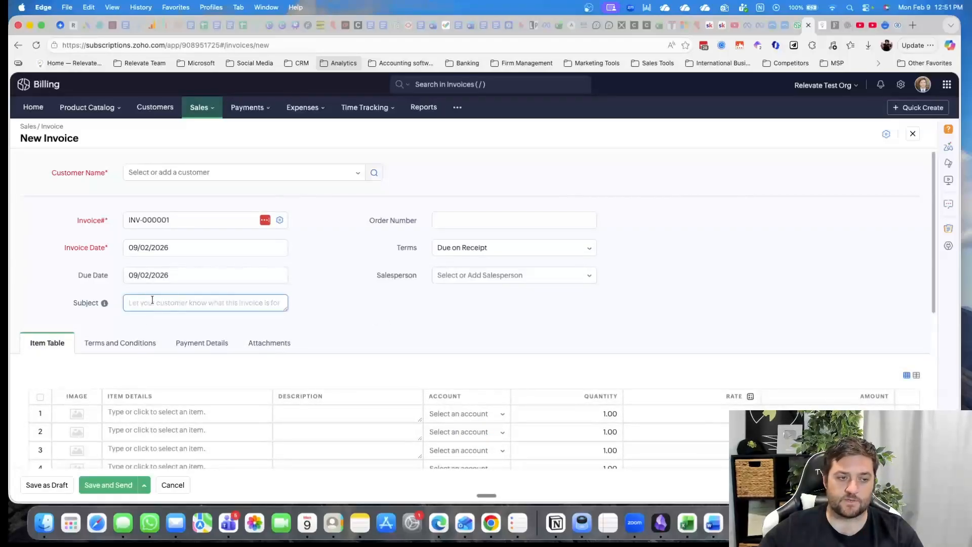
double_click(346, 313)
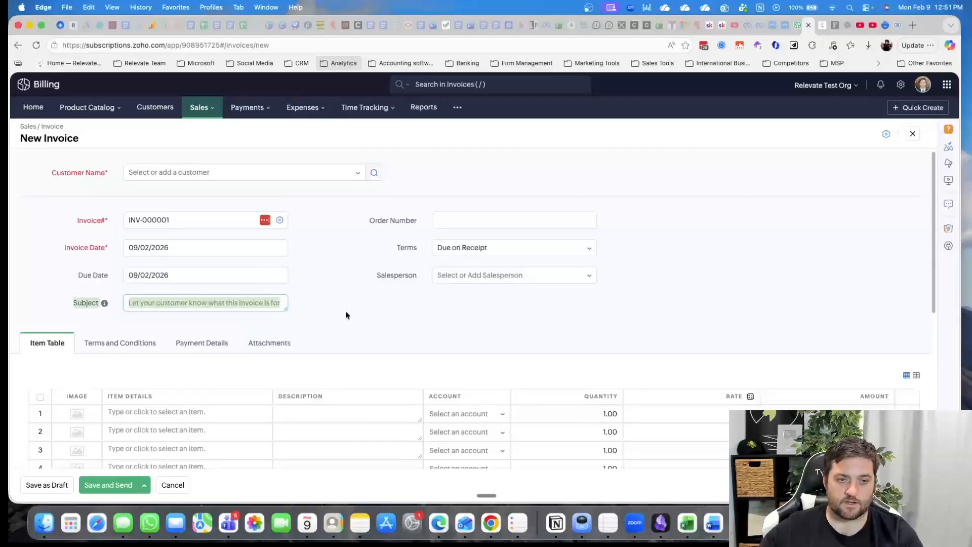
click(408, 346)
scroll(409, 299, down, 10)
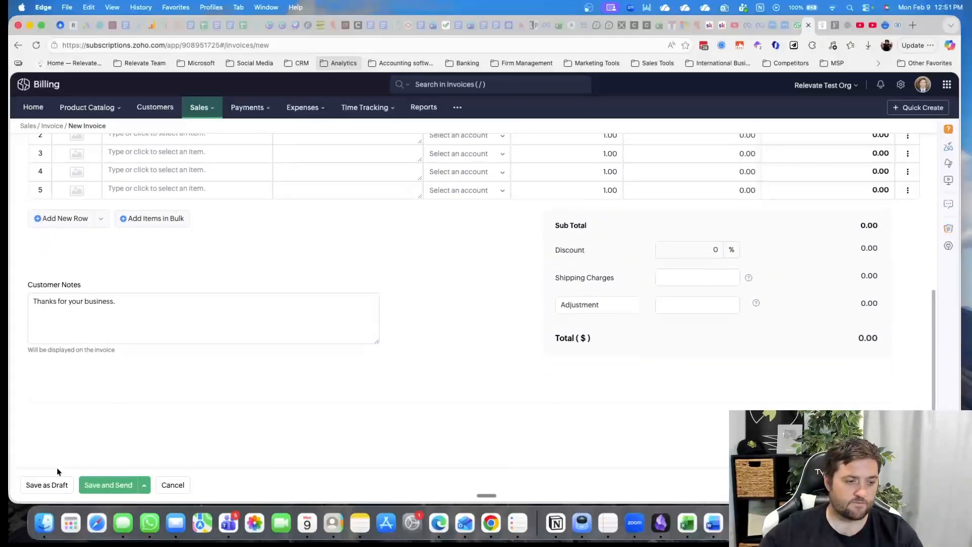
click(144, 485)
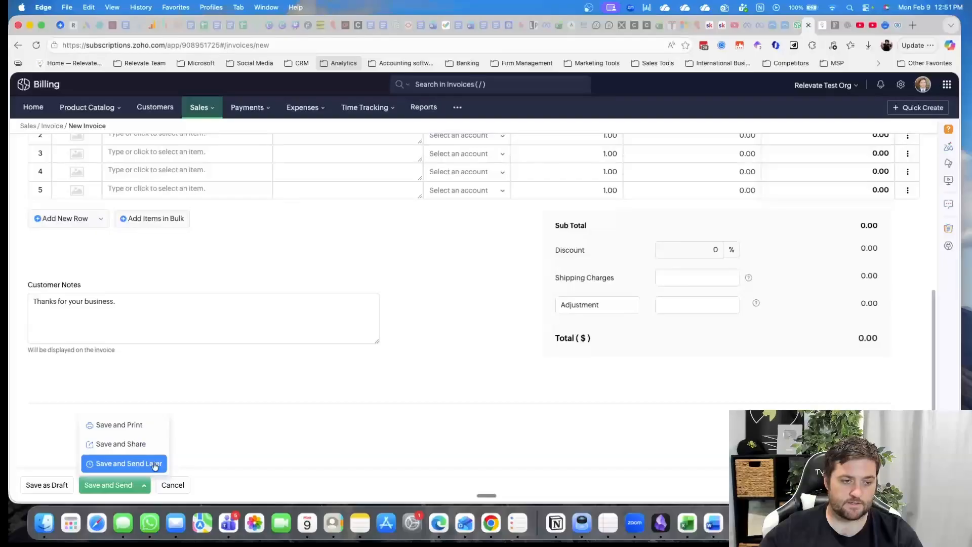
click(265, 439)
scroll(536, 429, up, 6)
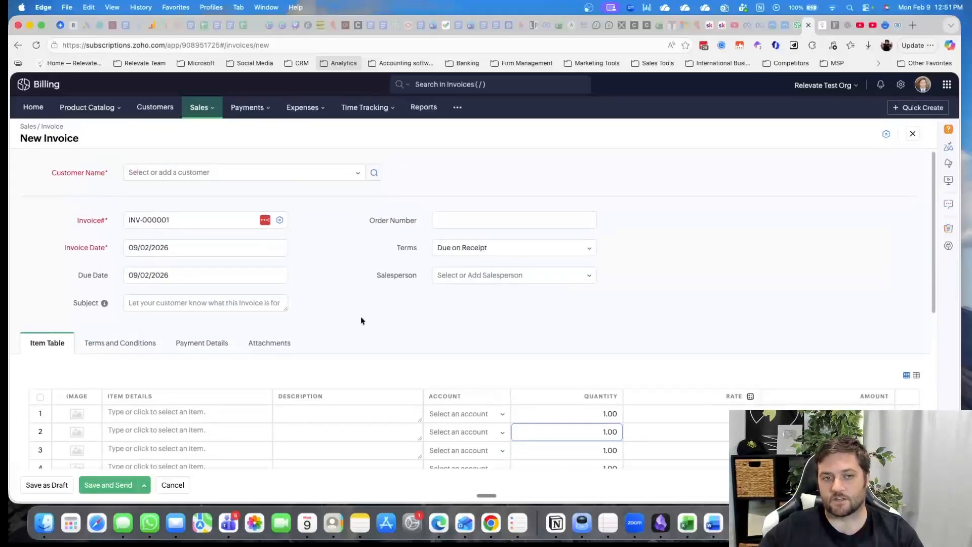
Look through the customer, salesperson and payment terms choices on the new invoice without changing any of them
click(161, 173)
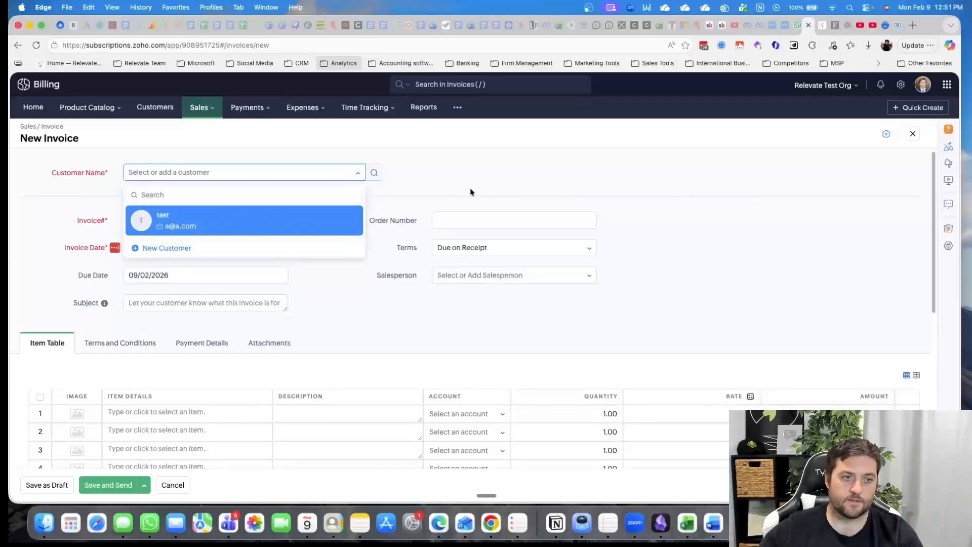
click(118, 219)
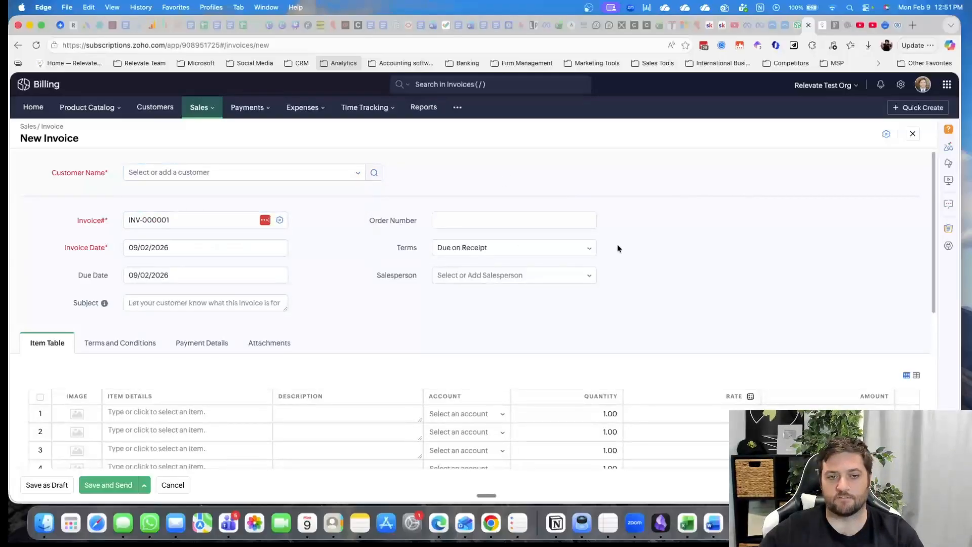
click(494, 276)
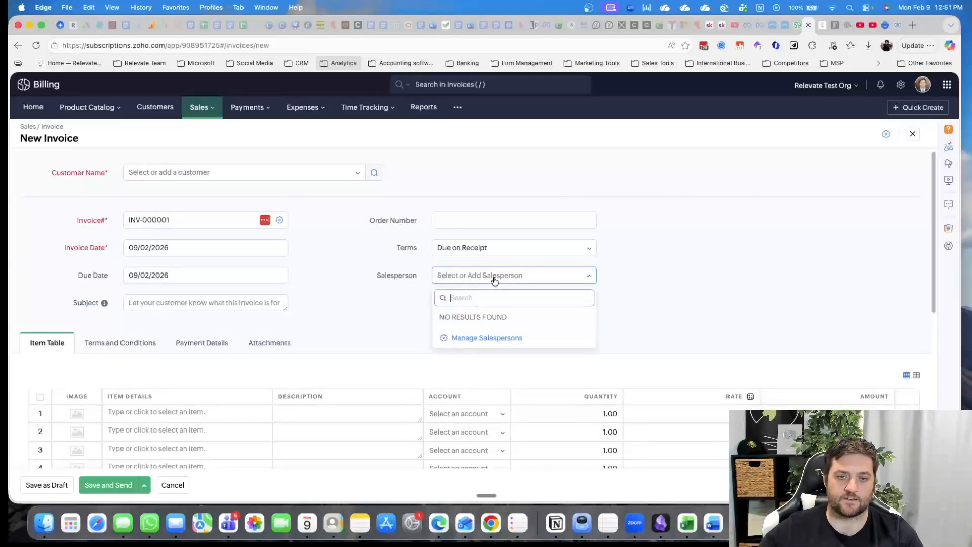
click(517, 251)
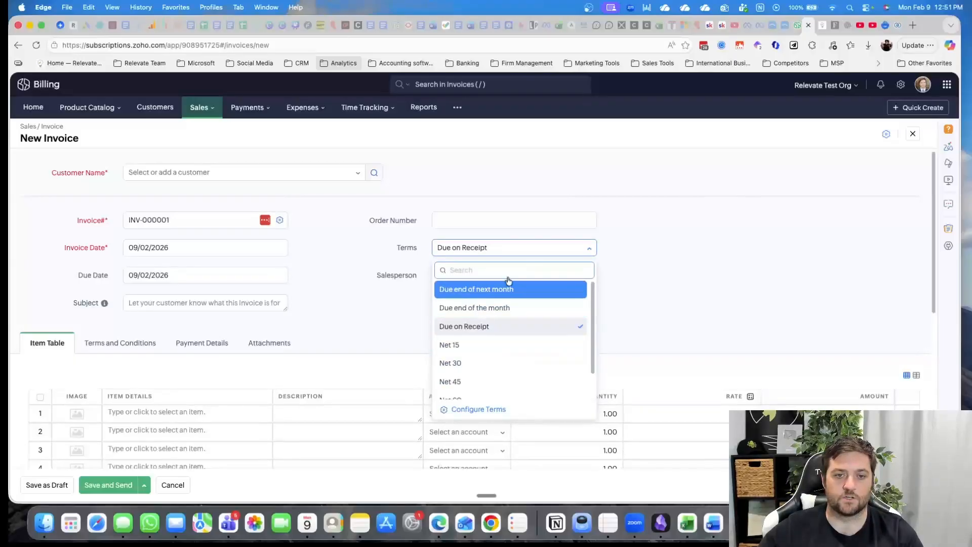
scroll(506, 354, down, 2)
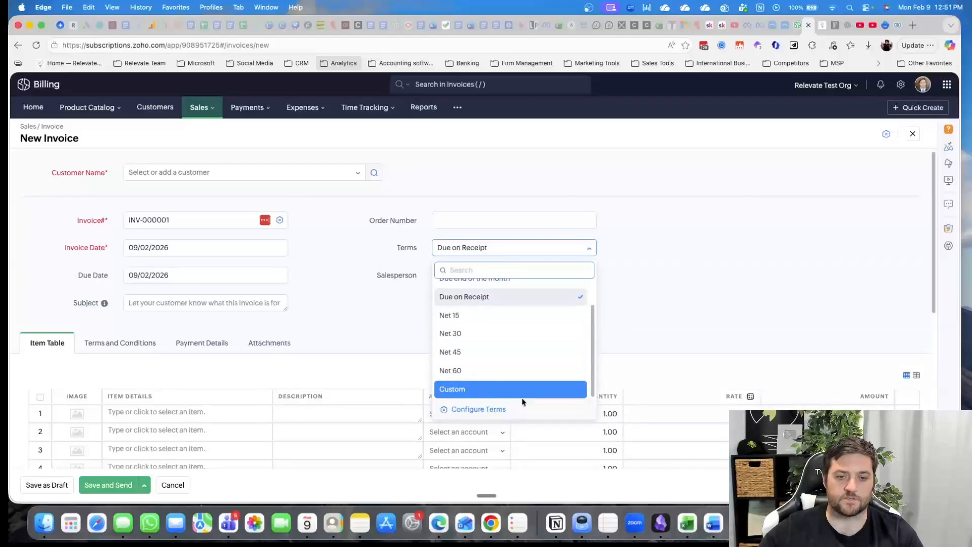
click(676, 284)
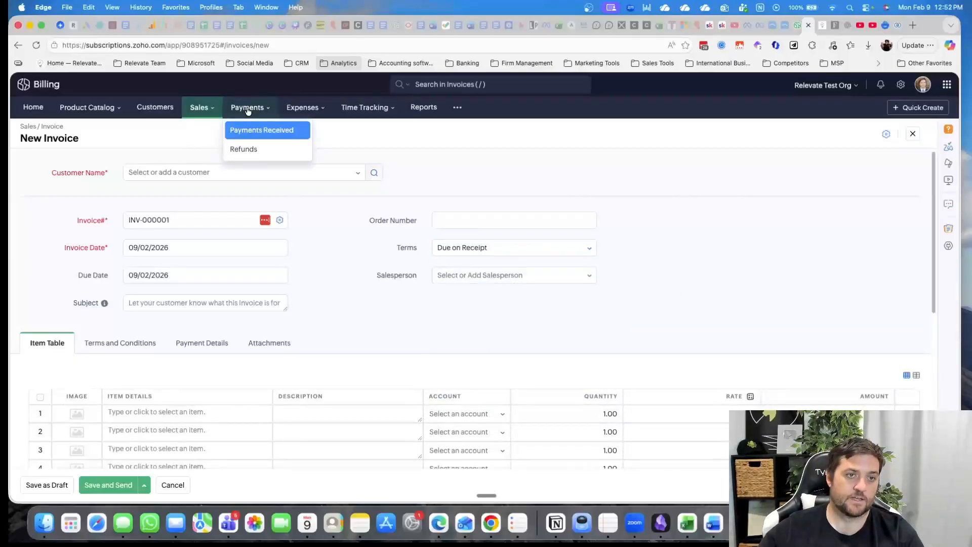
Open the subscriptions module and examine its getting-started tasks and the subscription overview diagram
mouse_move(196, 112)
click(223, 150)
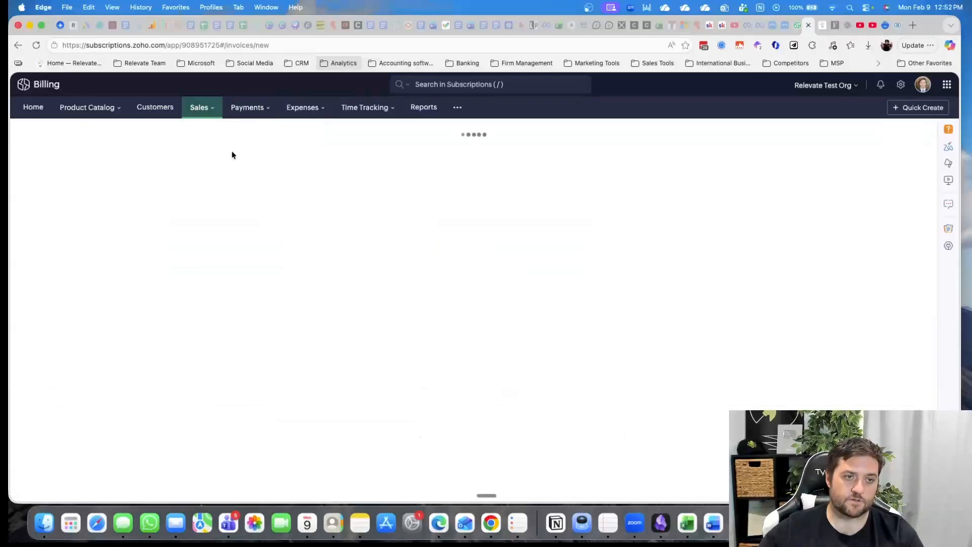
scroll(405, 259, down, 1)
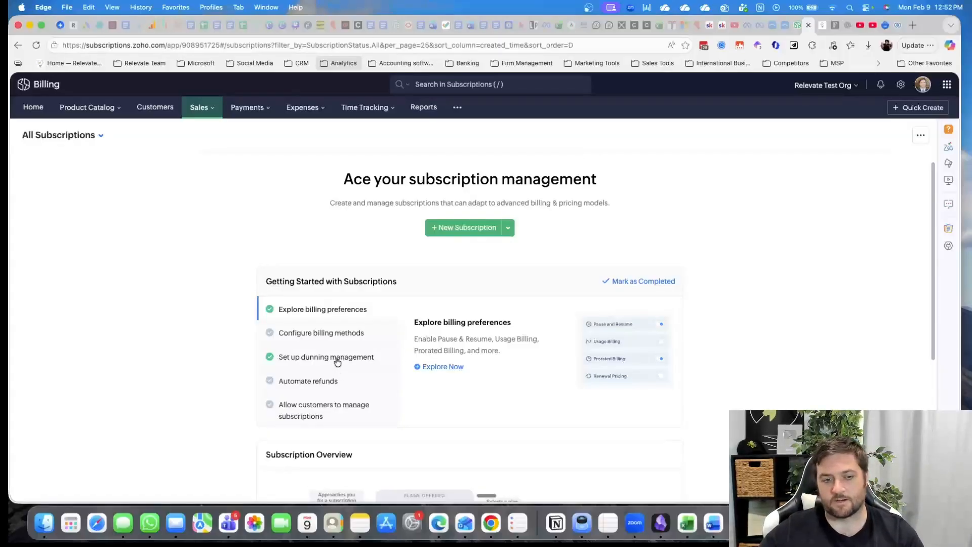
scroll(386, 386, down, 3)
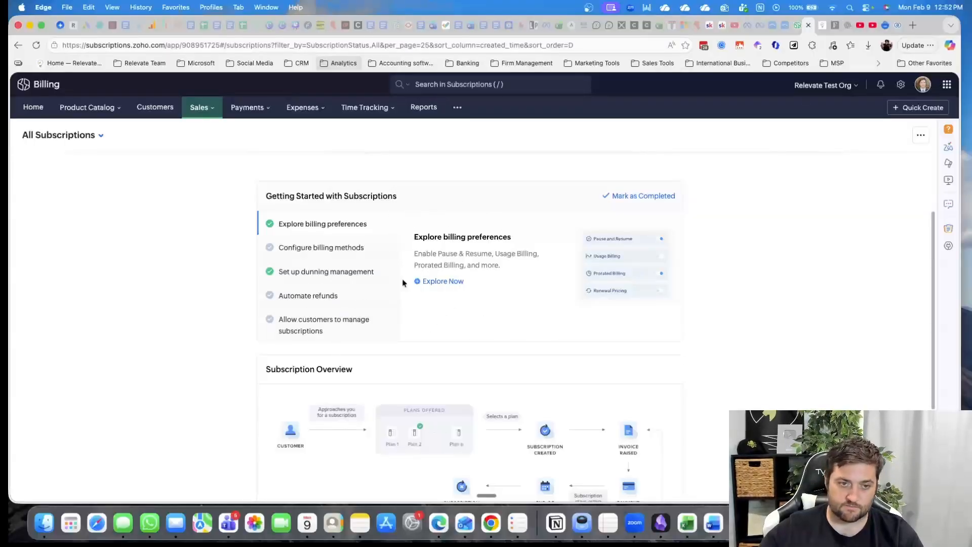
scroll(396, 393, down, 3)
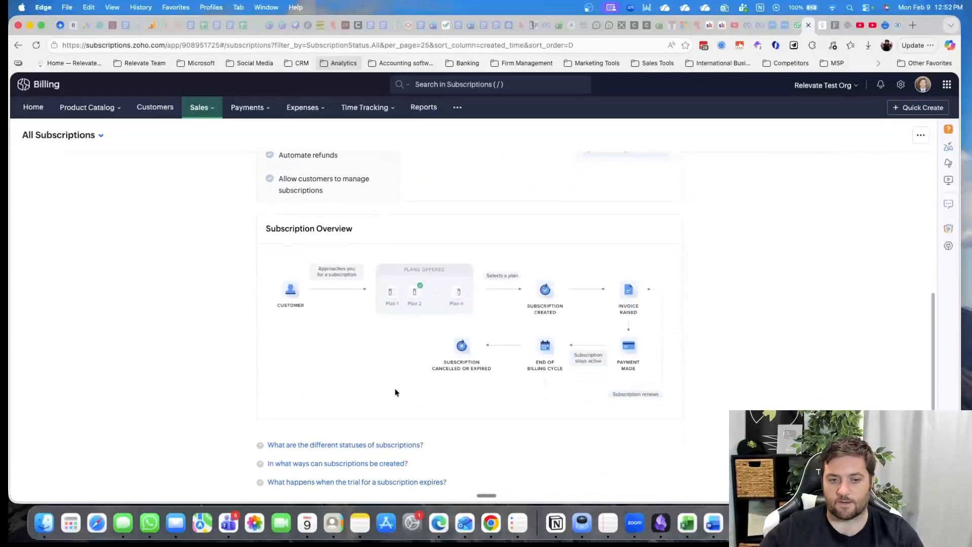
scroll(393, 400, up, 5)
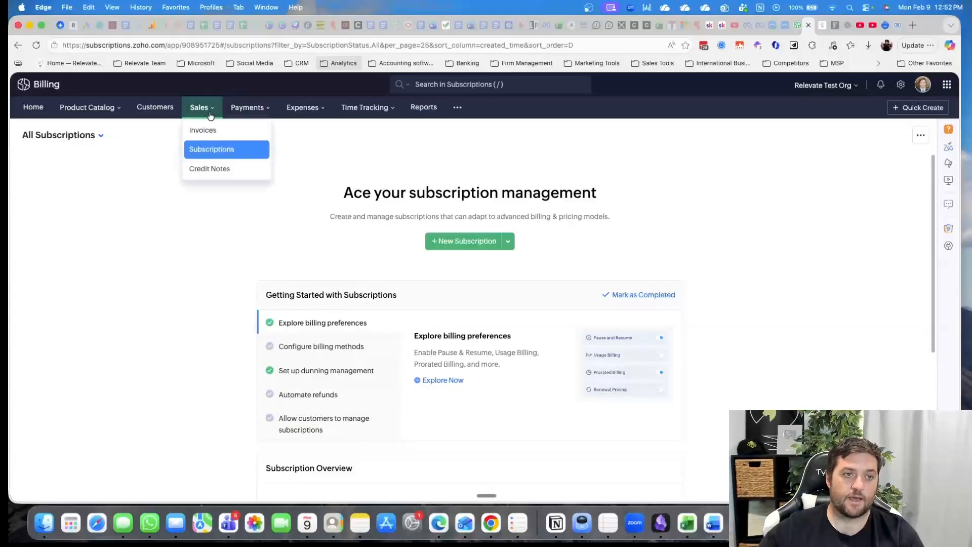
Start a new subscription for the existing test customer and choose the product test
click(465, 242)
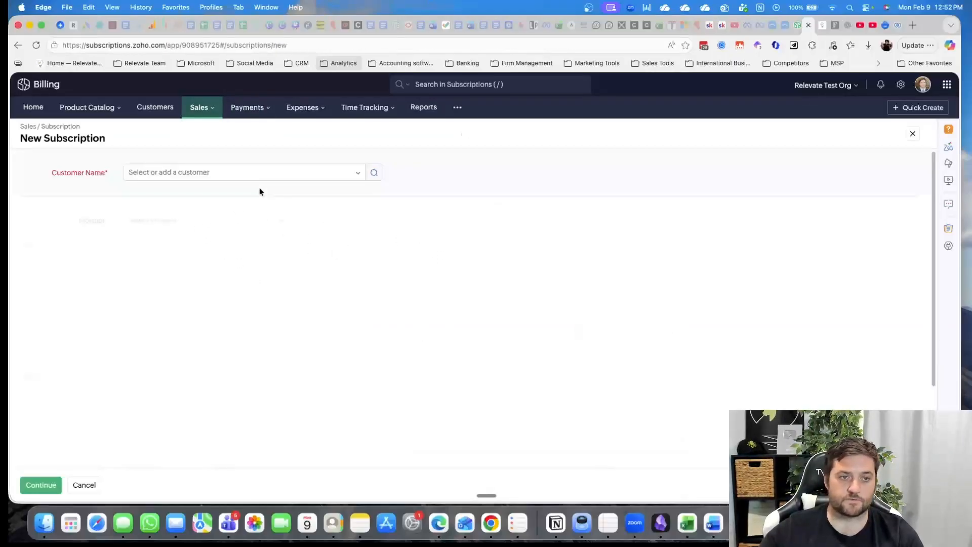
click(202, 172)
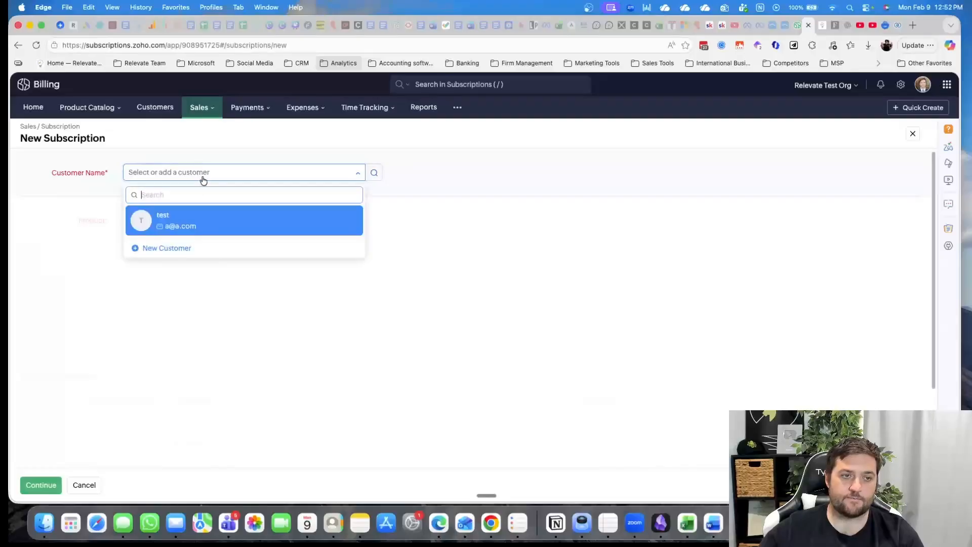
click(187, 223)
click(205, 274)
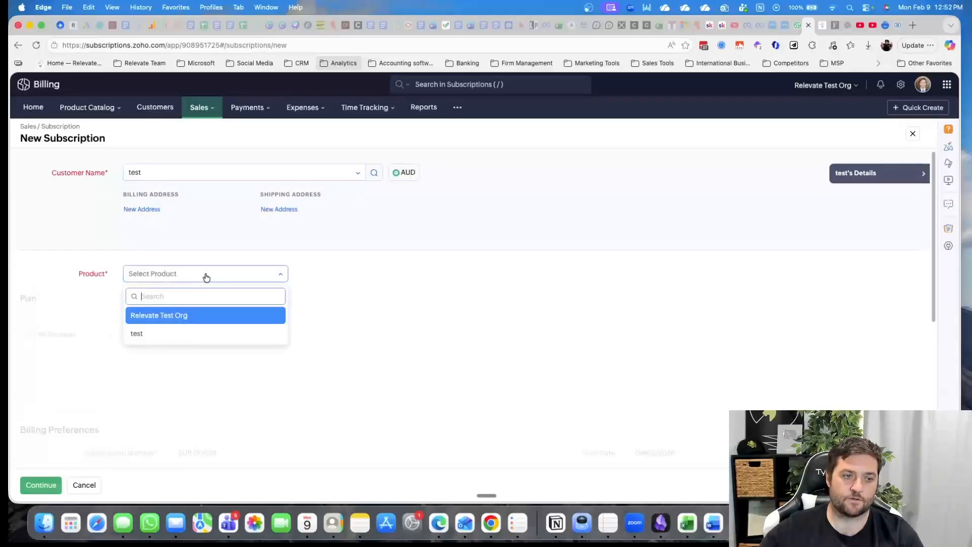
click(172, 335)
Add the plan asdf to the subscription and set its price to 3
scroll(117, 299, down, 3)
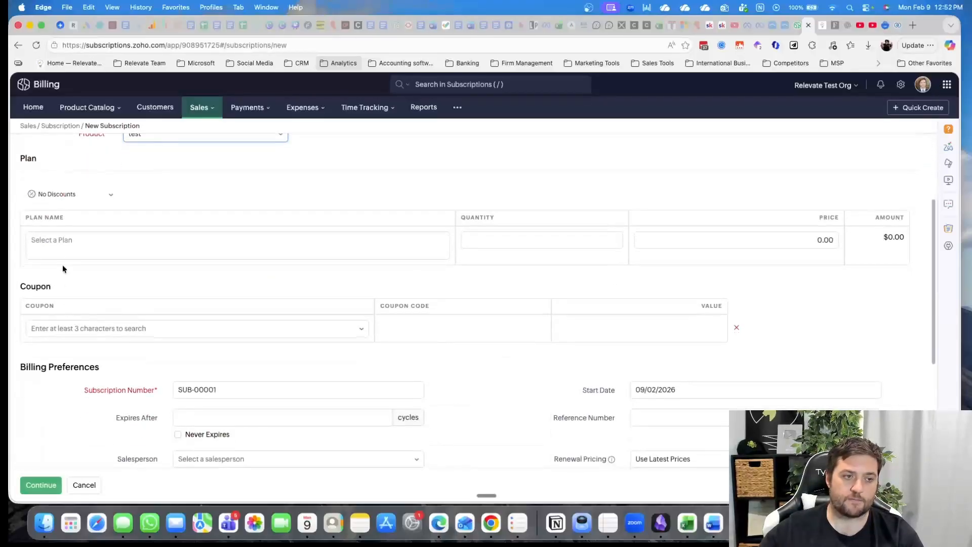
click(63, 253)
click(57, 274)
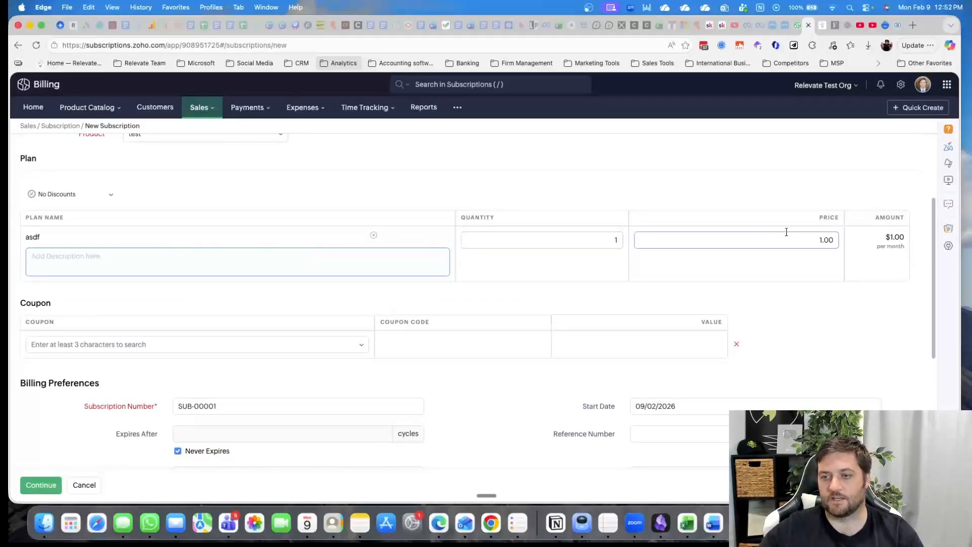
click(804, 243)
drag(807, 242, 836, 240)
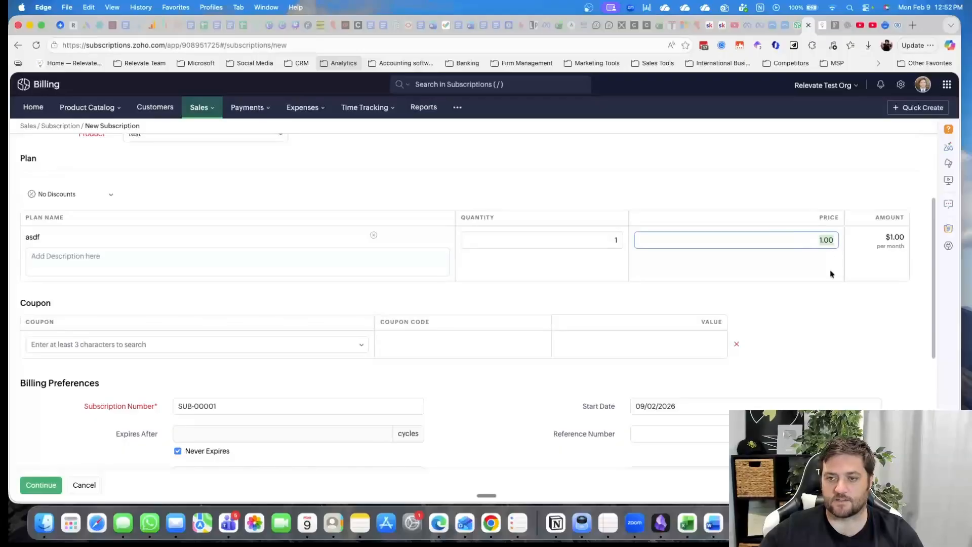
text(3)
click(662, 358)
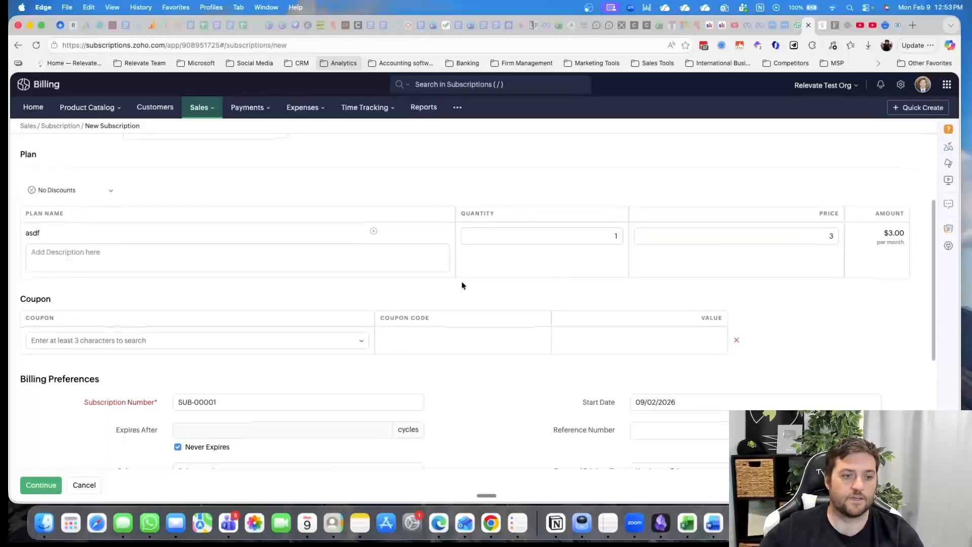
Review the new subscription's coupon, billing preferences and email communications sections
scroll(459, 287, down, 3)
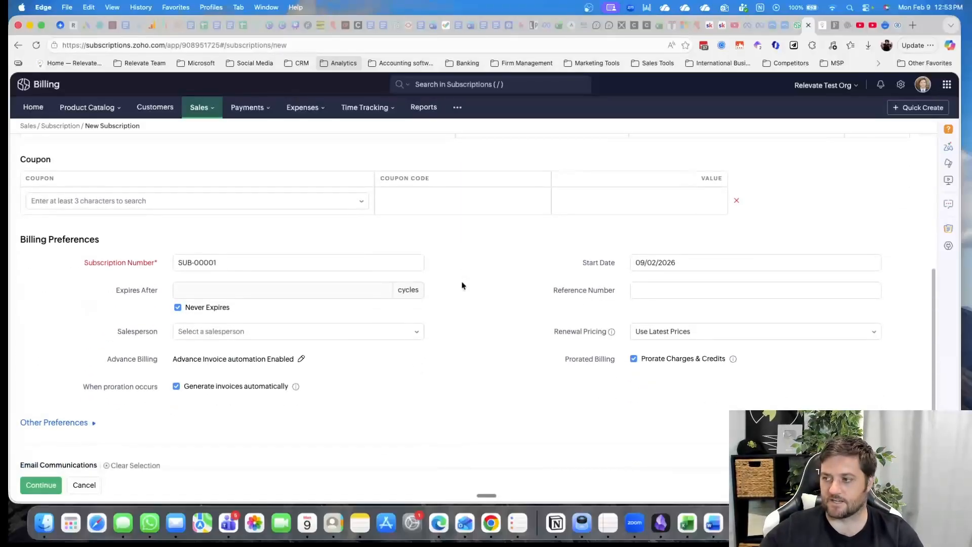
scroll(576, 292, up, 4)
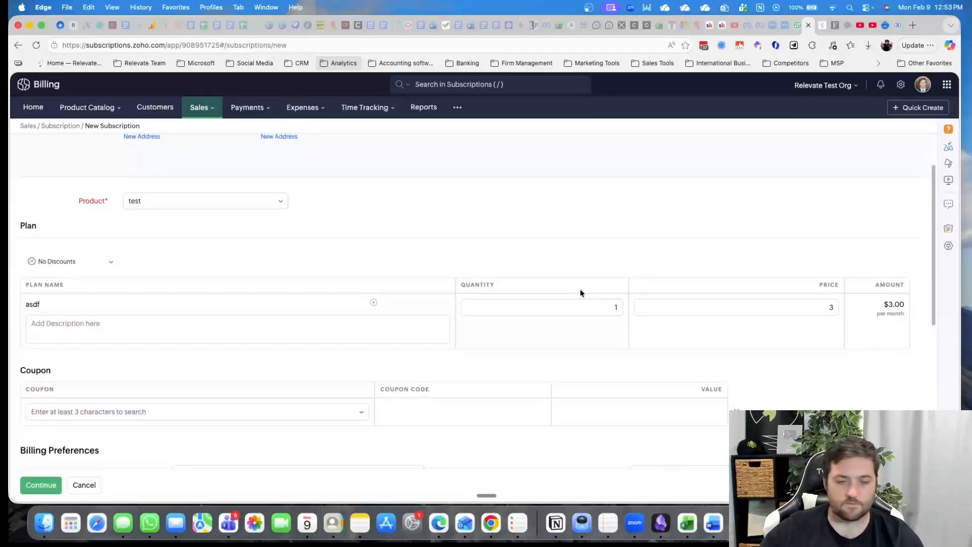
scroll(369, 305, down, 2)
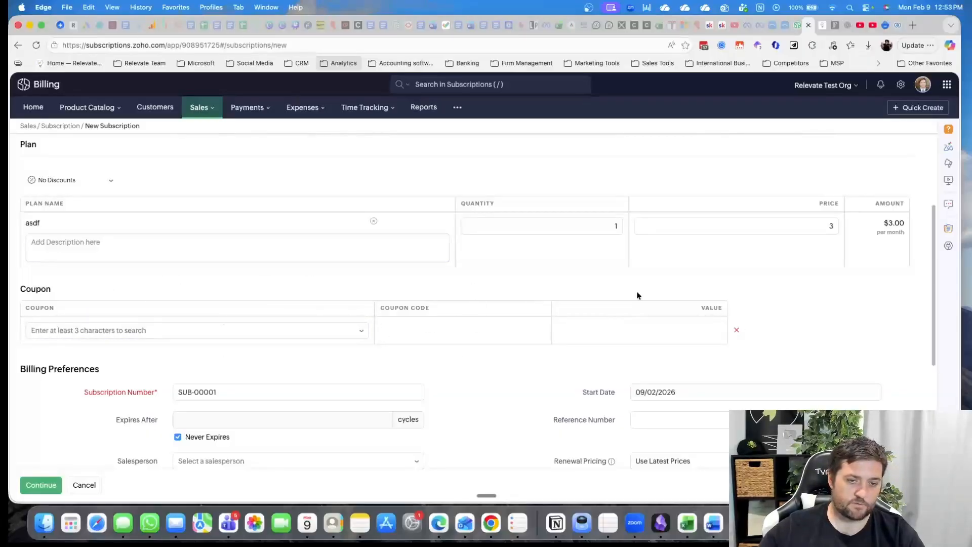
scroll(635, 294, down, 4)
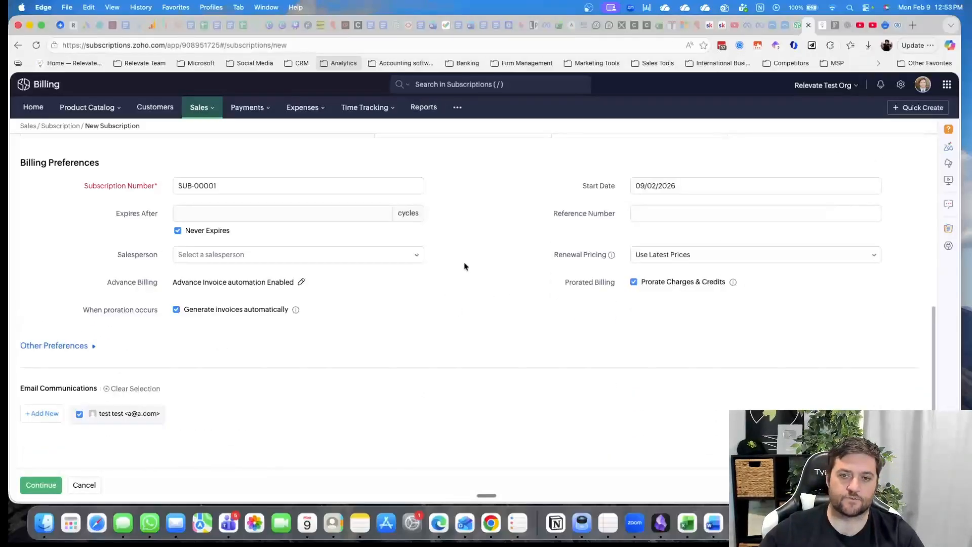
scroll(463, 264, up, 1)
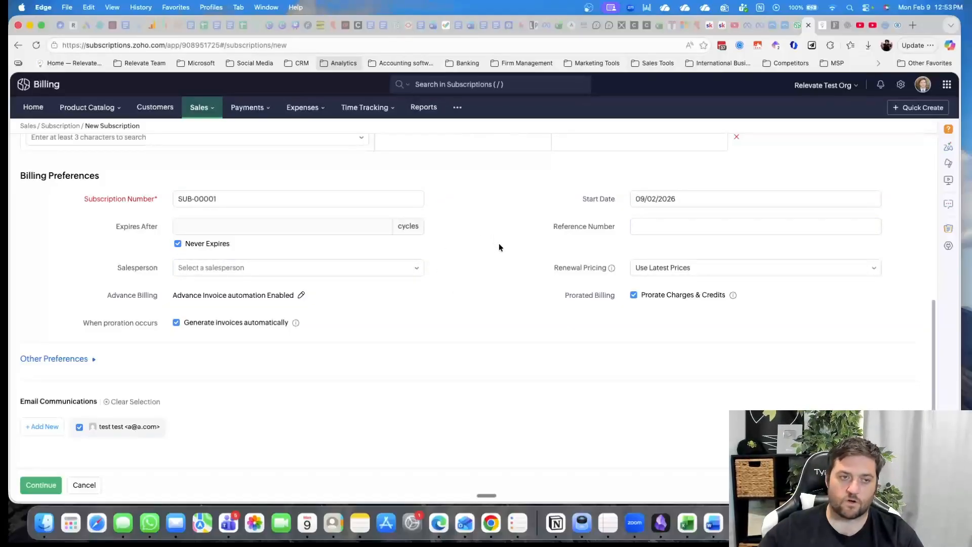
click(81, 111)
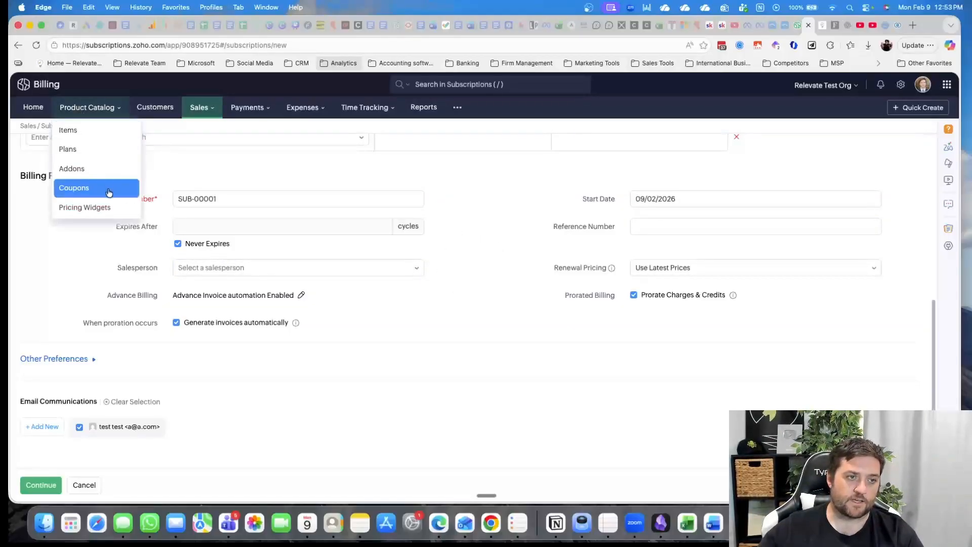
click(95, 154)
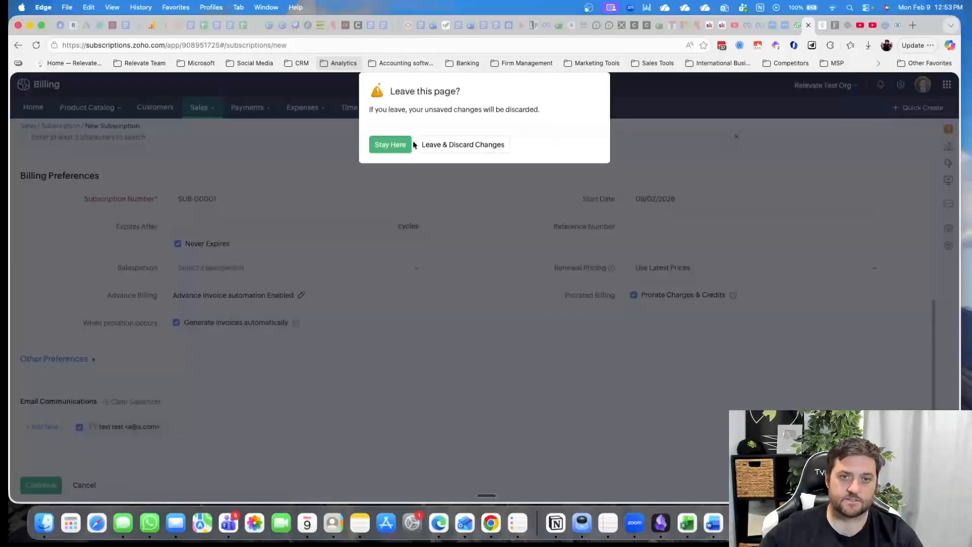
click(390, 146)
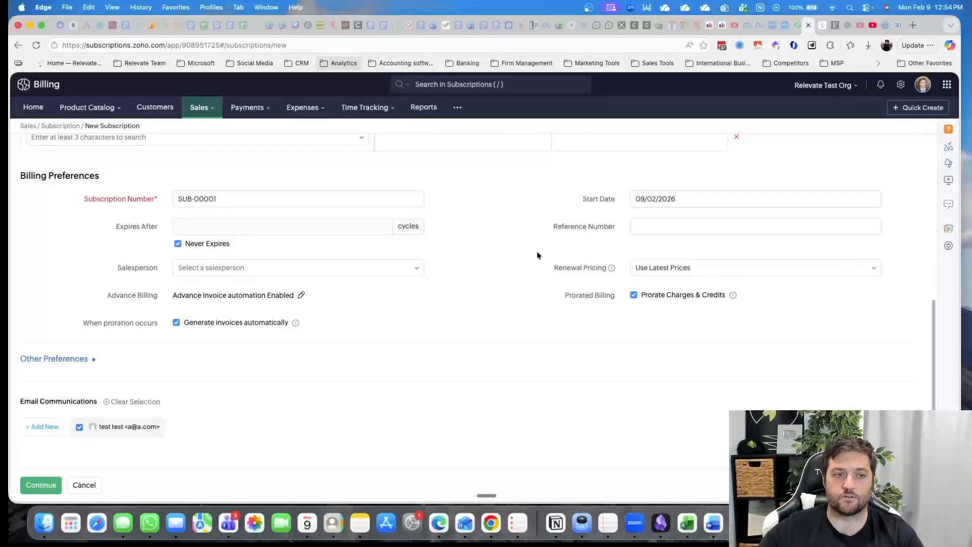
Look back over the product, plan and coupon sections of the new subscription
scroll(490, 322, up, 1)
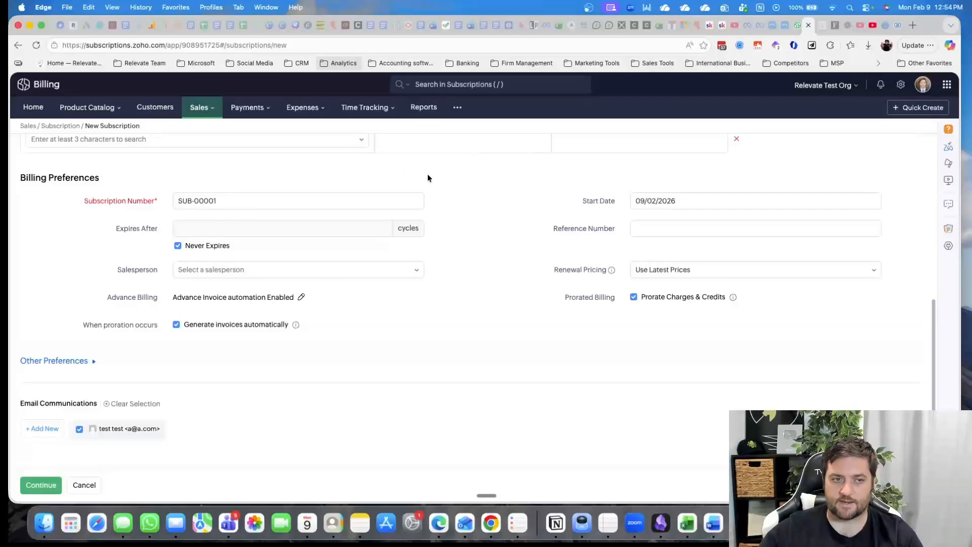
scroll(527, 233, up, 3)
scroll(525, 253, up, 2)
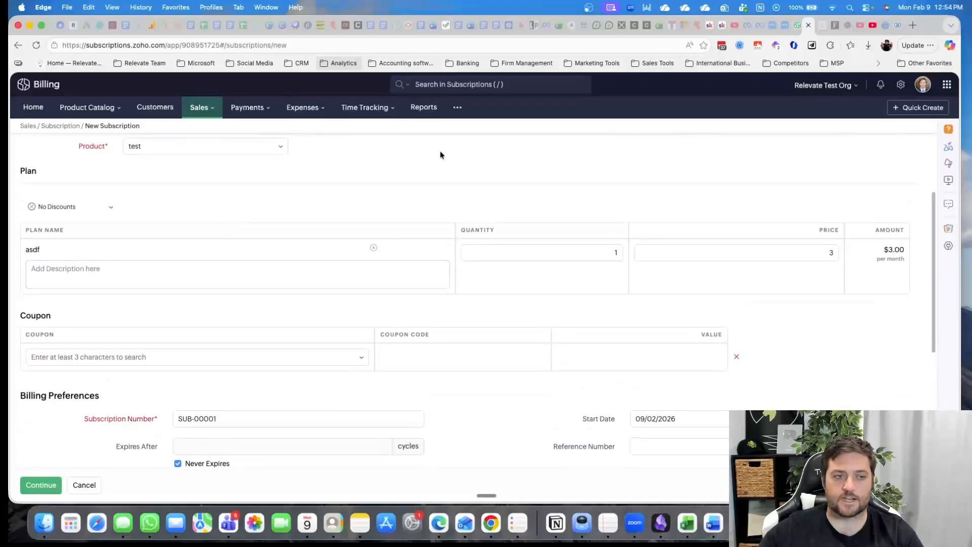
scroll(325, 267, up, 2)
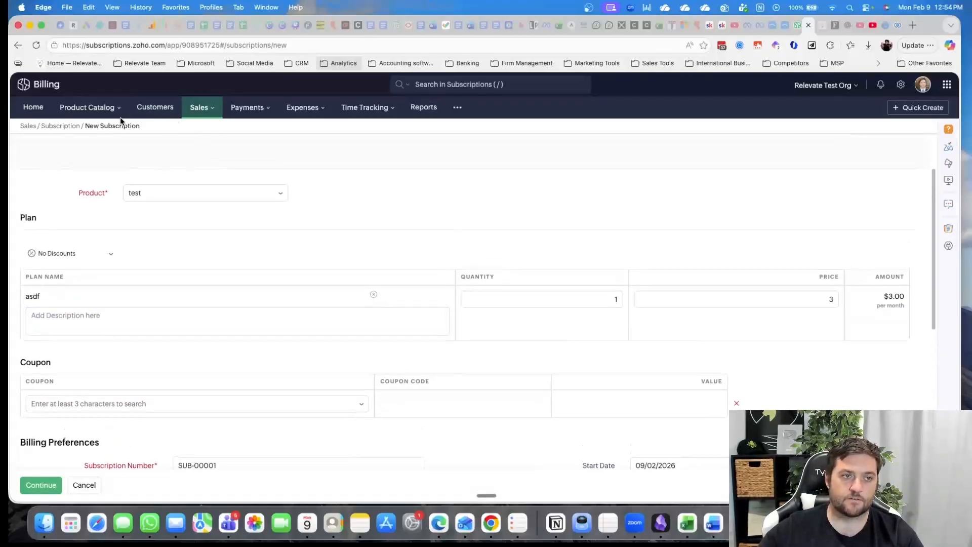
click(81, 107)
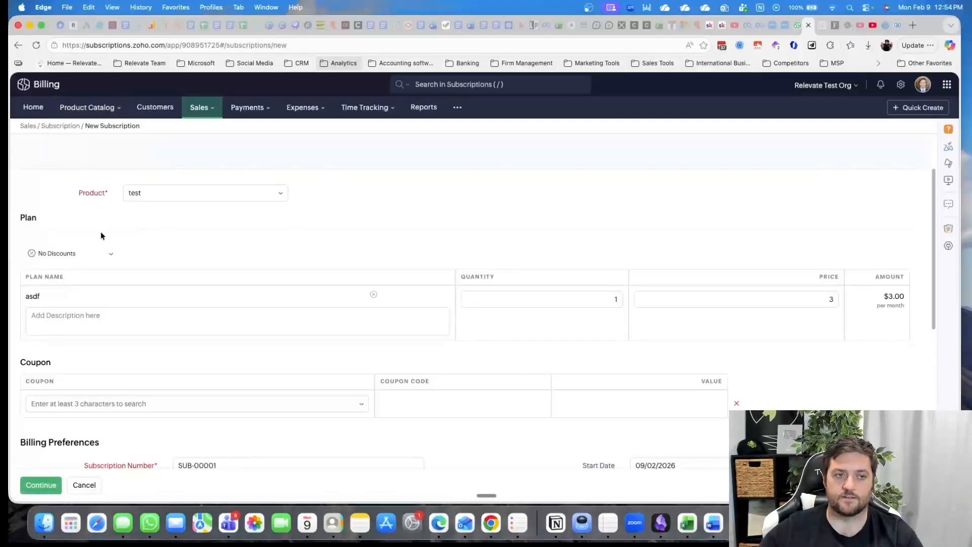
scroll(426, 314, down, 1)
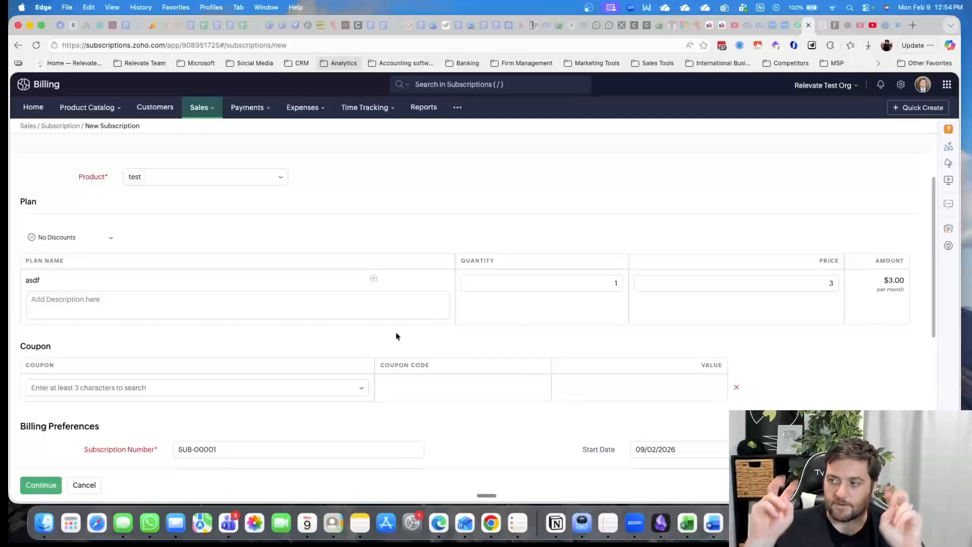
click(302, 311)
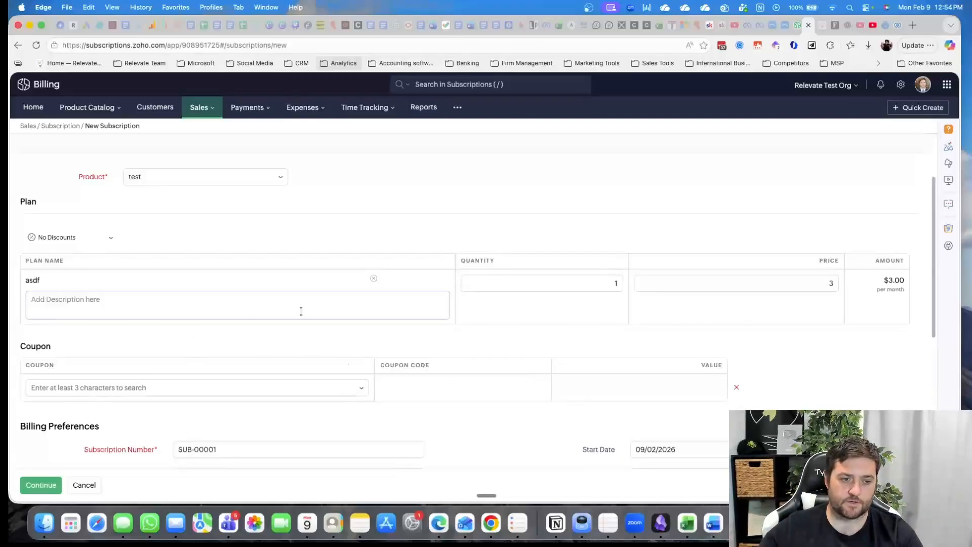
click(286, 339)
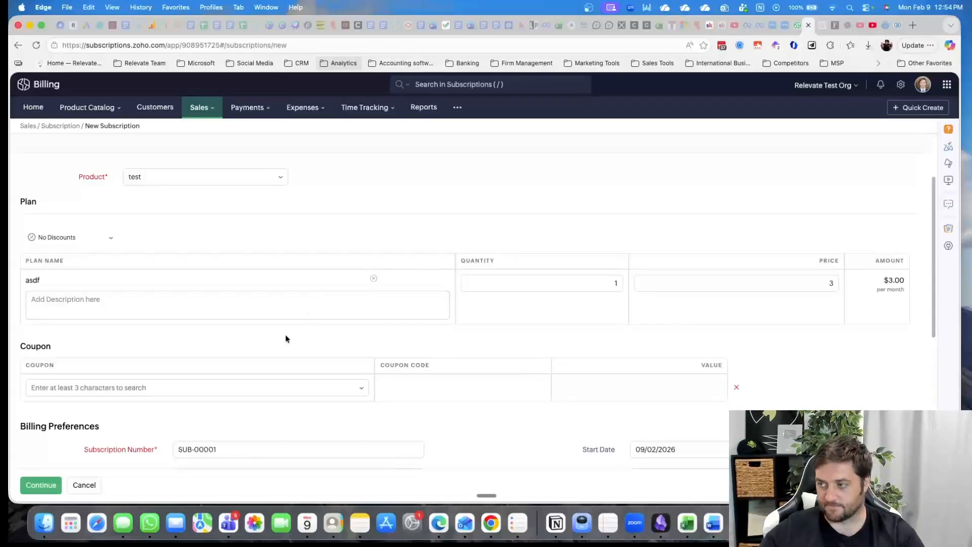
Expand the subscription's other preferences and examine the invoice template, rounding, customer notes and email communications settings
scroll(379, 304, down, 5)
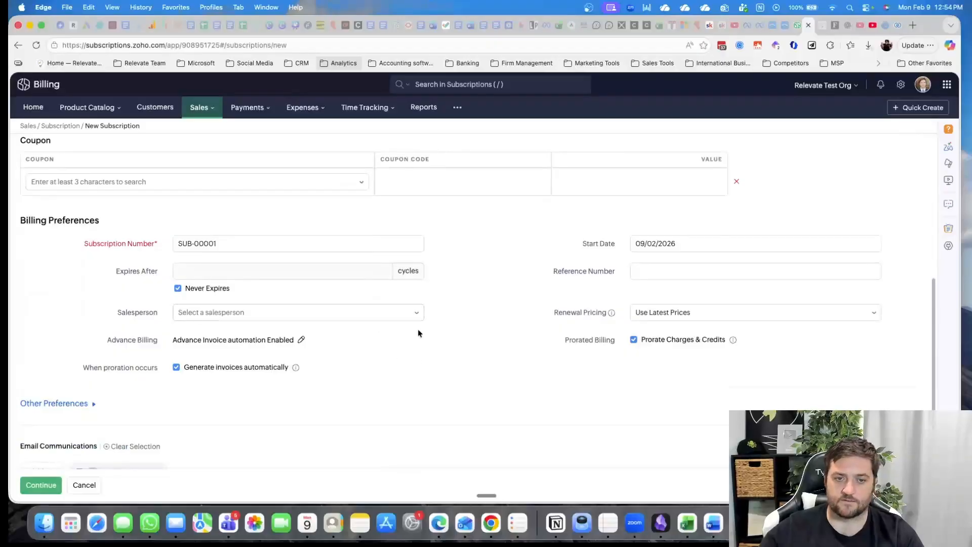
scroll(428, 330, down, 2)
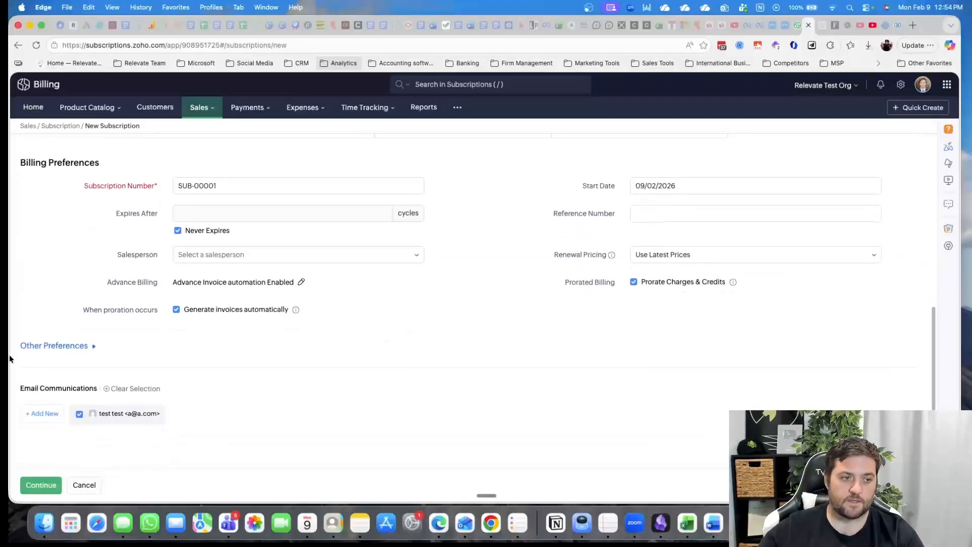
click(31, 346)
scroll(104, 322, down, 1)
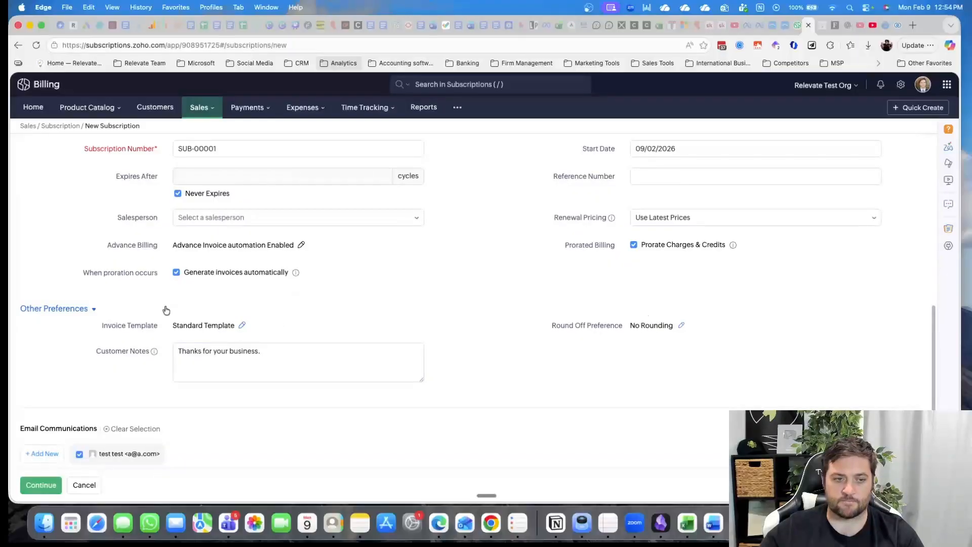
scroll(119, 363, down, 1)
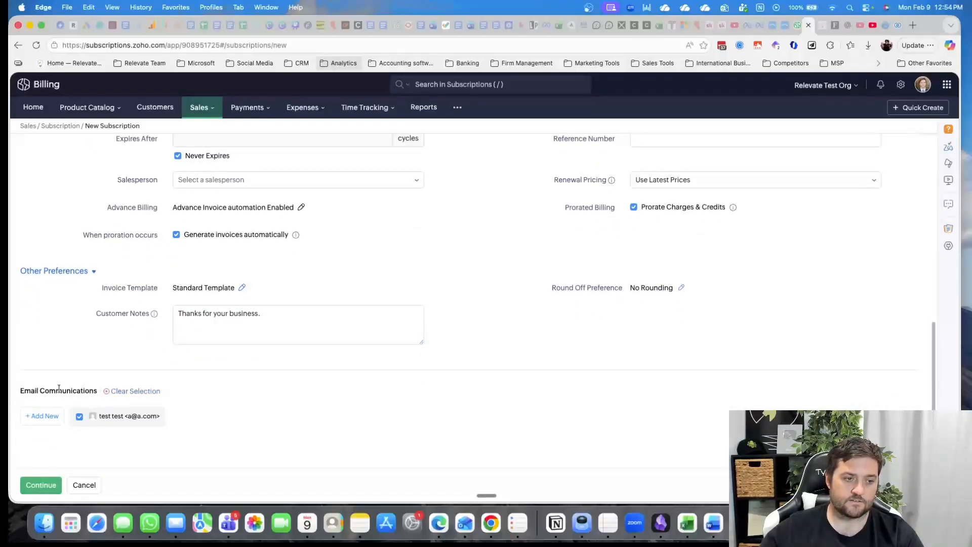
scroll(385, 285, up, 1)
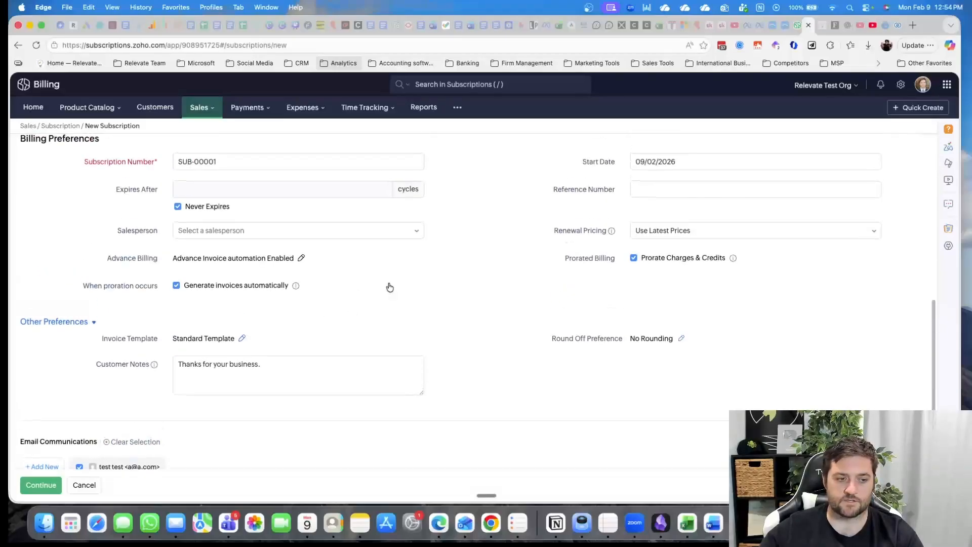
scroll(229, 334, down, 1)
scroll(466, 291, up, 4)
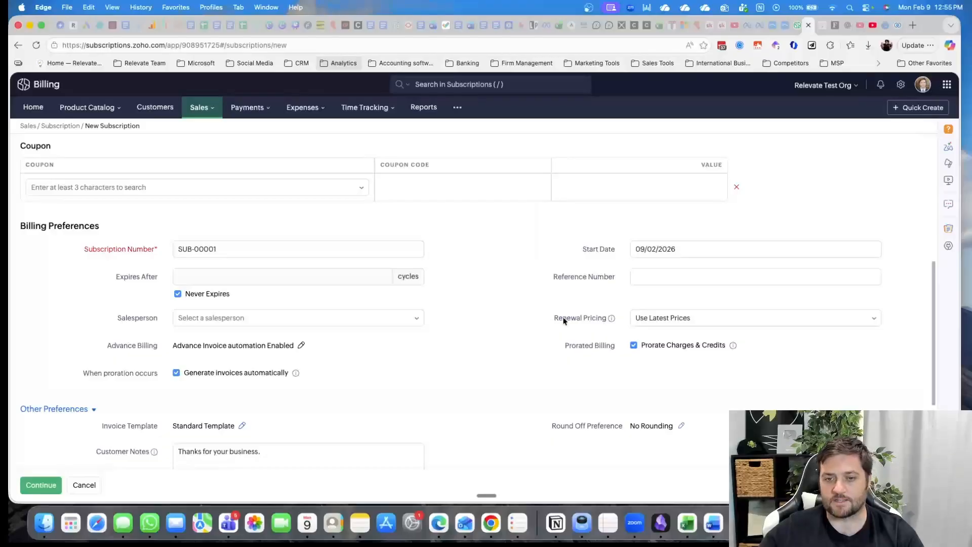
Examine the renewal pricing explanation and its options, from retaining existing prices to markup and markdown pricing, without changing the selection
mouse_move(611, 319)
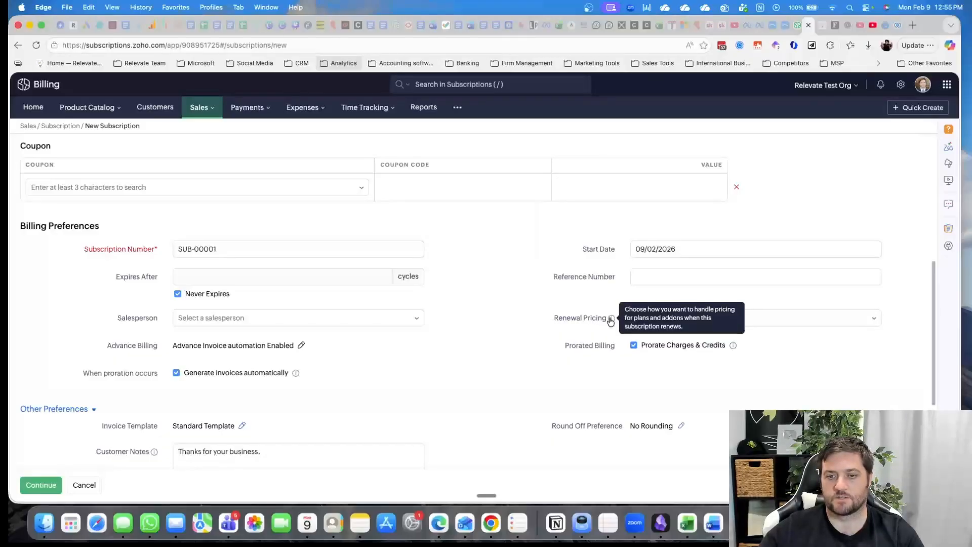
click(845, 320)
scroll(790, 299, down, 1)
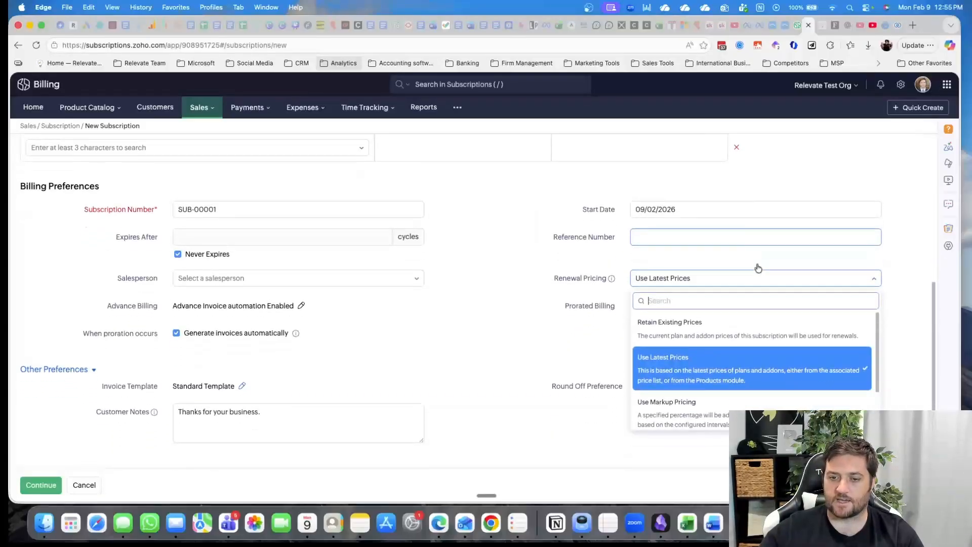
scroll(758, 269, down, 2)
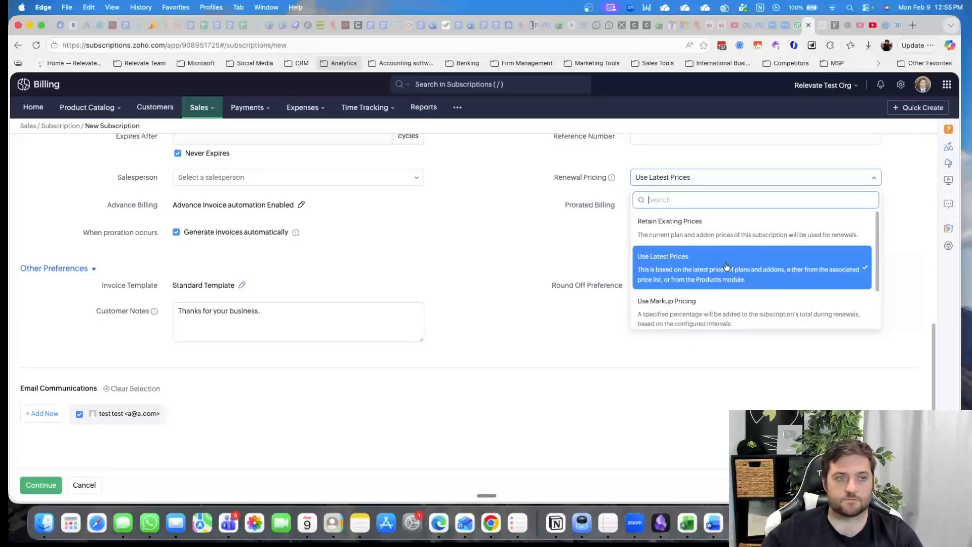
click(70, 112)
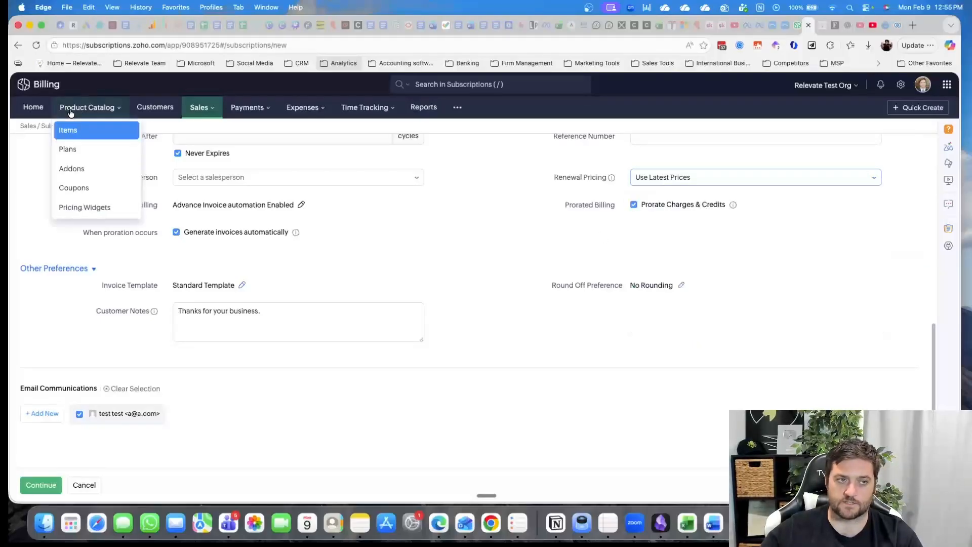
click(775, 181)
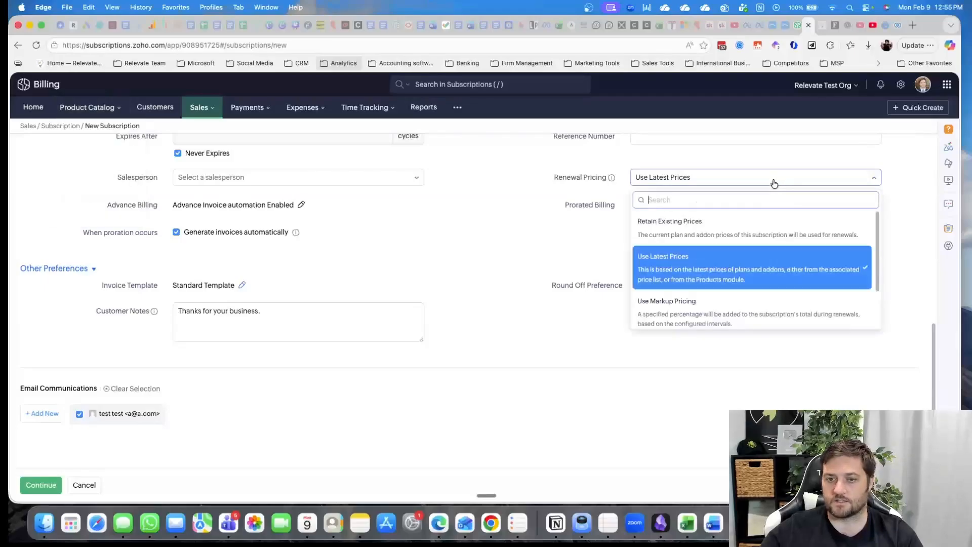
scroll(675, 303, down, 1)
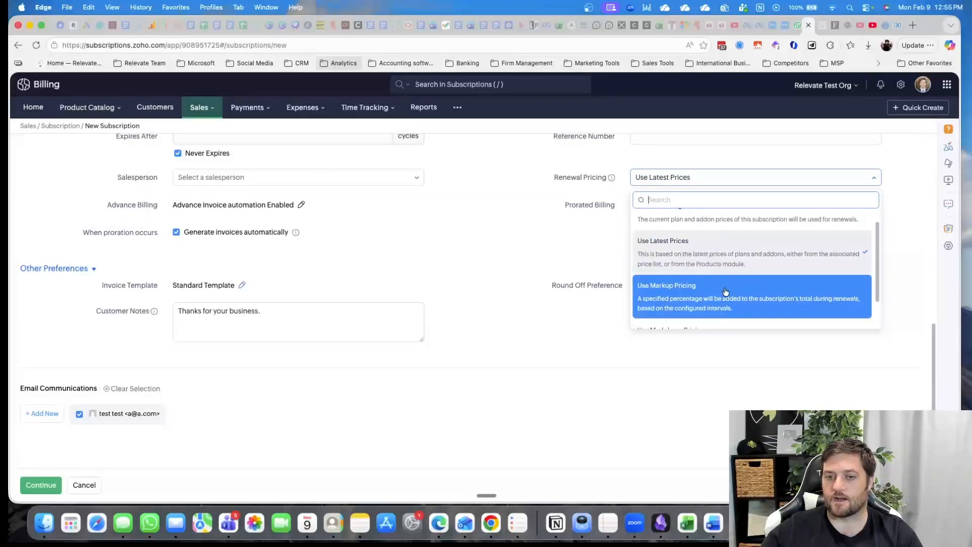
scroll(699, 265, down, 1)
scroll(738, 256, down, 2)
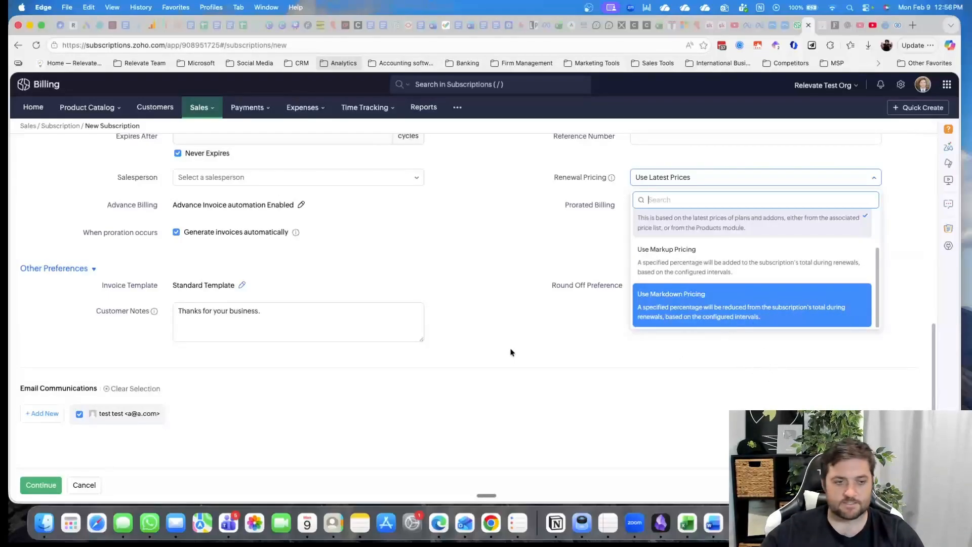
Close the renewal pricing options unchanged and check the salesperson choices in the subscription's billing preferences
click(503, 271)
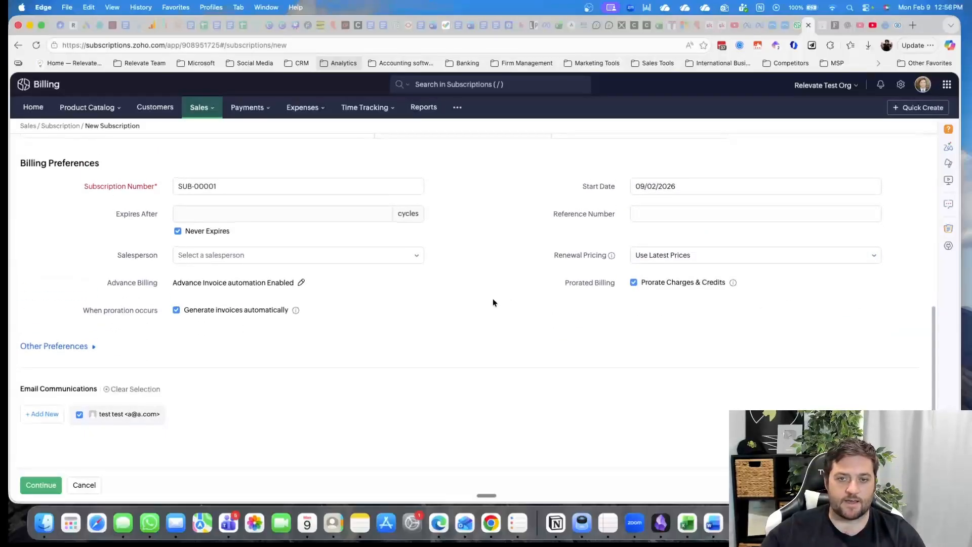
scroll(458, 315, up, 1)
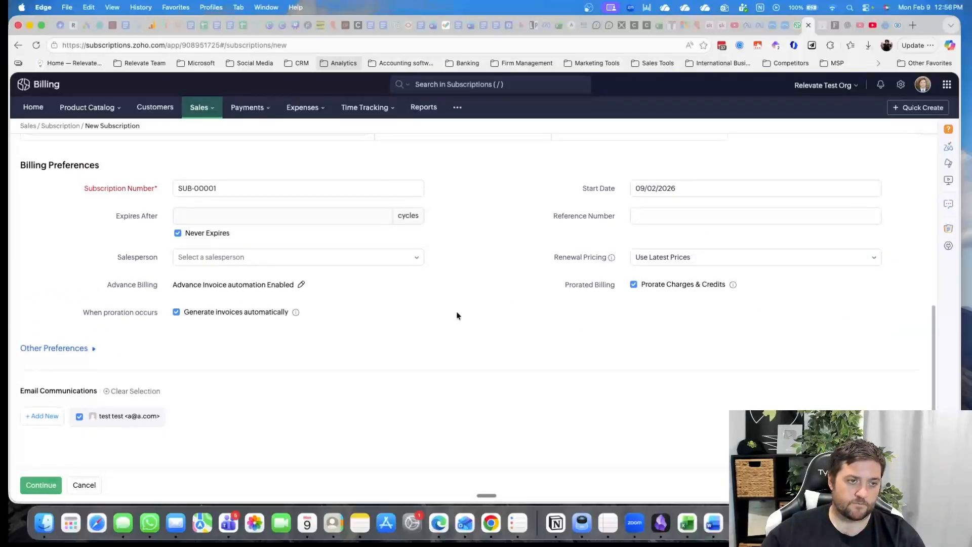
click(362, 267)
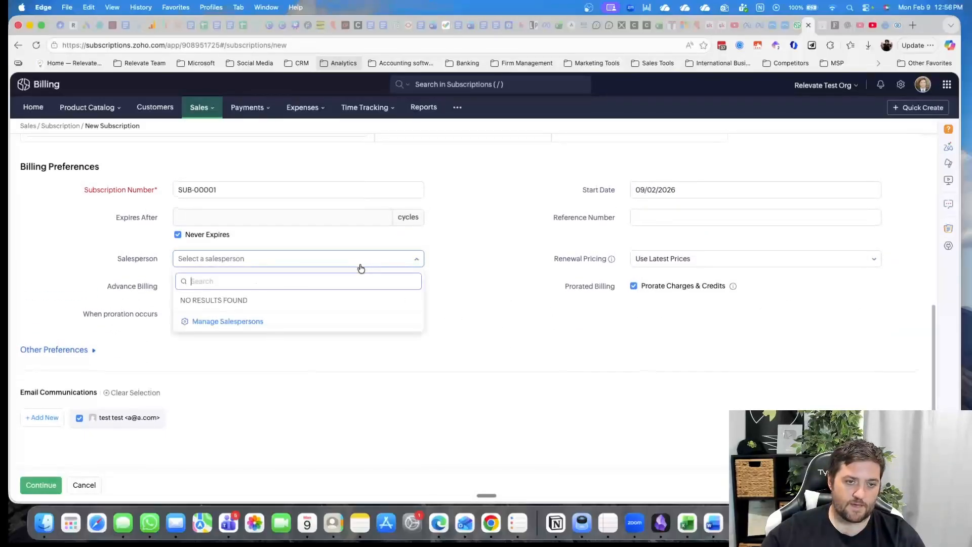
click(478, 257)
Review the test customer's details, including contact details and contact persons, from the new subscription and close them
scroll(479, 263, up, 10)
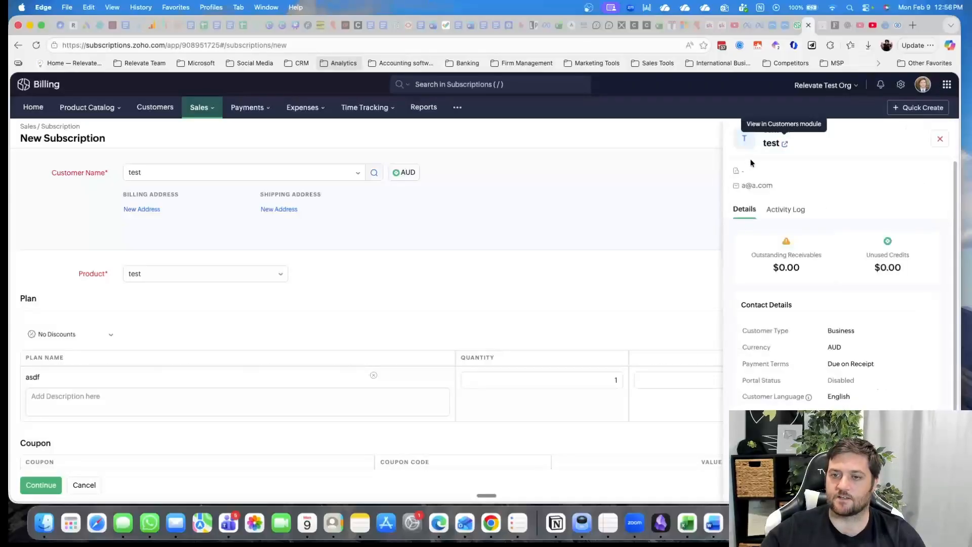
scroll(853, 267, down, 2)
scroll(853, 266, down, 2)
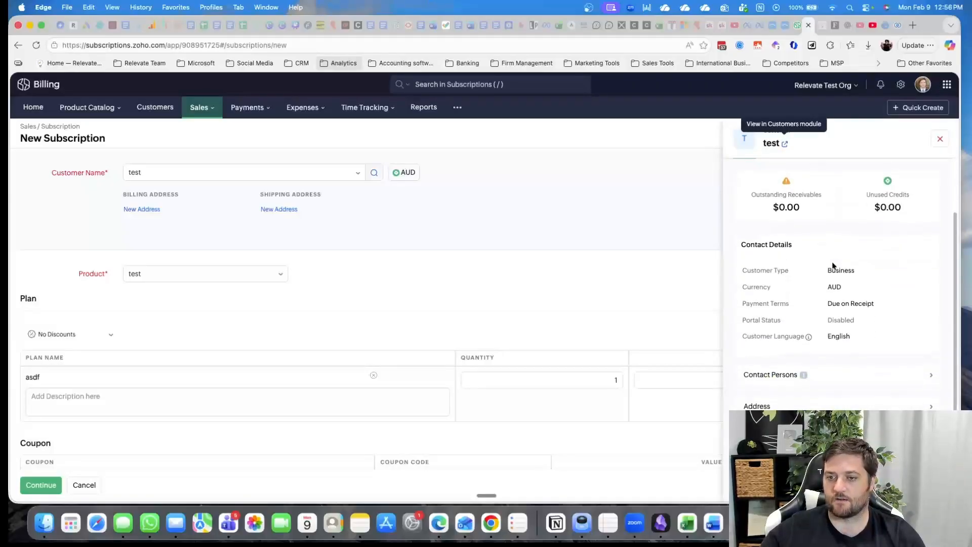
click(934, 375)
scroll(840, 273, up, 3)
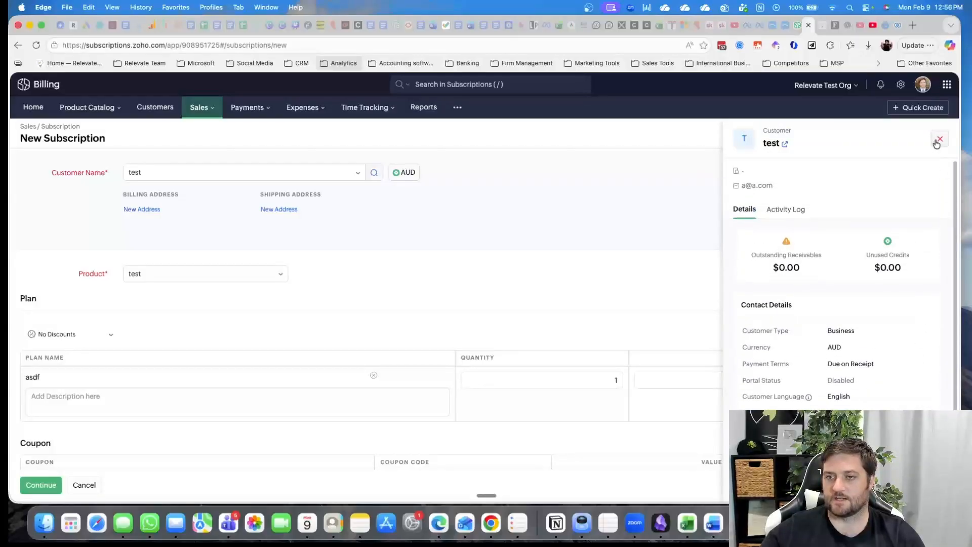
click(940, 139)
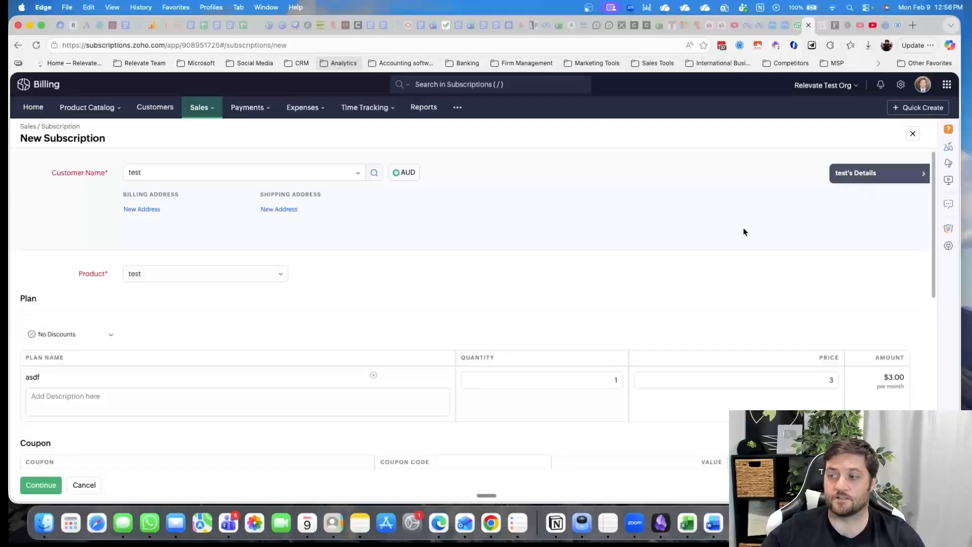
Leave the new subscription, discarding its unsaved changes, and open the credit notes list
scroll(511, 314, down, 1)
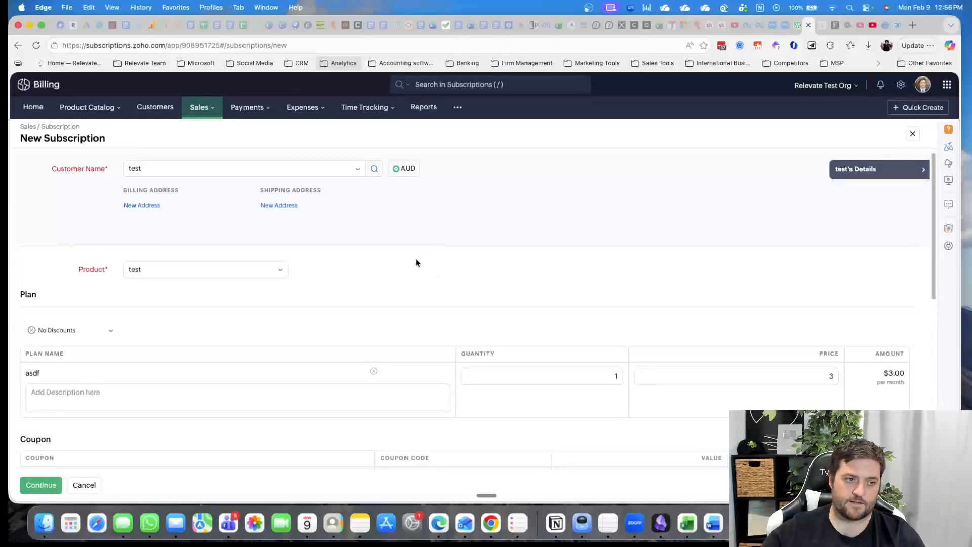
scroll(320, 211, up, 1)
click(195, 106)
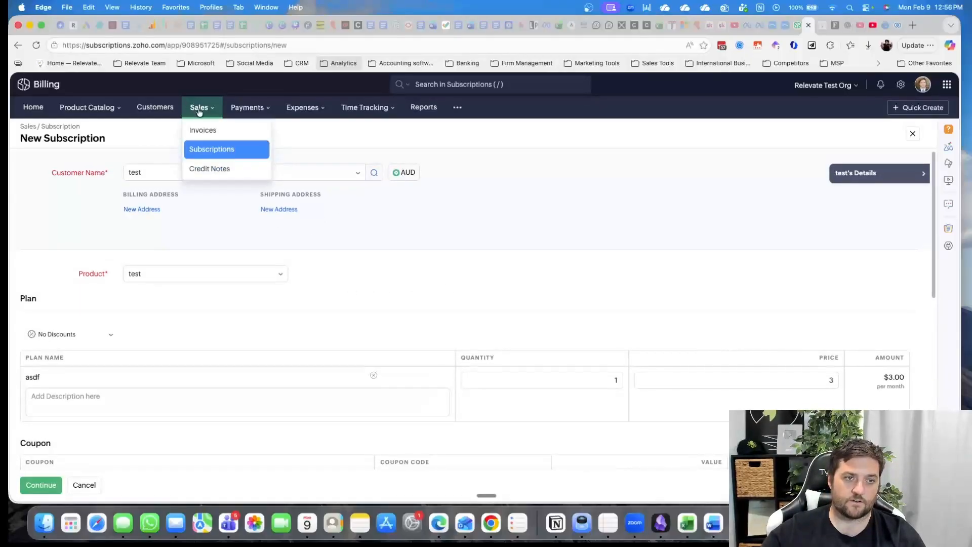
click(227, 171)
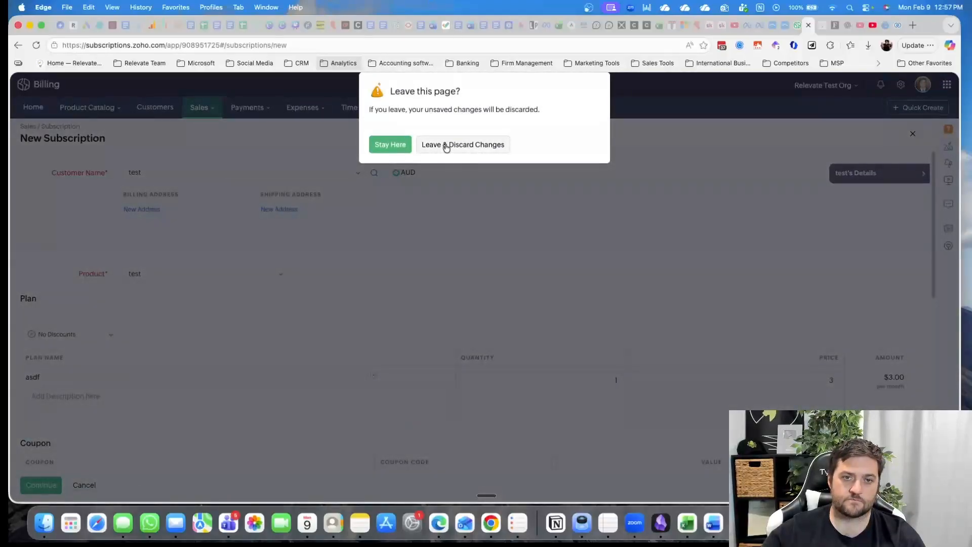
click(446, 144)
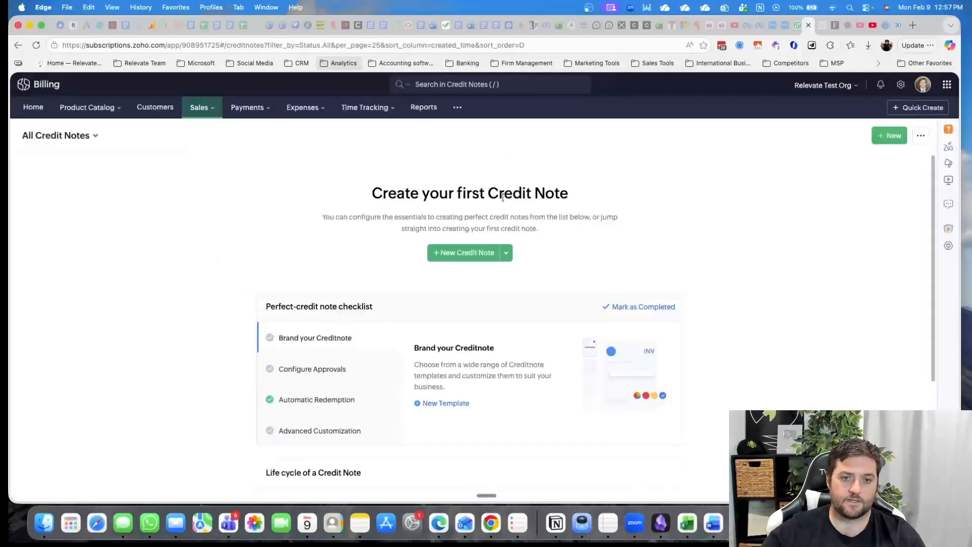
Start a new credit note and look over its item table, totals and salesperson field
click(460, 253)
scroll(382, 305, down, 5)
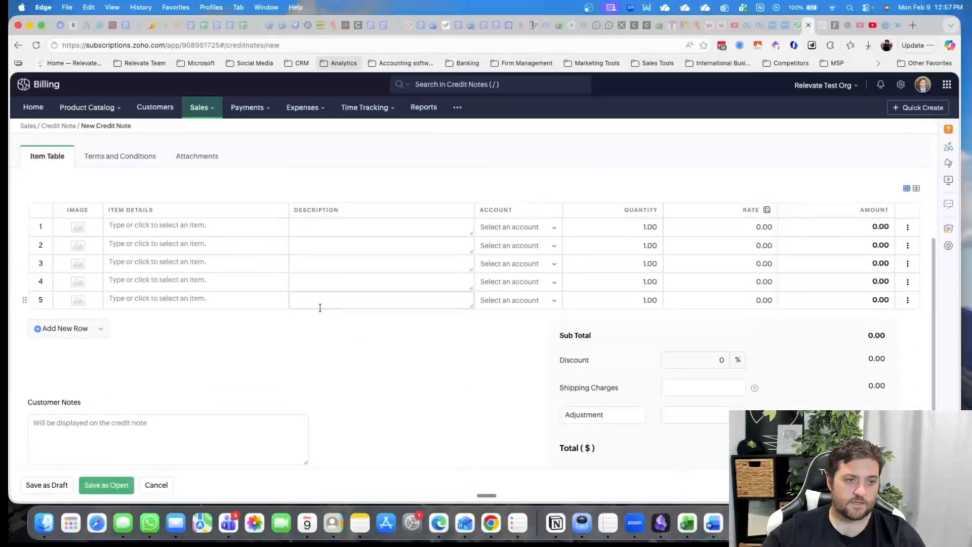
scroll(489, 375, up, 5)
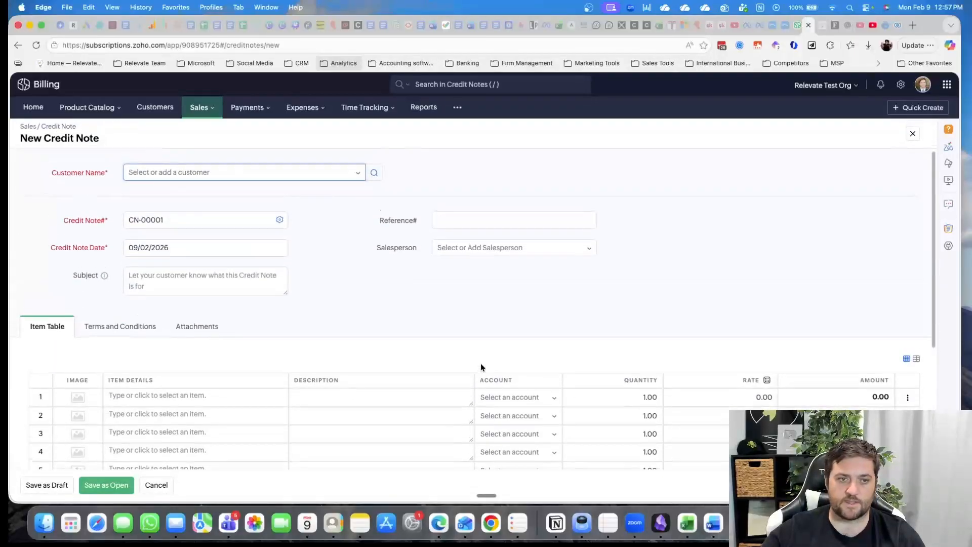
click(459, 252)
drag(334, 258, 295, 273)
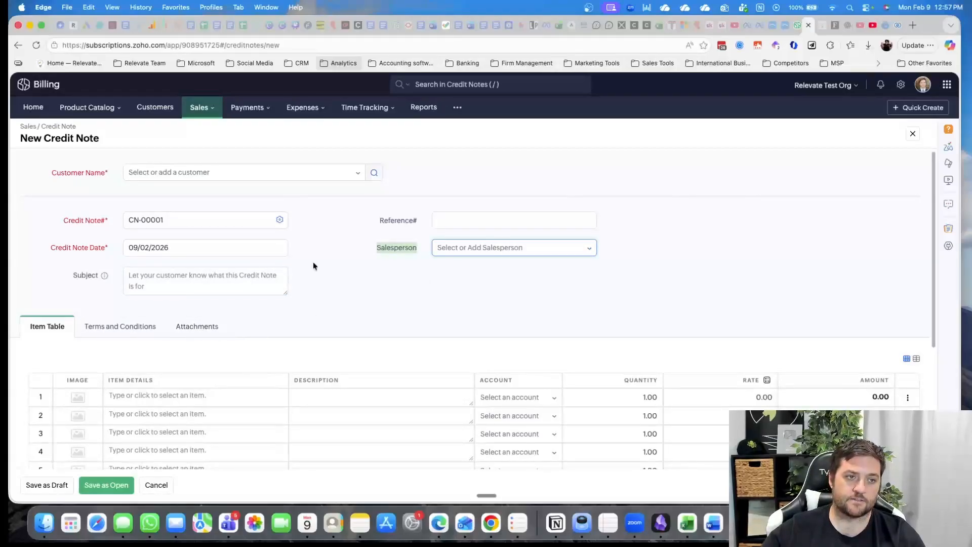
Assign the credit note to customer test, add the asdf item in the first row and check its project choices
click(192, 173)
click(203, 219)
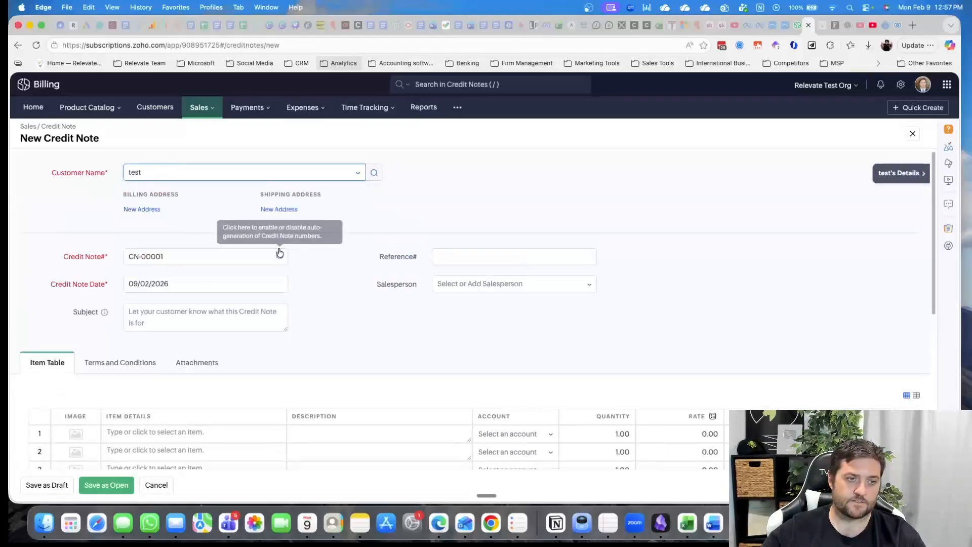
scroll(347, 328, down, 3)
click(191, 319)
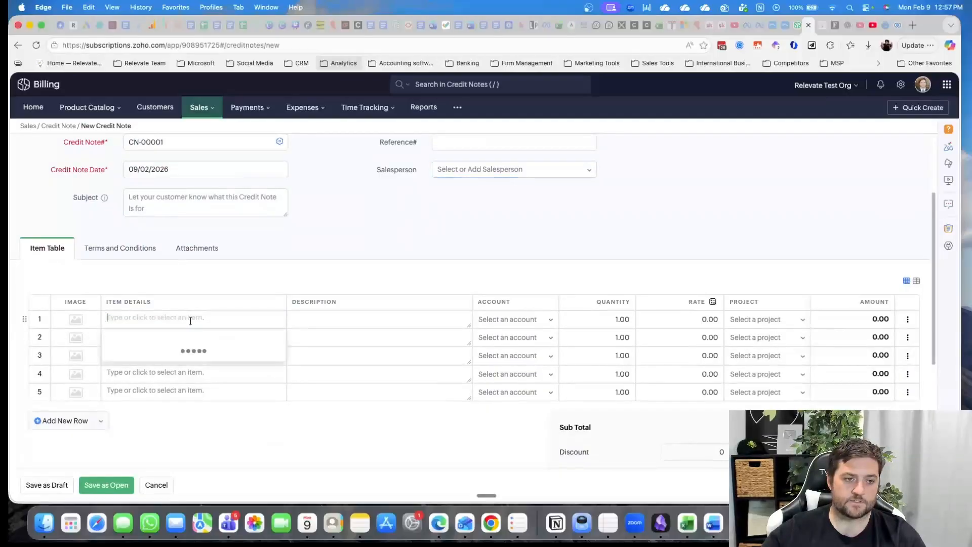
click(192, 352)
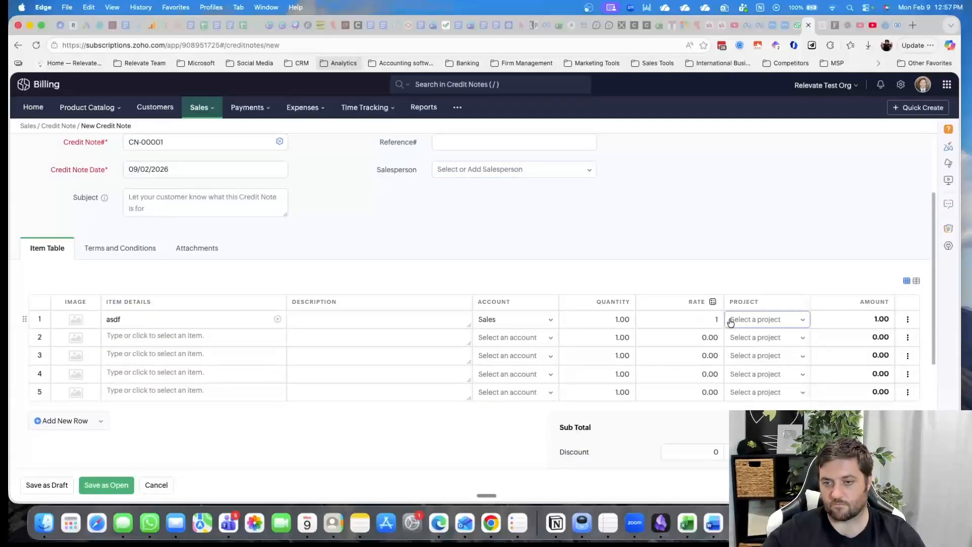
click(778, 321)
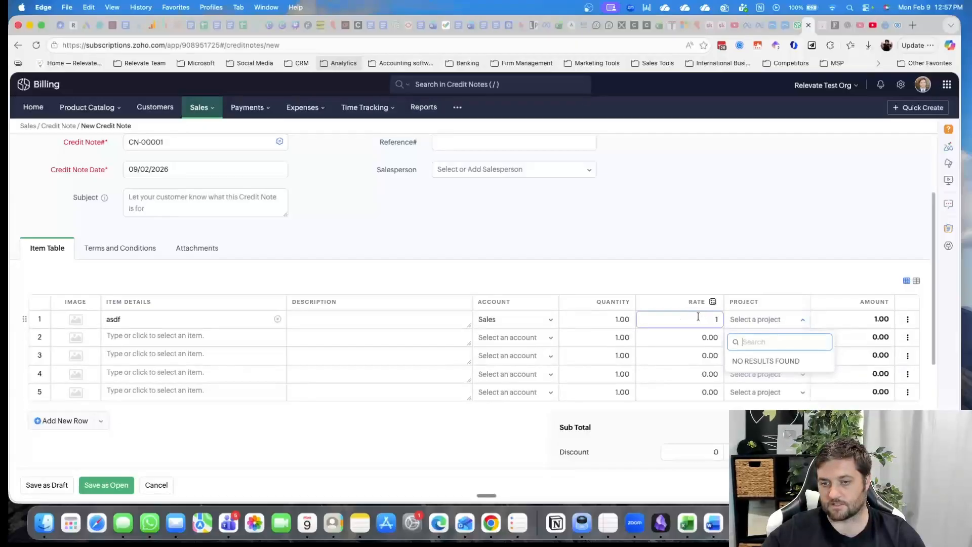
click(703, 287)
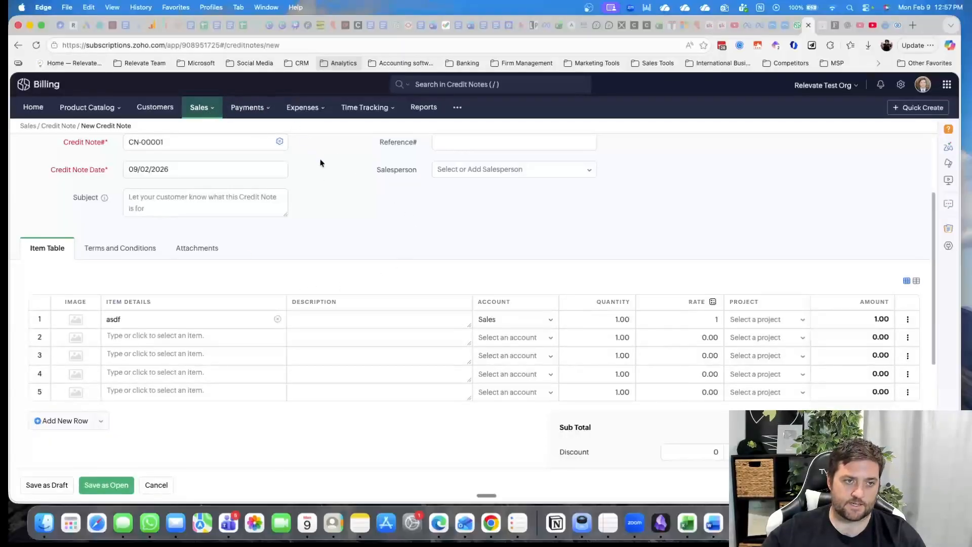
Discard the unsaved credit note and start a new customer payment in Payments Received
click(250, 108)
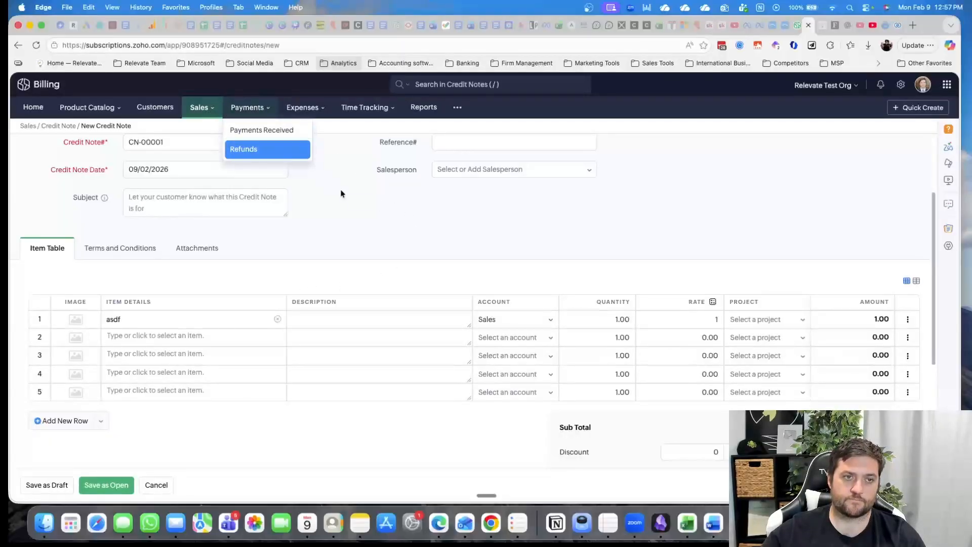
click(272, 138)
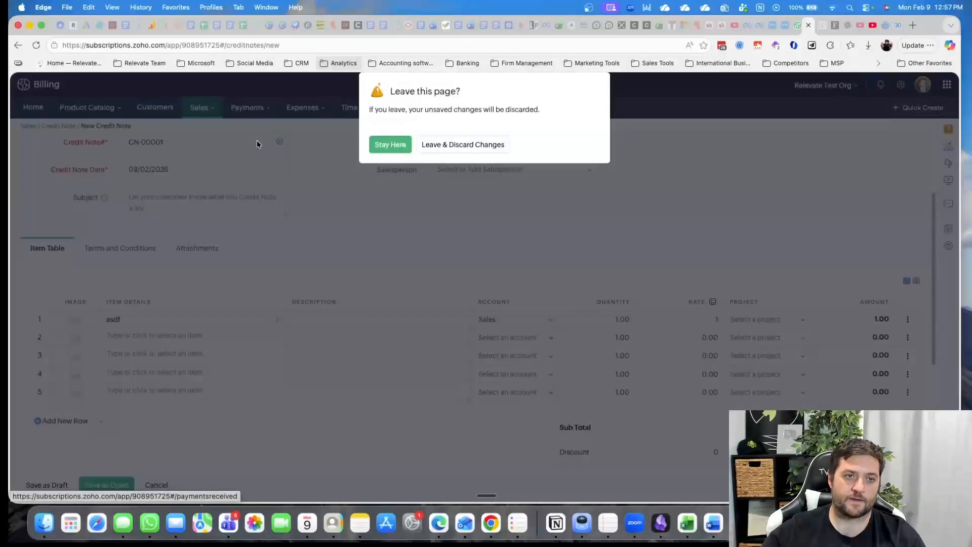
click(462, 146)
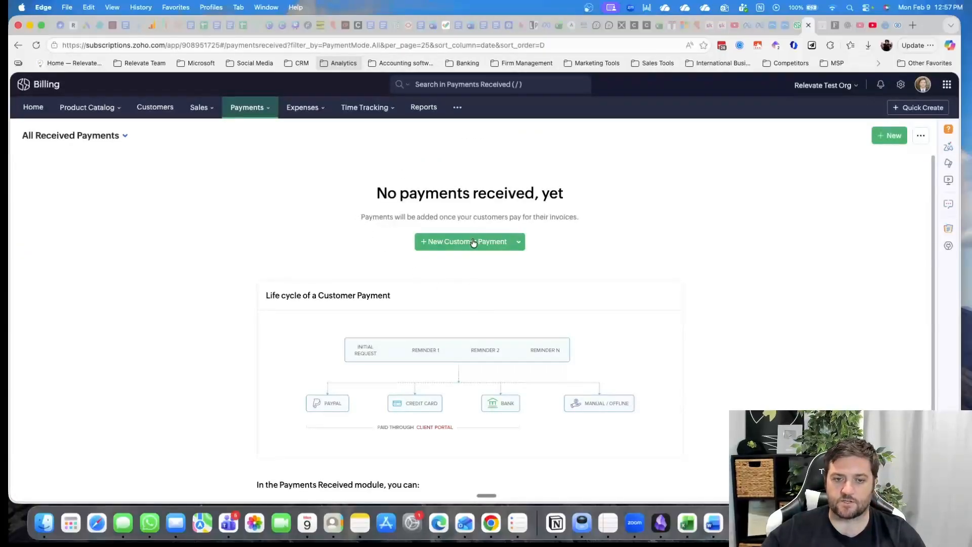
click(472, 242)
scroll(339, 334, down, 2)
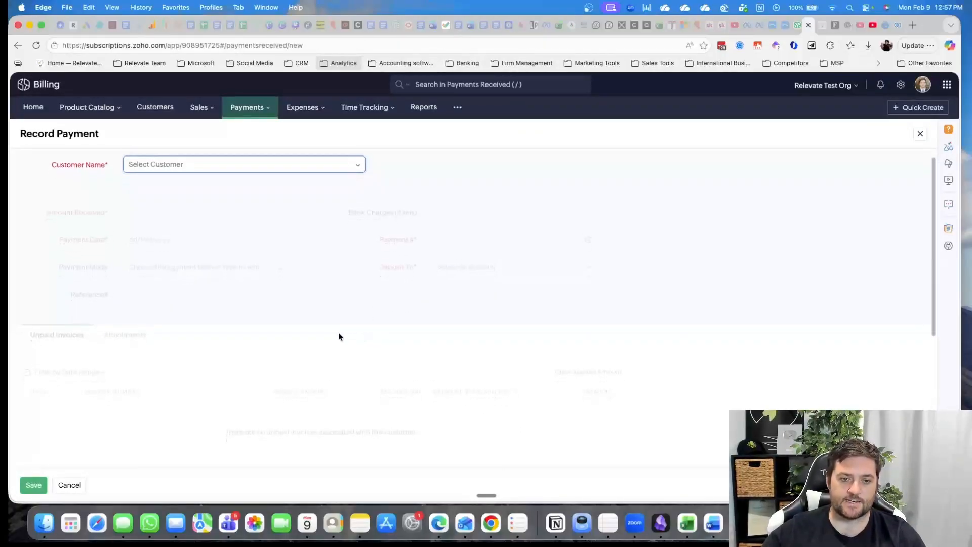
scroll(314, 216, up, 2)
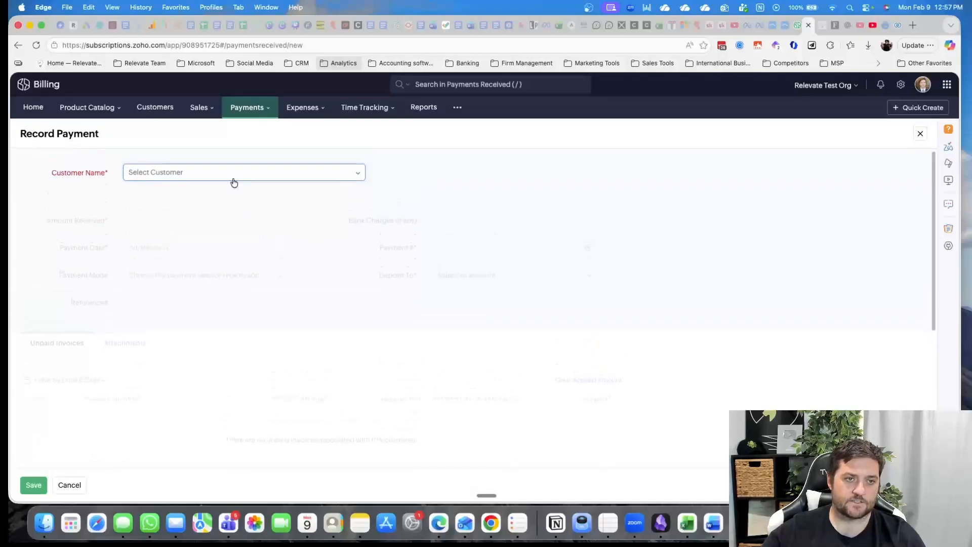
Select customer test for the payment and set the amount received to 500 AUD
click(233, 173)
click(245, 217)
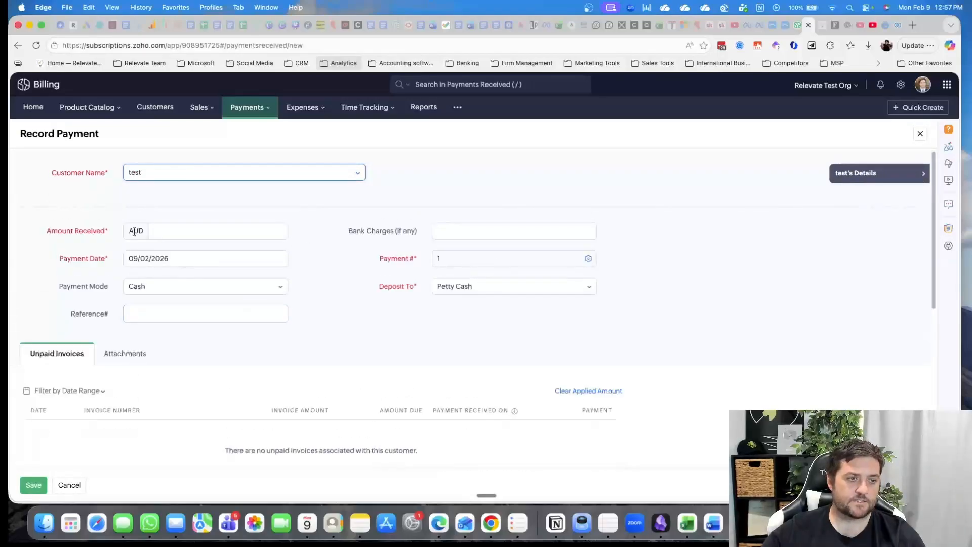
click(198, 231)
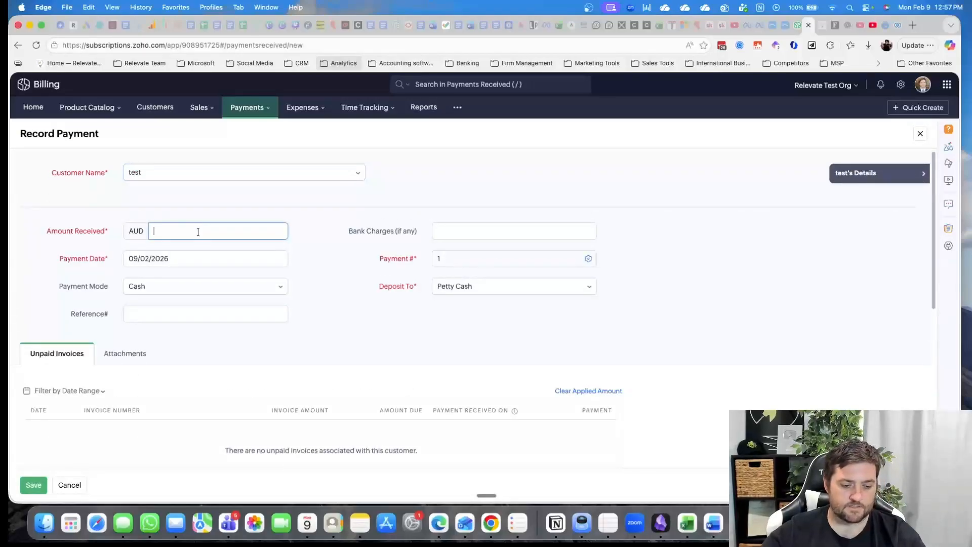
text(500)
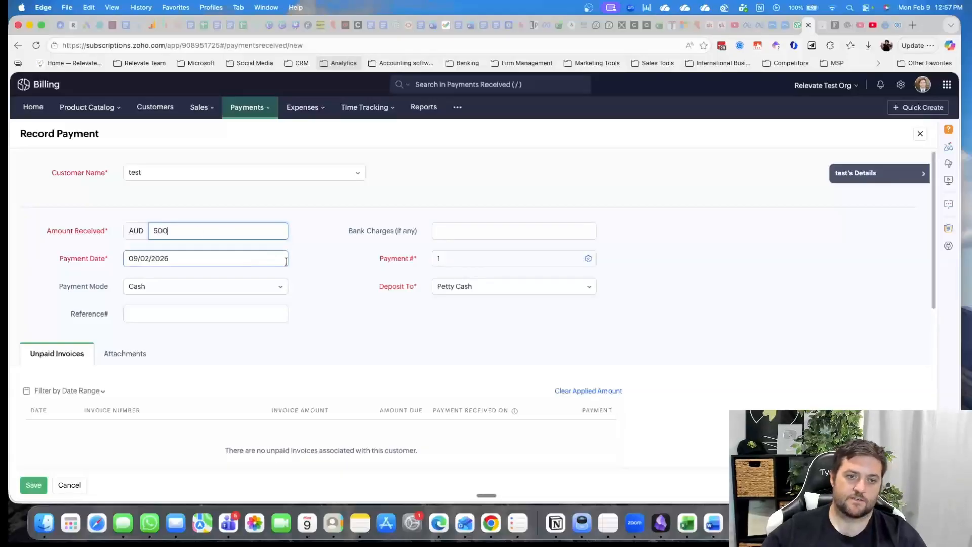
click(335, 258)
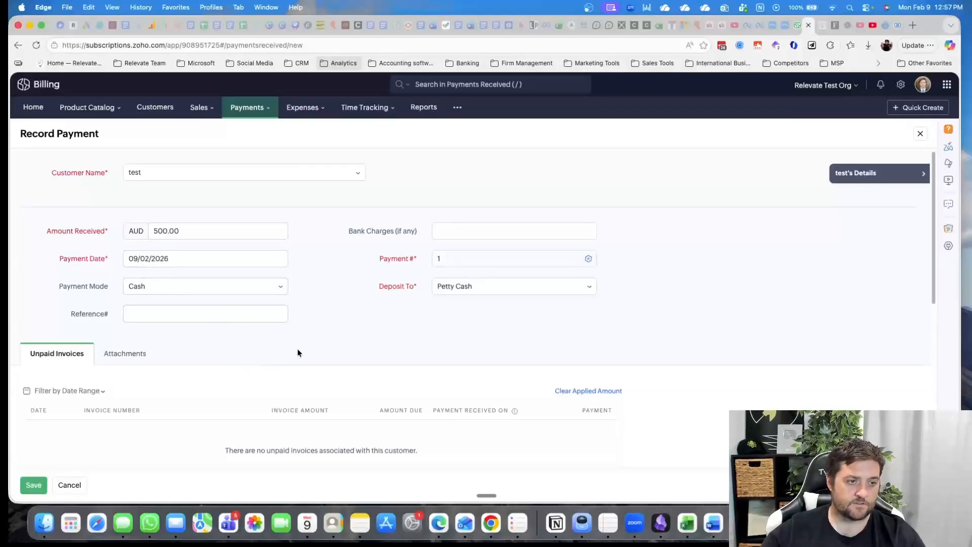
Review the payment's invoice allocation and thank-you note option, and save it with the excess stored as an overpayment
scroll(297, 349, down, 3)
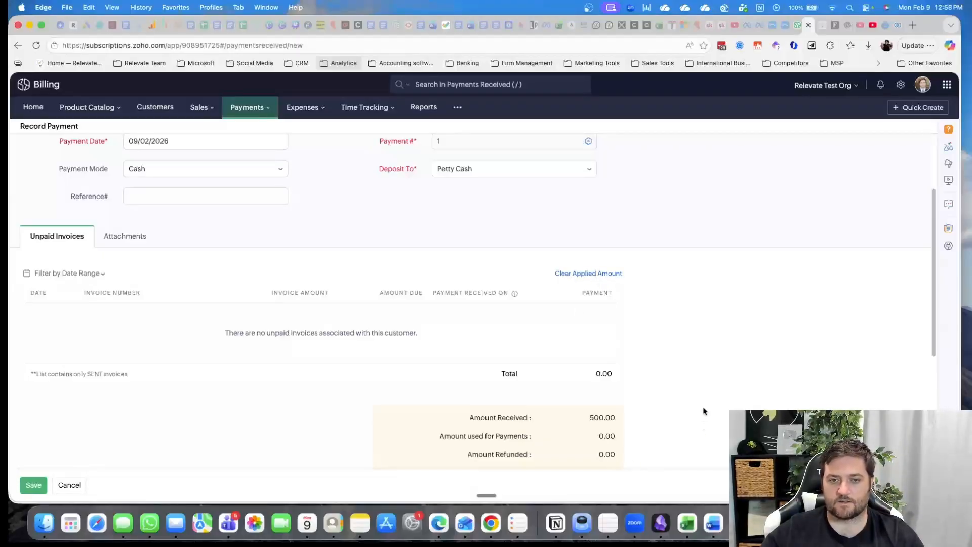
scroll(726, 363, down, 3)
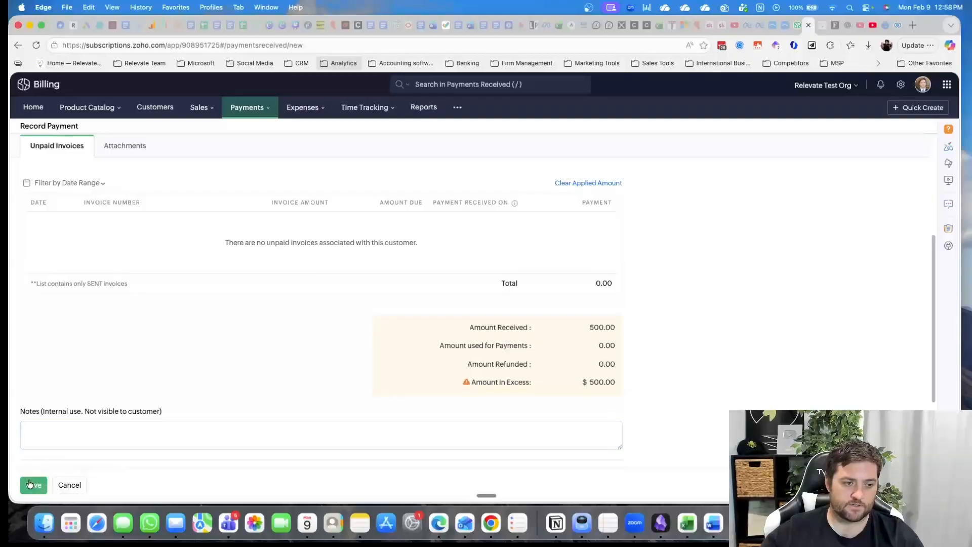
scroll(304, 292, up, 5)
scroll(269, 294, down, 6)
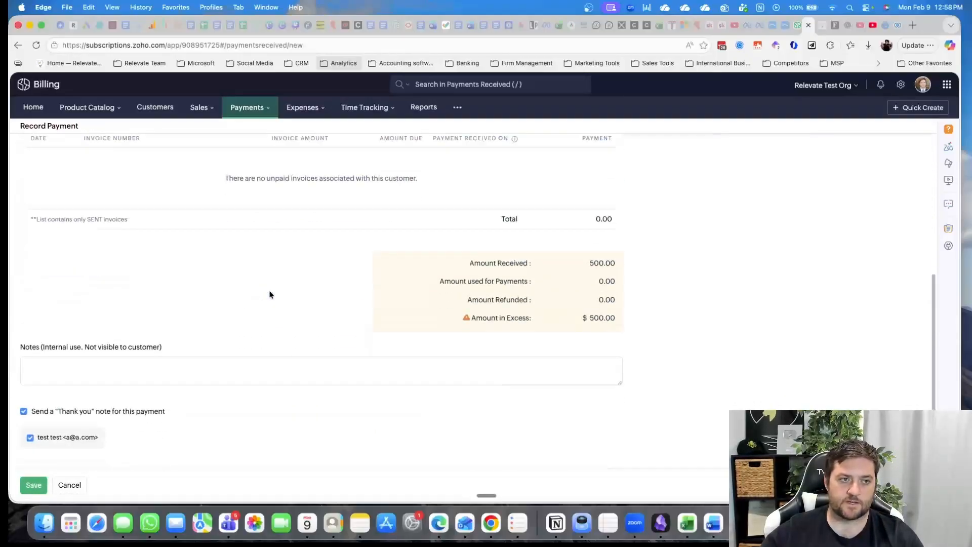
scroll(270, 295, down, 2)
click(33, 485)
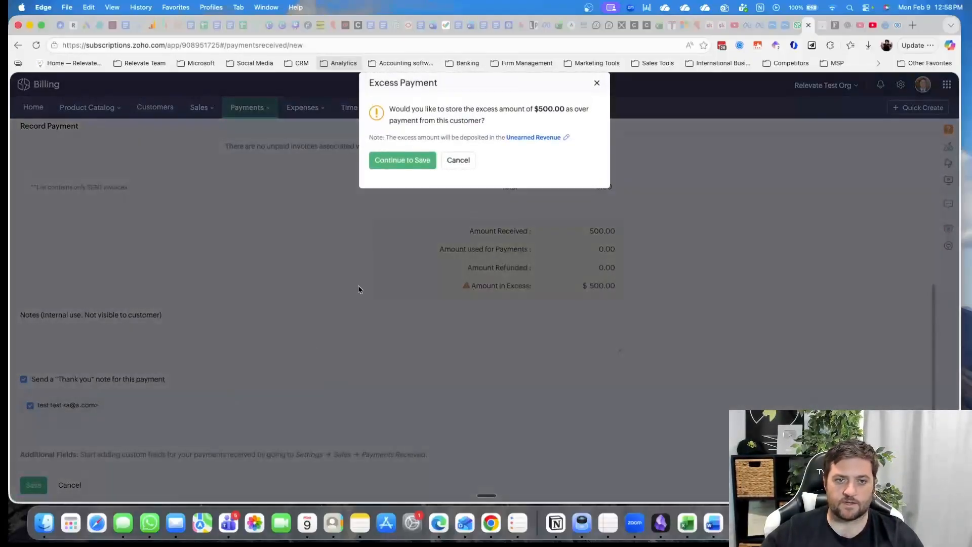
click(402, 167)
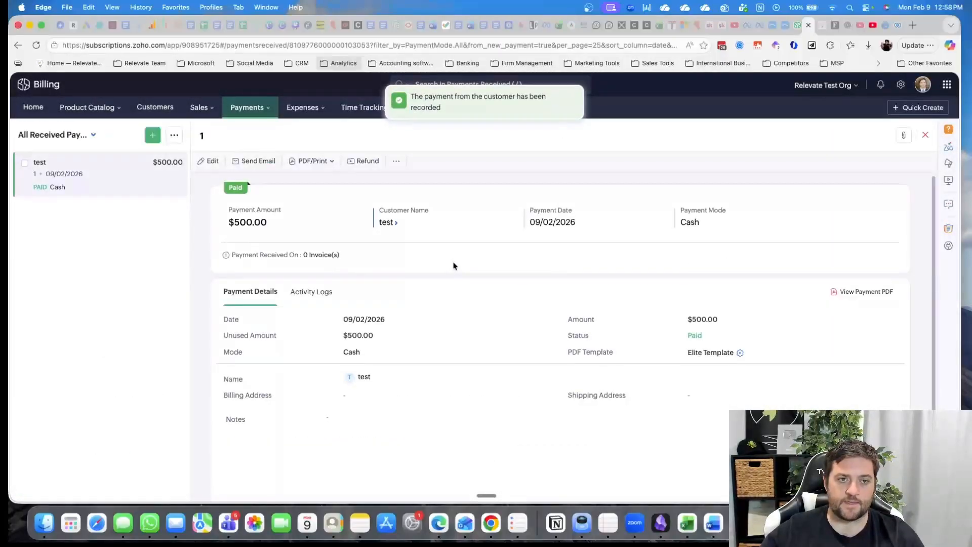
Look over the refund form for customer test's payment and the Refunds list with its additional options
click(369, 161)
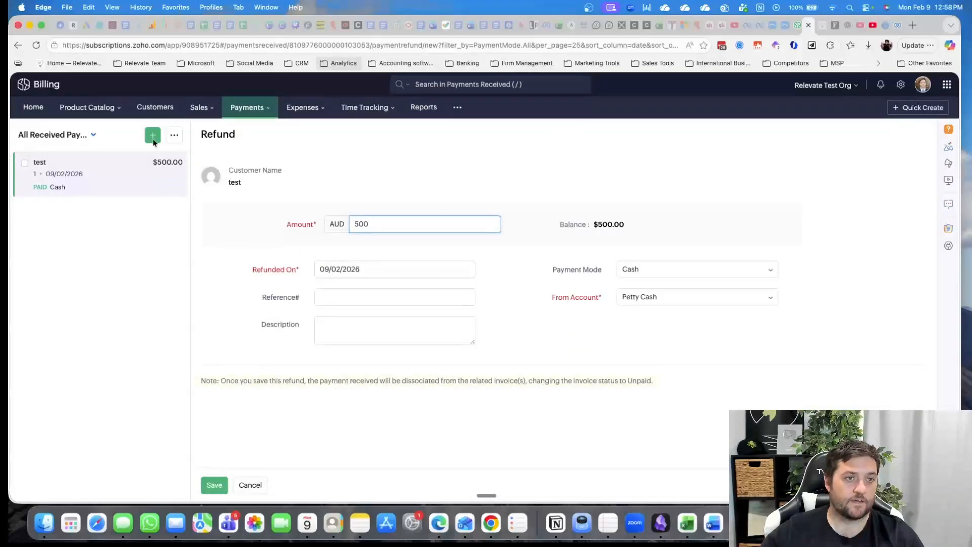
click(260, 108)
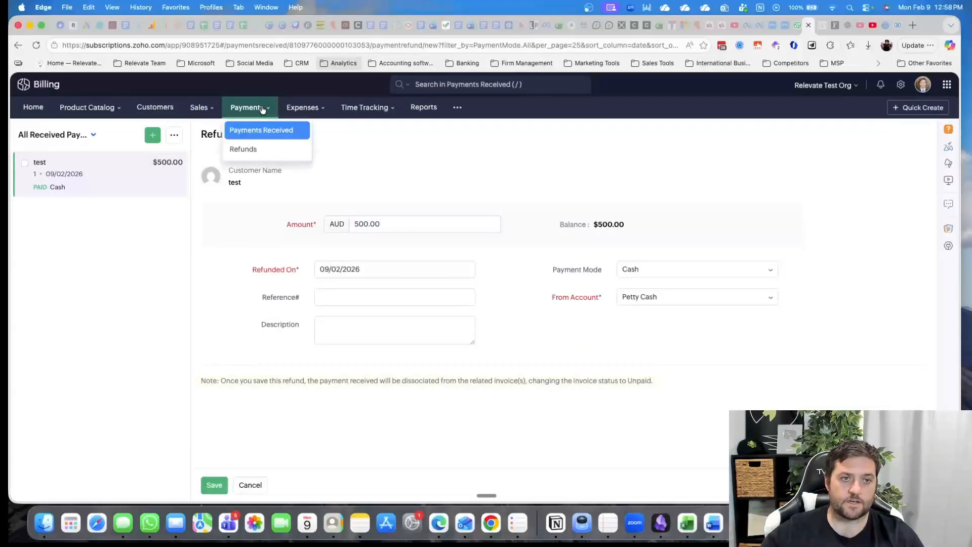
click(258, 148)
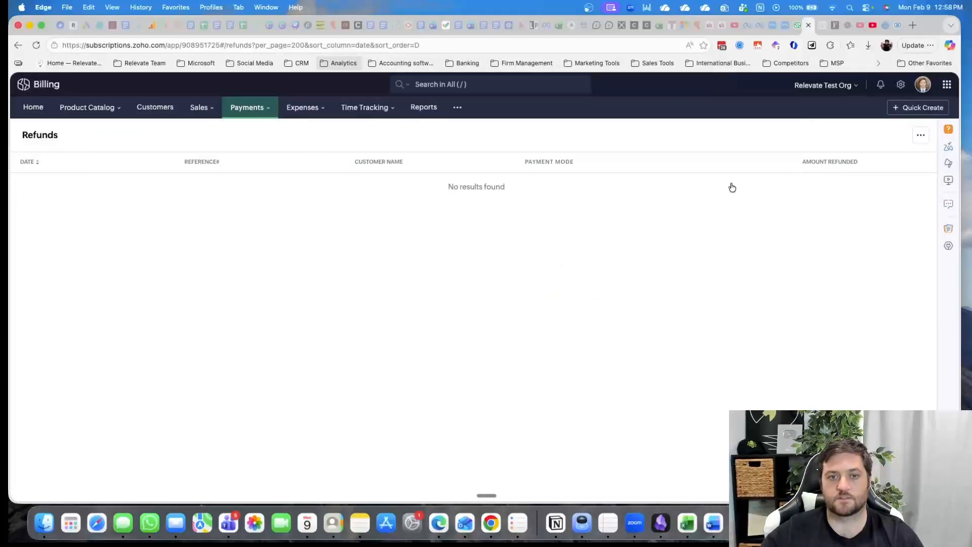
click(921, 135)
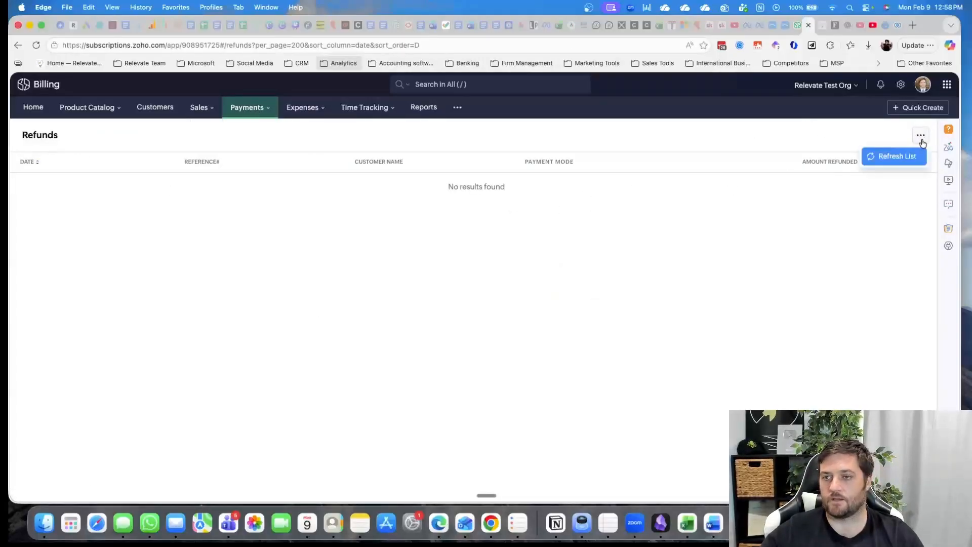
click(899, 232)
Return to Payments Received and open the payment from customer test
click(251, 109)
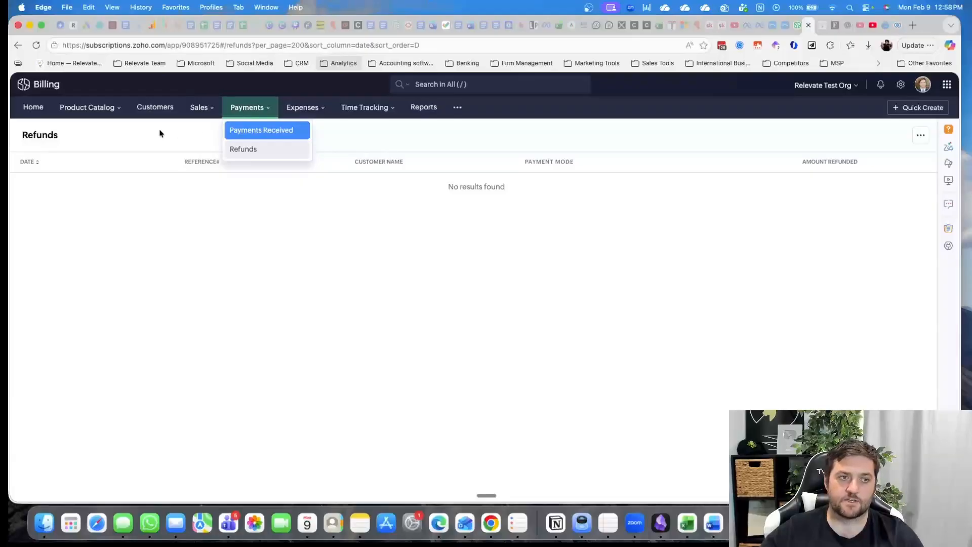
click(278, 130)
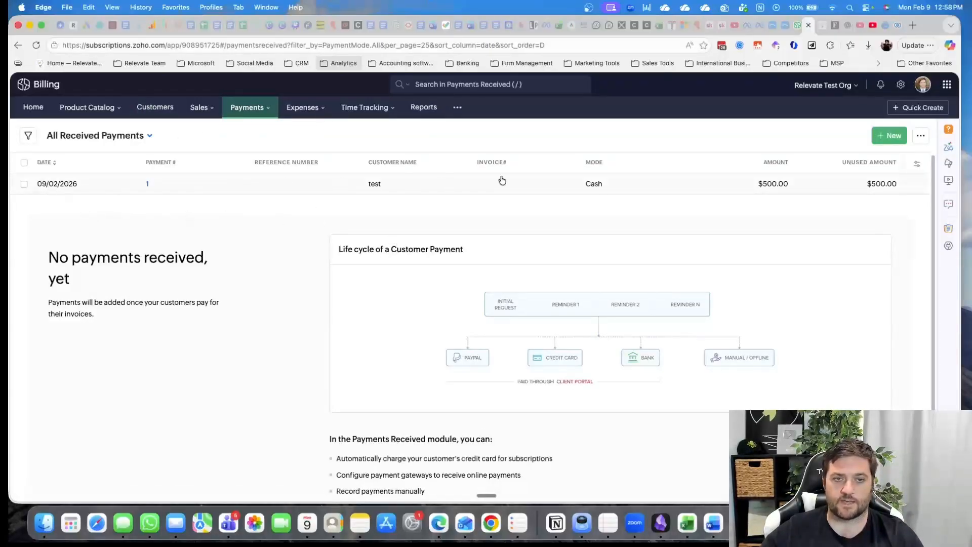
click(876, 184)
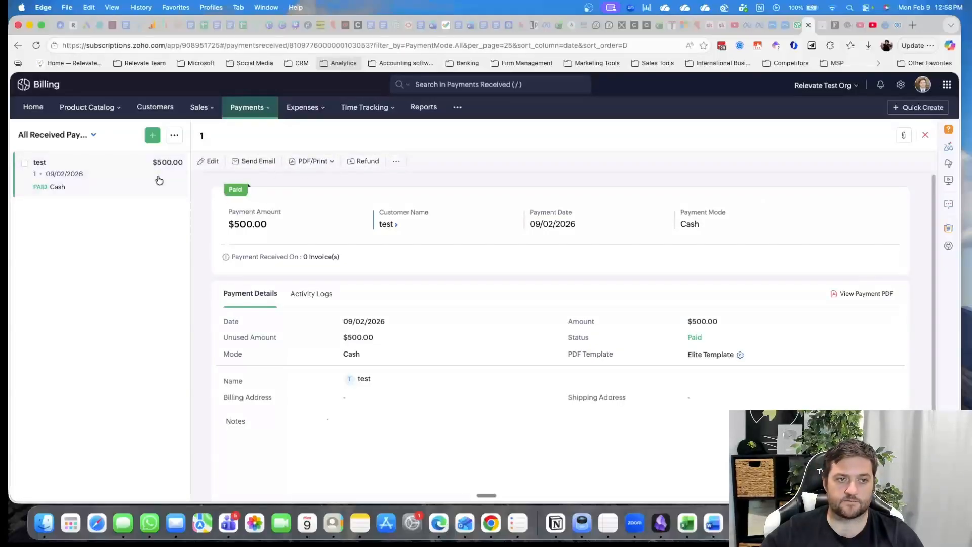
Start recording a new expense in Expenses, switch it to the itemized view and check the expense account choices
click(304, 107)
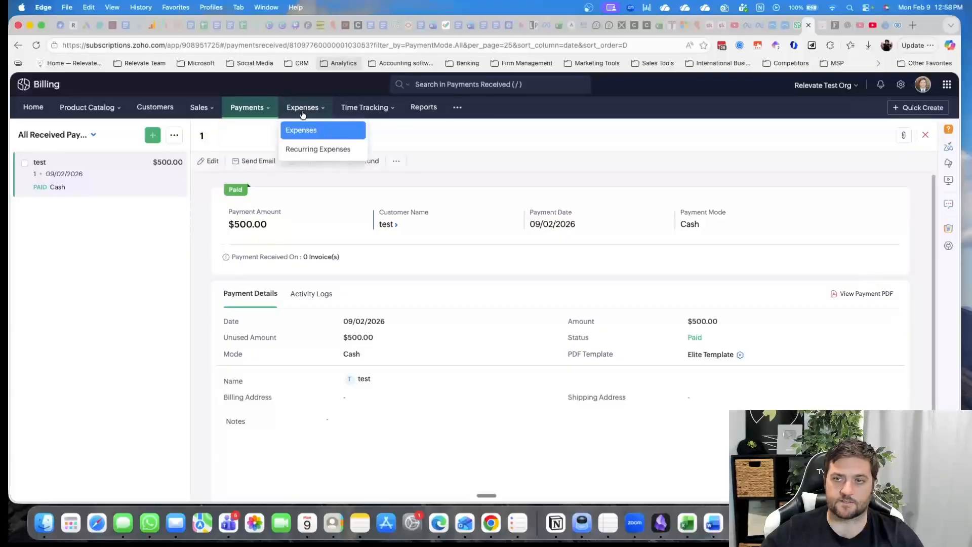
click(320, 133)
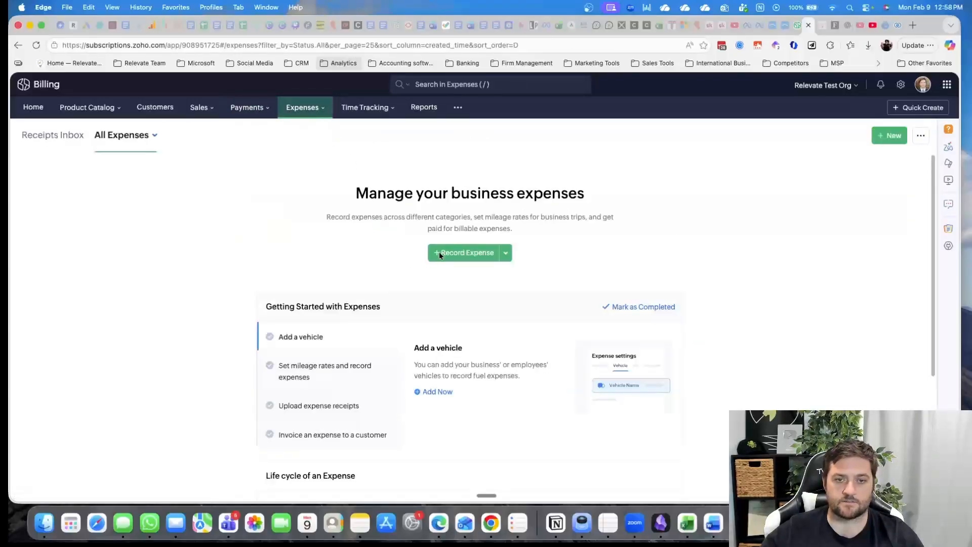
click(461, 254)
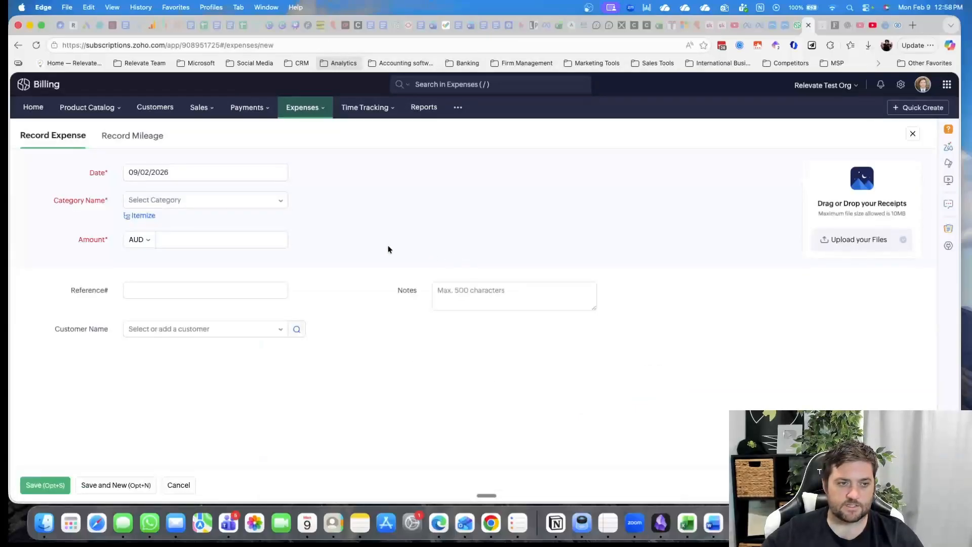
click(148, 216)
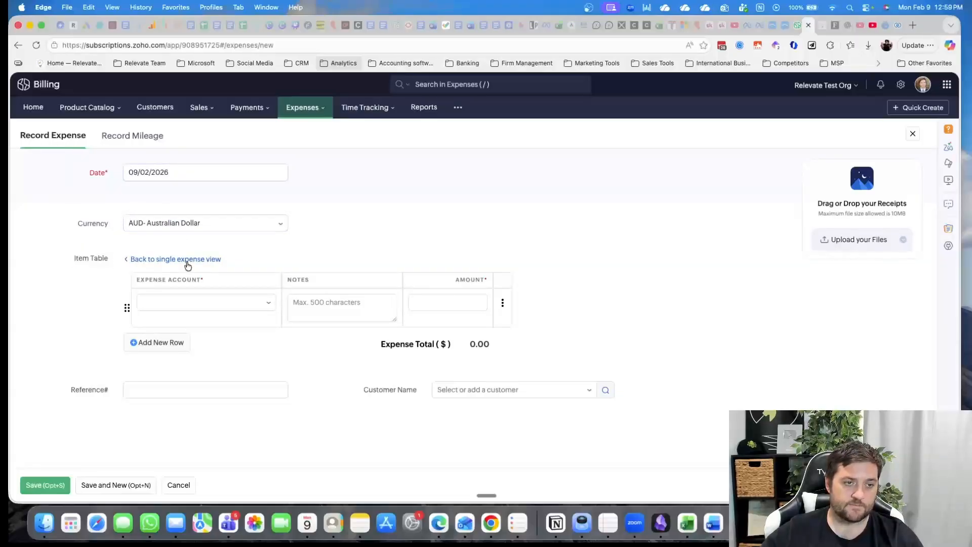
click(222, 303)
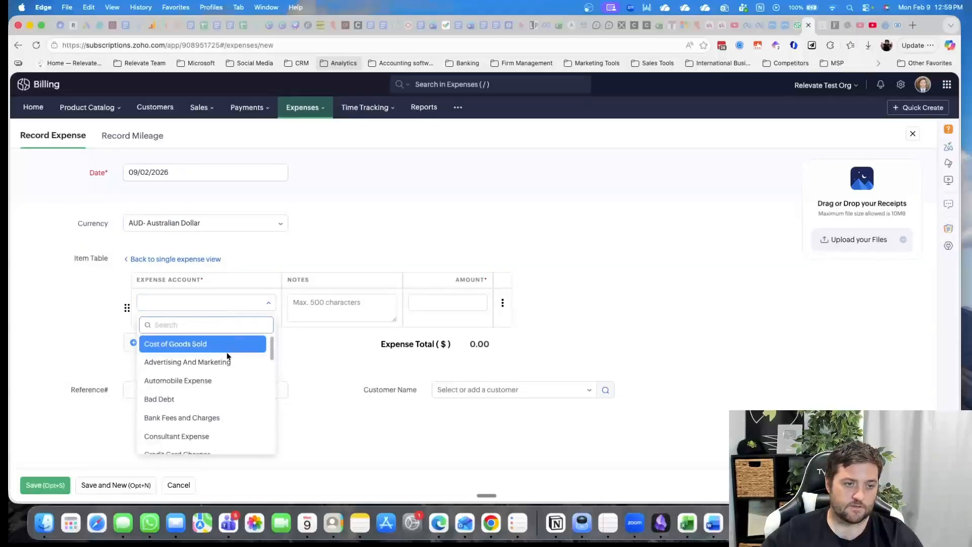
click(579, 309)
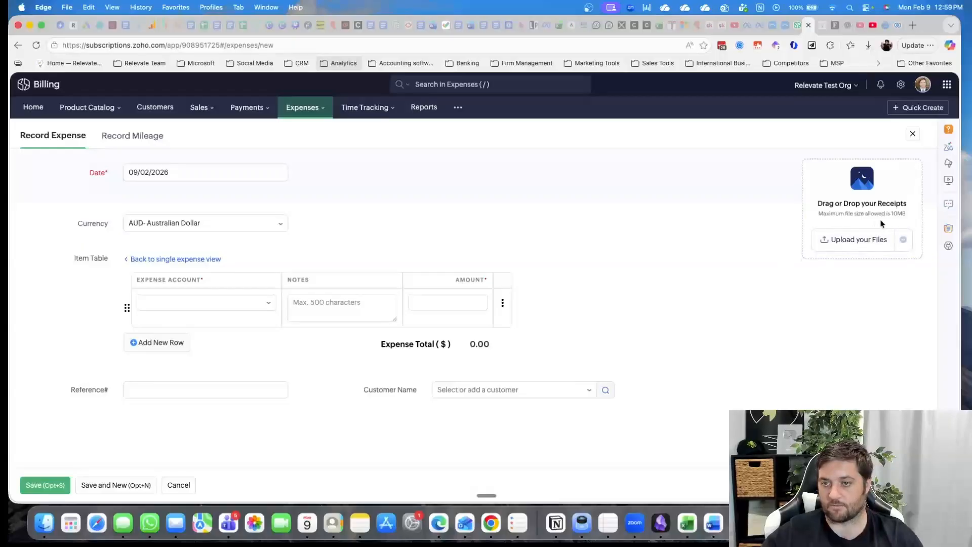
Cancel the unsaved expense and review the getting-started checklist and expense life cycle on the Expenses page
click(181, 485)
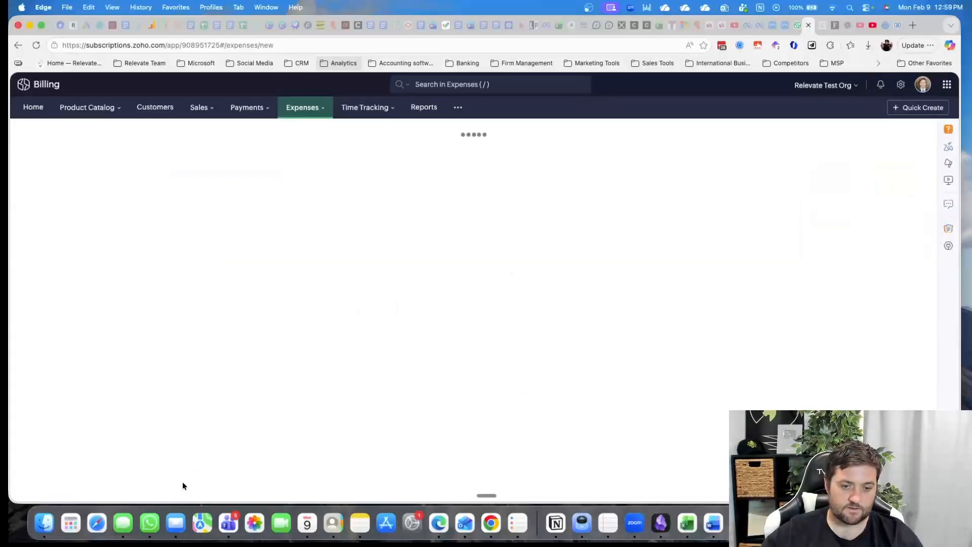
scroll(352, 321, down, 2)
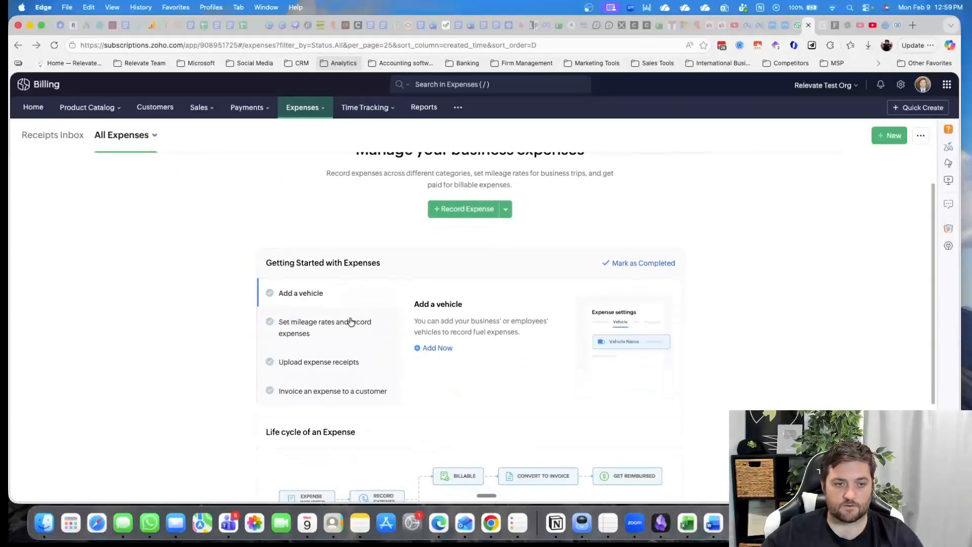
scroll(332, 388, down, 1)
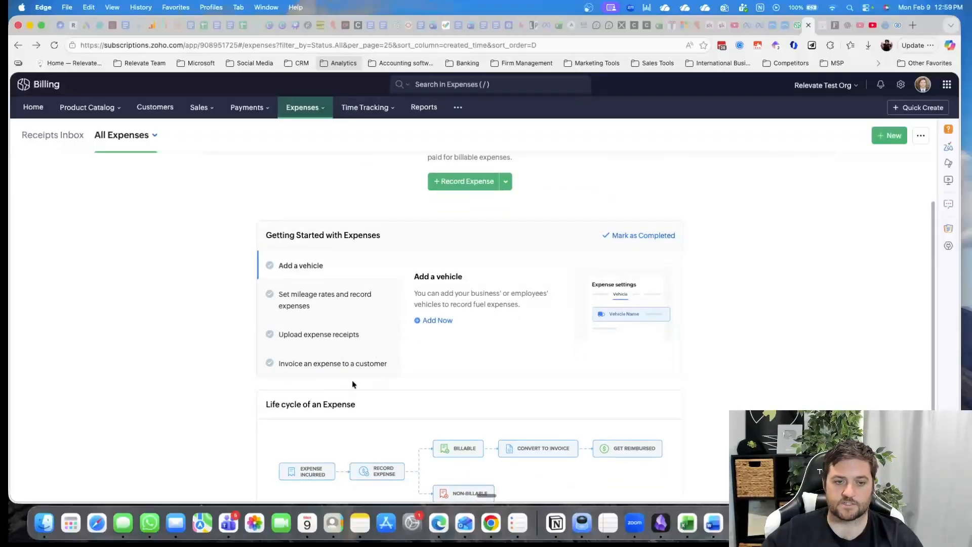
scroll(355, 382, down, 5)
scroll(357, 370, up, 9)
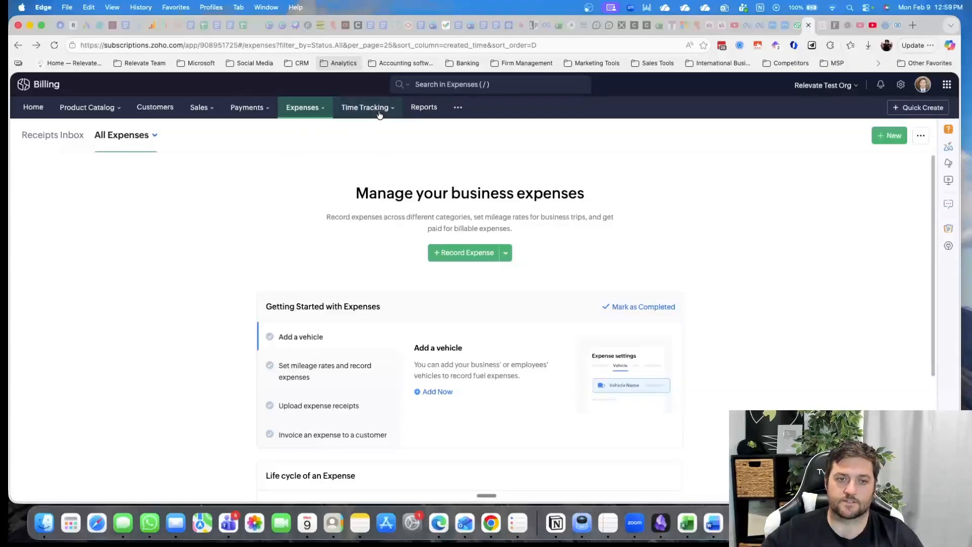
Open Recurring Expenses and review the life cycle of a recurring expense
mouse_move(314, 109)
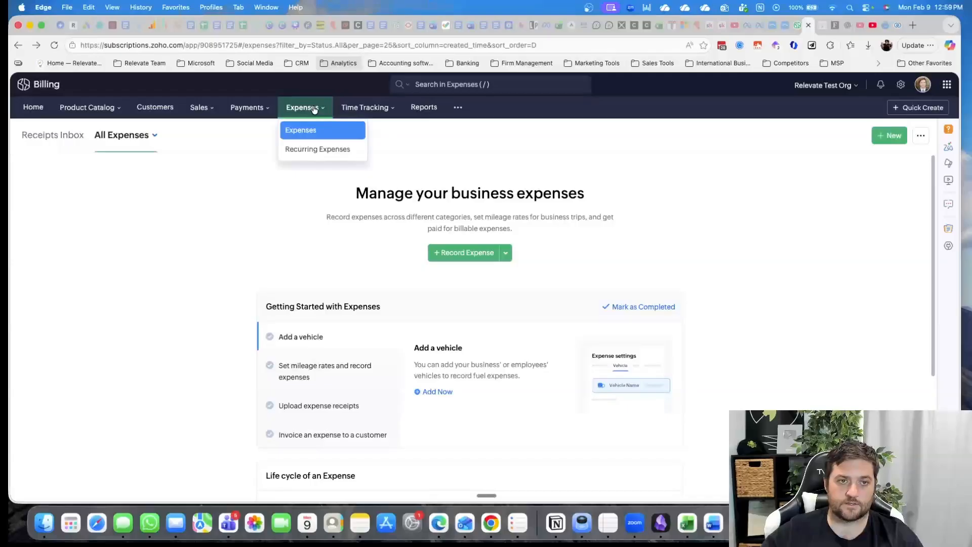
click(317, 149)
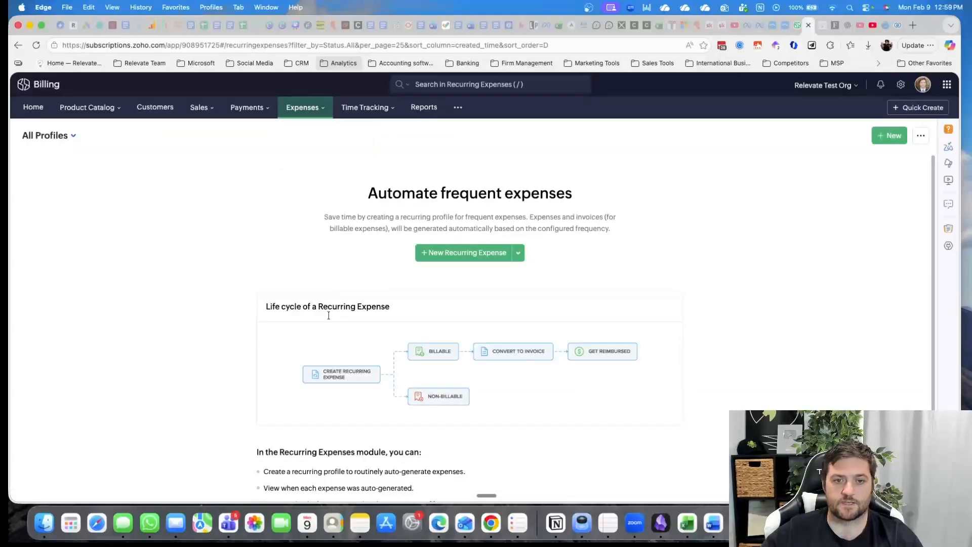
scroll(214, 343, down, 2)
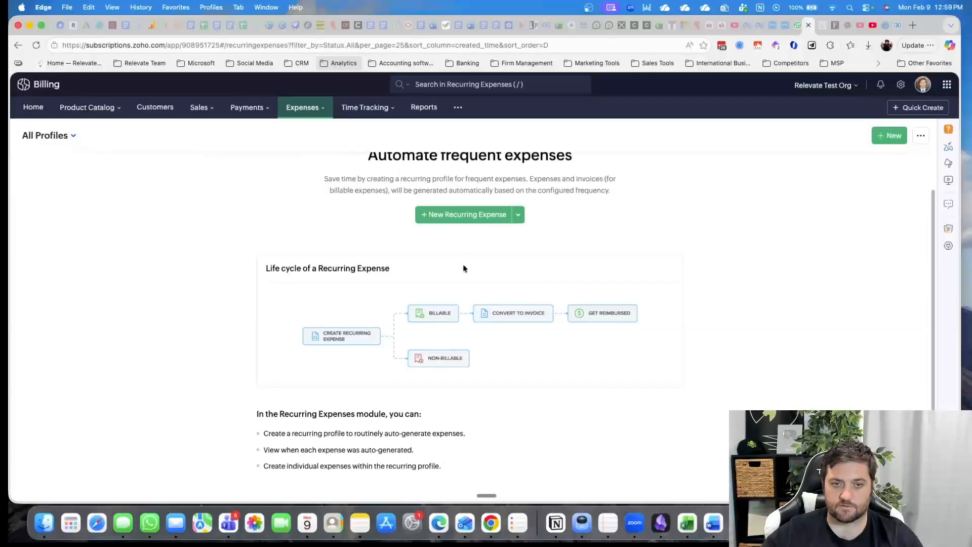
Check the customer choices on a new recurring expense form and cancel it without saving
click(470, 215)
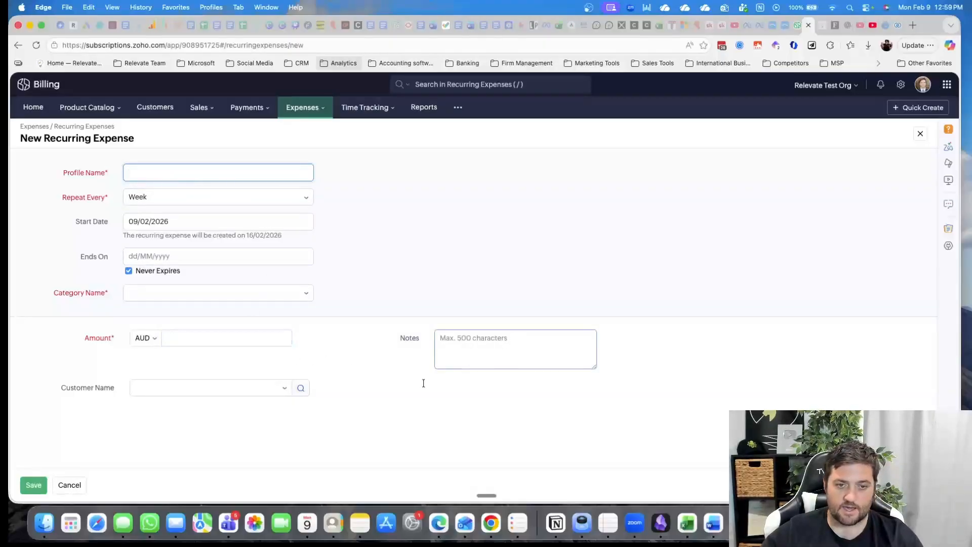
click(158, 388)
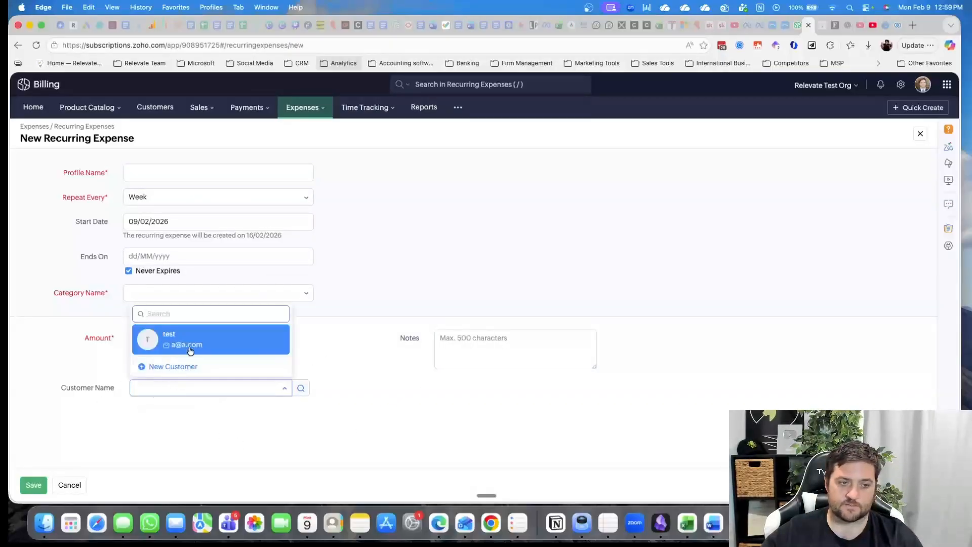
click(370, 361)
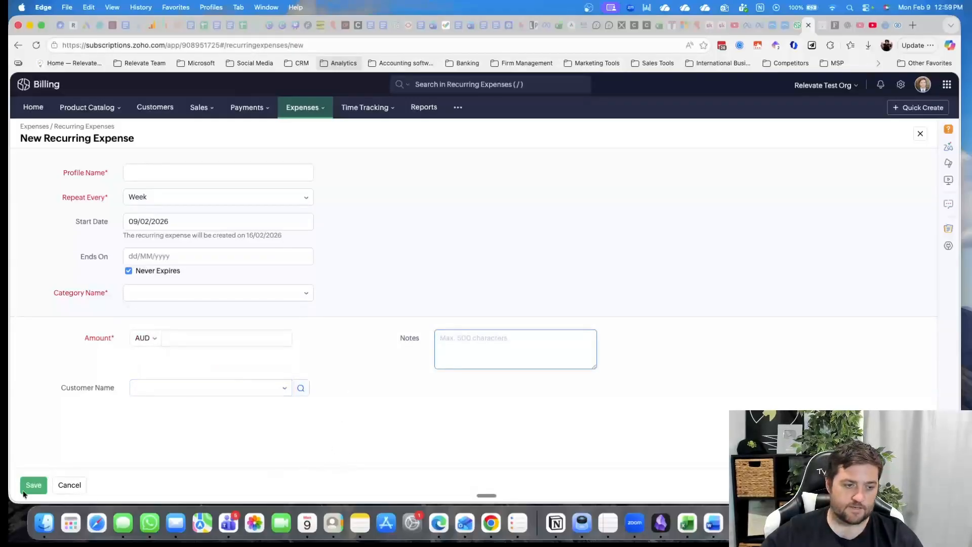
click(68, 485)
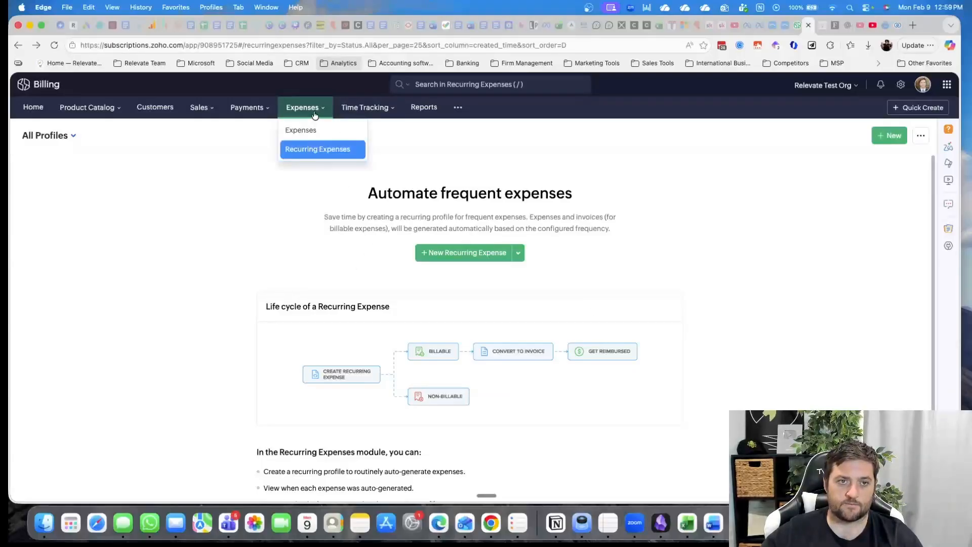
Start a new time tracking project named asdf with the billing method Based on Project Hours
click(369, 127)
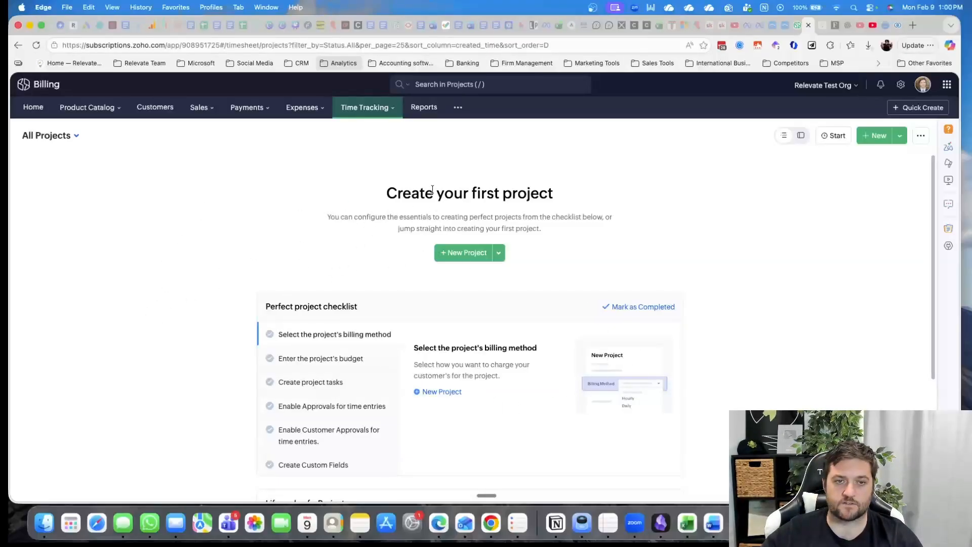
click(451, 252)
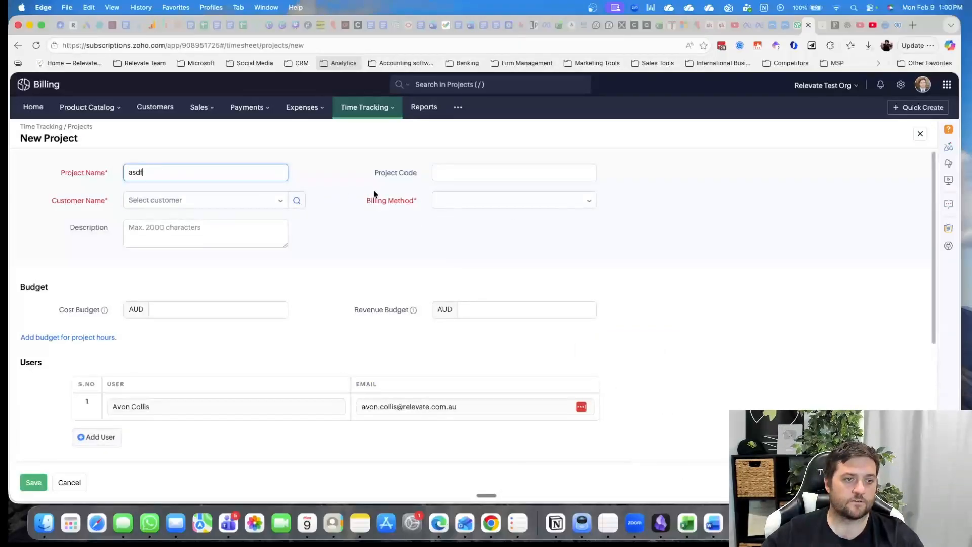
click(464, 202)
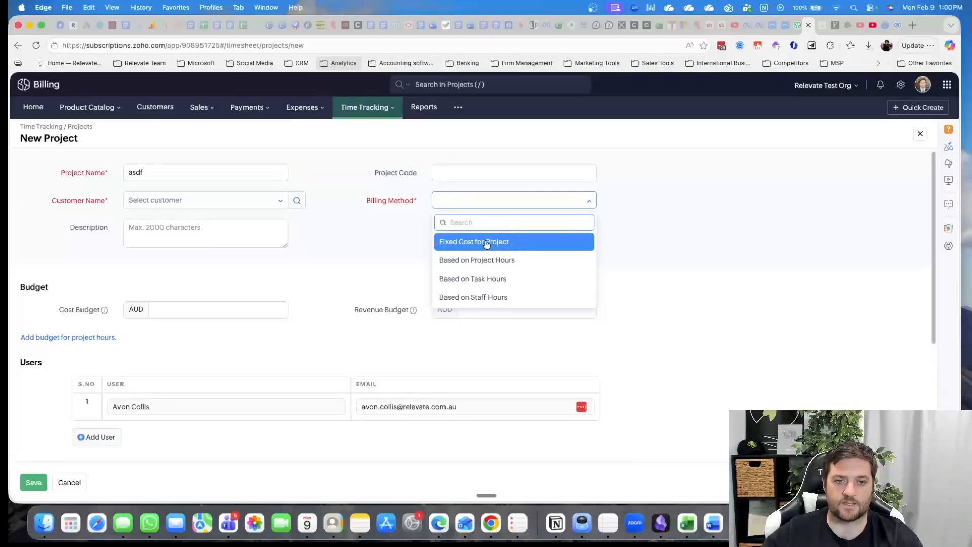
click(530, 264)
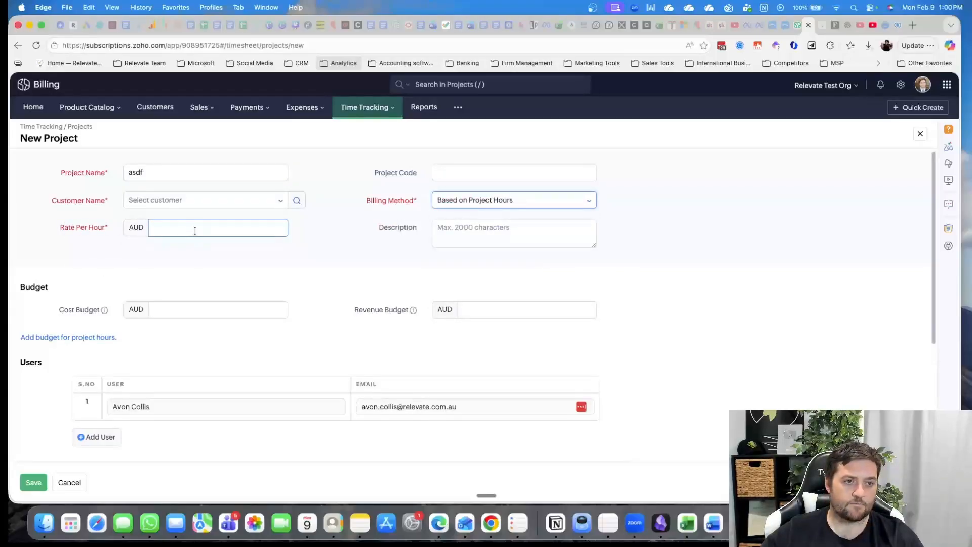
Set the project's description to asdf and its rate per hour to 1 AUD
text(1)
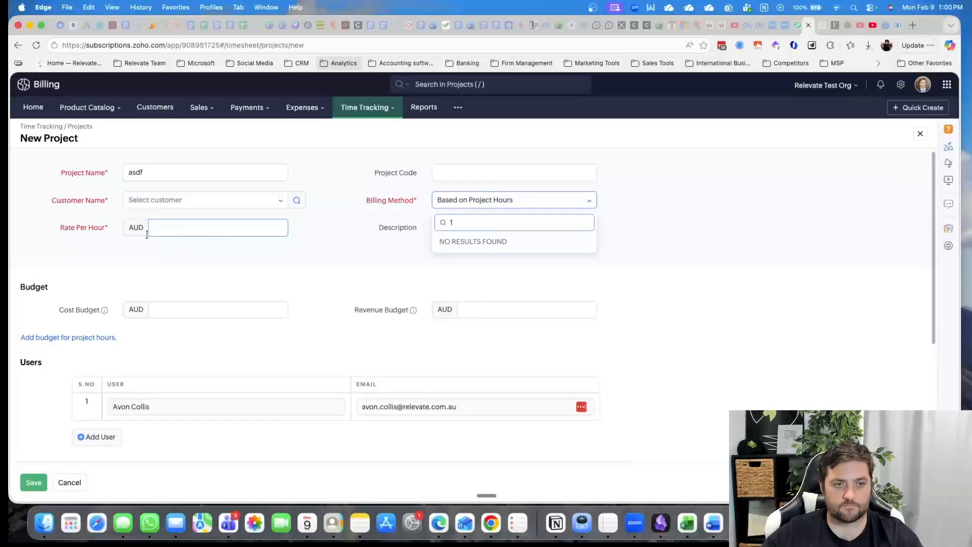
click(471, 231)
text(asdf)
click(202, 228)
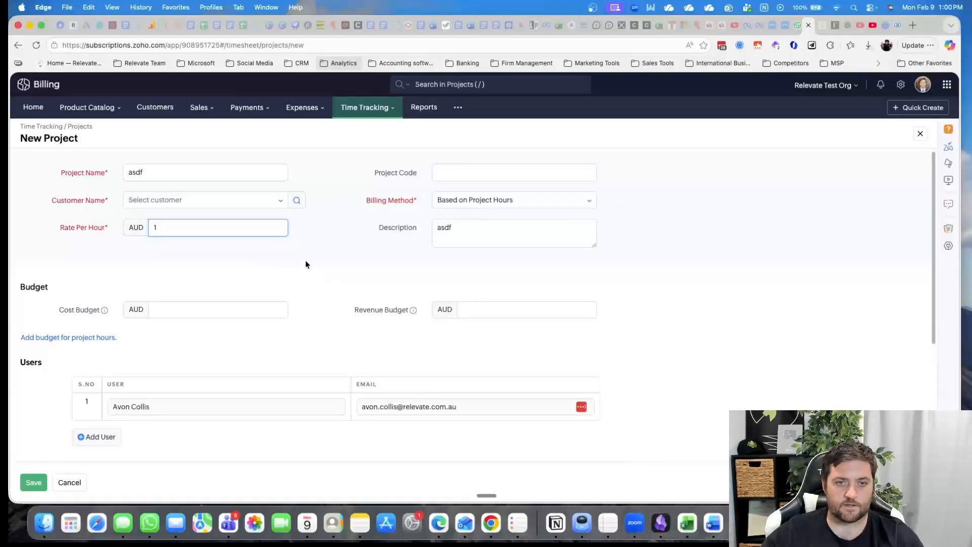
Review the new project form's cost and revenue budgets, users, project tasks and dashboard watchlist option
scroll(305, 287, down, 3)
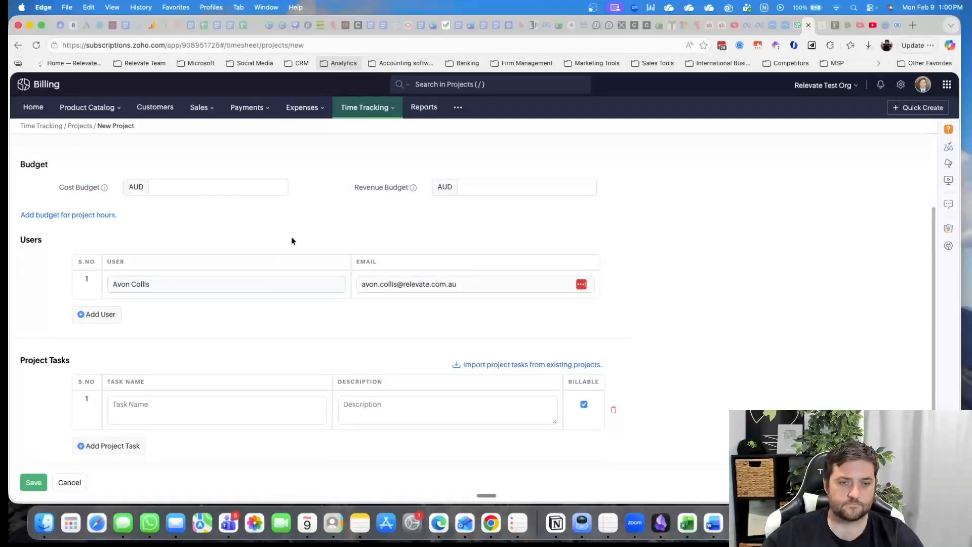
click(162, 188)
click(527, 191)
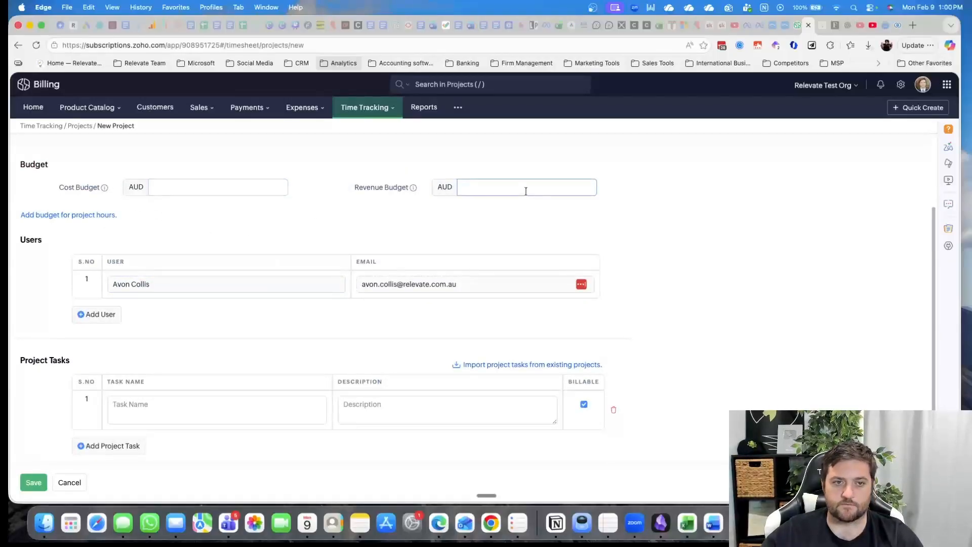
scroll(219, 242, down, 1)
scroll(220, 242, up, 1)
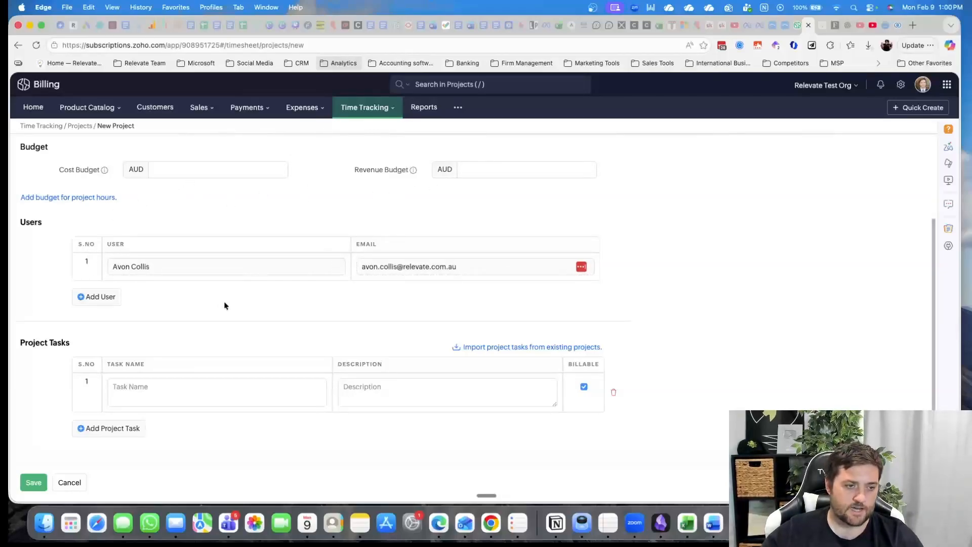
scroll(225, 307, down, 1)
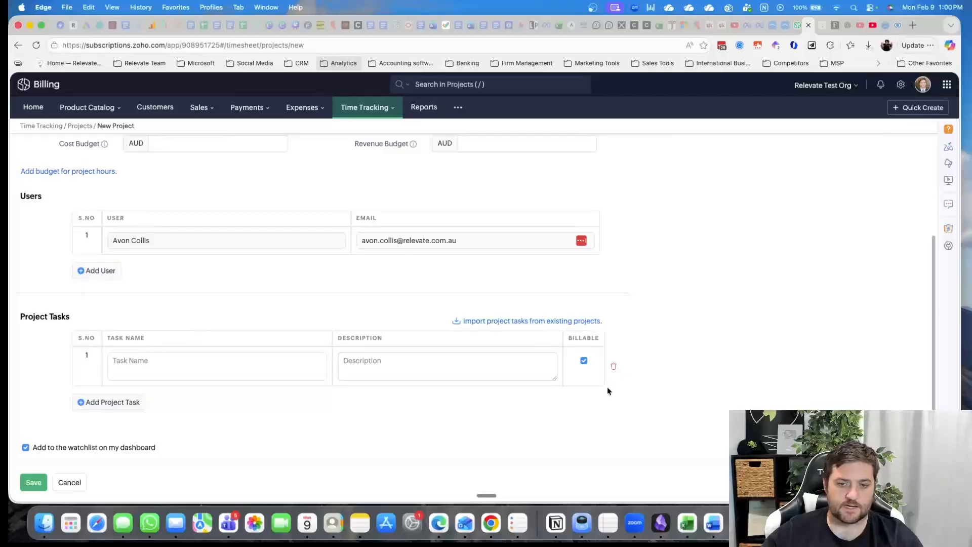
scroll(365, 348, down, 1)
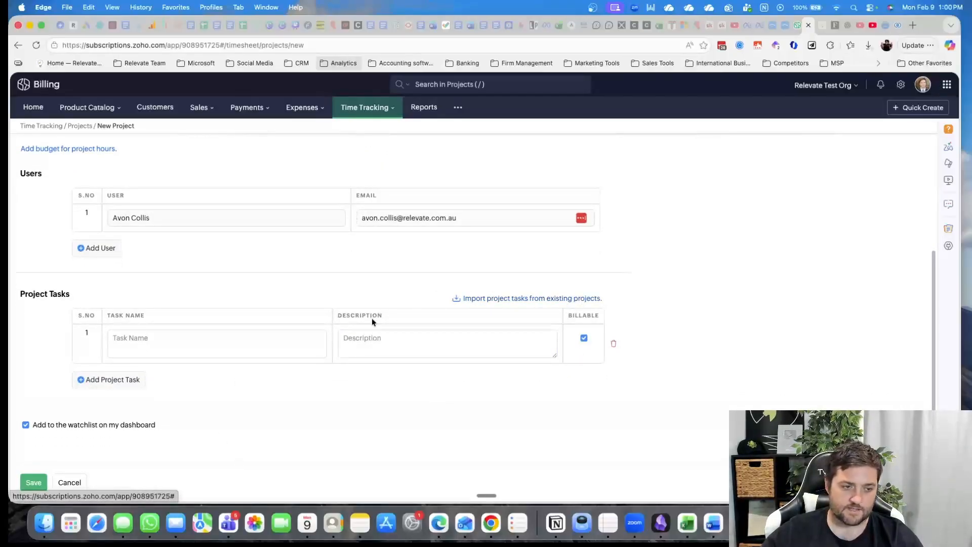
Enter a project task named asdf with the description asdf and try to save the project
click(154, 343)
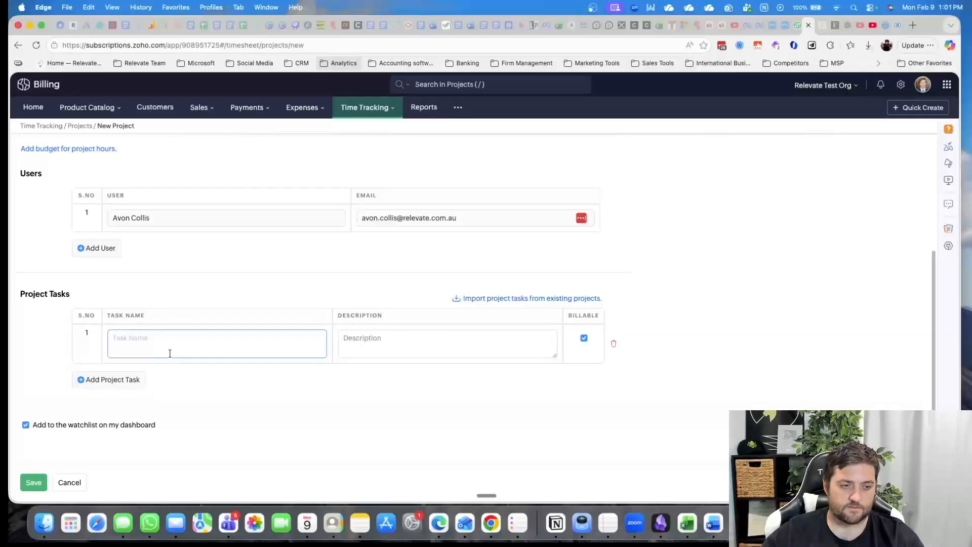
text(asdf)
click(402, 342)
text(asdf)
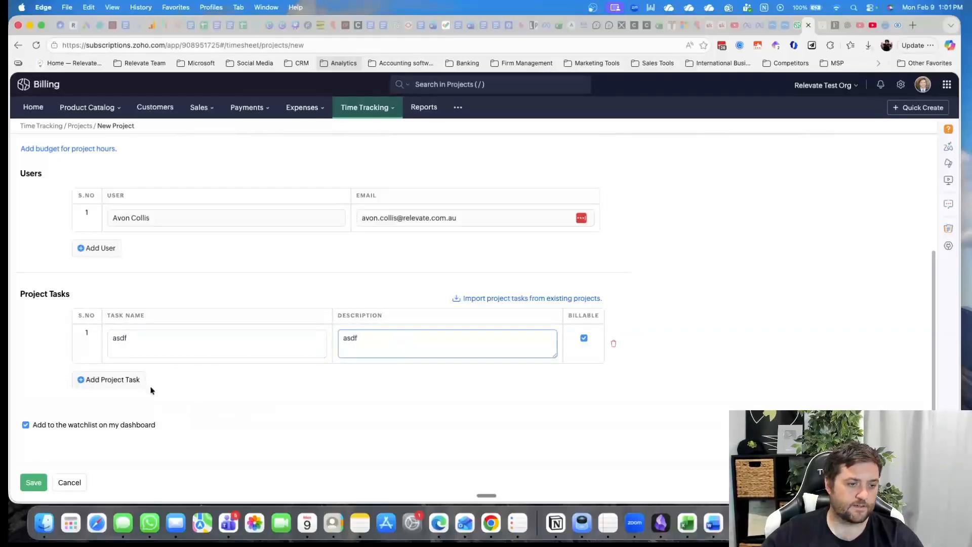
click(31, 486)
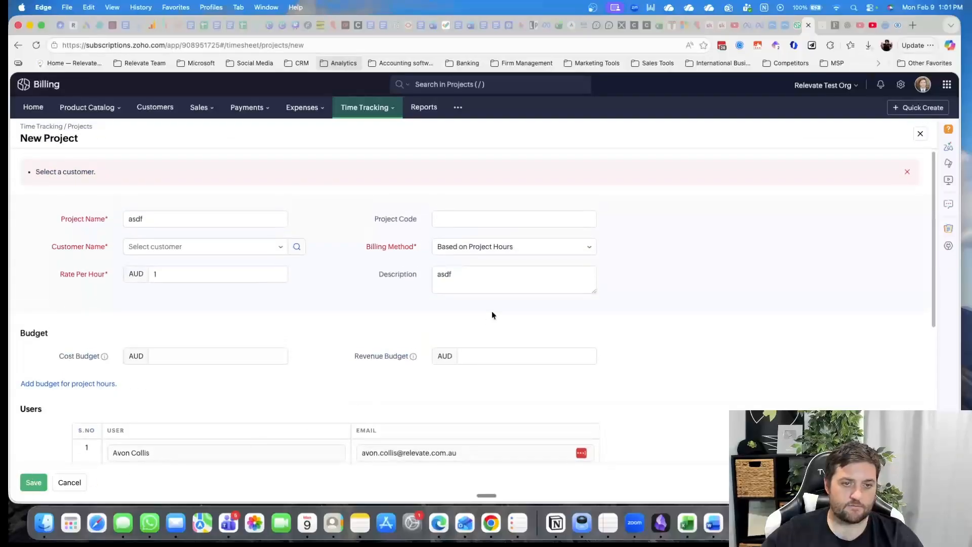
Assign the customer test to the new project and save it
click(201, 247)
click(201, 294)
scroll(86, 420, down, 5)
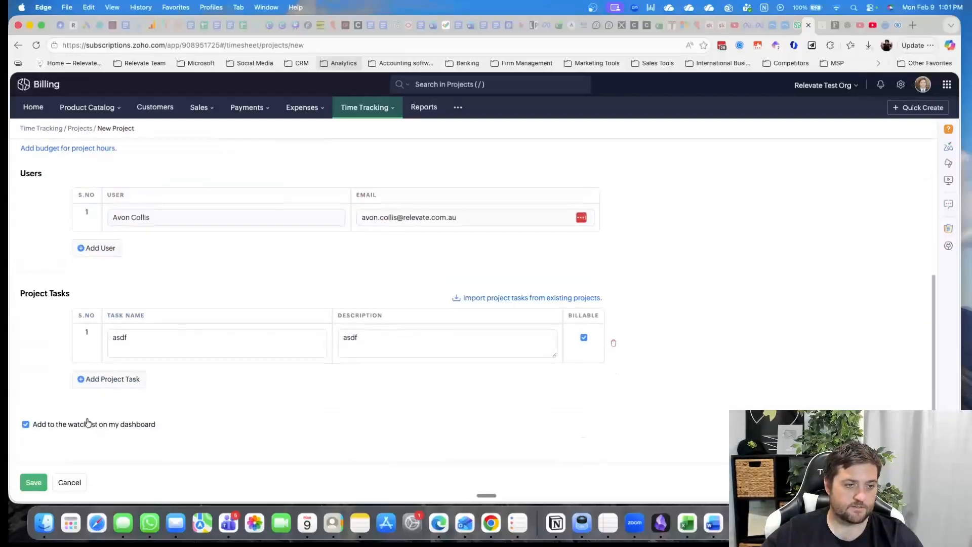
click(33, 489)
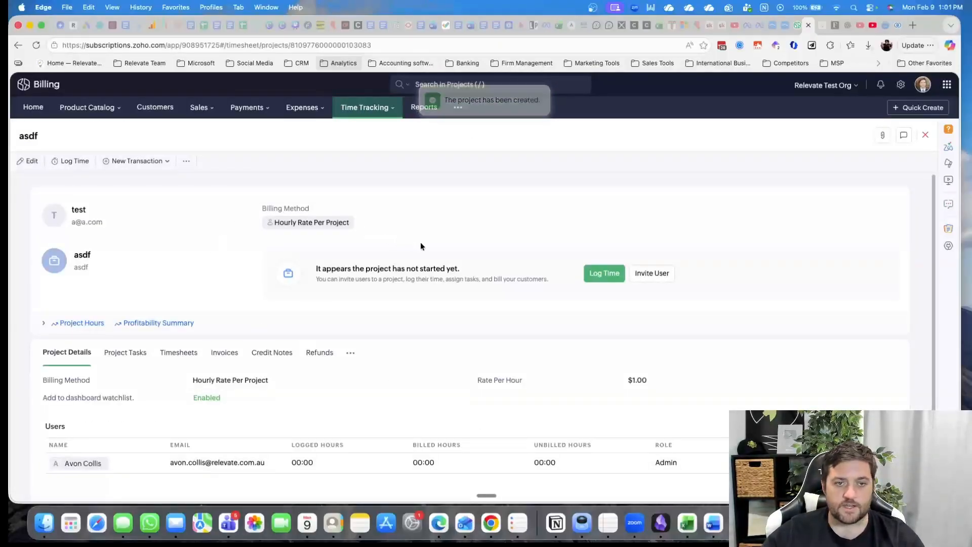
Review the asdf project's tasks, timesheets, invoices, credit notes, refunds and additional section choices
scroll(218, 319, down, 4)
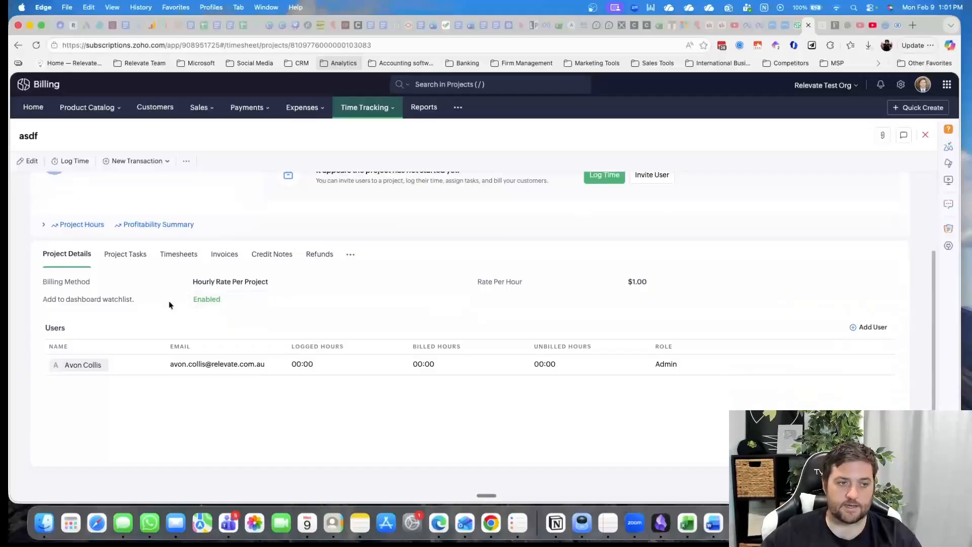
click(128, 259)
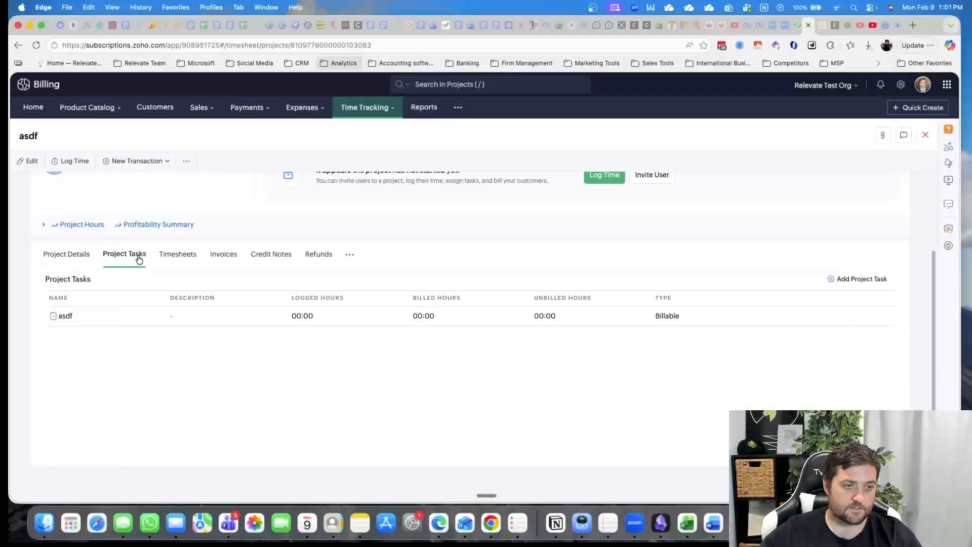
click(182, 258)
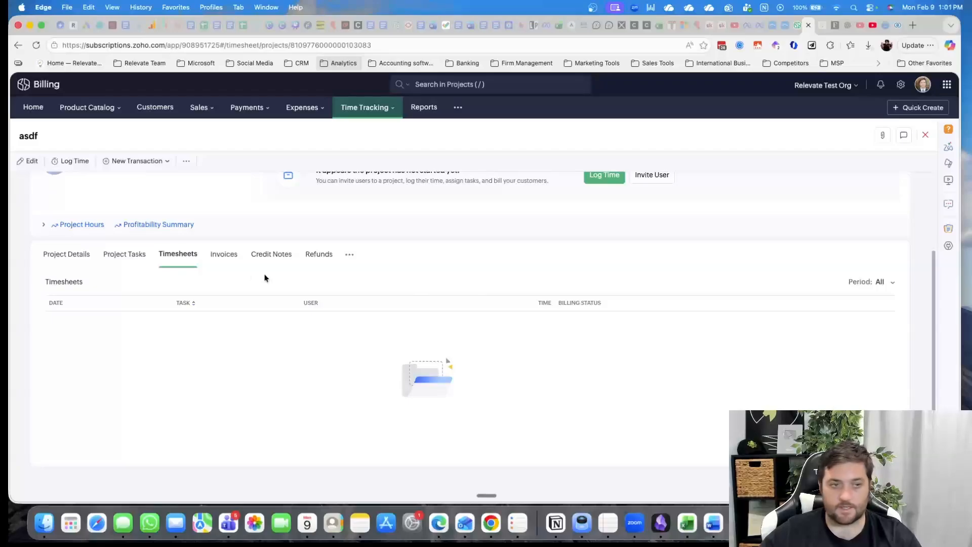
click(218, 254)
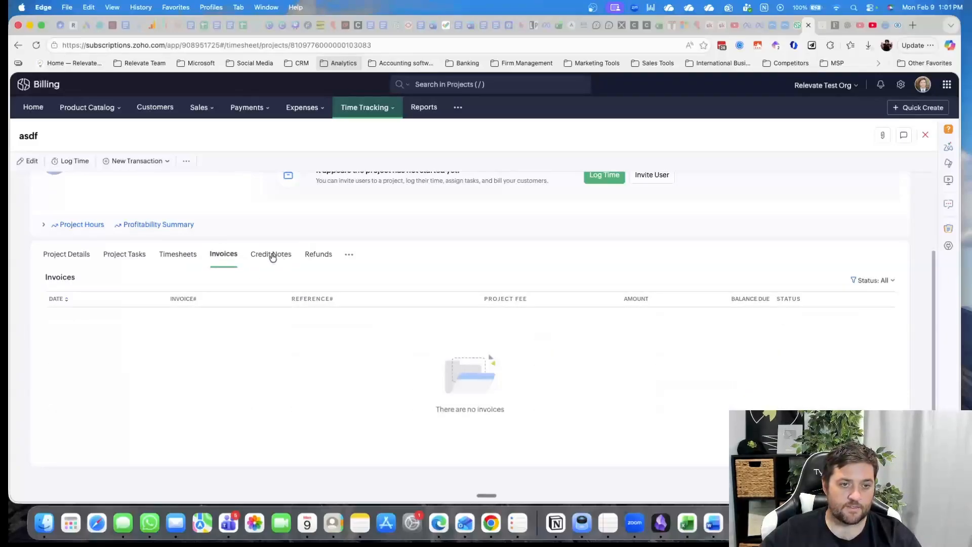
click(276, 258)
click(320, 254)
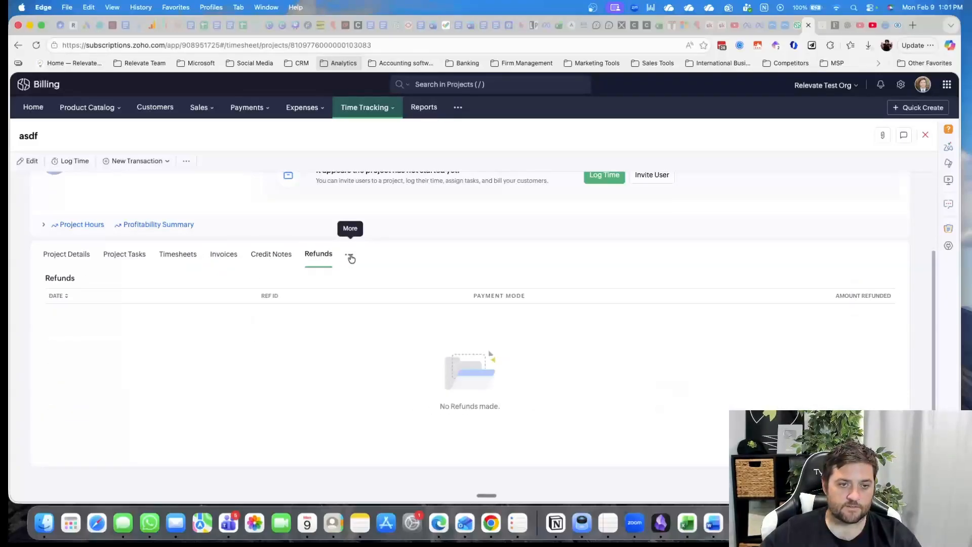
click(349, 255)
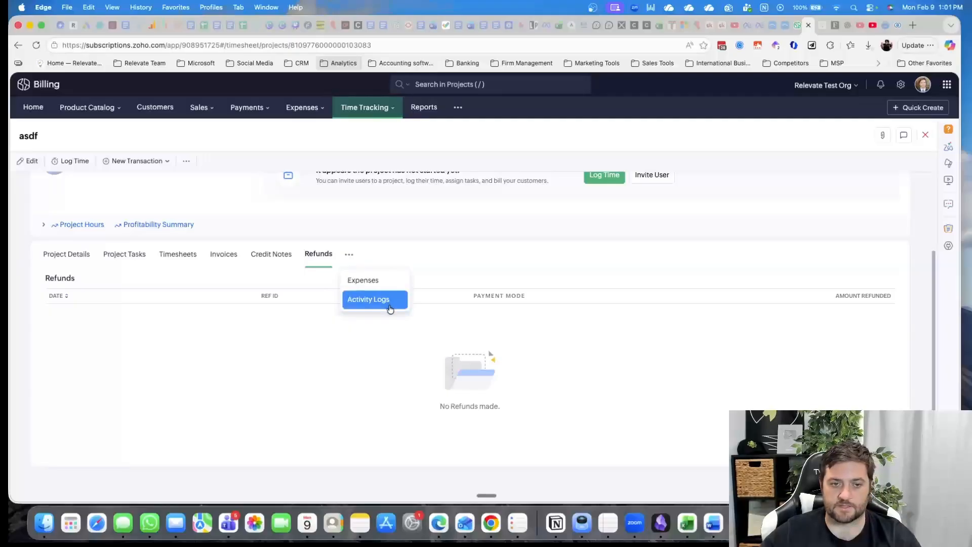
click(572, 254)
scroll(554, 310, up, 3)
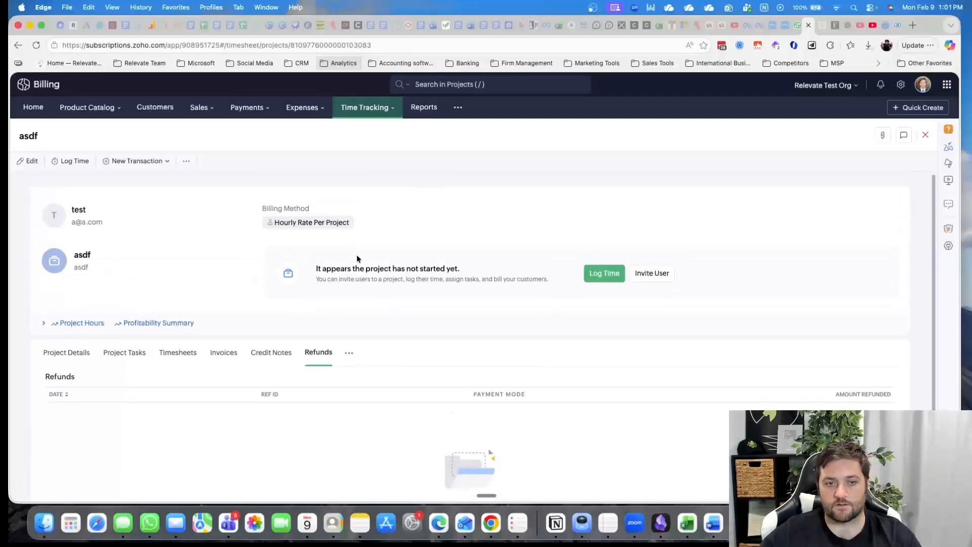
Start a time log entry for the project's asdf task with a time spent of 01:00
click(593, 277)
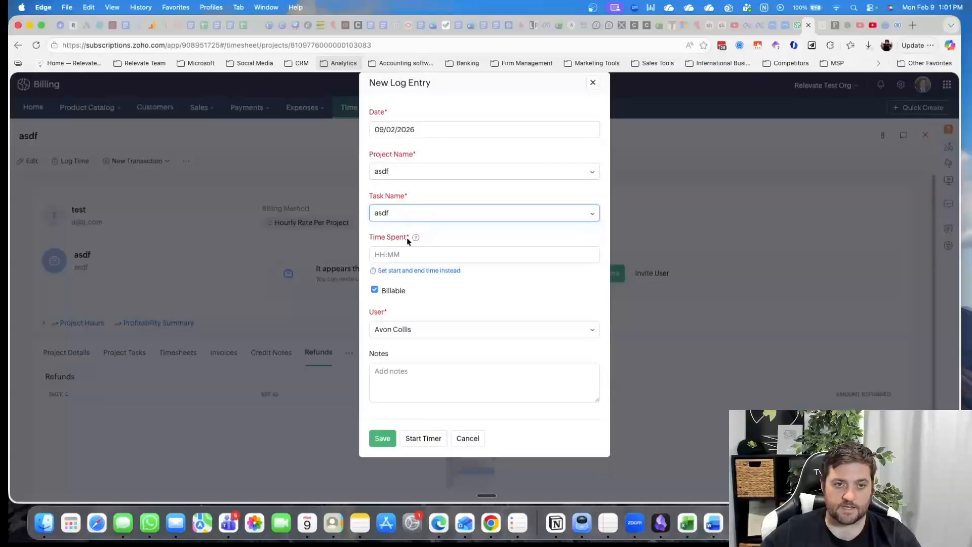
click(398, 254)
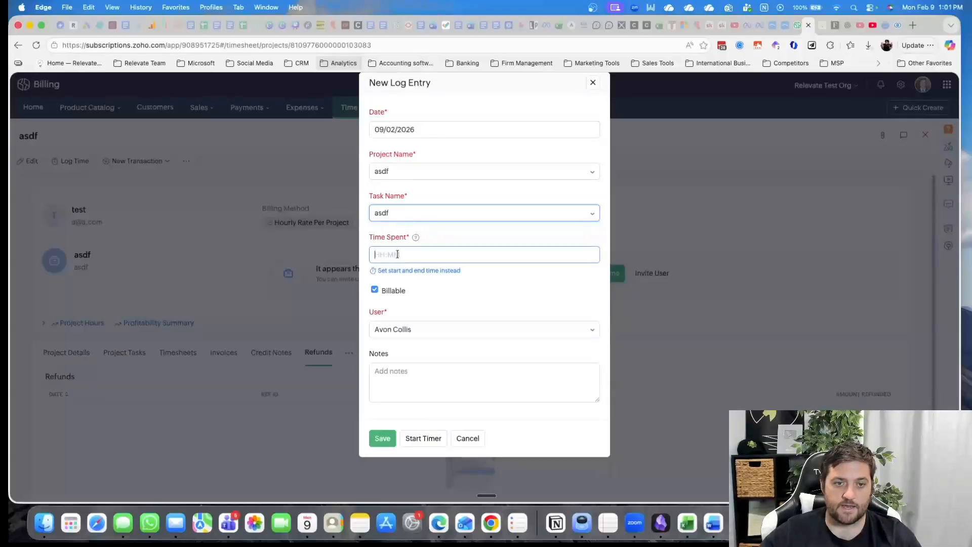
click(494, 296)
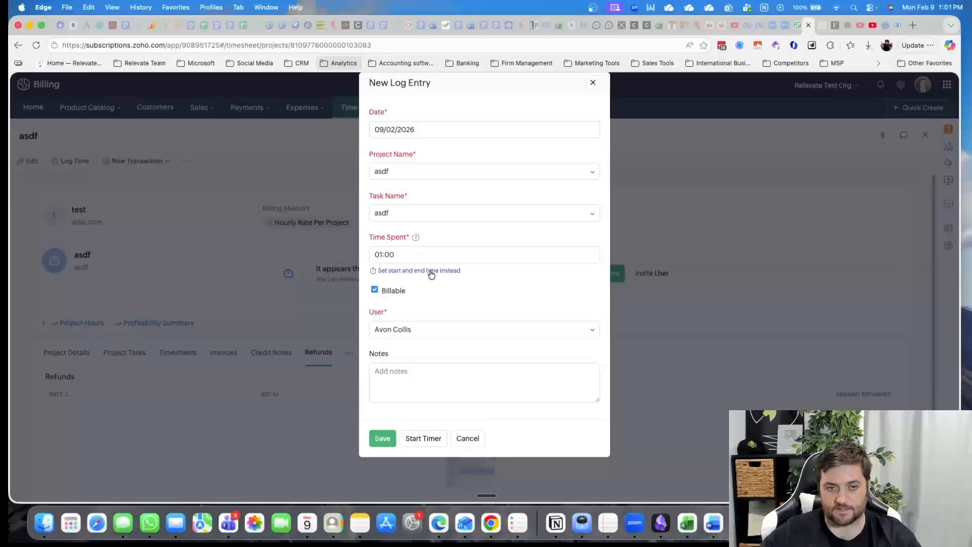
Switch the log entry to start and end times and set them to 11:00 and 12:00
click(425, 271)
click(406, 256)
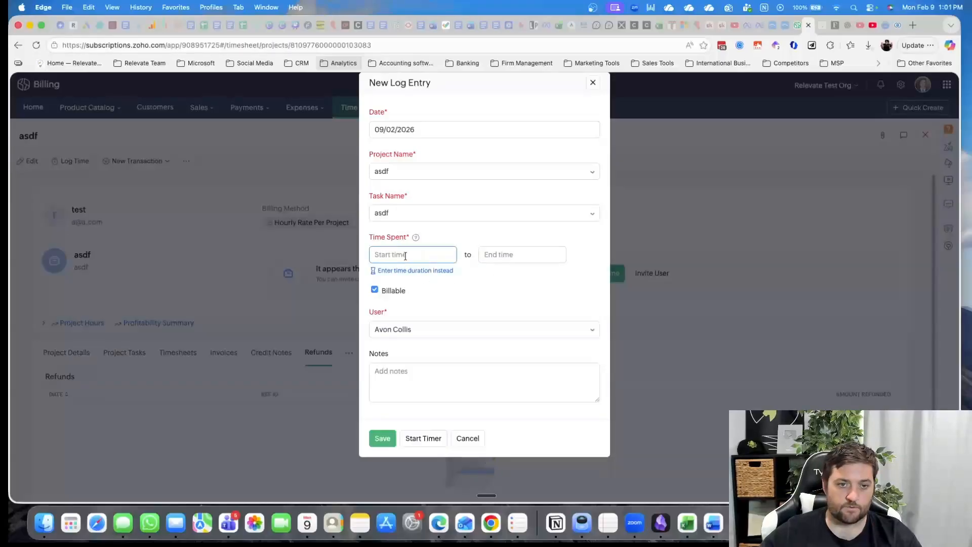
click(407, 257)
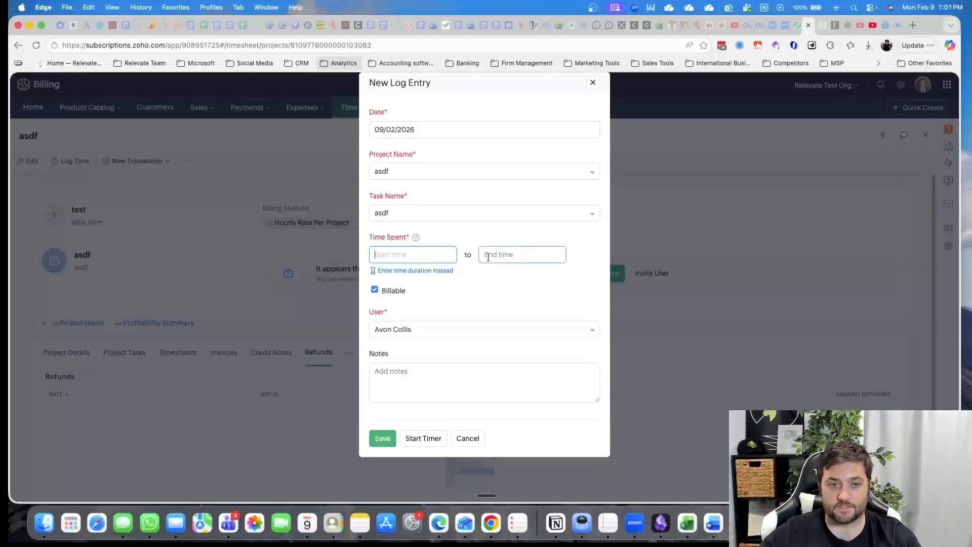
text(11)
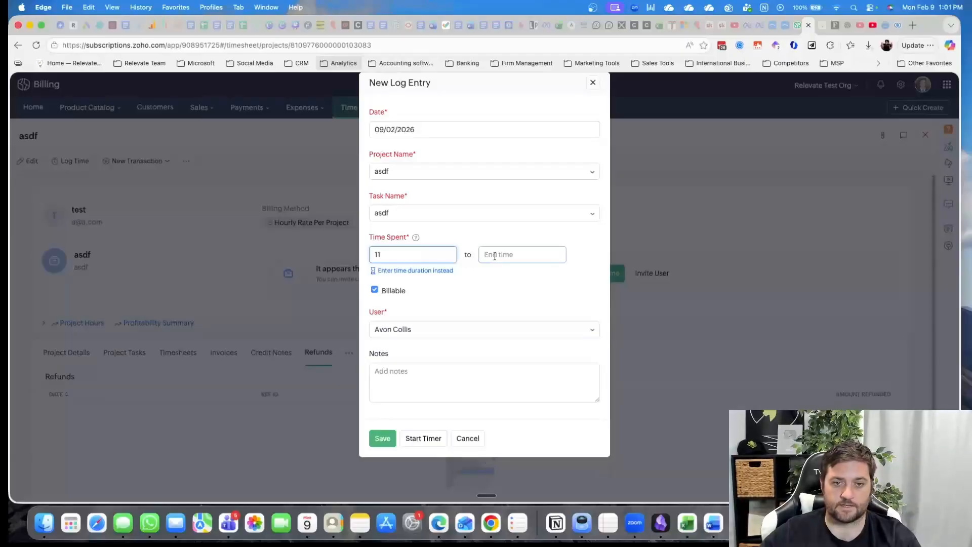
click(500, 256)
text(12)
click(456, 310)
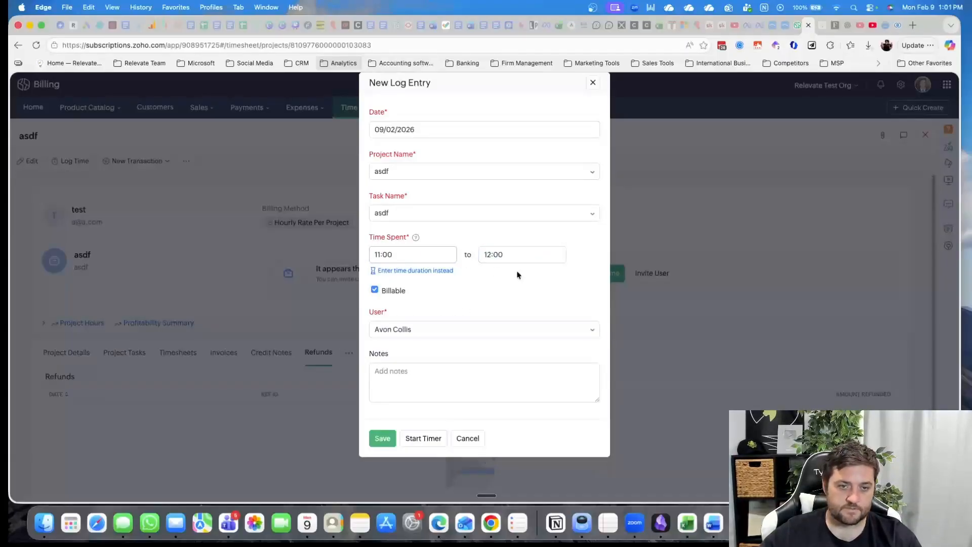
Add the note asdf to the log entry and save it
click(430, 372)
text(asdf)
click(378, 442)
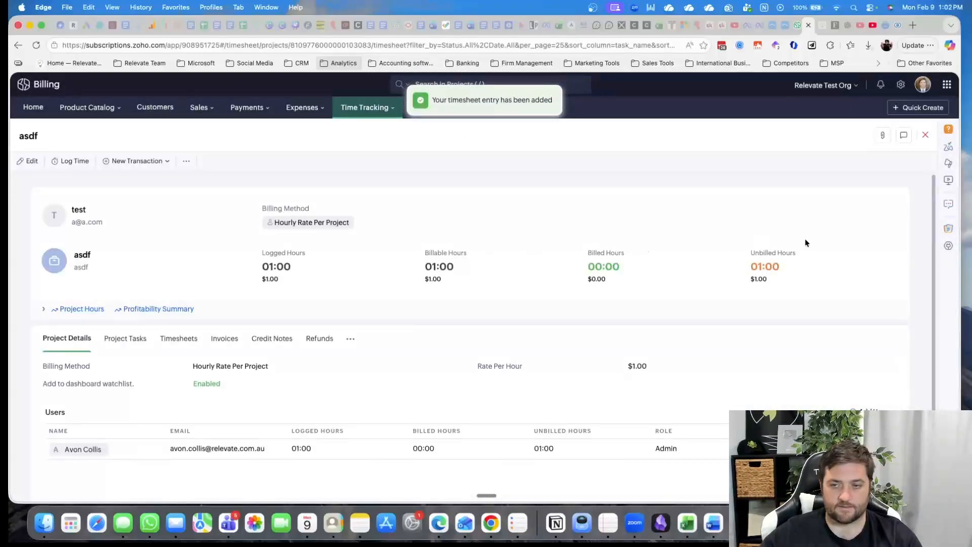
Open the timesheets list and start a timer from the asdf time entry, confirming a new log for the task
scroll(478, 337, down, 3)
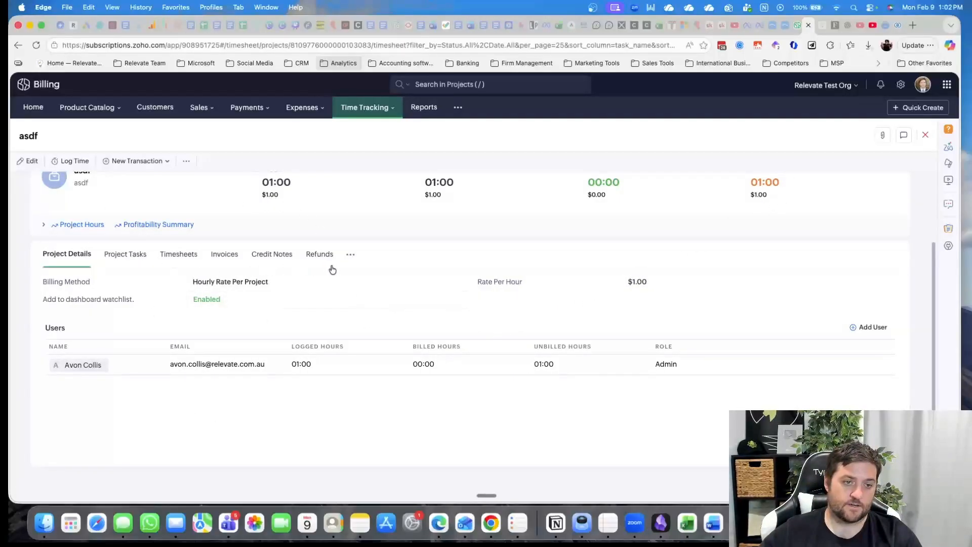
scroll(206, 443, up, 3)
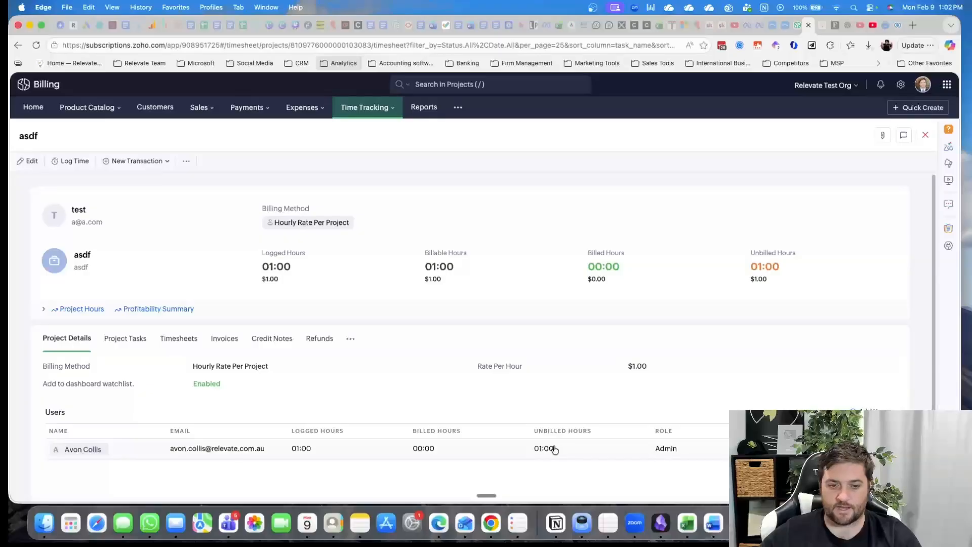
mouse_move(365, 108)
click(369, 148)
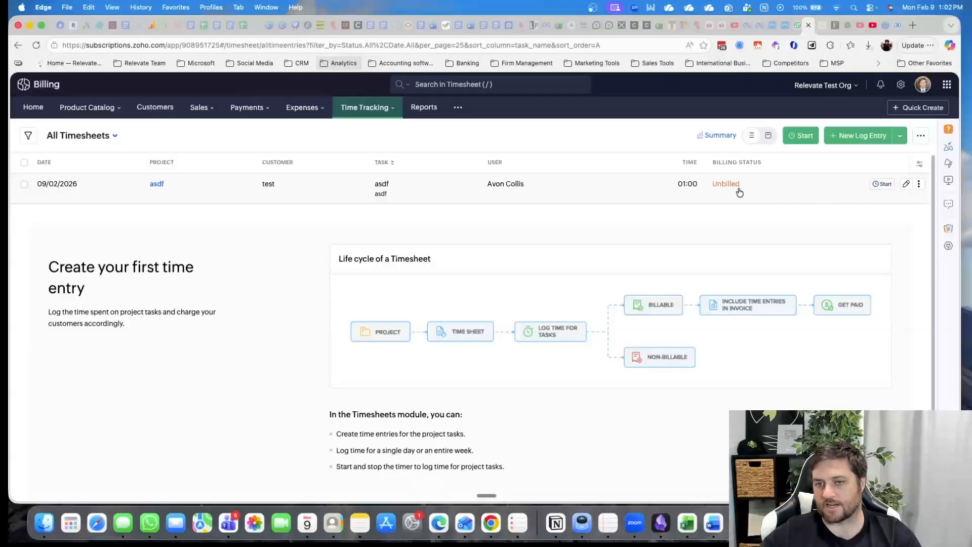
click(881, 184)
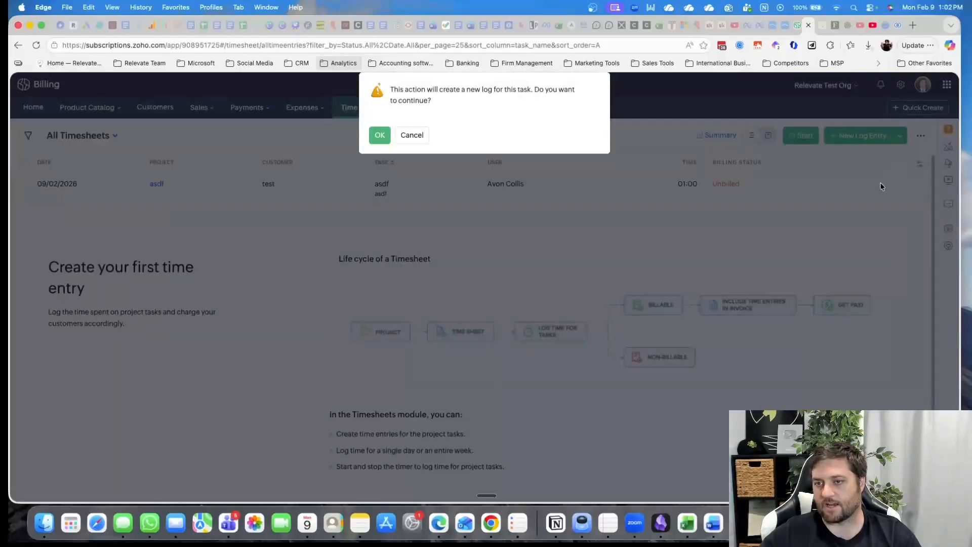
click(376, 137)
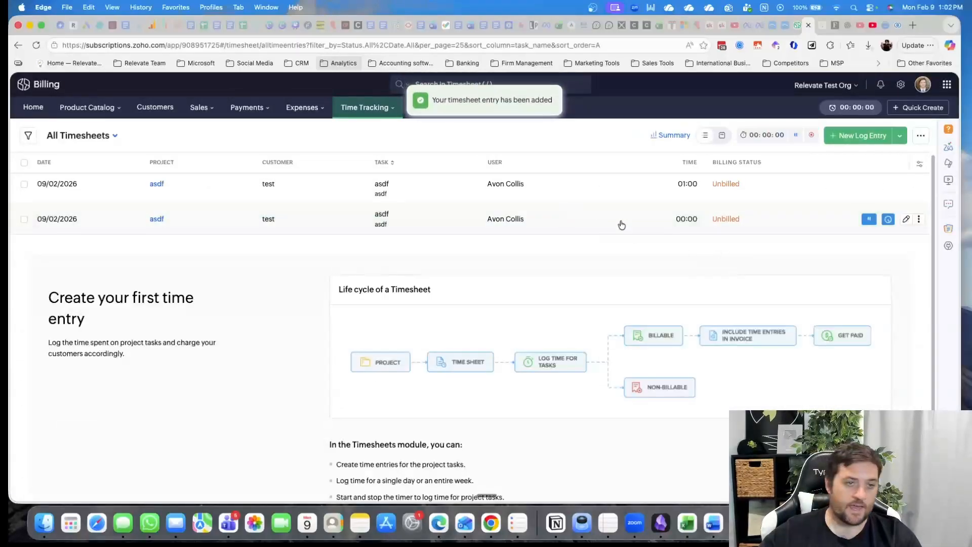
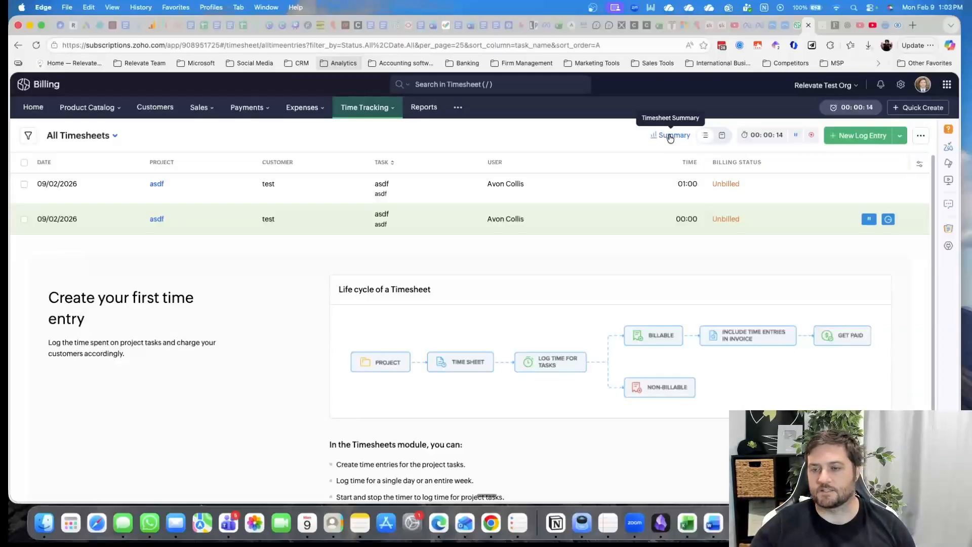
Stop the running timer on the asdf time entry and open a new weekly time log
click(901, 136)
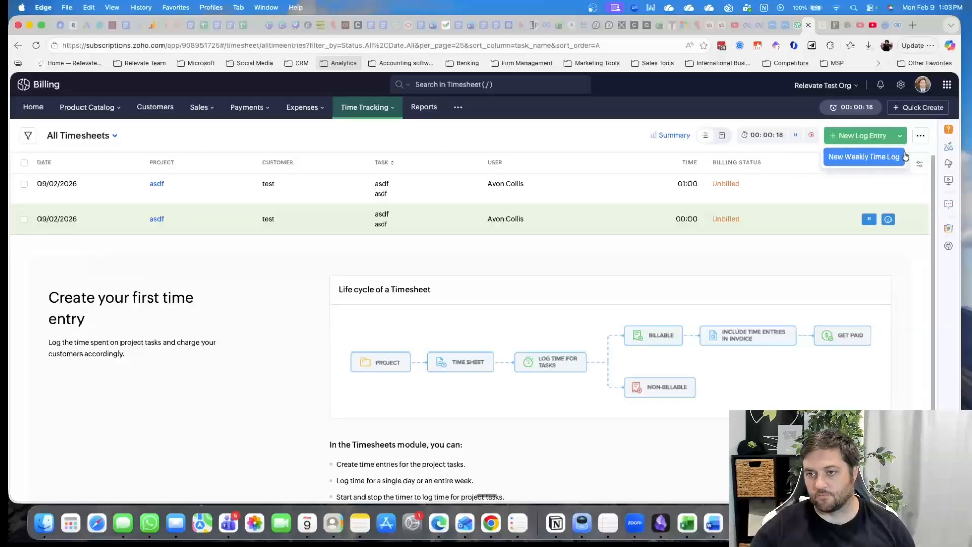
click(889, 220)
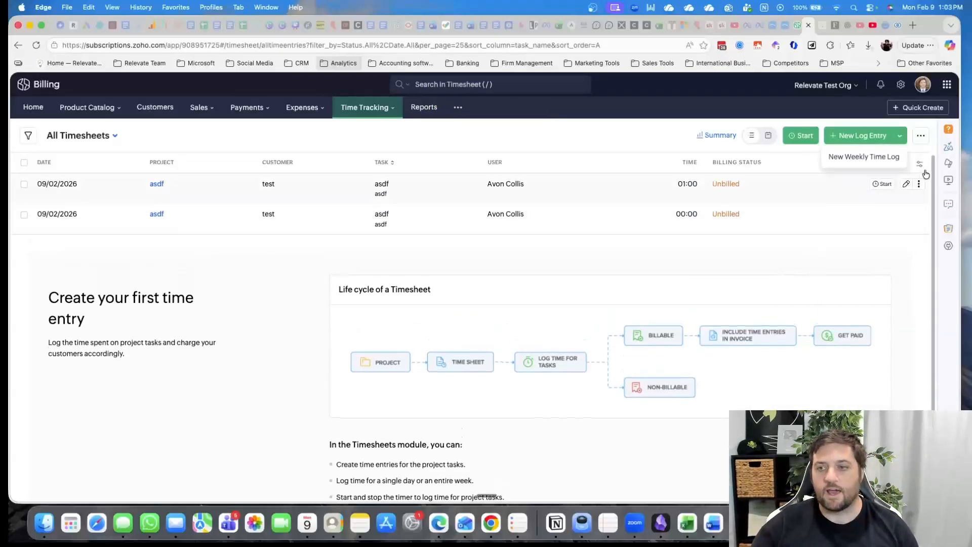
click(894, 162)
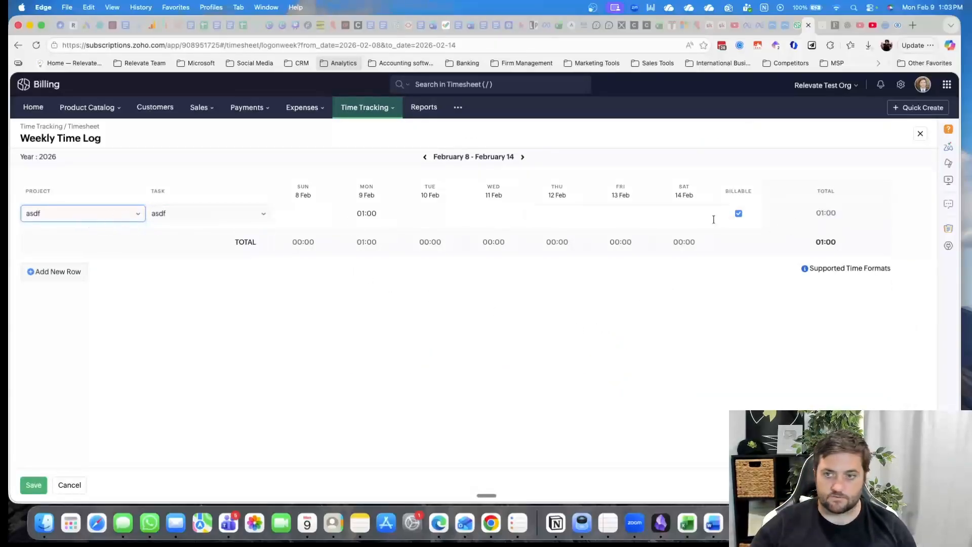
Add a weekly log row for project asdf and task asdf with 01:00 on Tuesday 10 Feb
click(73, 270)
click(56, 238)
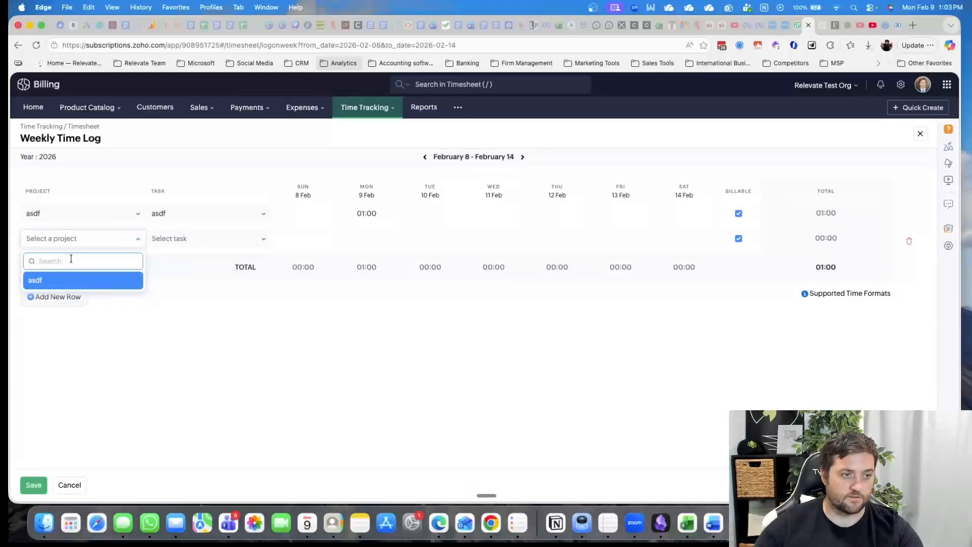
click(57, 282)
click(192, 240)
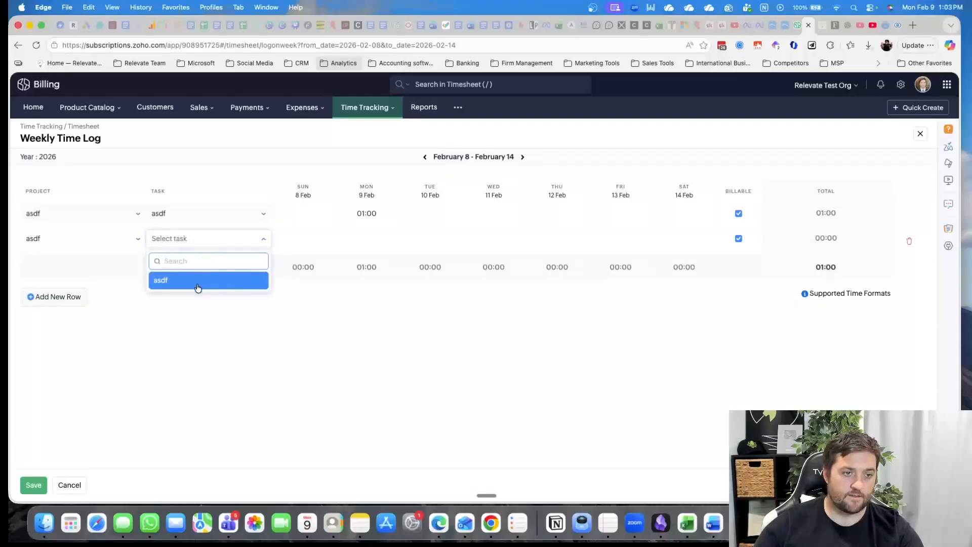
click(198, 280)
click(416, 239)
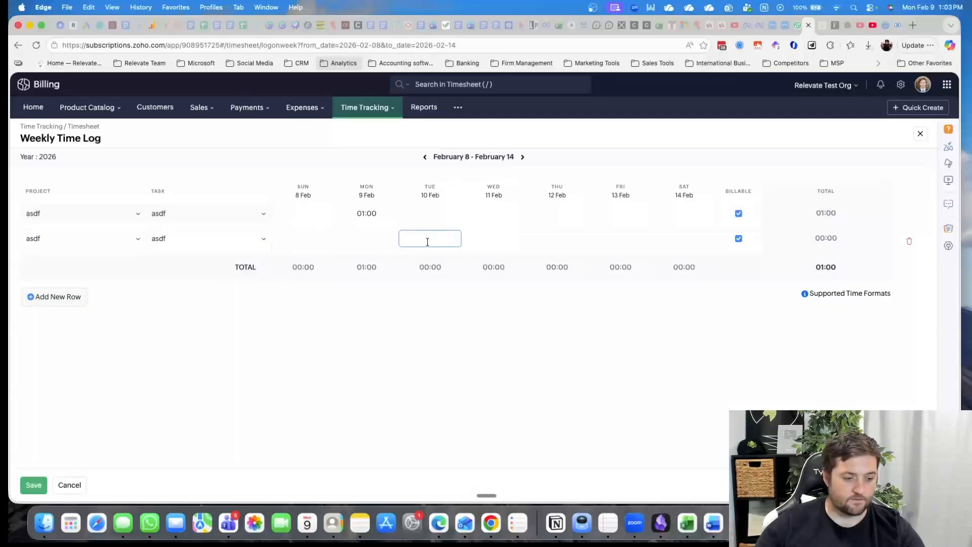
text(1)
click(548, 336)
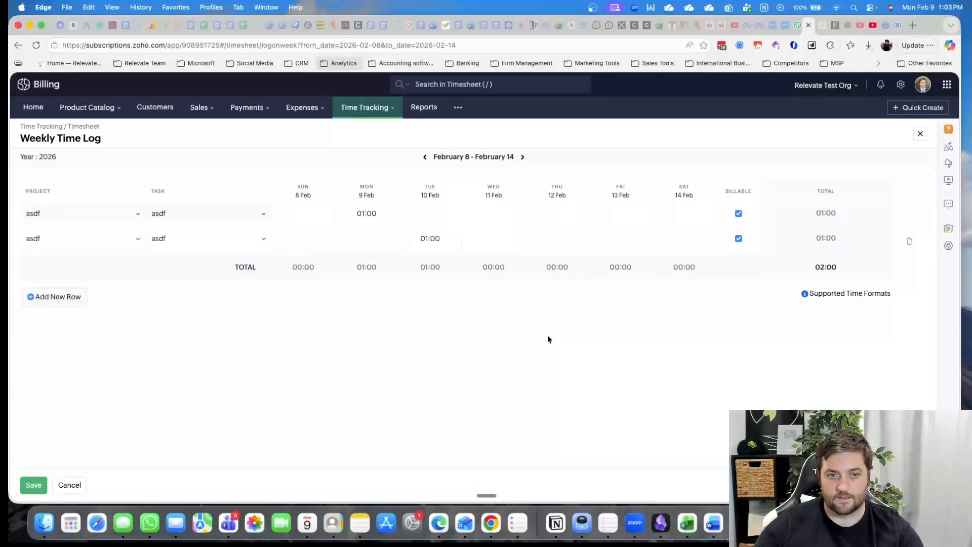
Add another row for project asdf and task asdf with 01:00 on Wednesday 11 Feb, and save the weekly log
click(40, 297)
click(498, 264)
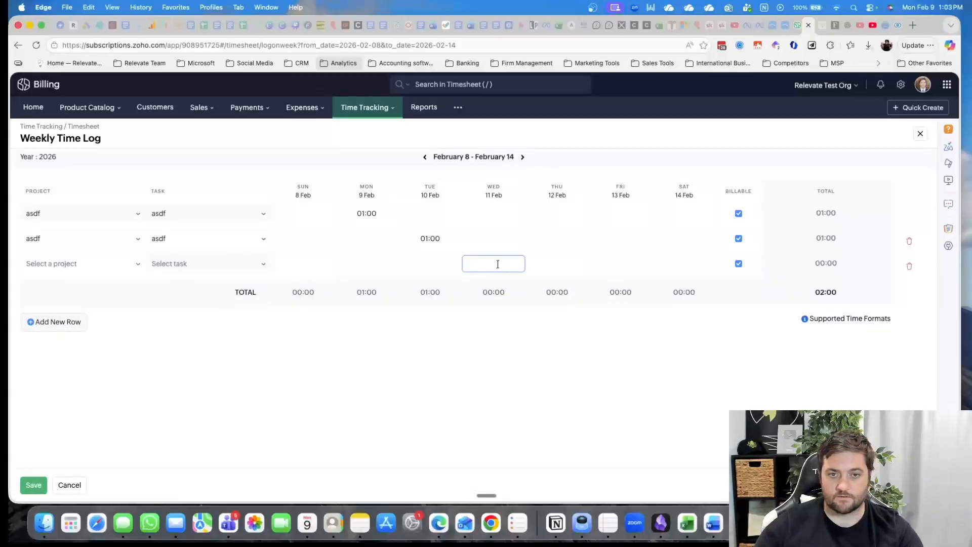
click(107, 265)
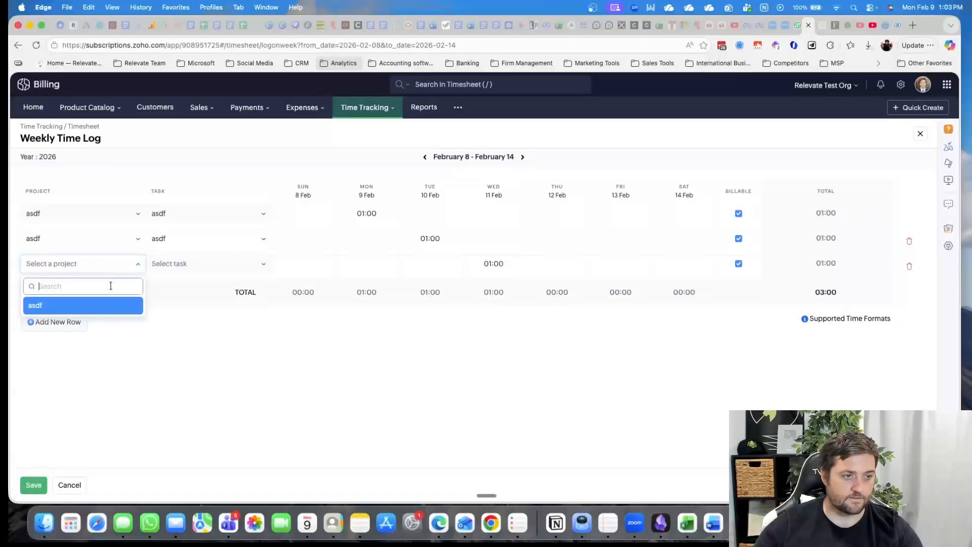
click(102, 306)
click(212, 266)
click(203, 304)
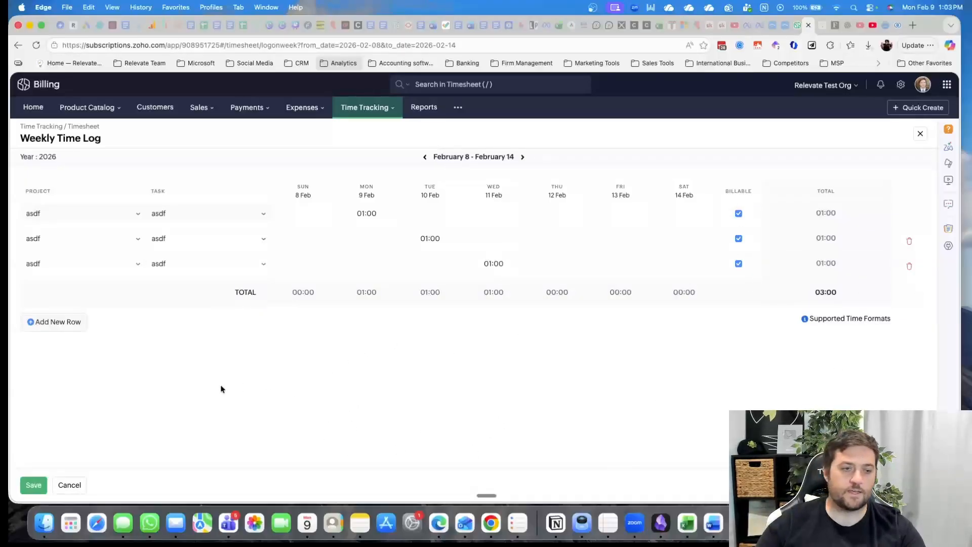
click(29, 486)
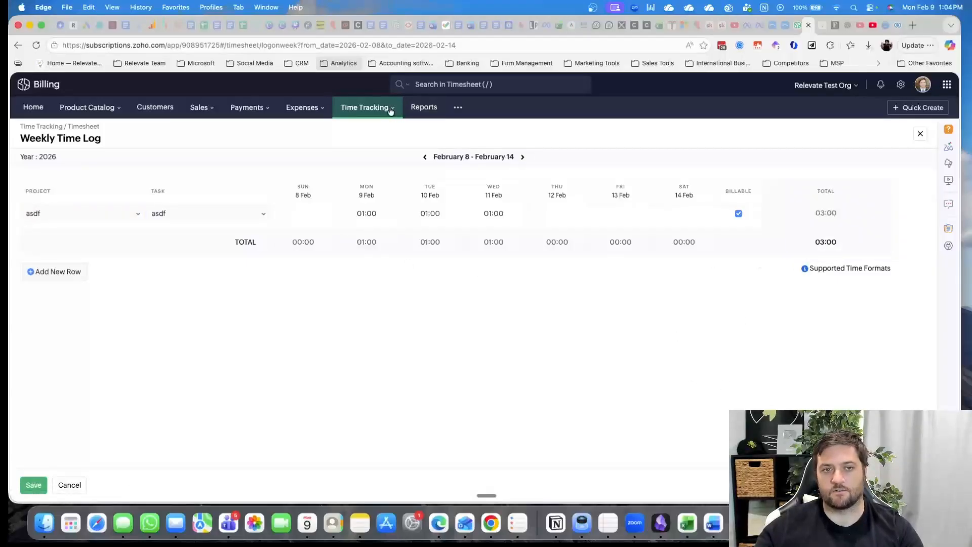
Open the Reports Center and look through the full list of reports and the report categories
click(423, 107)
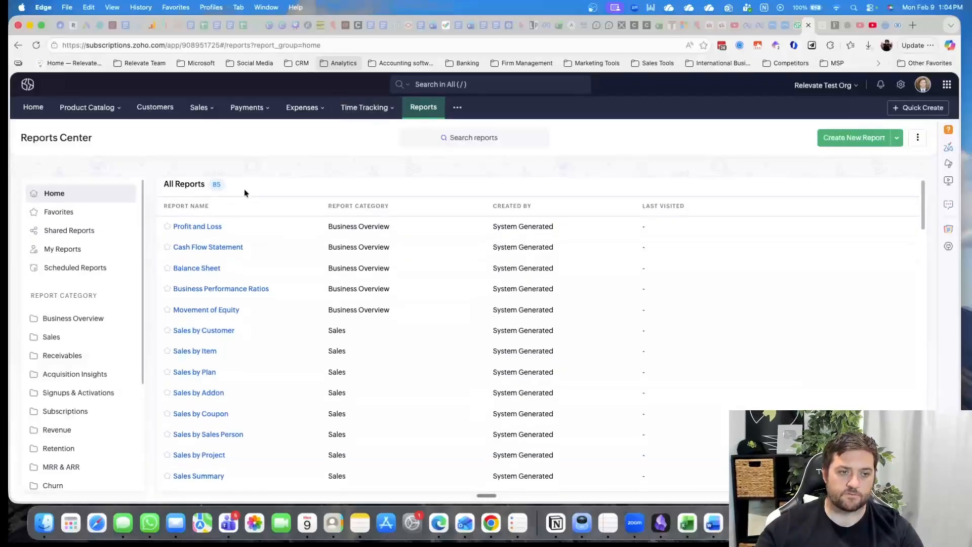
scroll(319, 253, down, 3)
scroll(269, 263, up, 3)
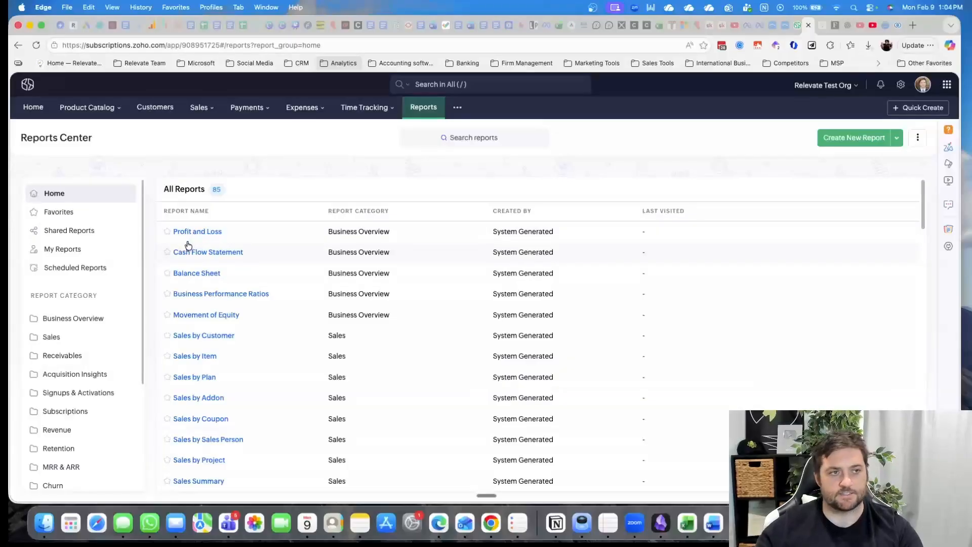
scroll(203, 258, down, 5)
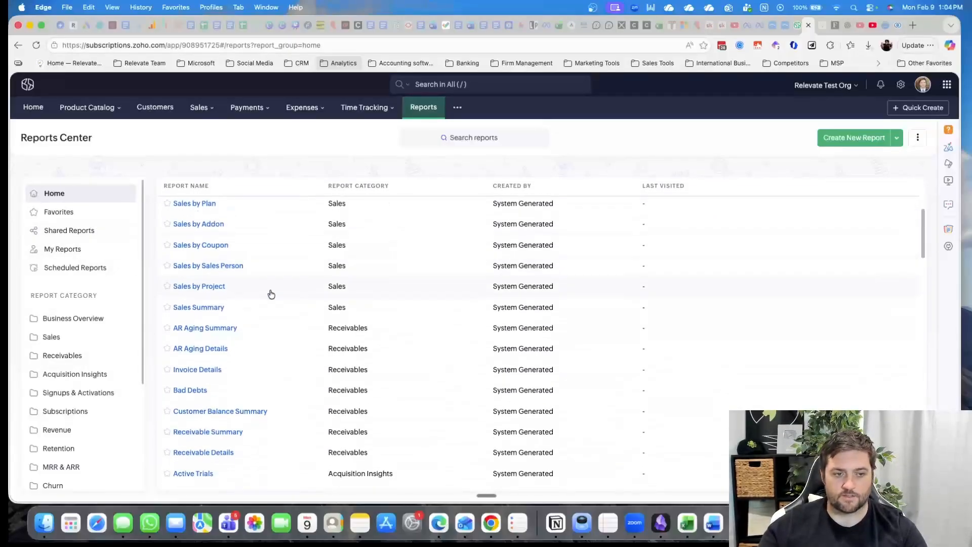
scroll(271, 294, down, 12)
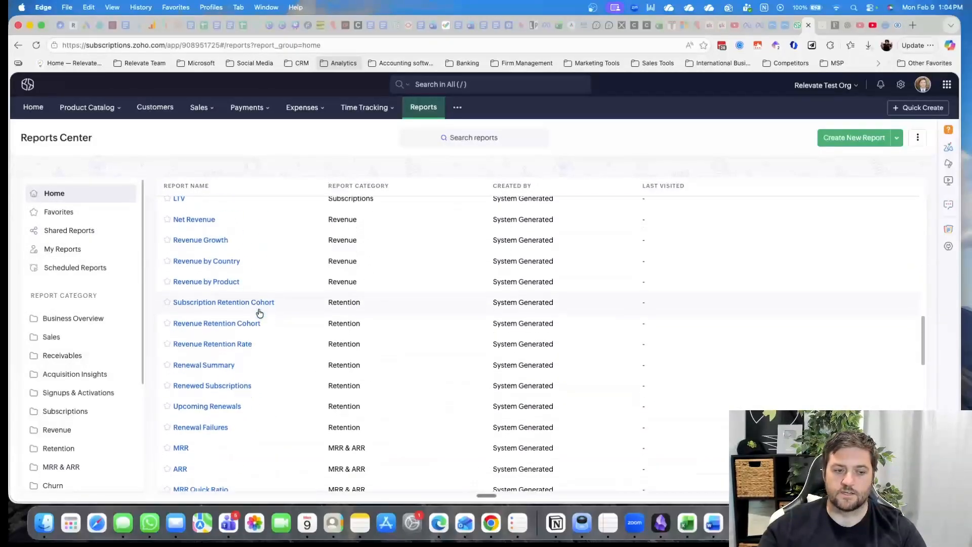
scroll(260, 313, down, 12)
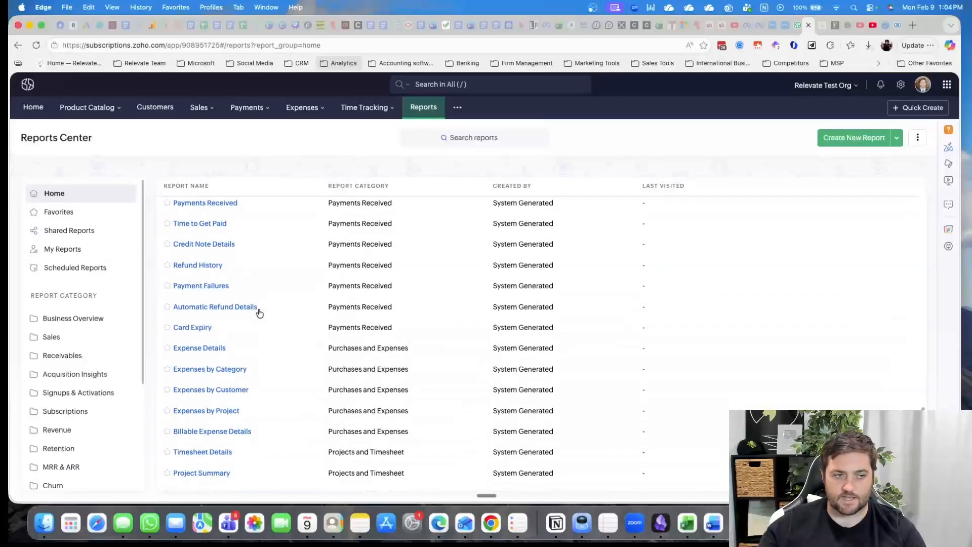
scroll(250, 298, down, 4)
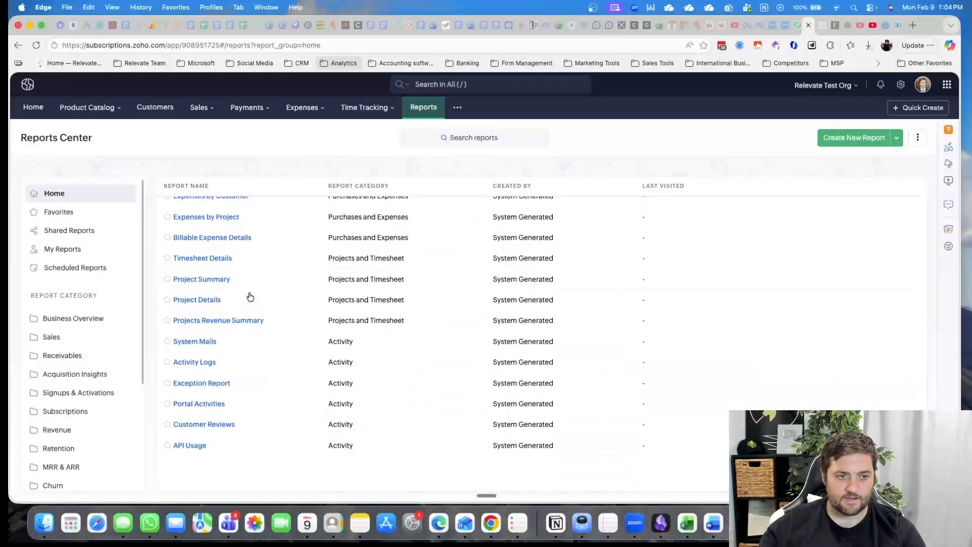
scroll(51, 276, down, 5)
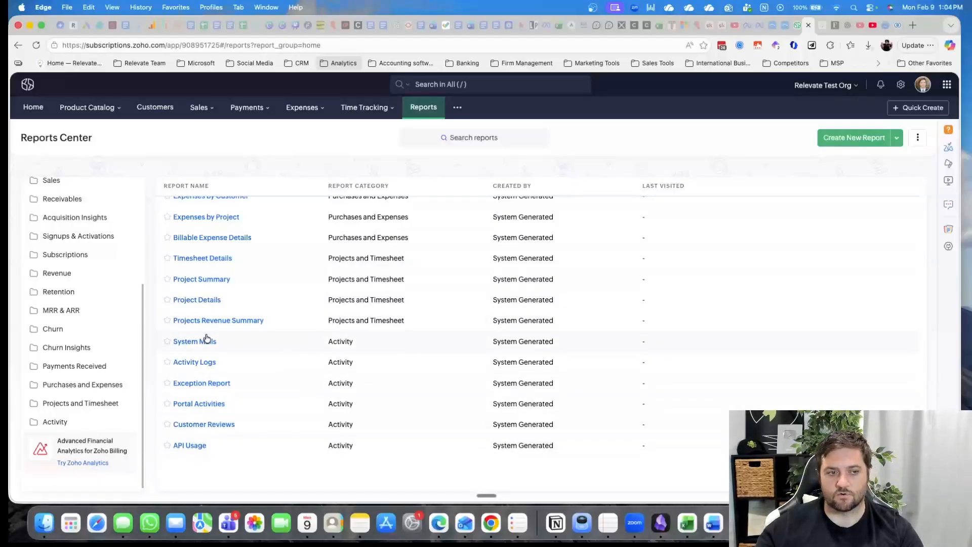
scroll(100, 327, up, 5)
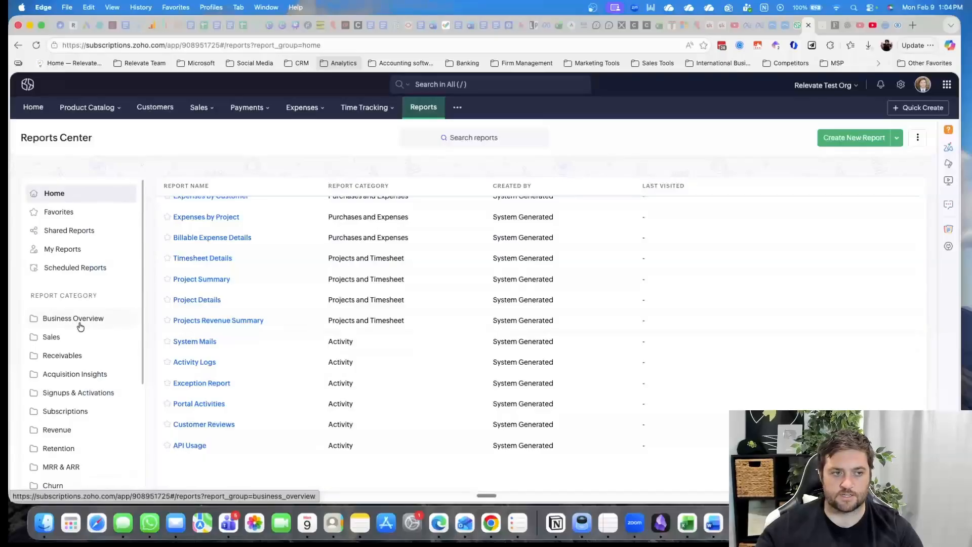
Open the Timesheet Details report and view its customization options, closing them without running the report
click(212, 261)
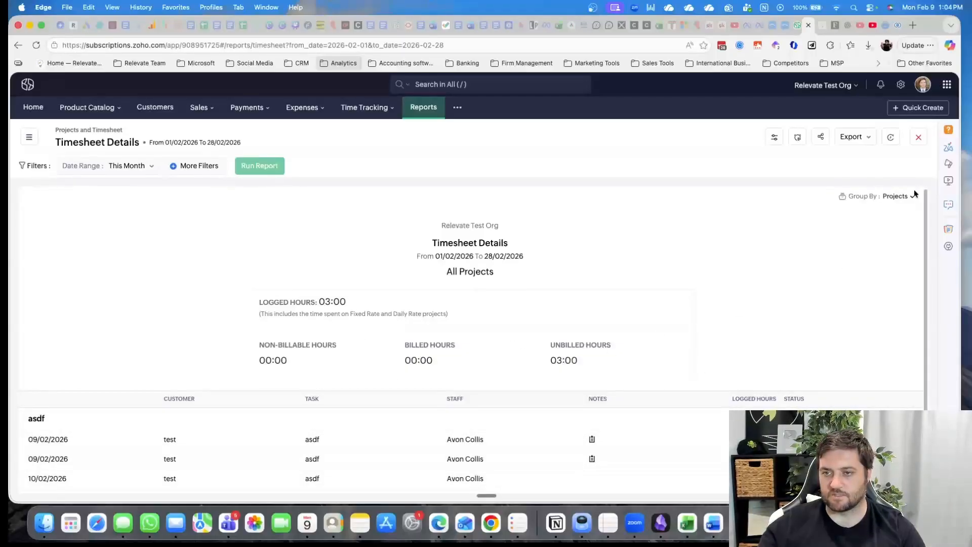
click(774, 138)
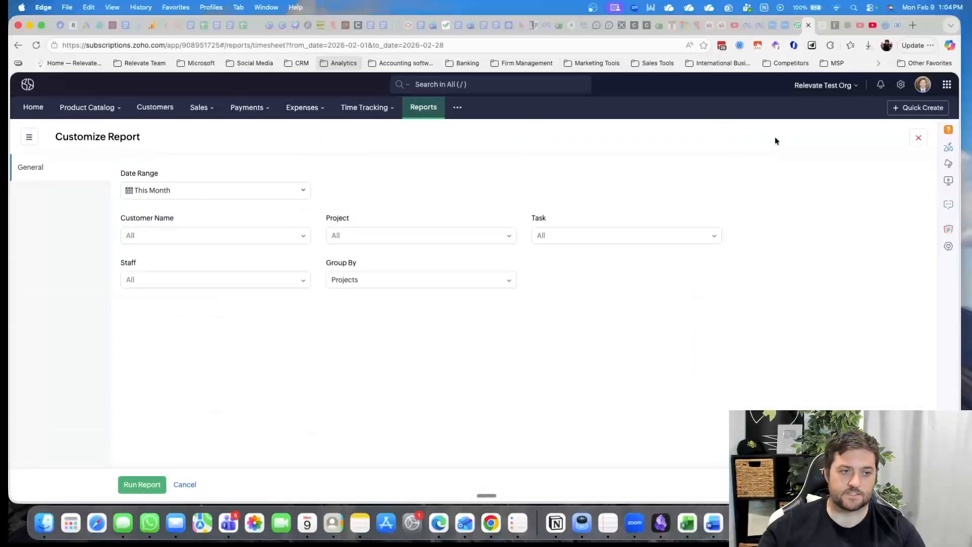
click(187, 484)
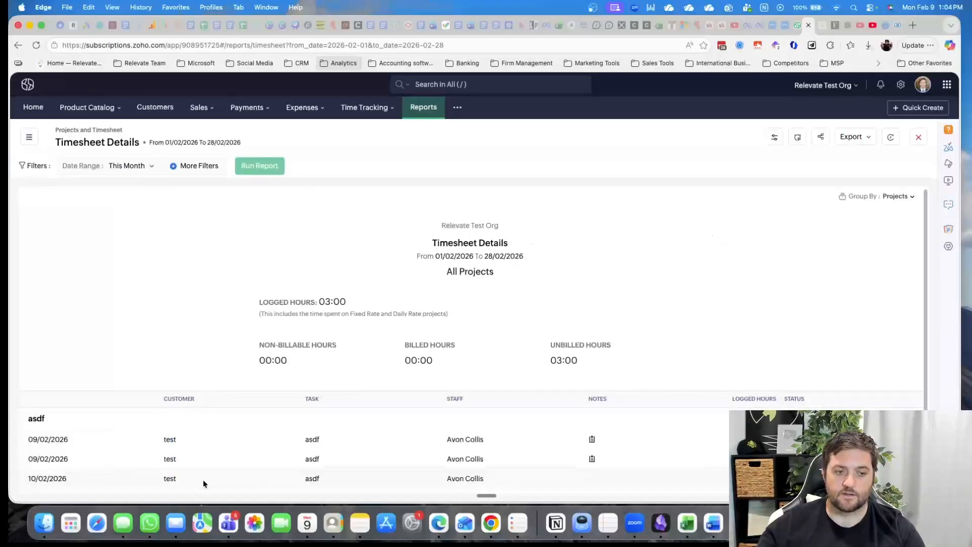
View the Timesheet Details report's scheduling options, cancel them, and show the available export formats
click(800, 140)
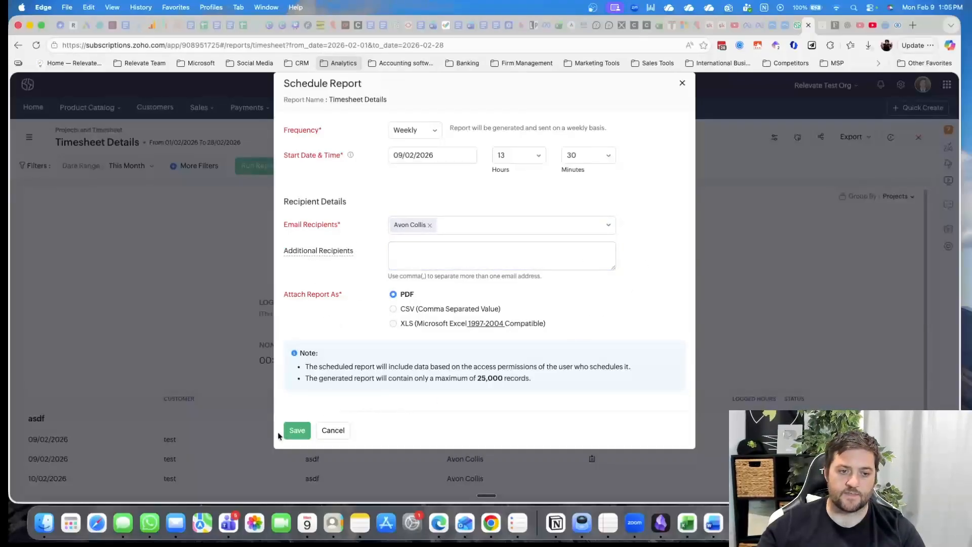
click(331, 434)
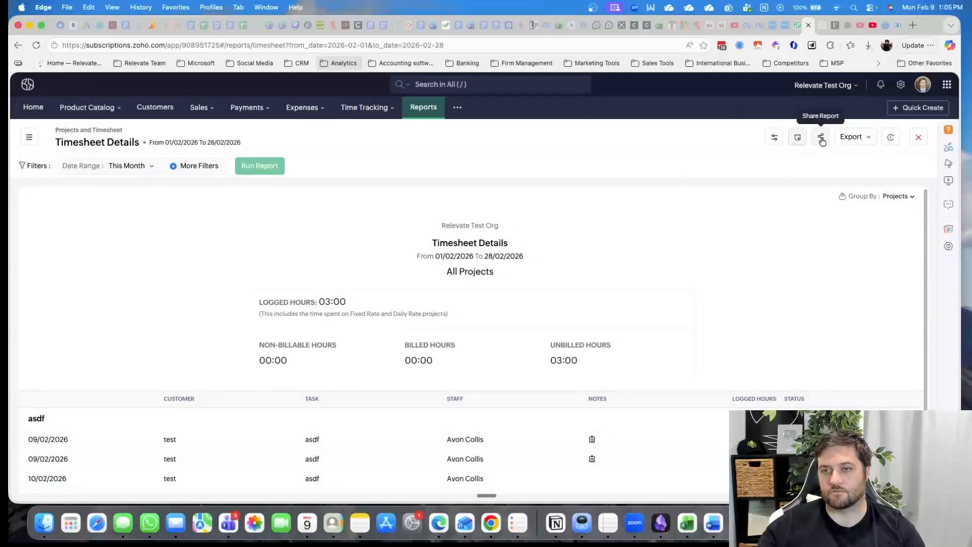
click(856, 137)
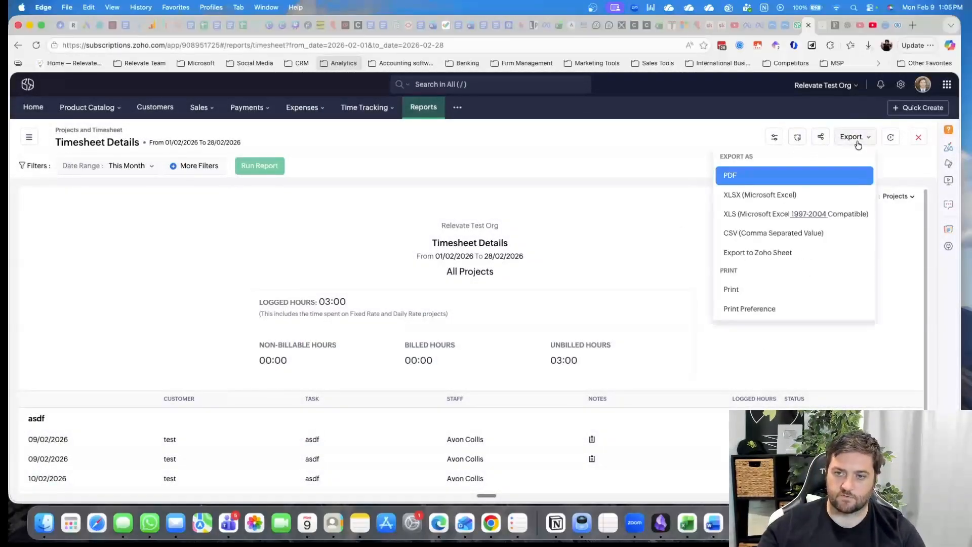
View the Documents section and open the list of all events
click(458, 107)
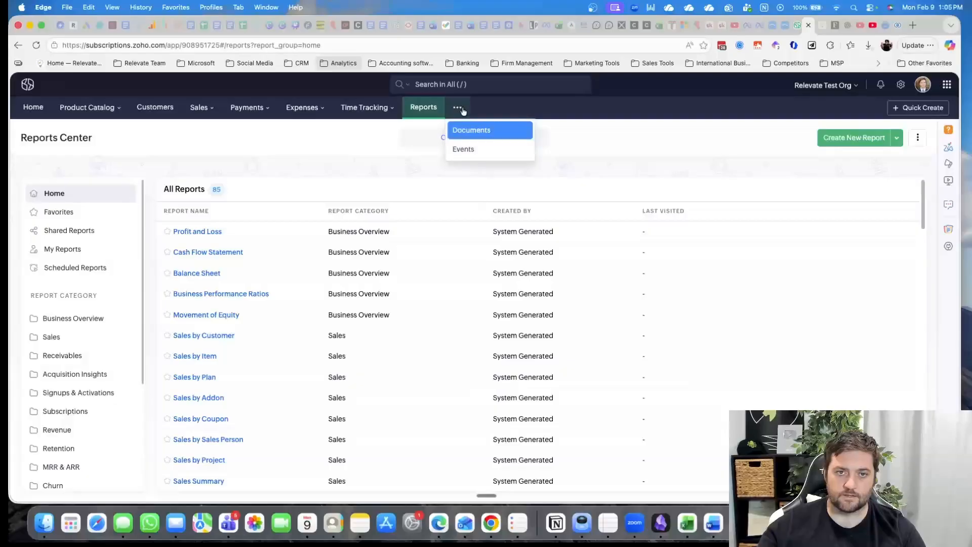
click(501, 132)
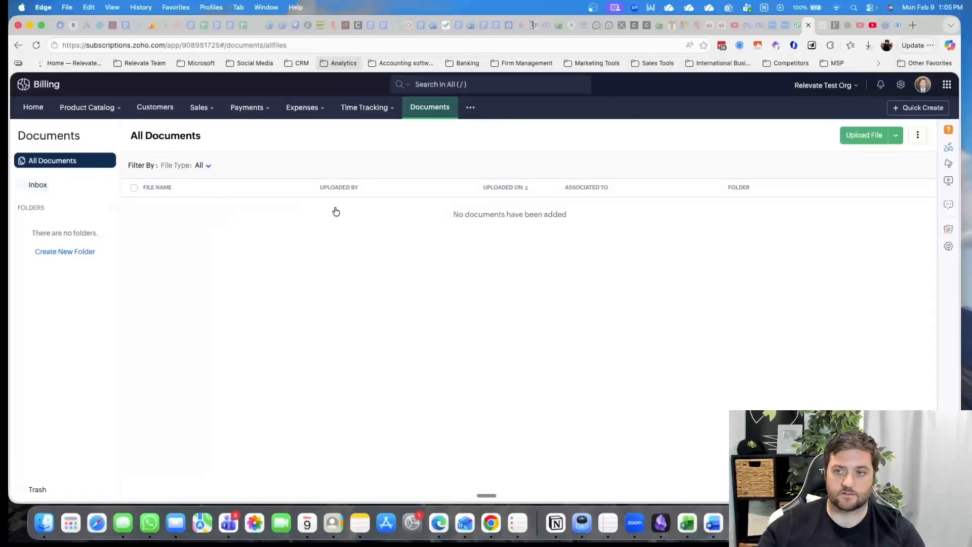
click(471, 107)
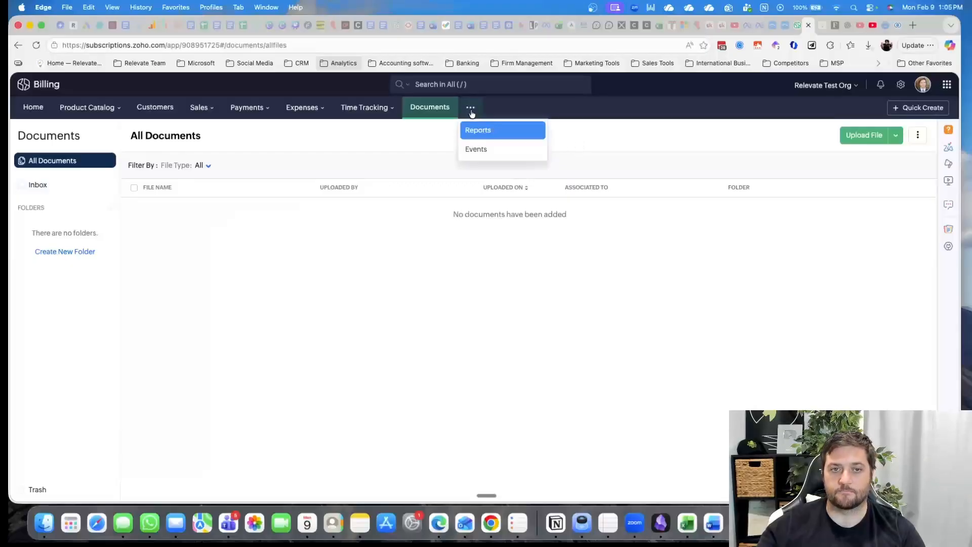
click(479, 150)
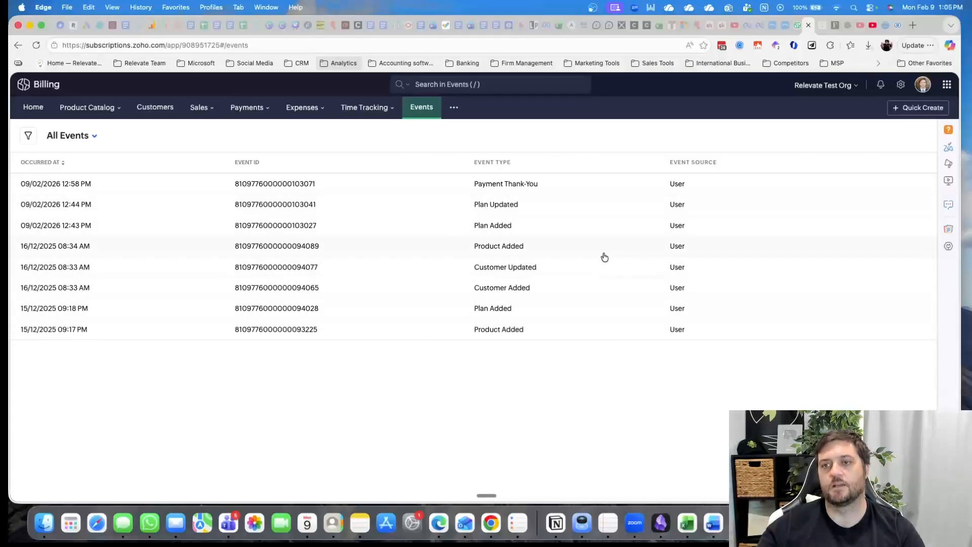
Look over the organization and module settings and open the organization profile
click(938, 113)
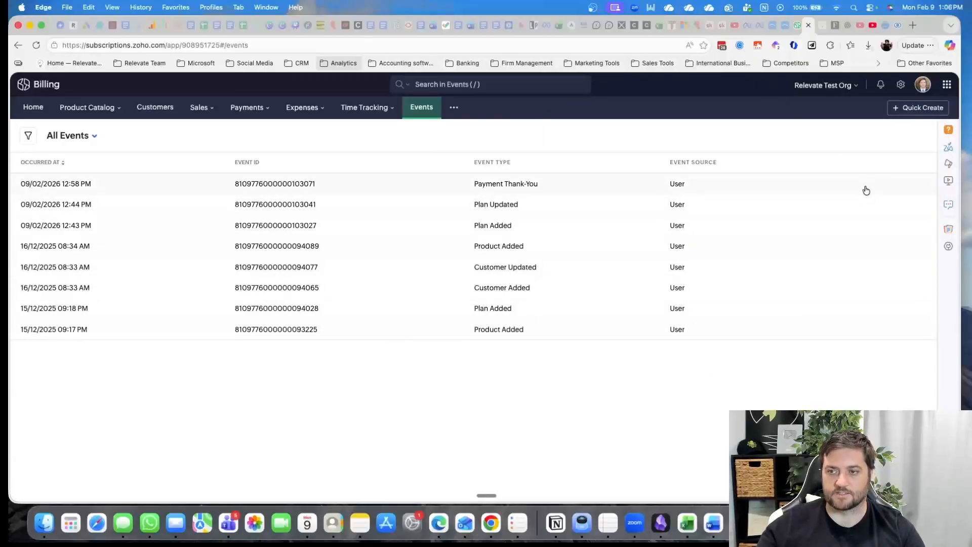
click(901, 85)
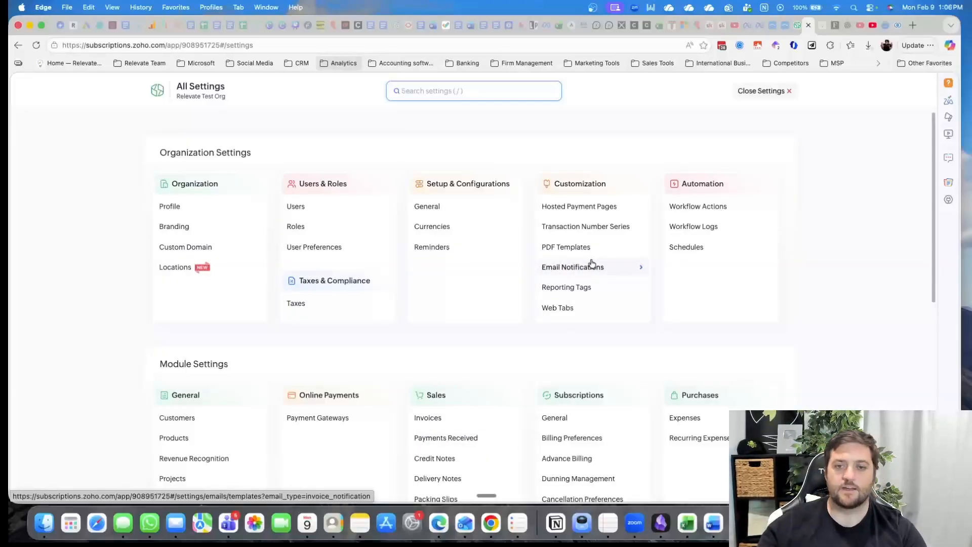
scroll(591, 263, down, 1)
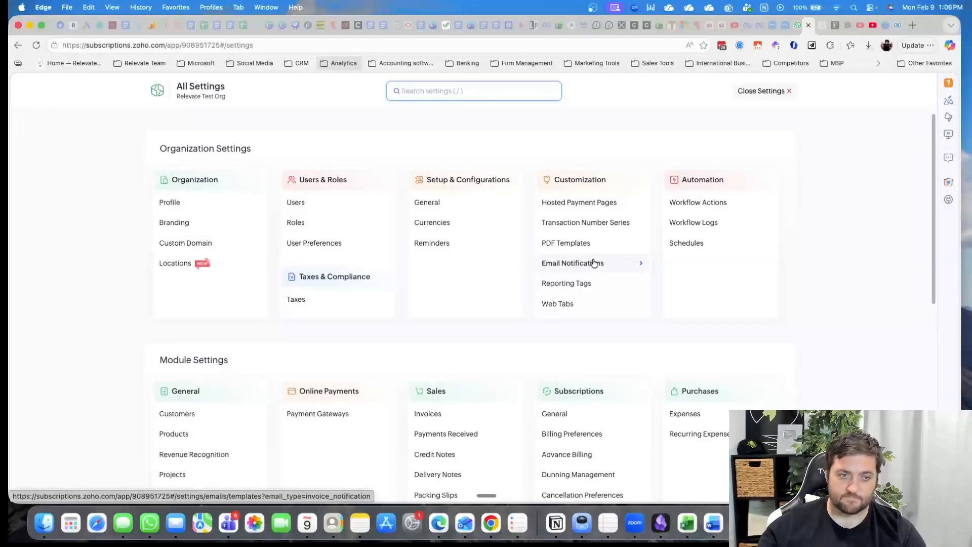
scroll(510, 368, down, 2)
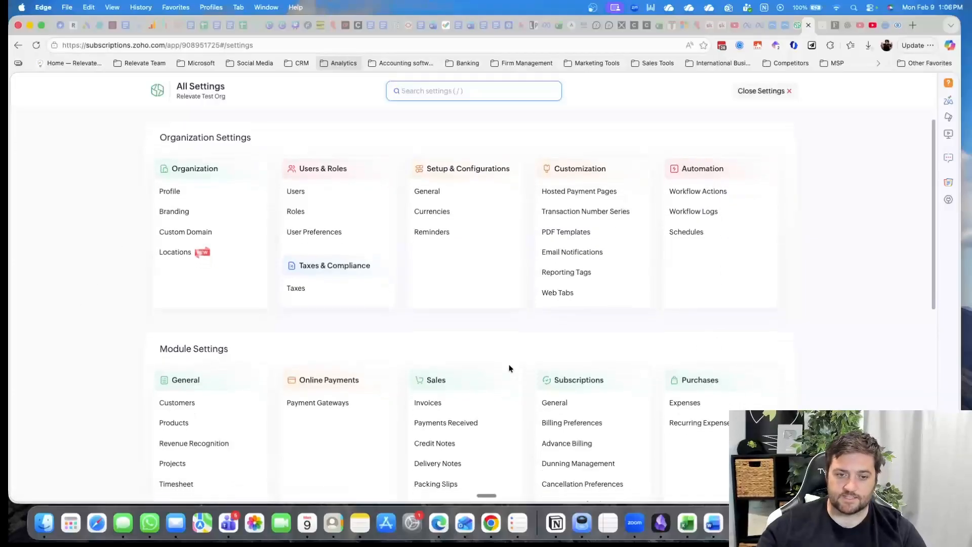
scroll(427, 287, down, 10)
scroll(426, 287, up, 10)
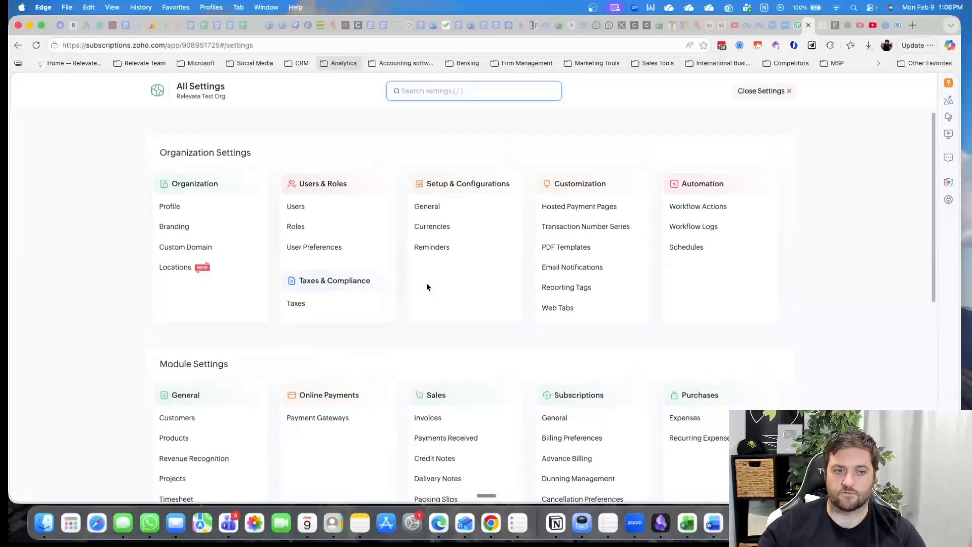
click(161, 206)
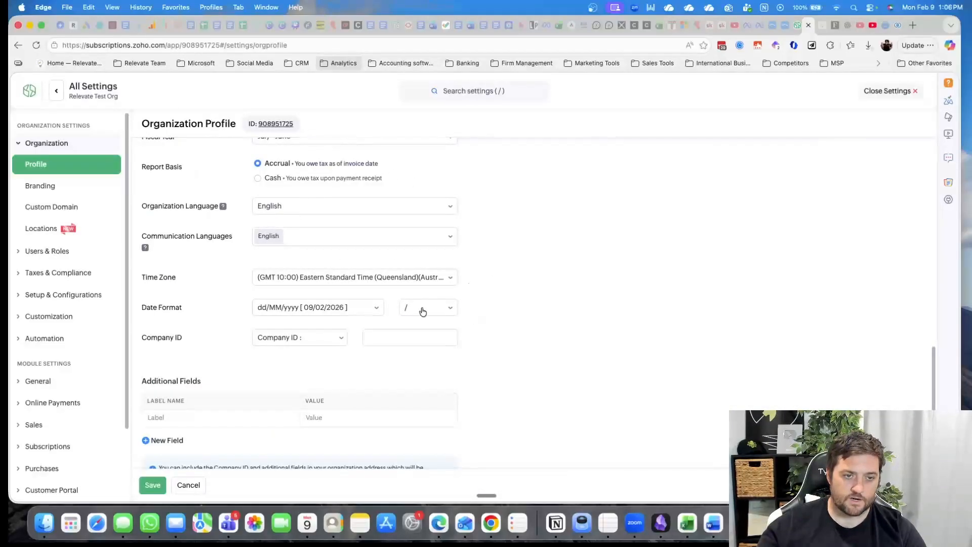
Review the remaining organization profile fields and view the Branding and Custom Domain settings
scroll(423, 310, down, 1)
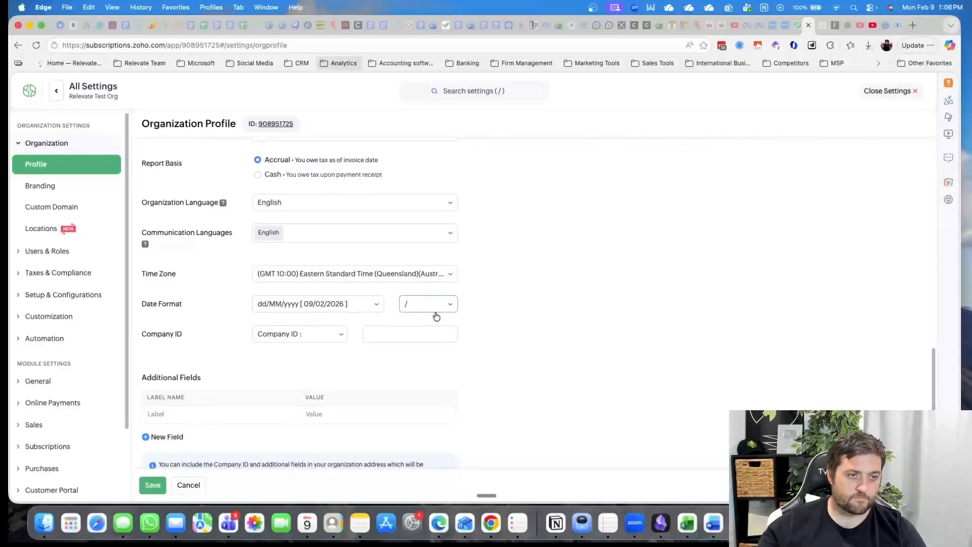
scroll(425, 316, down, 3)
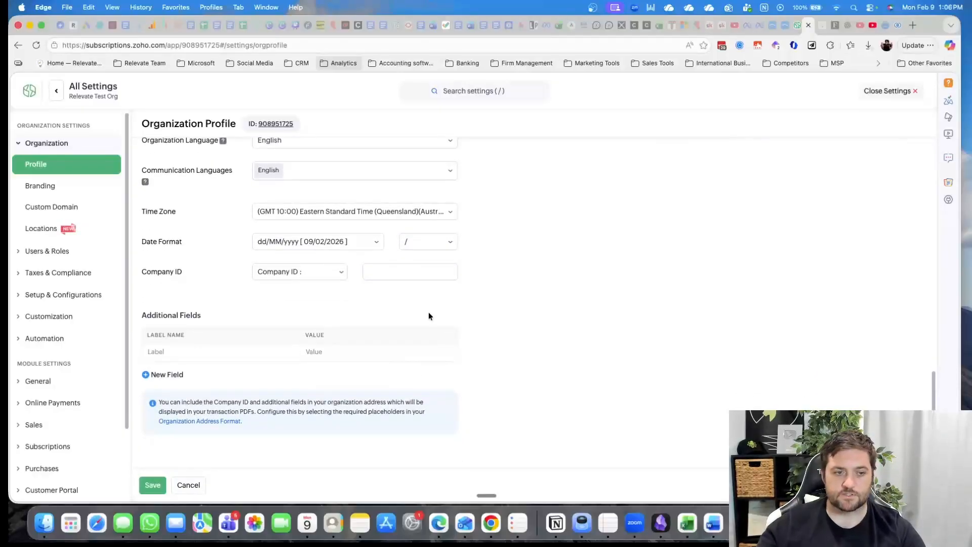
click(40, 186)
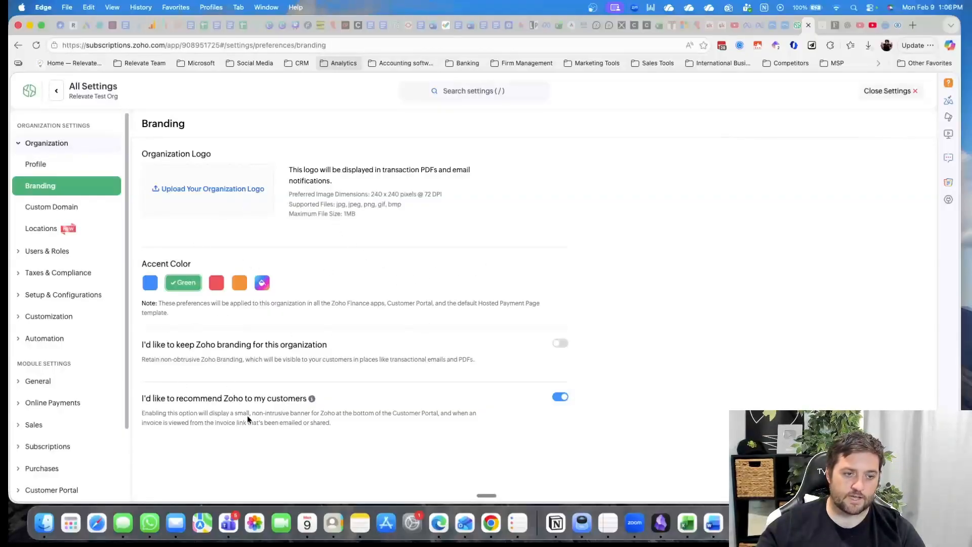
click(58, 208)
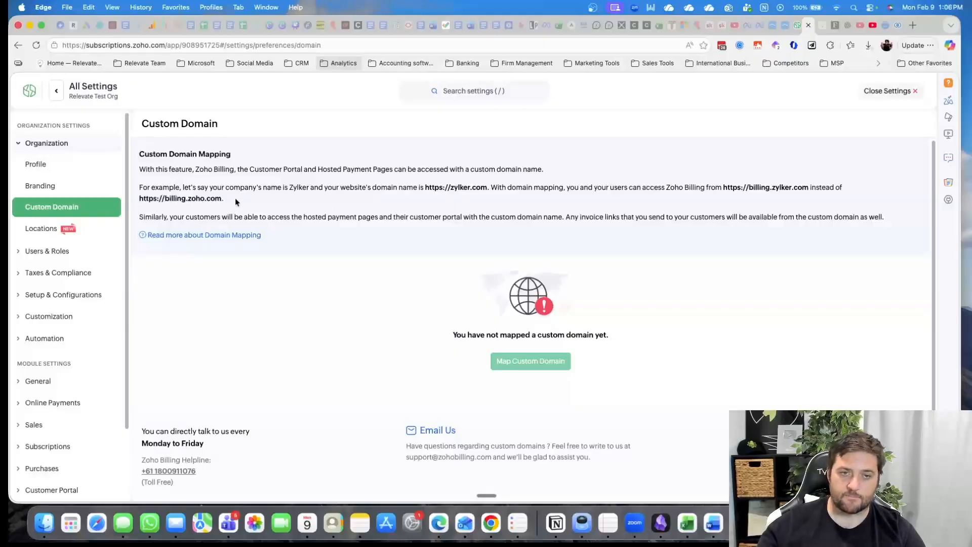
View the Locations settings, examining the points to note and the location hierarchy diagram
click(35, 229)
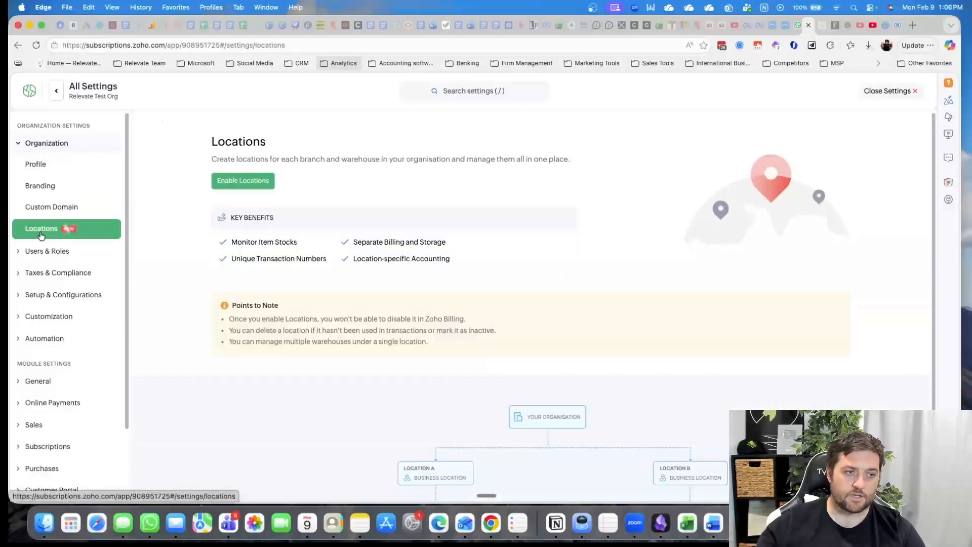
scroll(579, 223, down, 3)
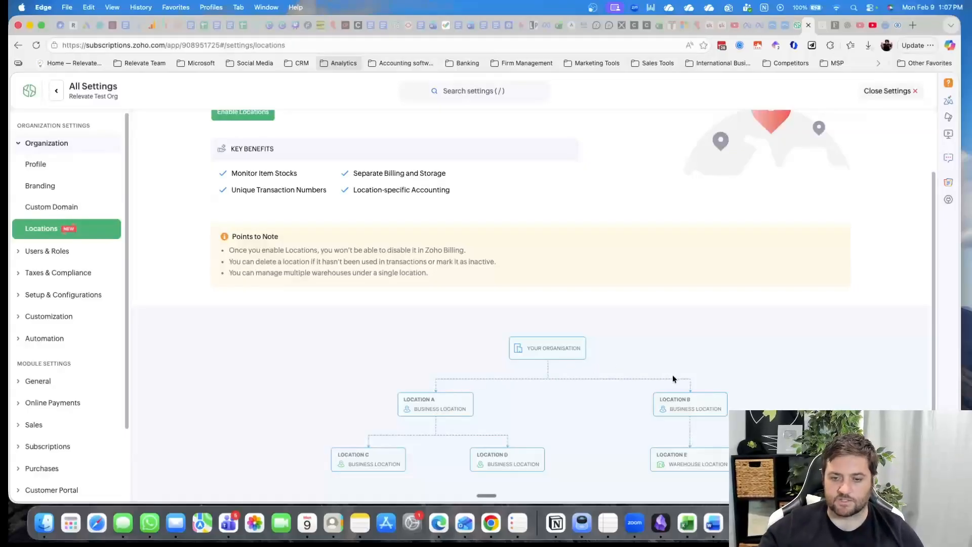
scroll(403, 423, up, 3)
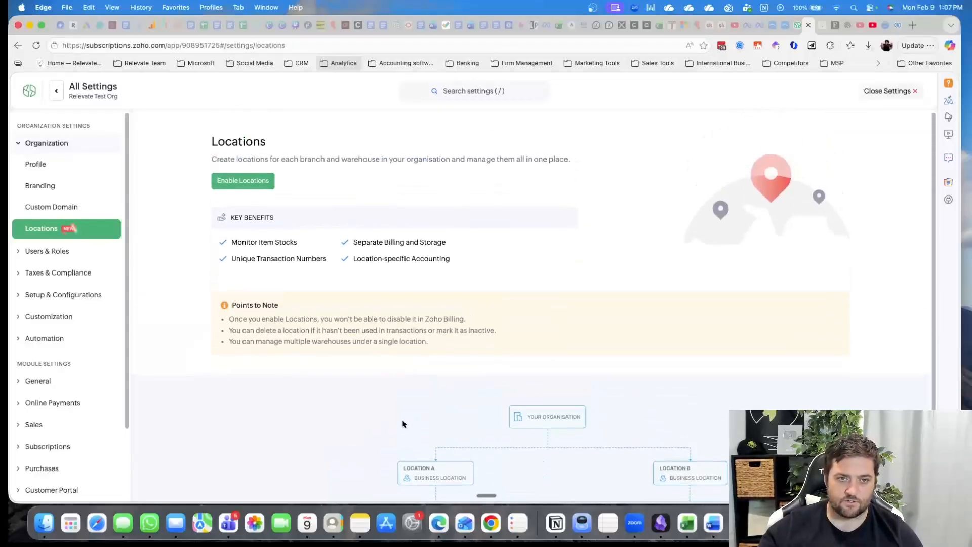
drag(262, 342, 414, 341)
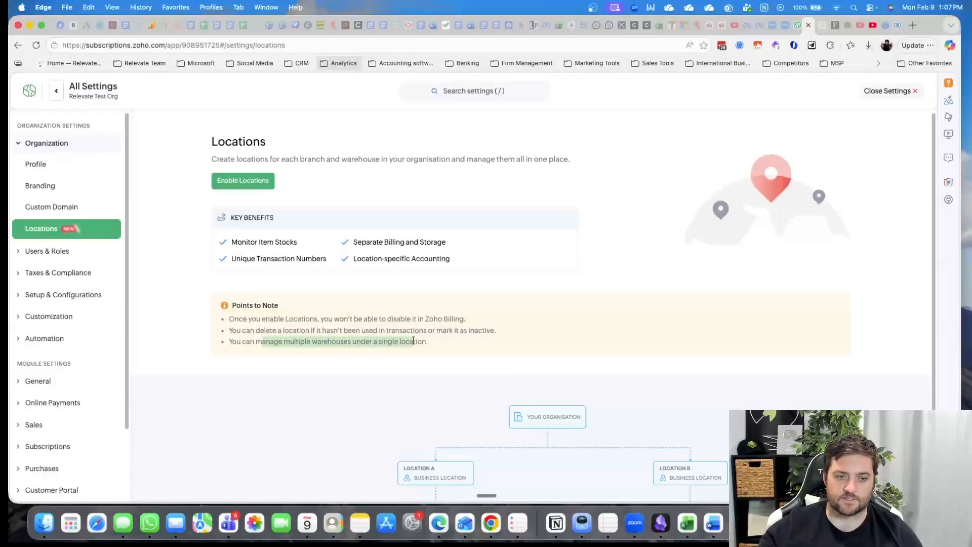
scroll(526, 418, down, 3)
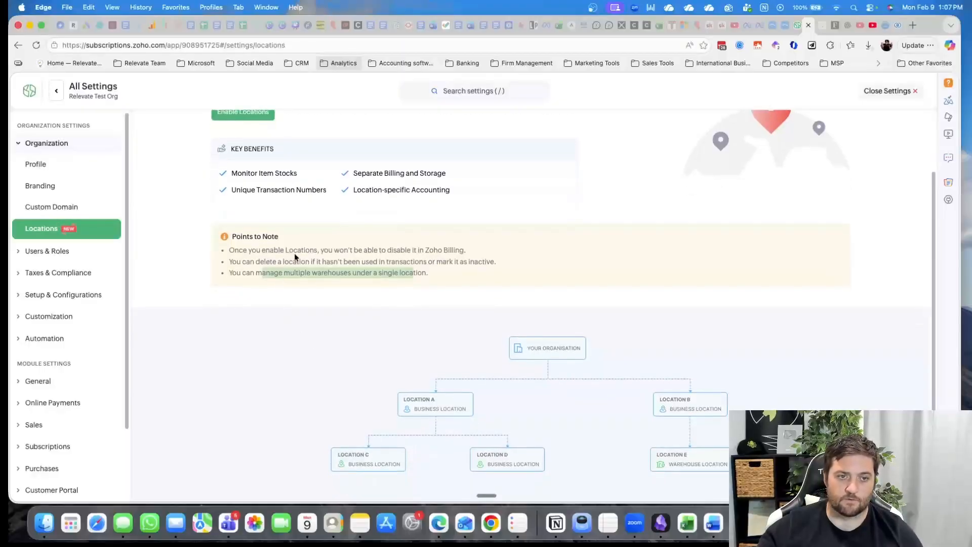
click(358, 253)
drag(229, 249, 470, 257)
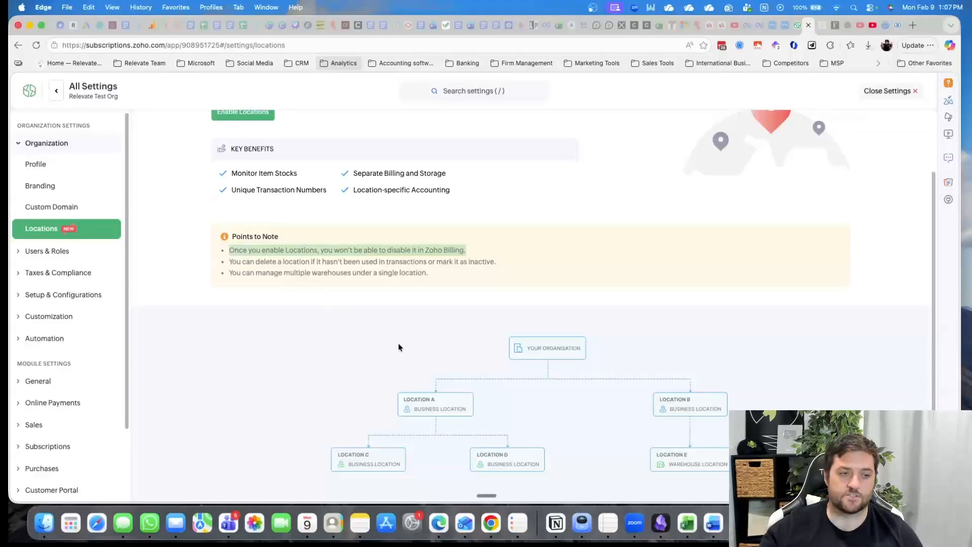
Open a new custom field form in User Preferences and view its available data types without choosing one
click(59, 255)
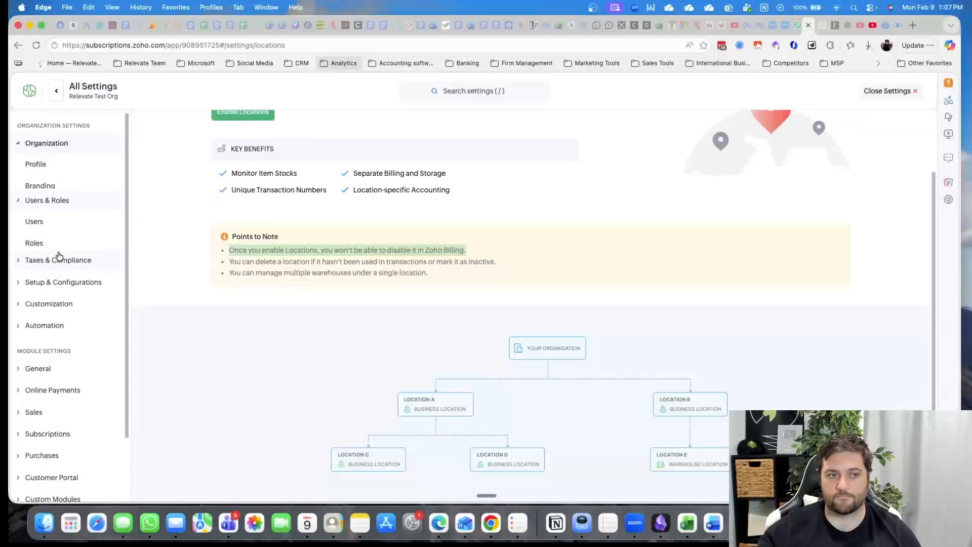
click(71, 213)
click(63, 230)
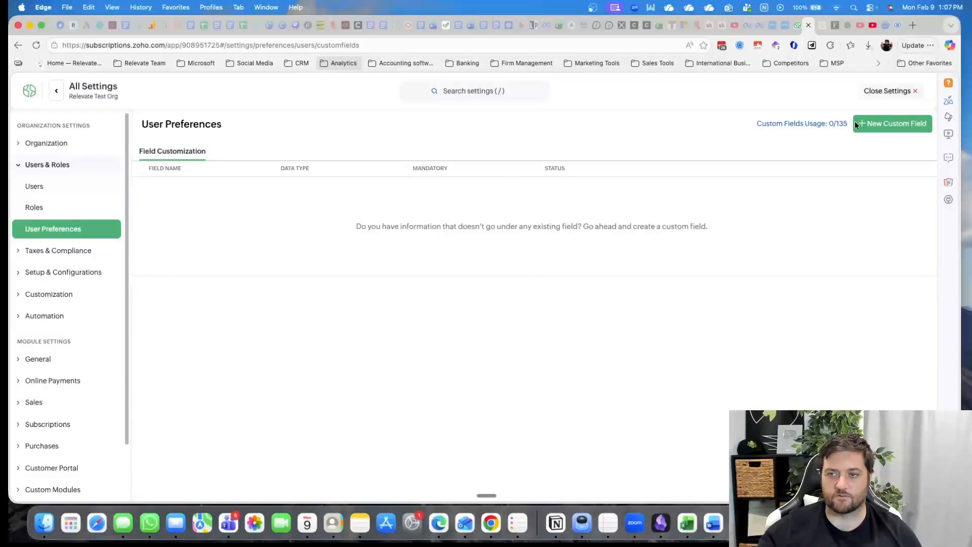
click(913, 126)
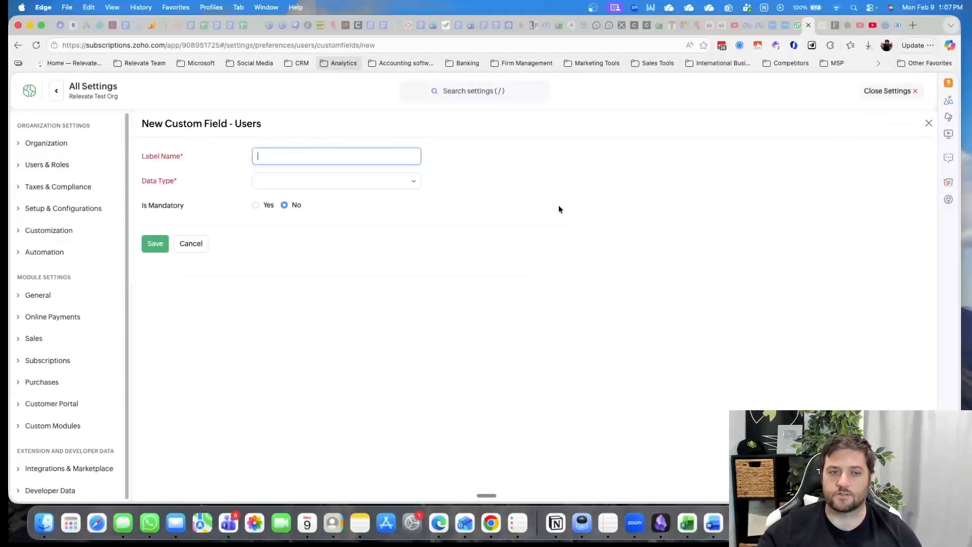
click(284, 178)
scroll(367, 263, down, 5)
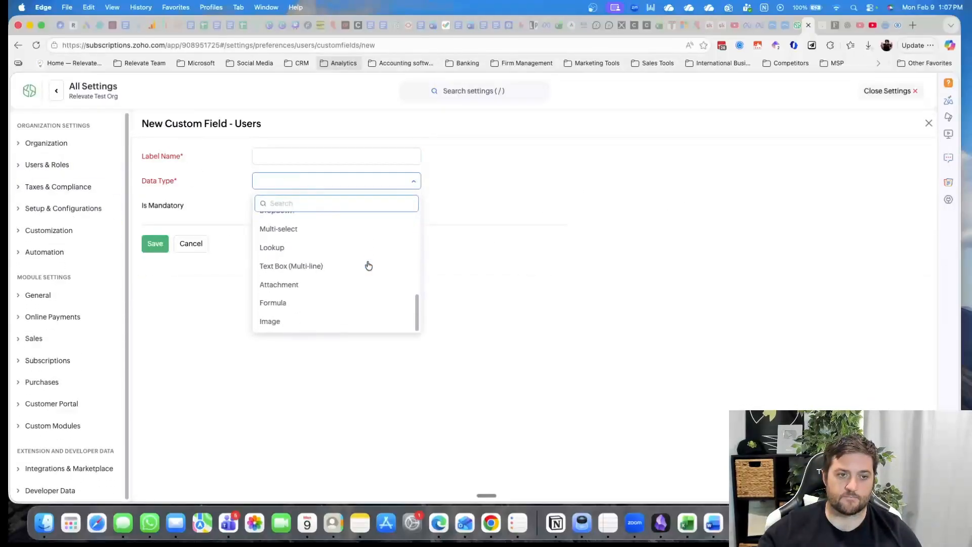
click(564, 298)
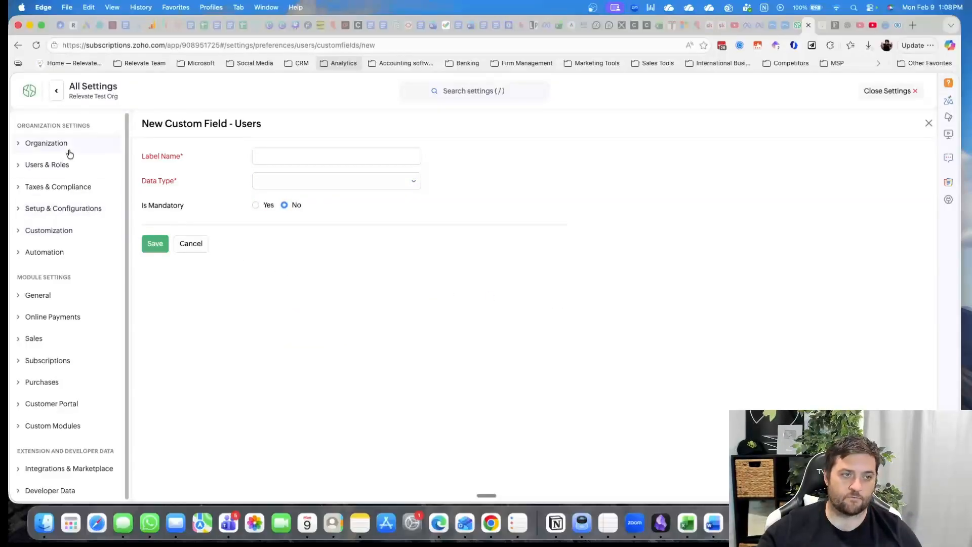
View the tax settings under Taxes & Compliance
click(50, 187)
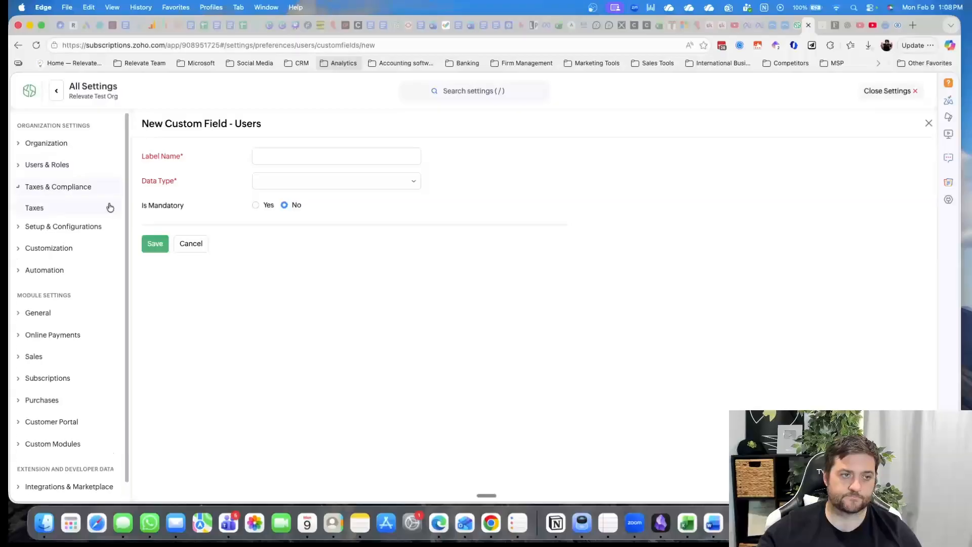
click(62, 213)
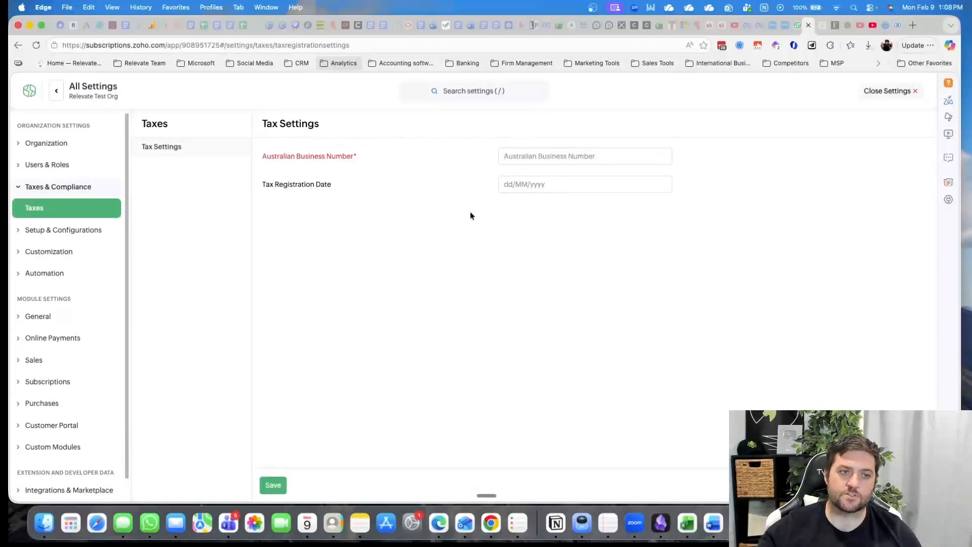
Enable the Quotes, Retainer Invoices, Payment Links and Tasks modules in the general setup preferences and save them
click(80, 231)
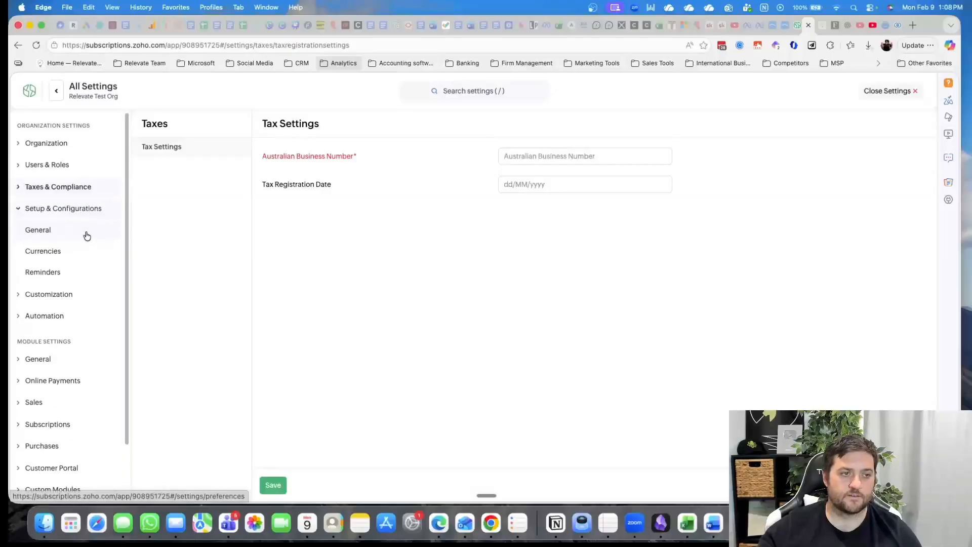
click(70, 236)
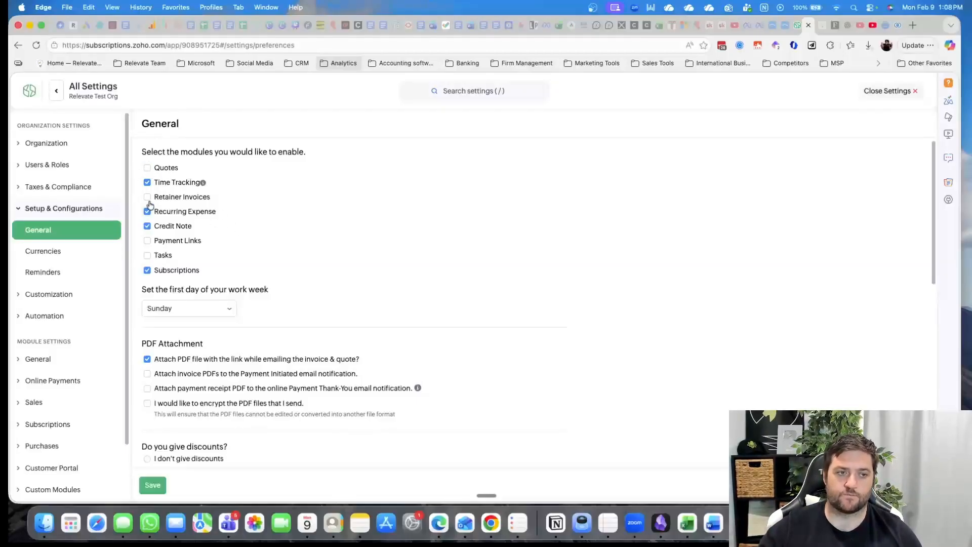
click(146, 169)
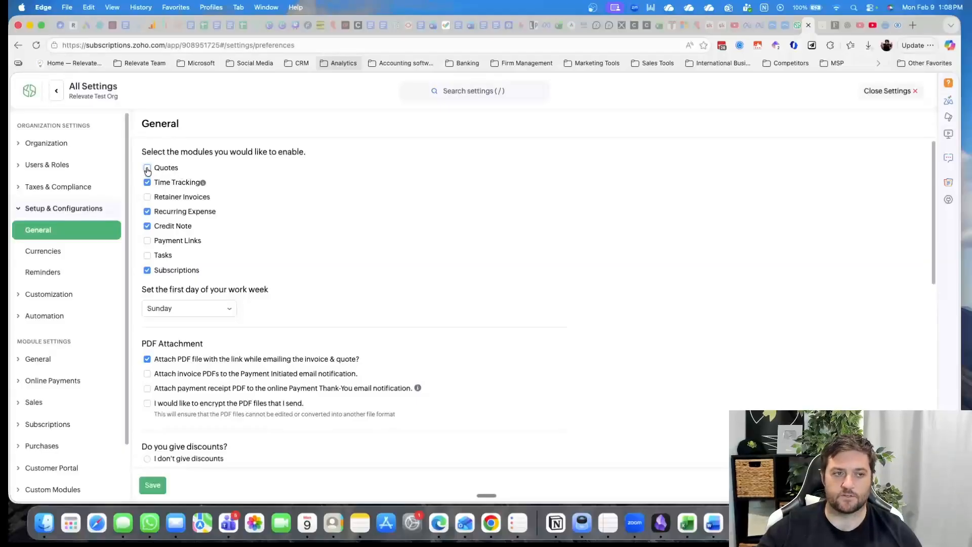
click(147, 198)
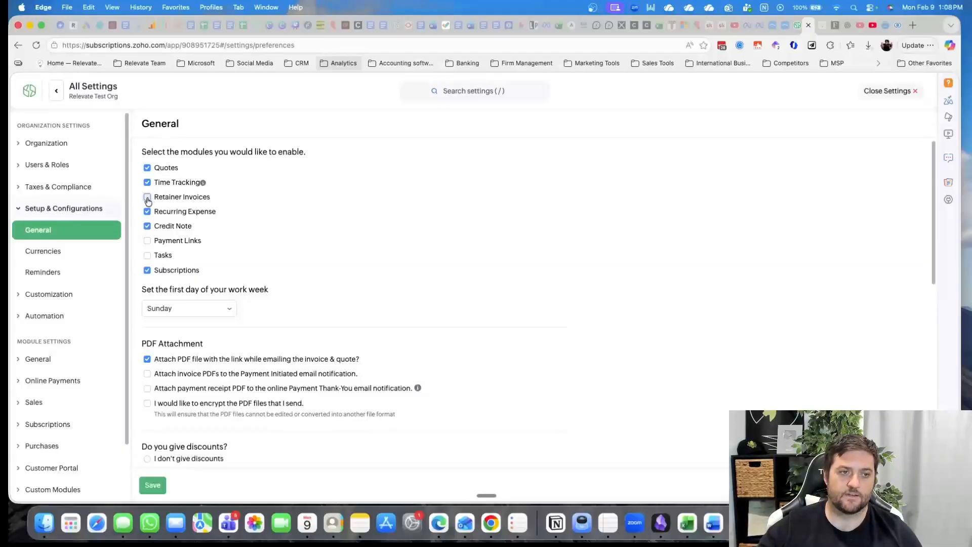
click(147, 241)
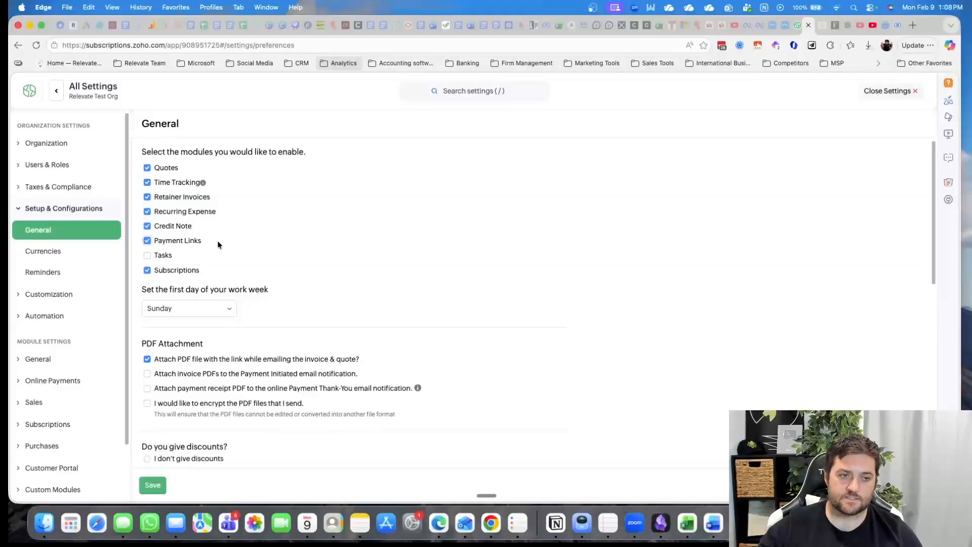
click(147, 255)
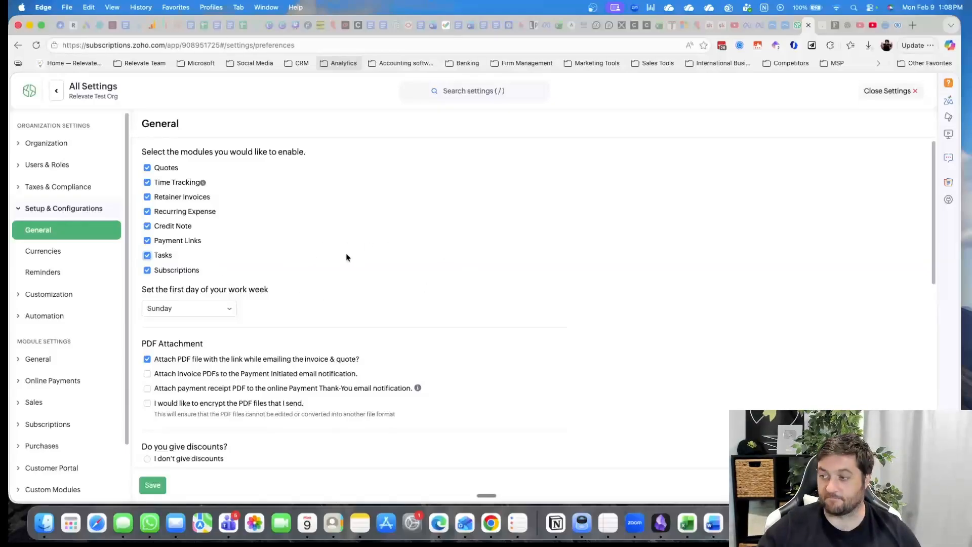
scroll(290, 357, down, 6)
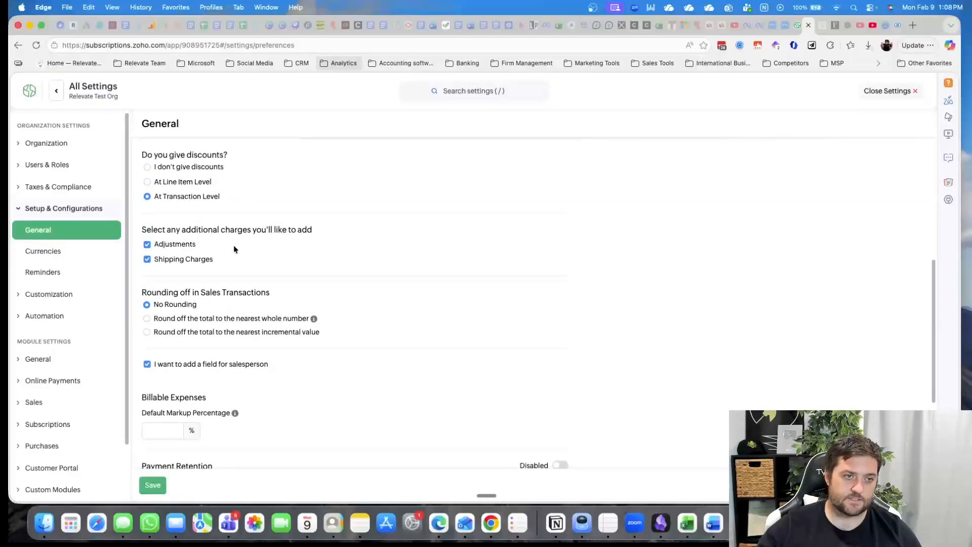
scroll(218, 324, down, 4)
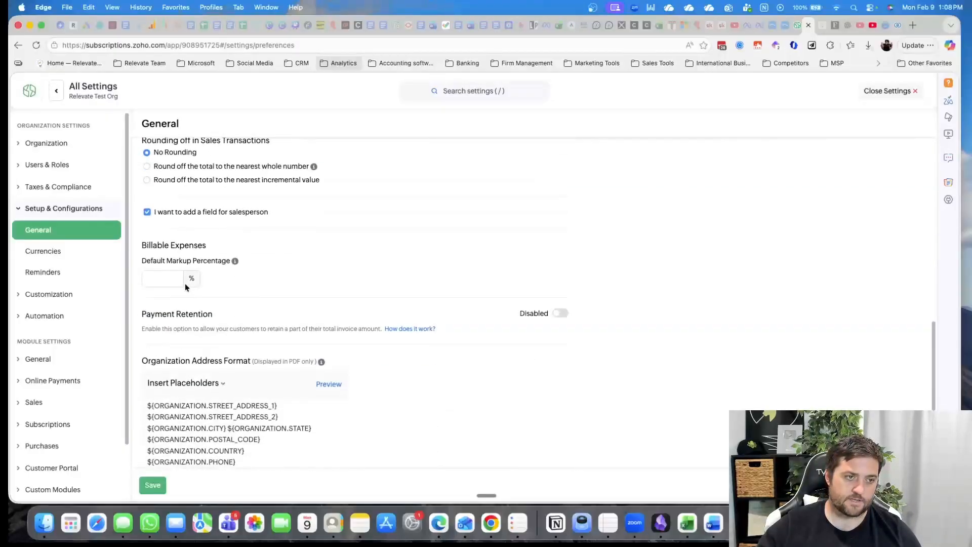
click(88, 255)
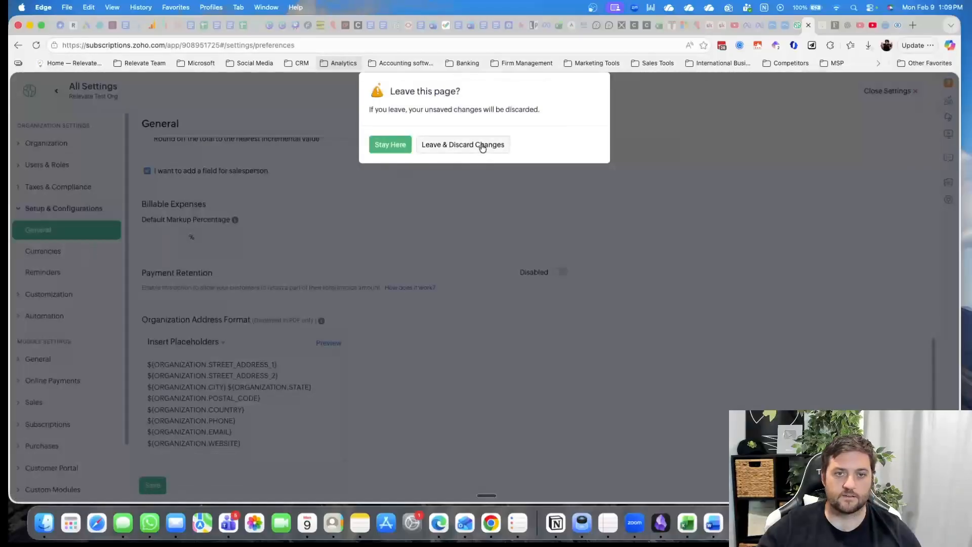
click(393, 147)
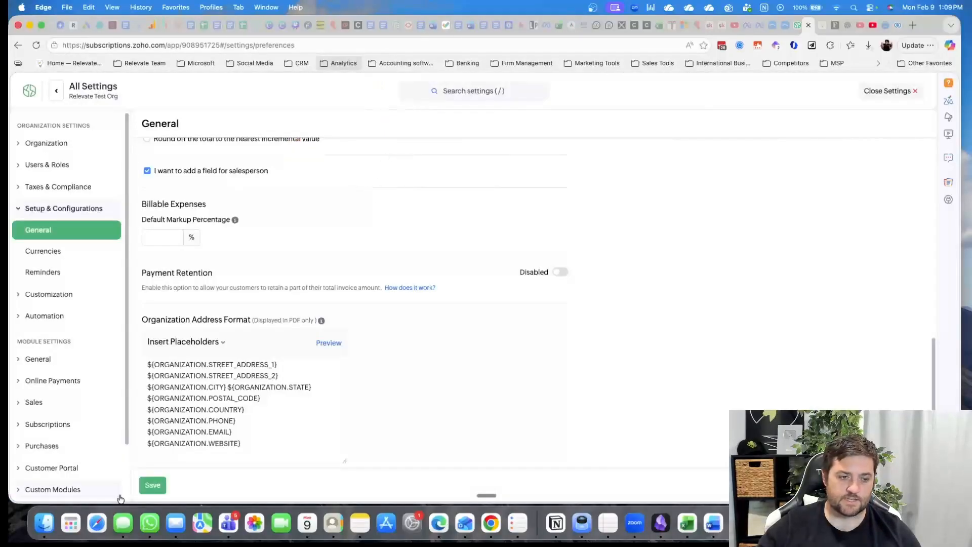
click(146, 485)
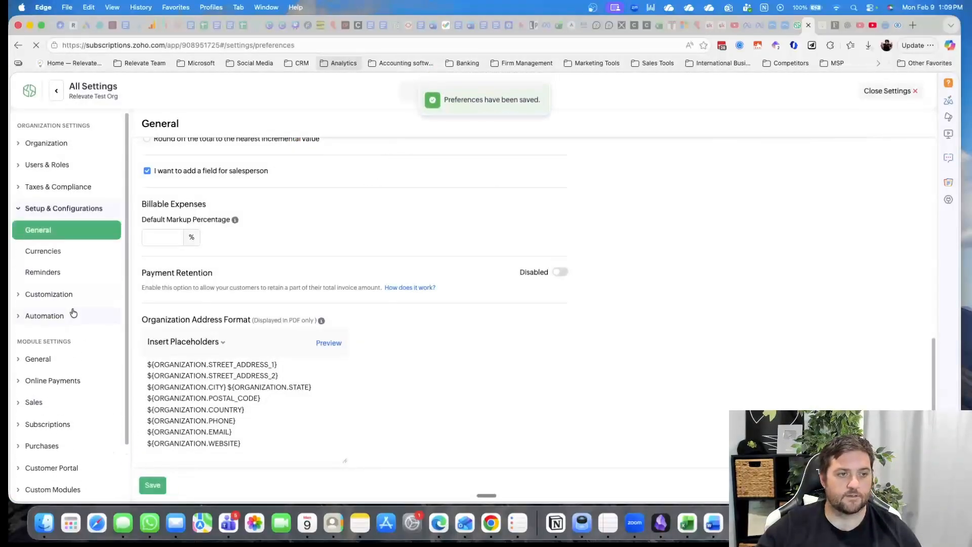
View the Currencies settings and the Reminders settings under Setup & Configurations
click(77, 244)
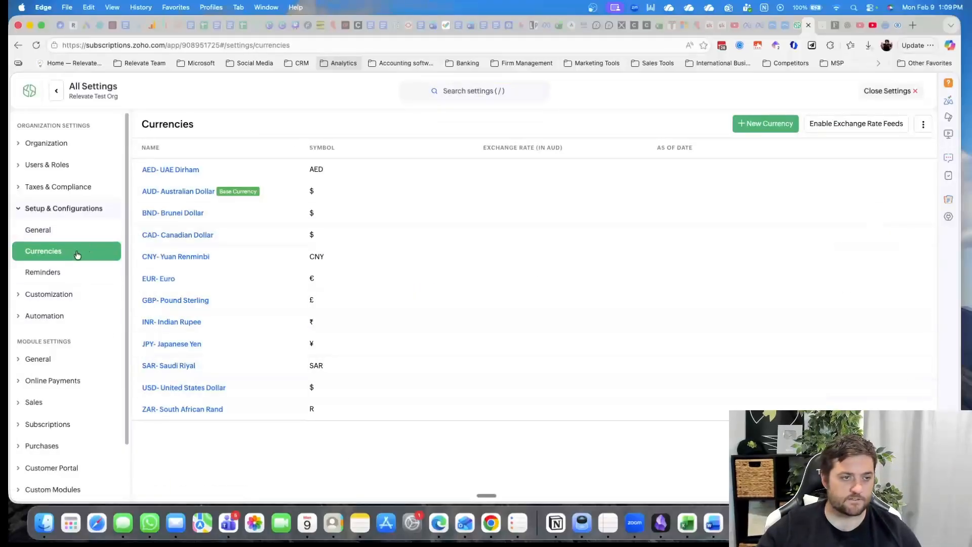
click(73, 276)
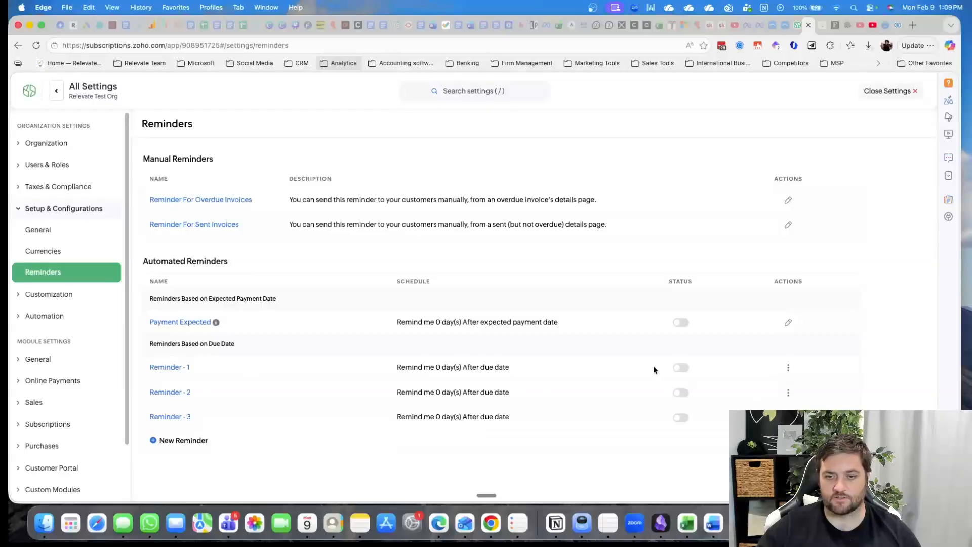
Open the automated reminder Reminder - 1 for editing and examine its schedule, recipient fields and email template placeholders
click(789, 368)
click(771, 387)
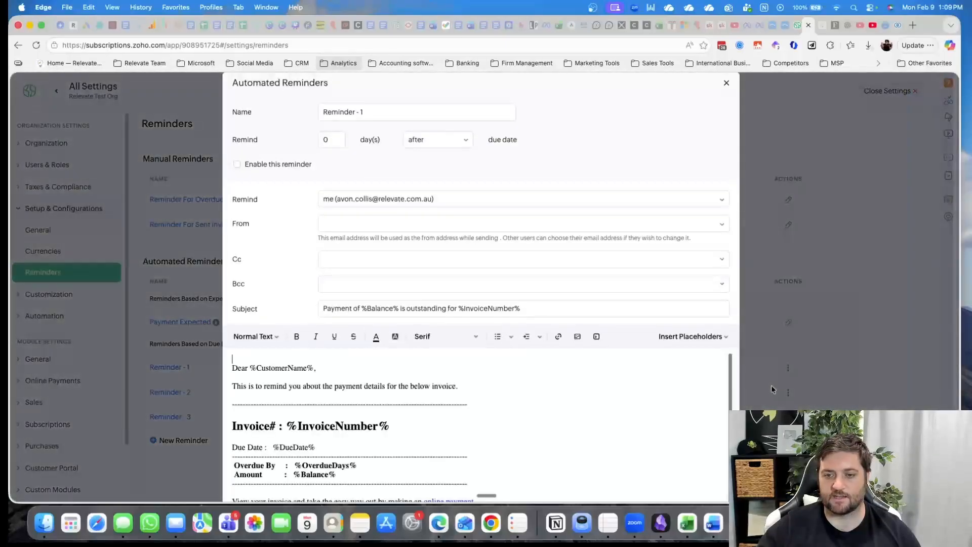
scroll(401, 374, down, 1)
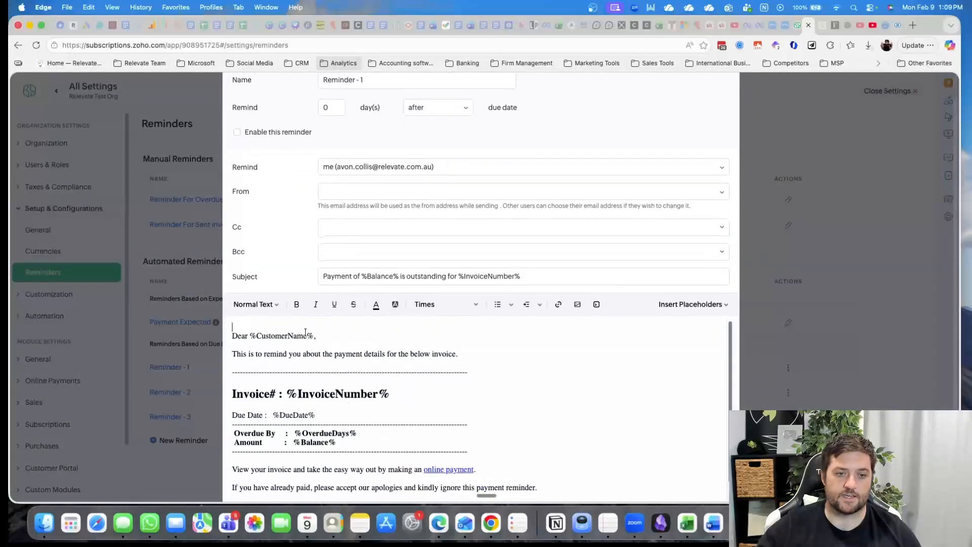
scroll(305, 332, down, 4)
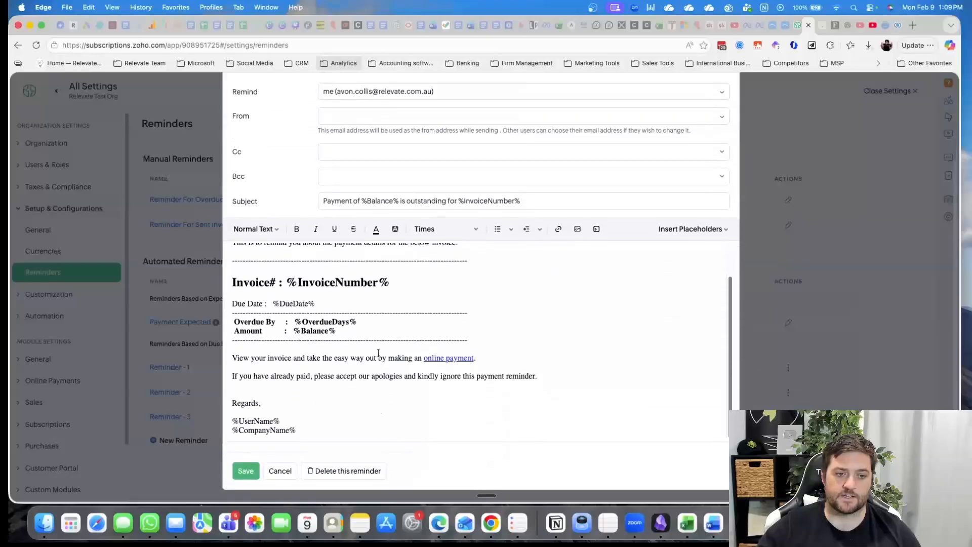
scroll(378, 353, up, 5)
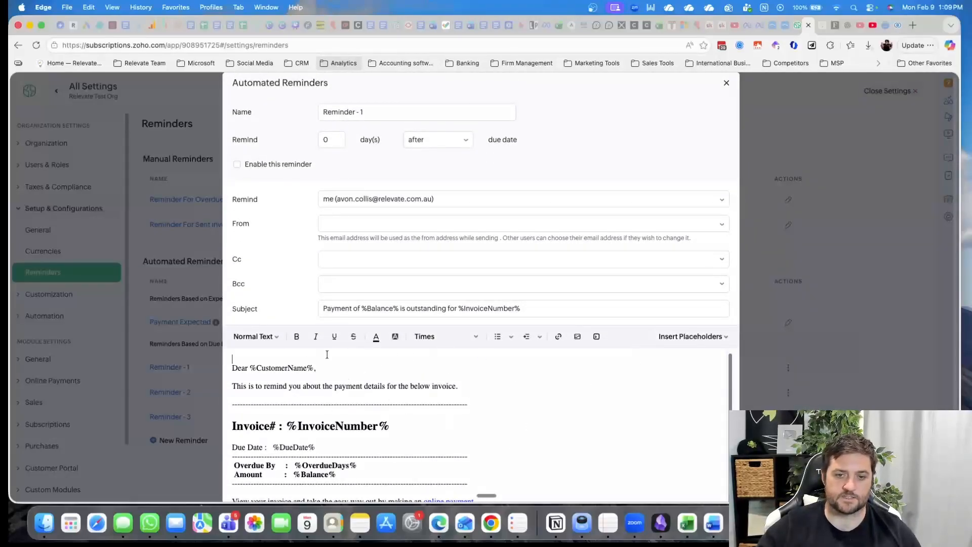
scroll(372, 391, down, 1)
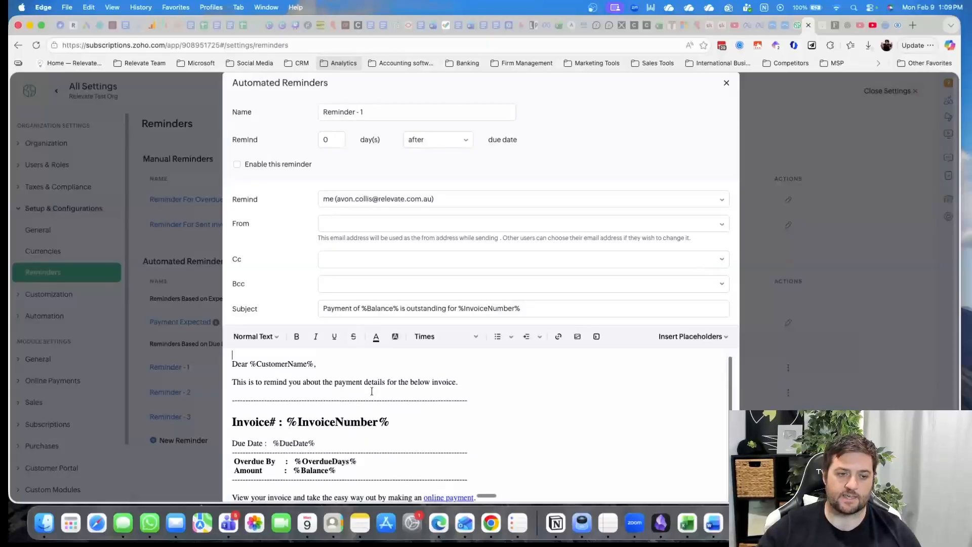
scroll(372, 391, up, 1)
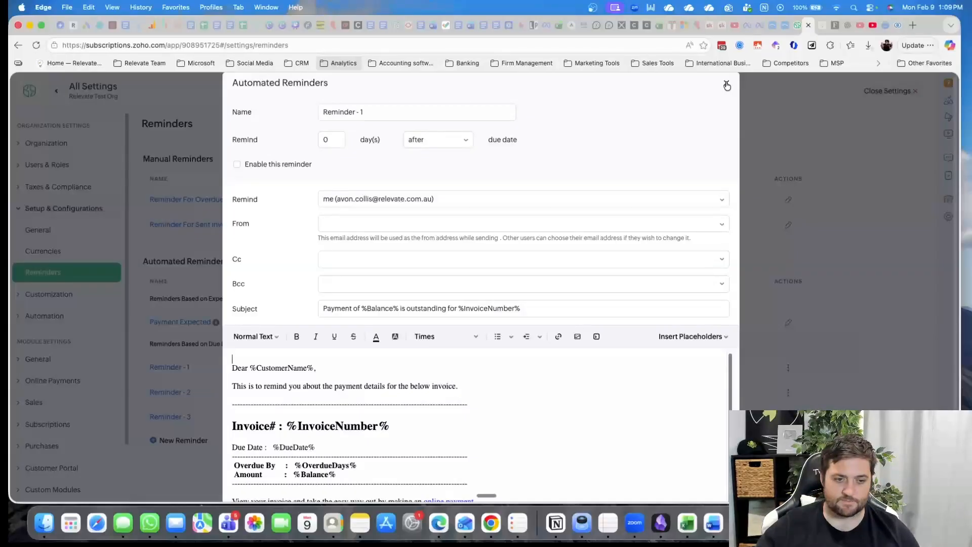
scroll(539, 321, down, 3)
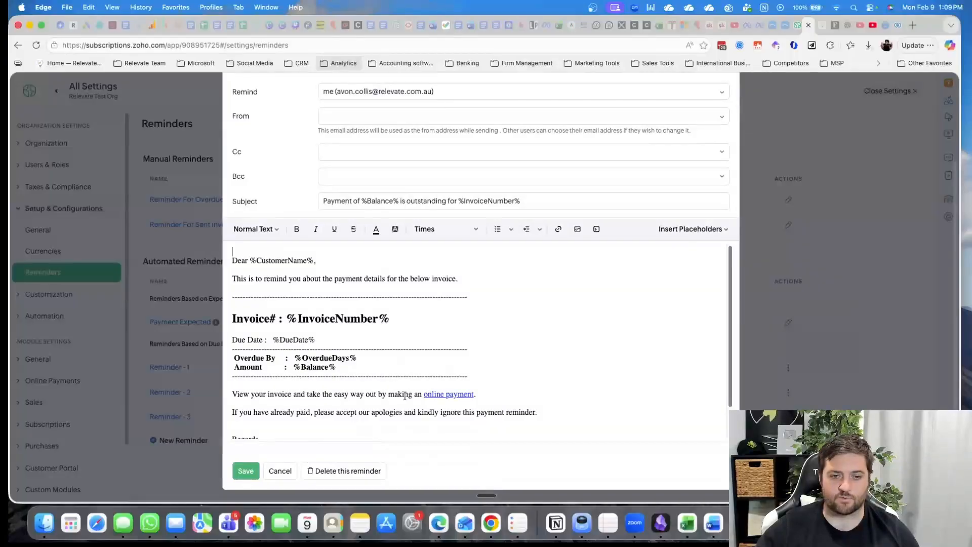
scroll(649, 288, up, 3)
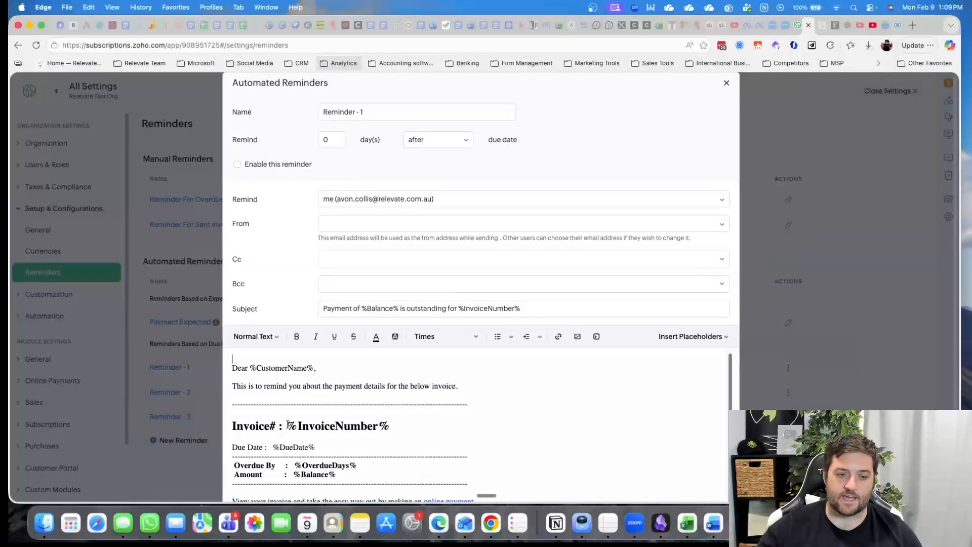
drag(288, 426, 399, 425)
click(568, 417)
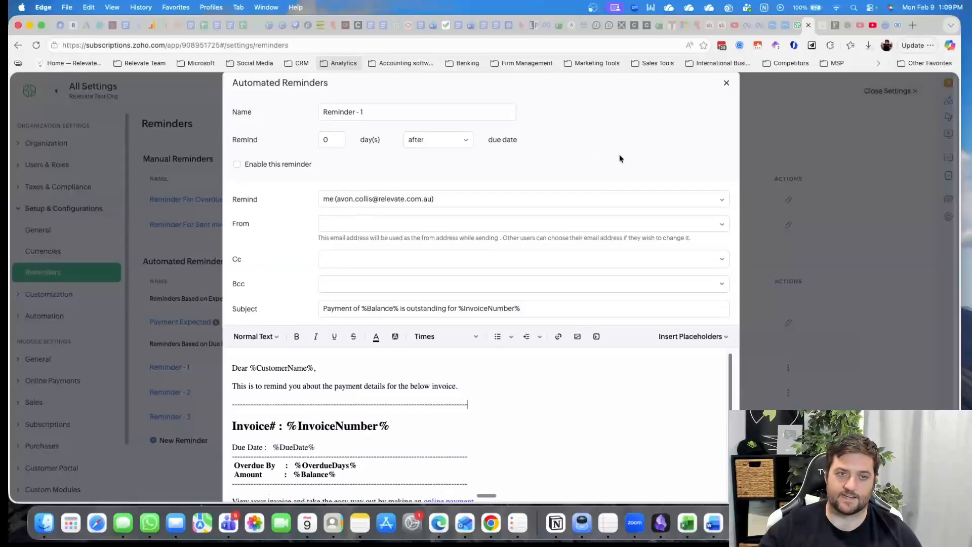
Try a schedule of 39 days after the due date for Reminder - 1 and close the form without saving
click(304, 144)
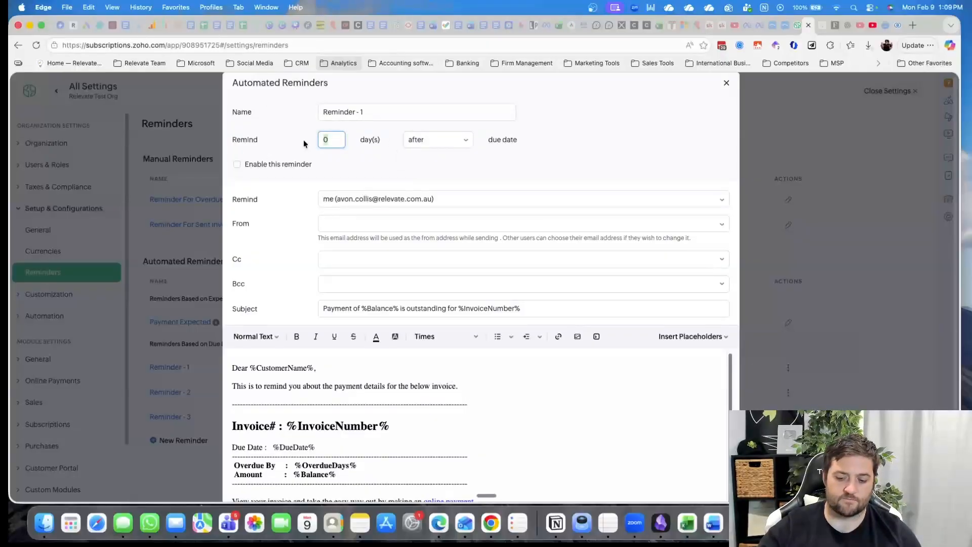
text(39)
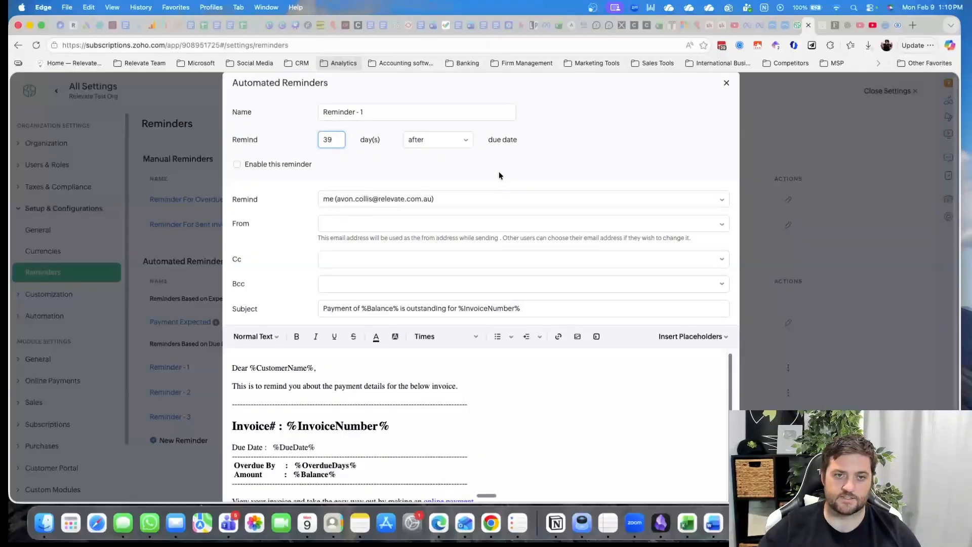
key(Tab)
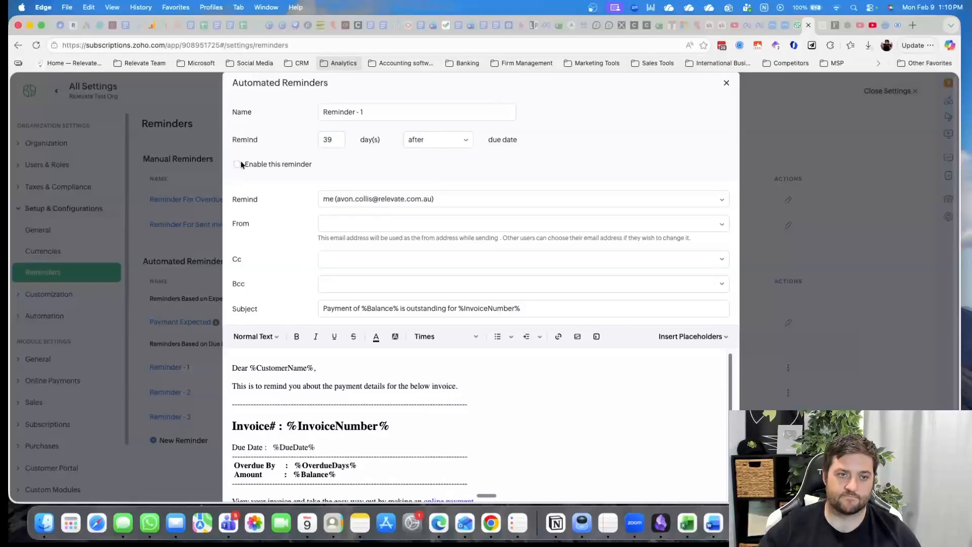
click(726, 84)
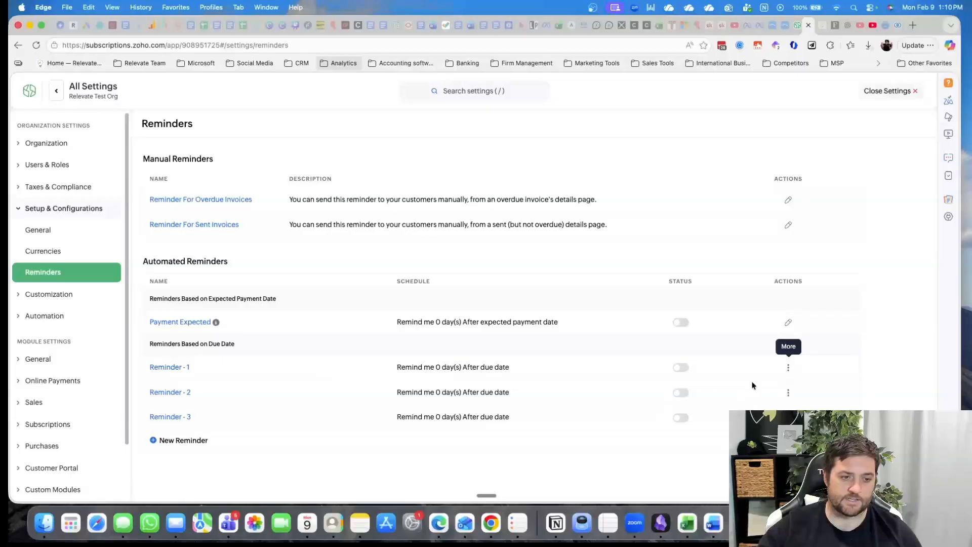
View the Hosted Payment Pages, Transaction Number Series, PDF Templates and Email Notifications settings under Customization
click(60, 295)
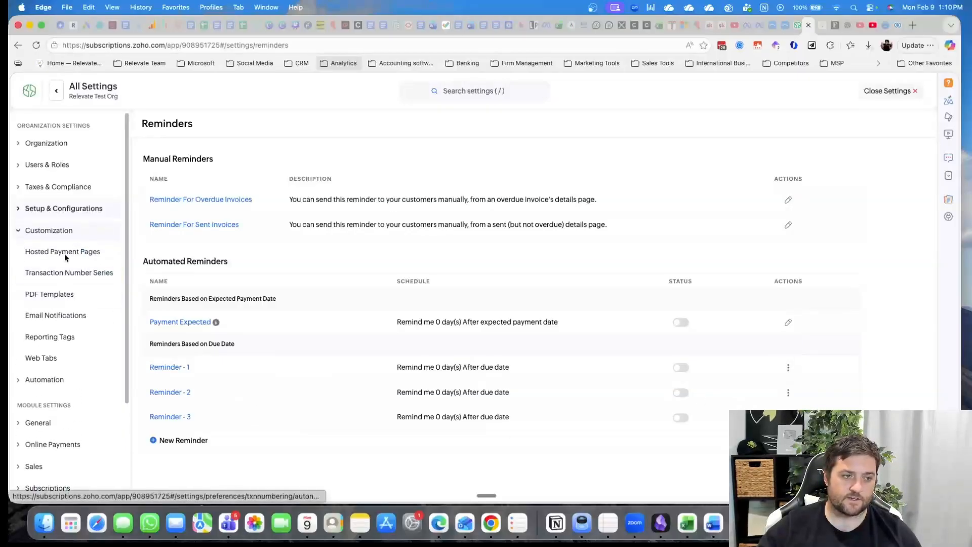
click(64, 254)
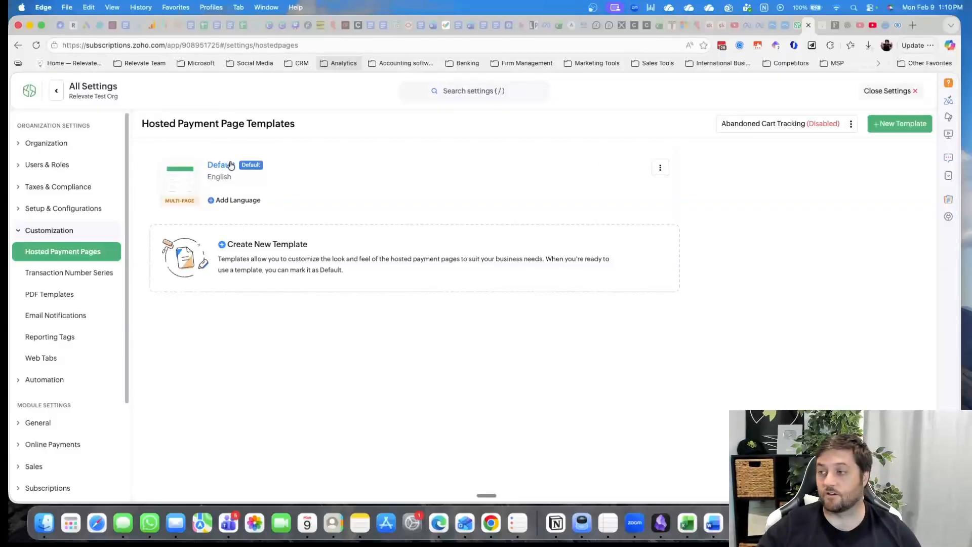
click(75, 279)
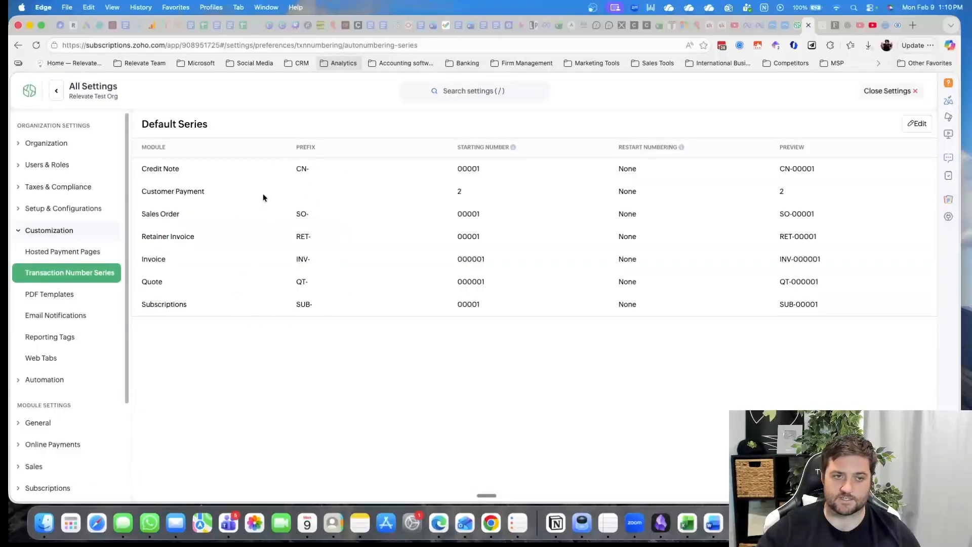
click(59, 303)
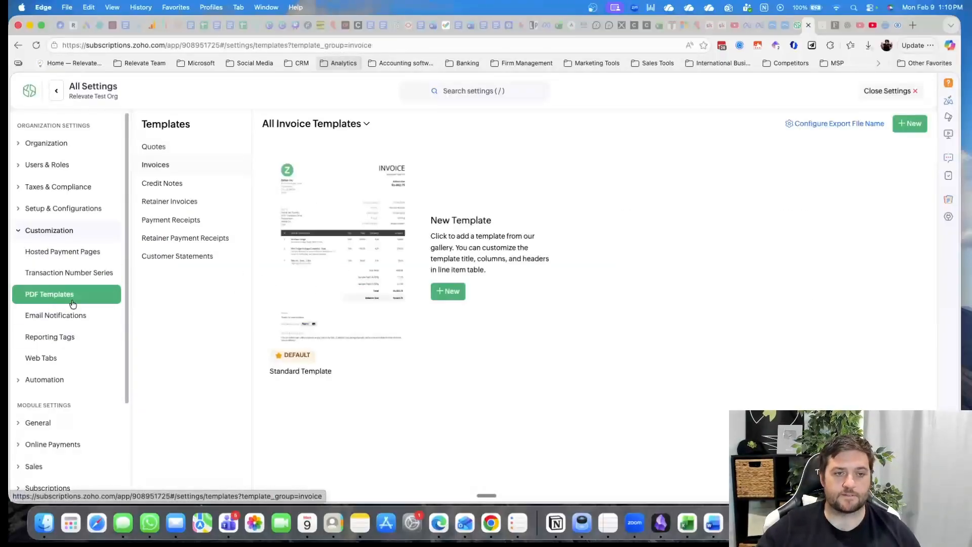
click(60, 320)
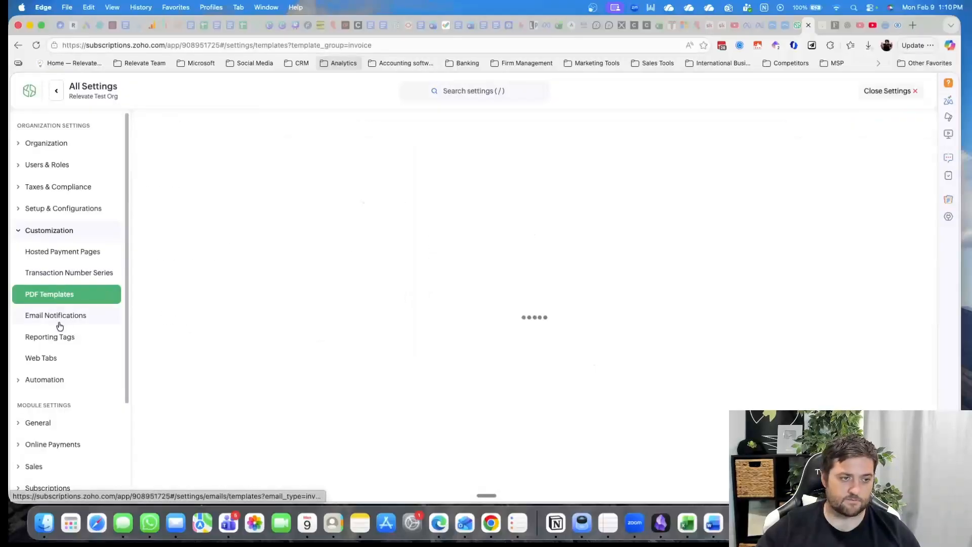
Create a reporting tag named region with the options a, b and c, and save it
click(86, 346)
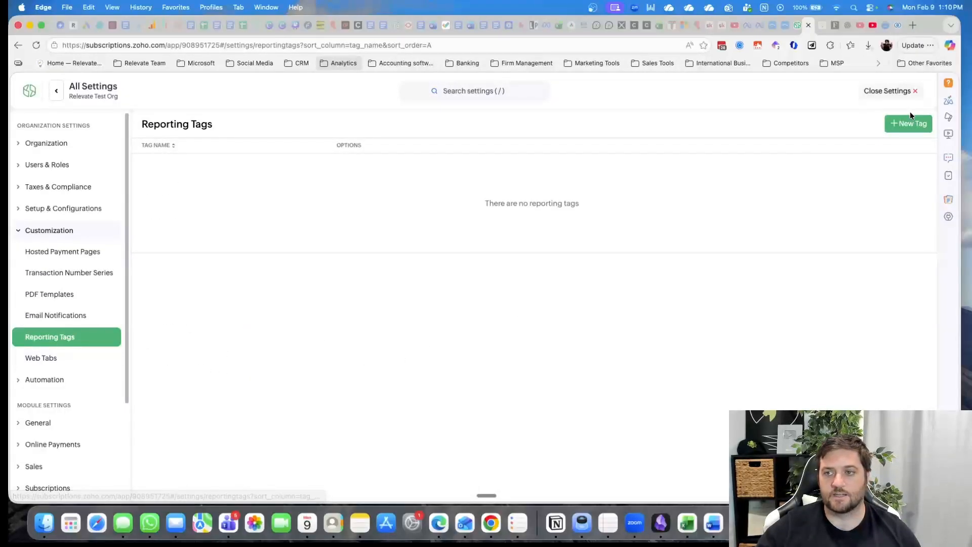
click(906, 123)
click(412, 134)
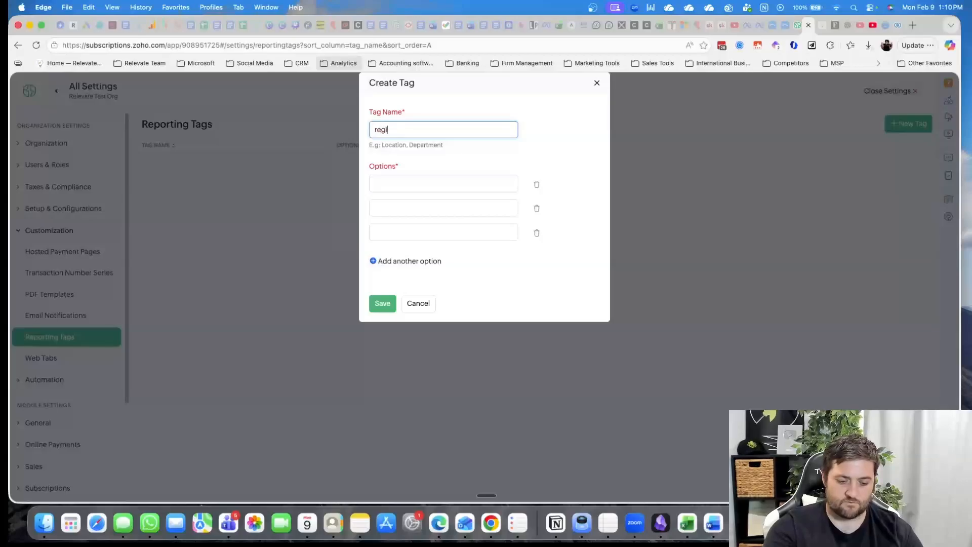
click(416, 183)
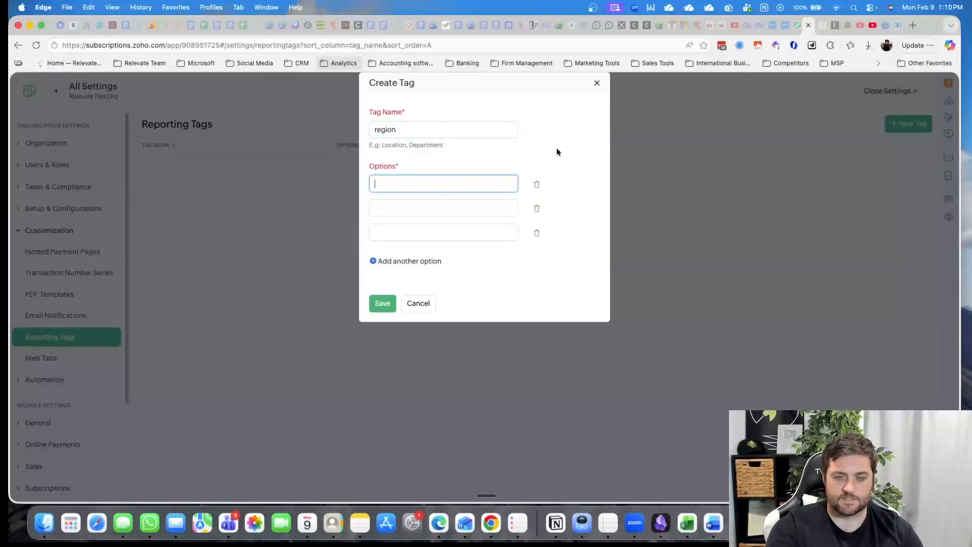
text(a)
click(449, 206)
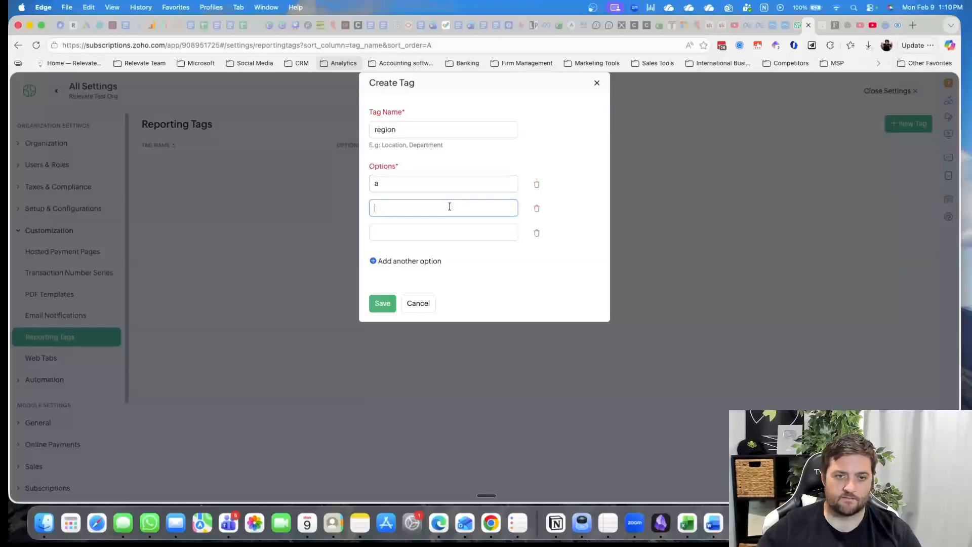
text(b)
click(438, 229)
text(c)
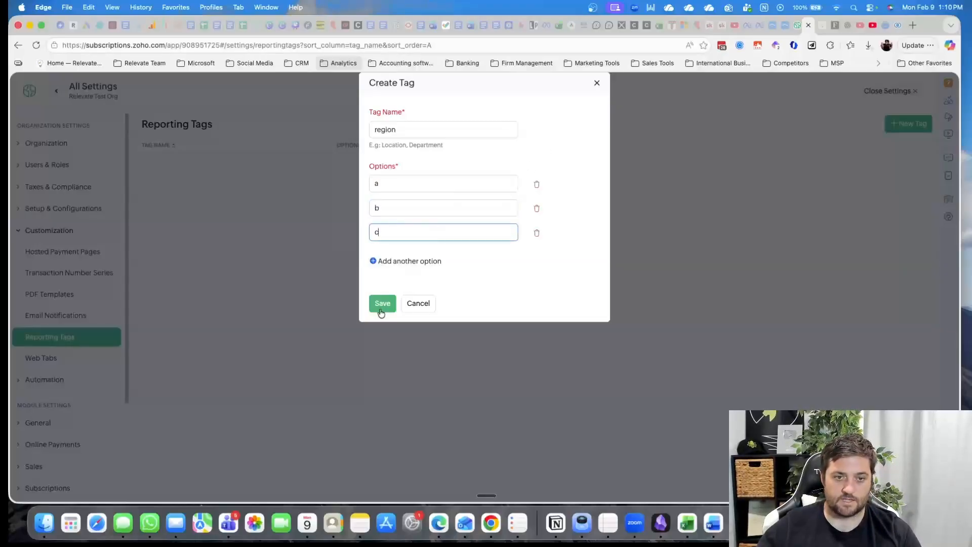
click(382, 303)
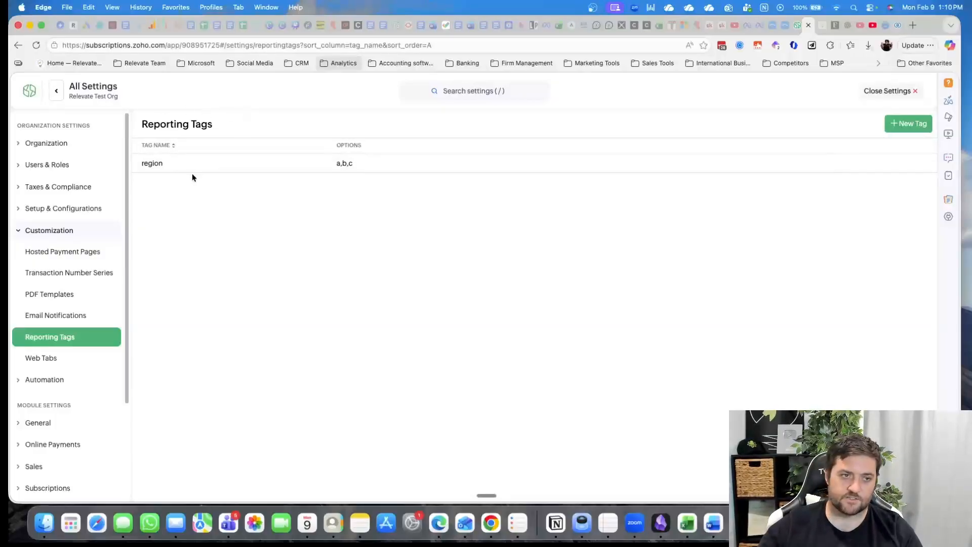
View the Web Tabs settings and the Workflow Actions, Workflow Logs and Schedules settings under Automation
click(78, 359)
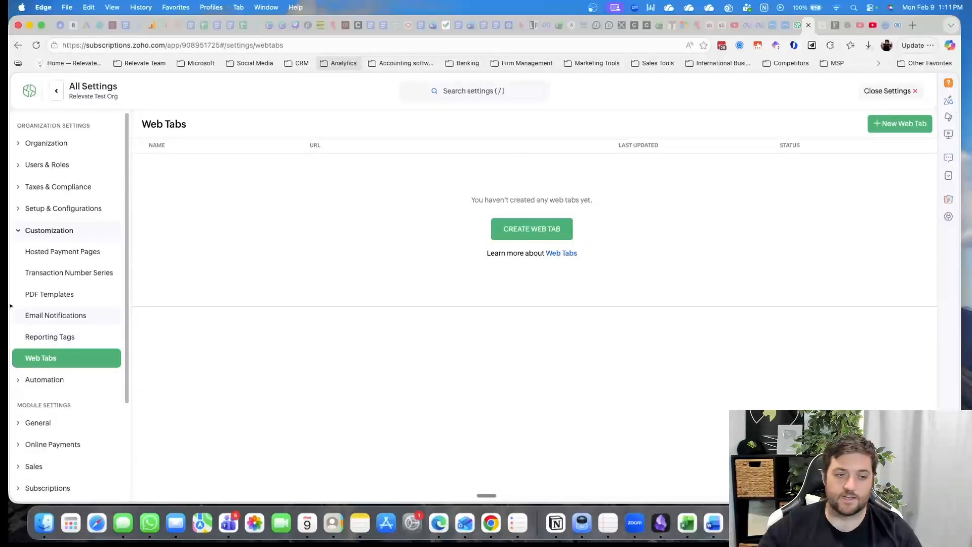
scroll(91, 310, down, 1)
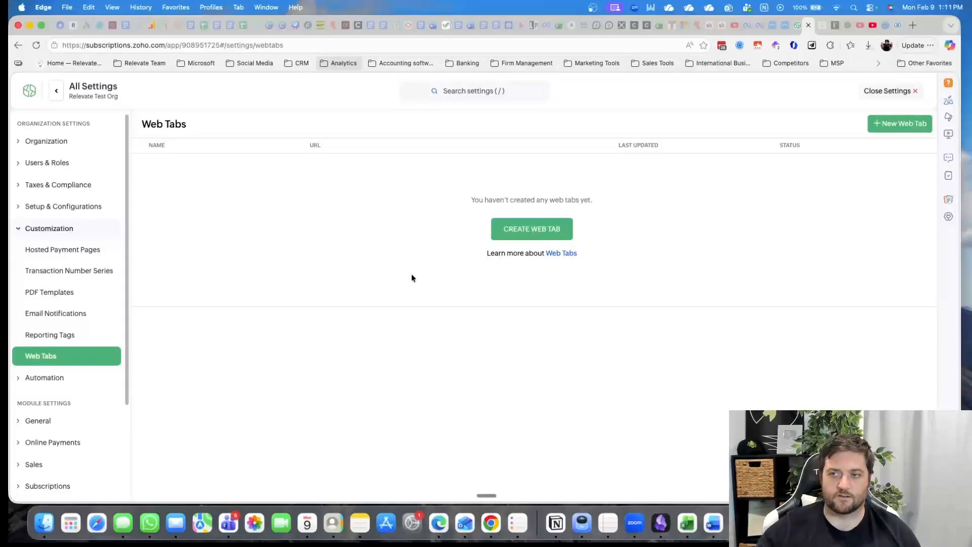
scroll(74, 344, down, 2)
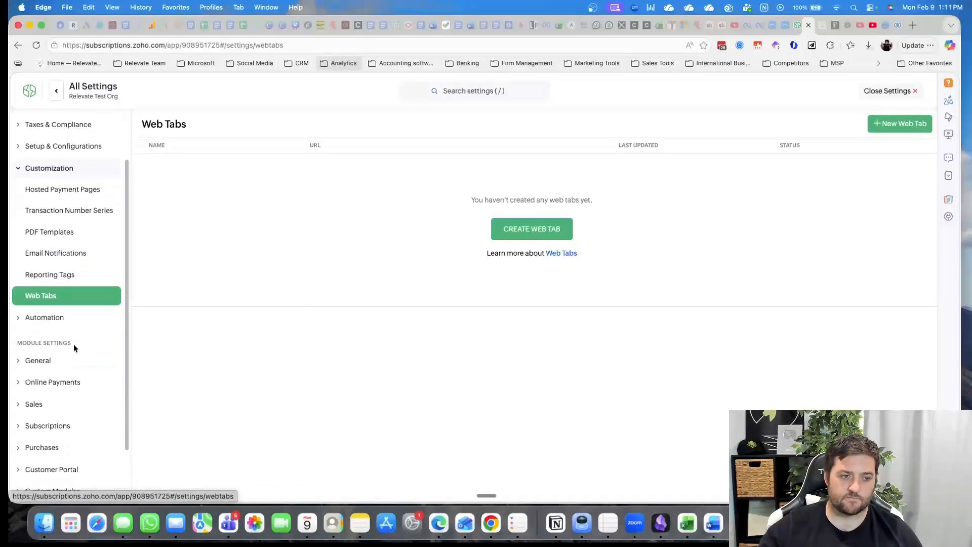
click(39, 316)
click(70, 213)
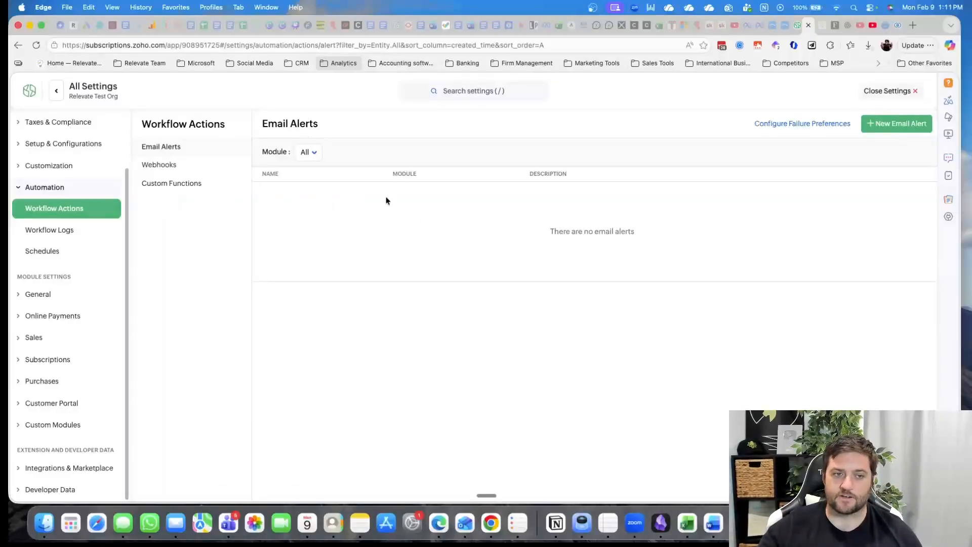
click(67, 231)
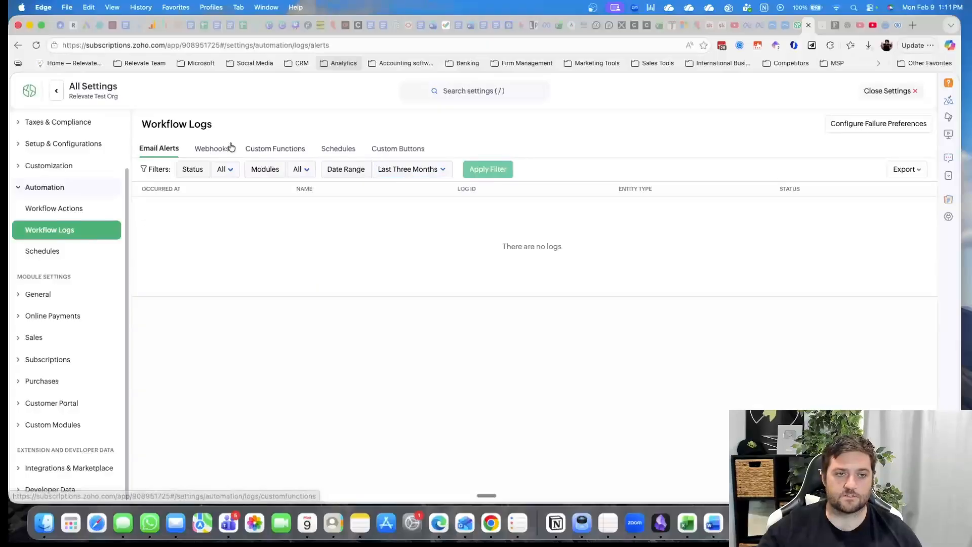
click(85, 252)
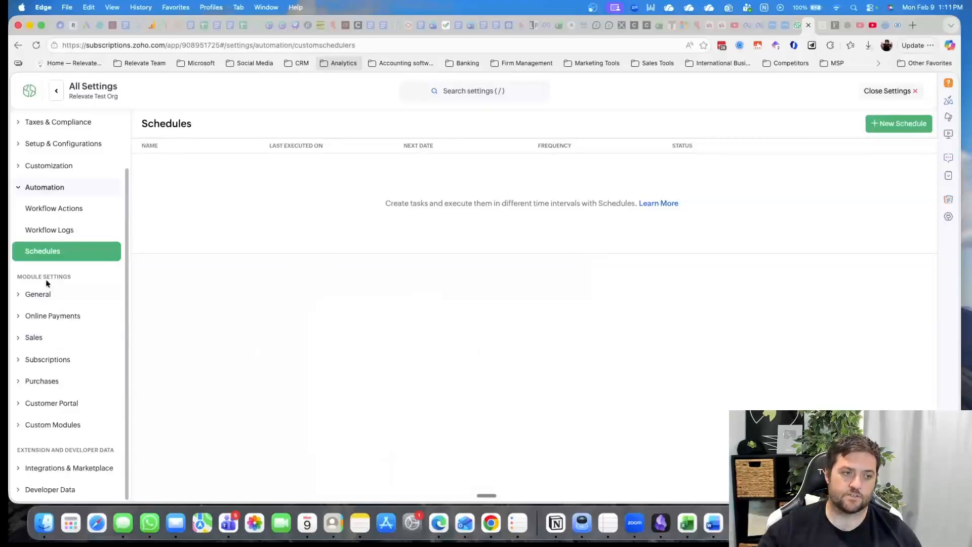
Try the Enable Customer Numbers option in the Customers module settings and clear it again
click(64, 301)
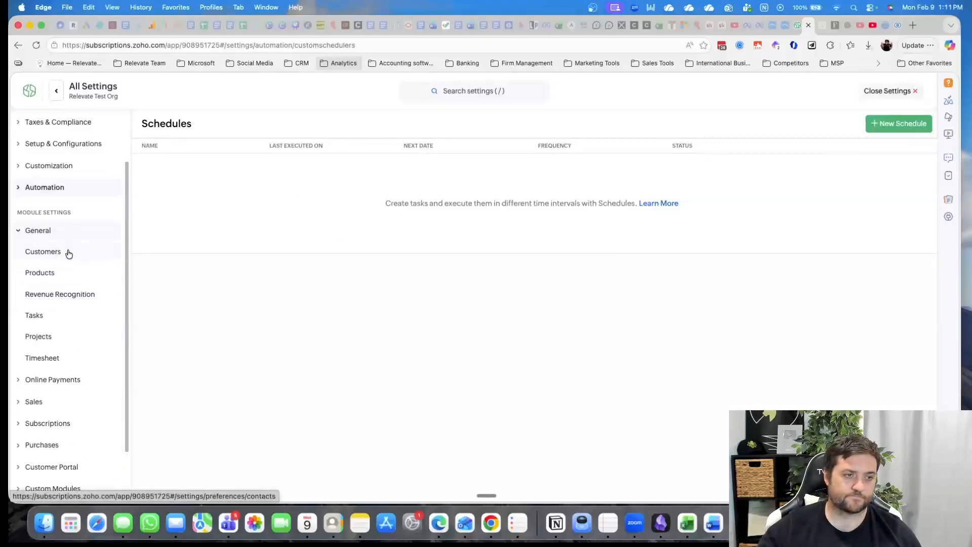
click(88, 257)
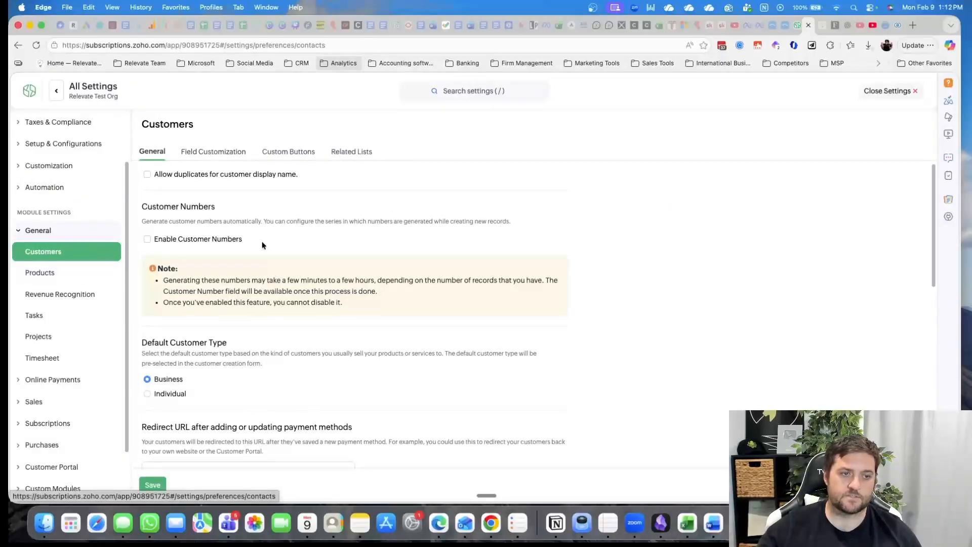
click(147, 238)
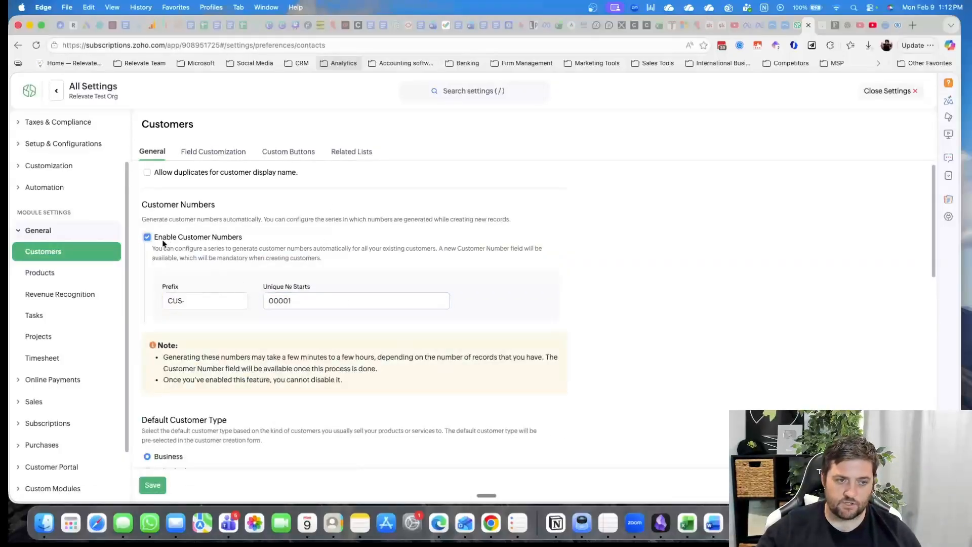
click(148, 237)
Review the redirect URL, credit limit, multi-currency, customer hierarchy and billing and shipping address format options for customers
scroll(379, 310, down, 5)
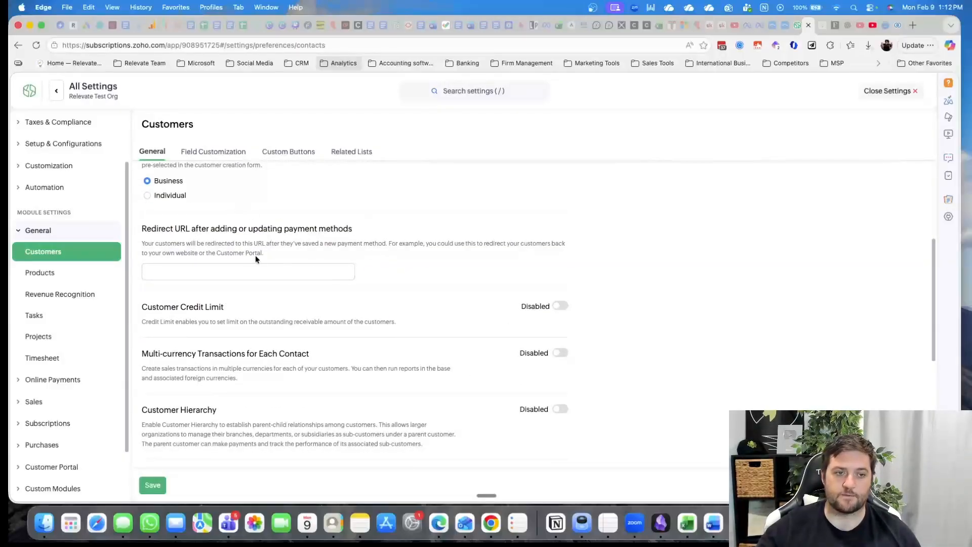
click(213, 269)
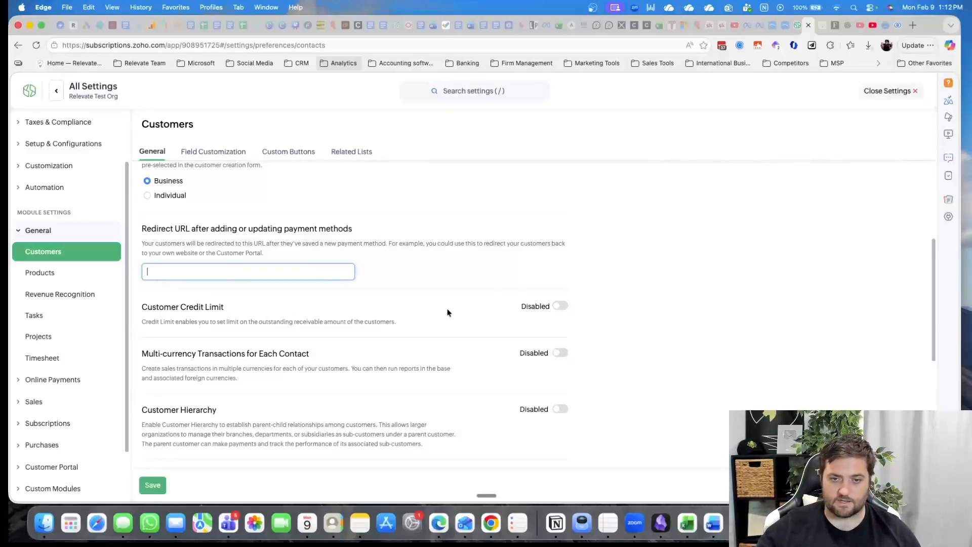
scroll(304, 299, down, 3)
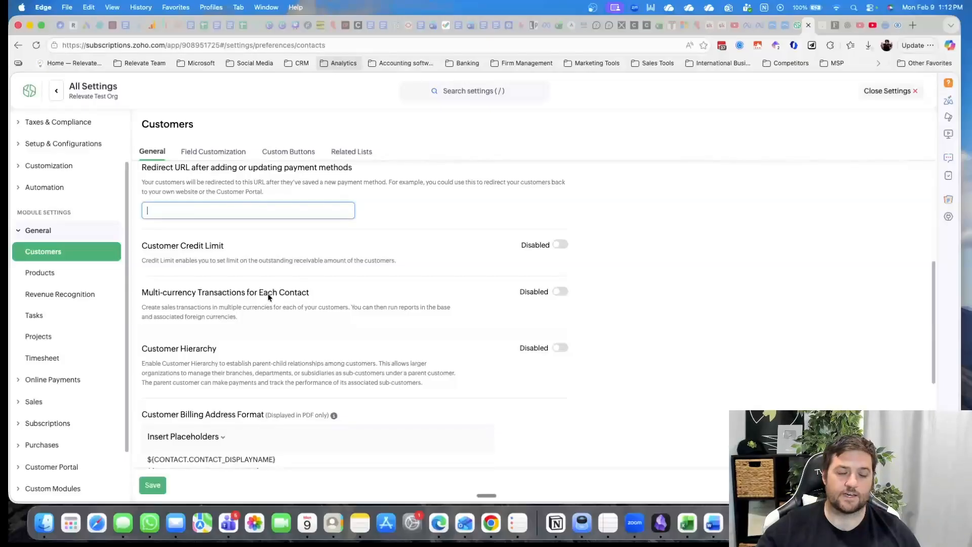
scroll(266, 299, down, 2)
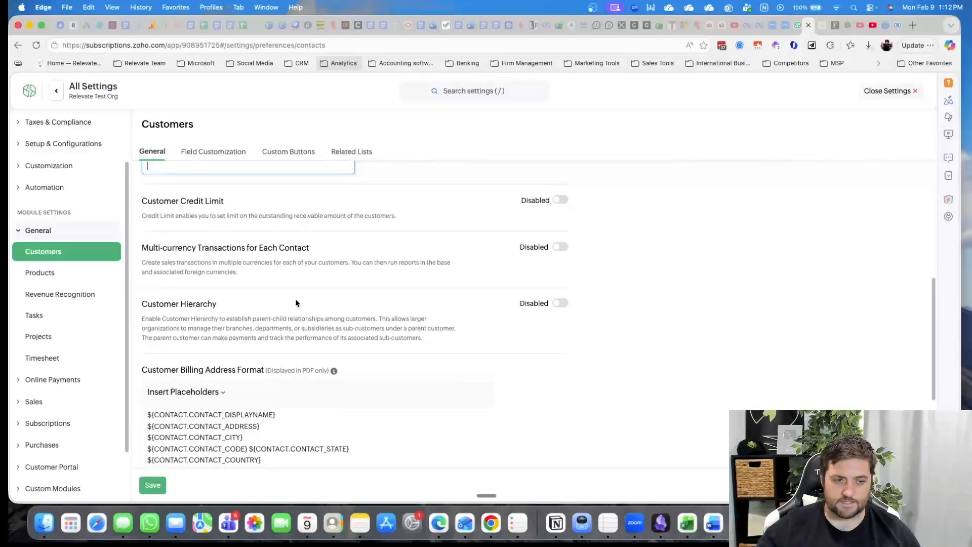
scroll(297, 303, down, 3)
scroll(296, 303, down, 8)
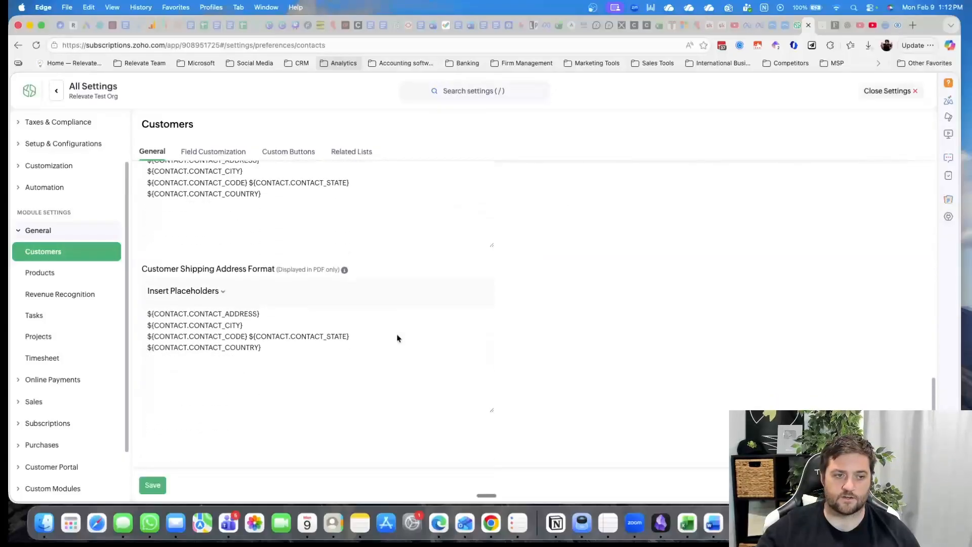
View the Products settings for Field Customization, Record Locking, Custom Buttons and Related Lists
click(64, 274)
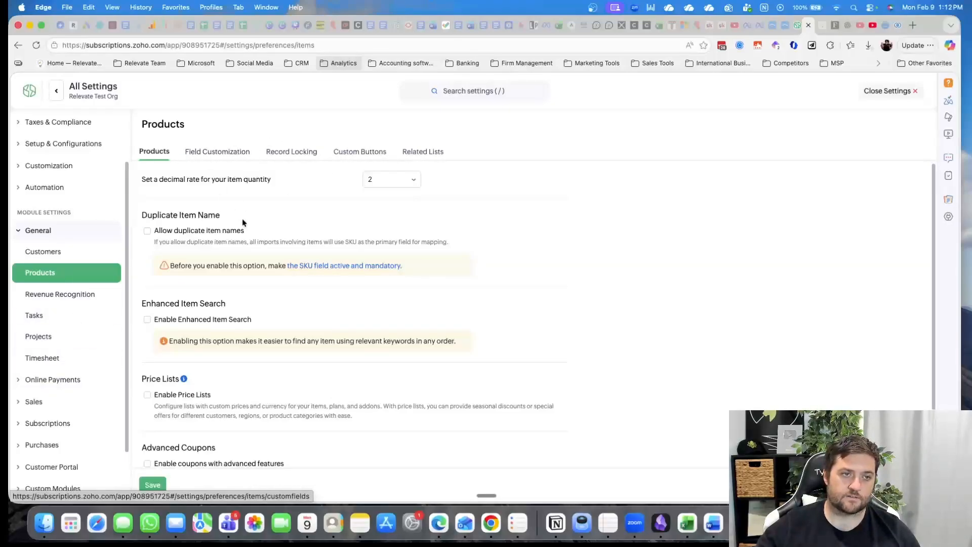
click(233, 158)
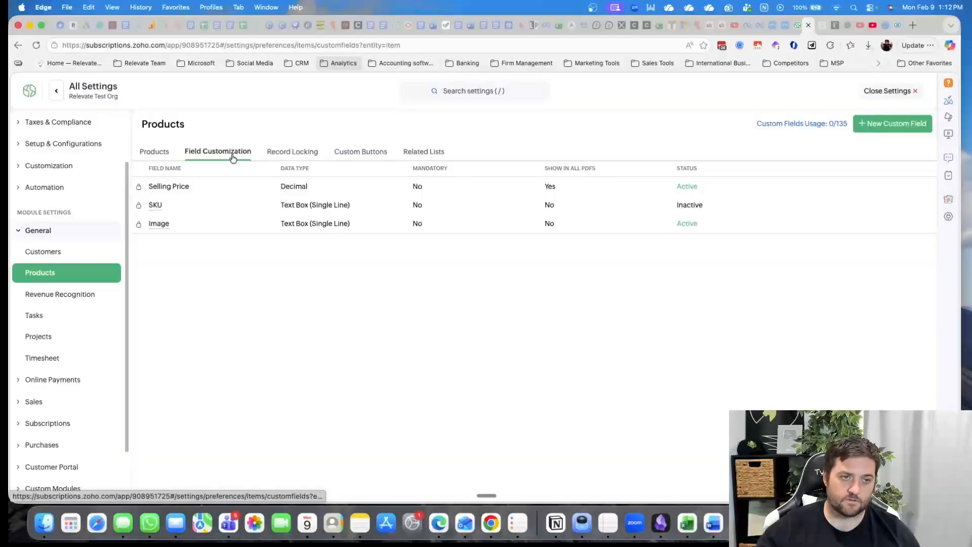
click(295, 154)
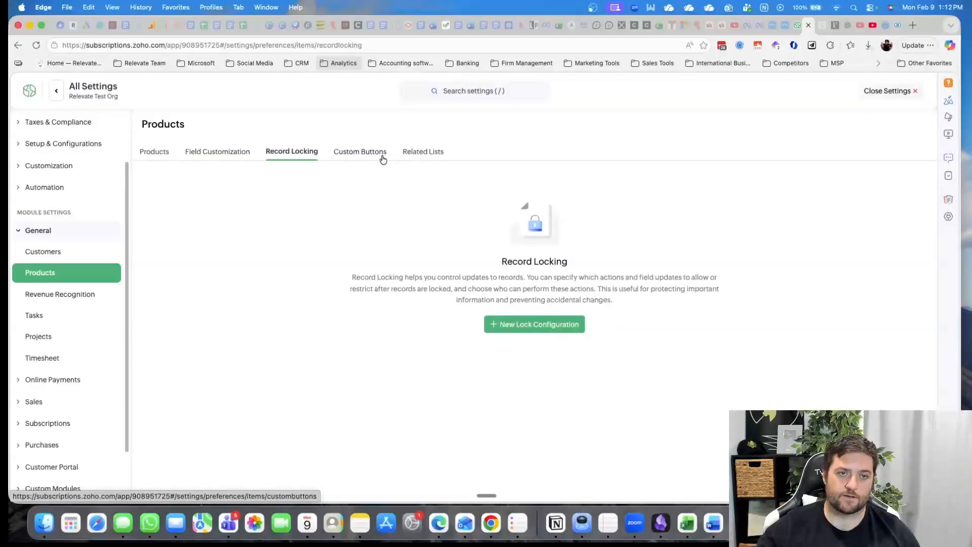
click(373, 153)
click(428, 152)
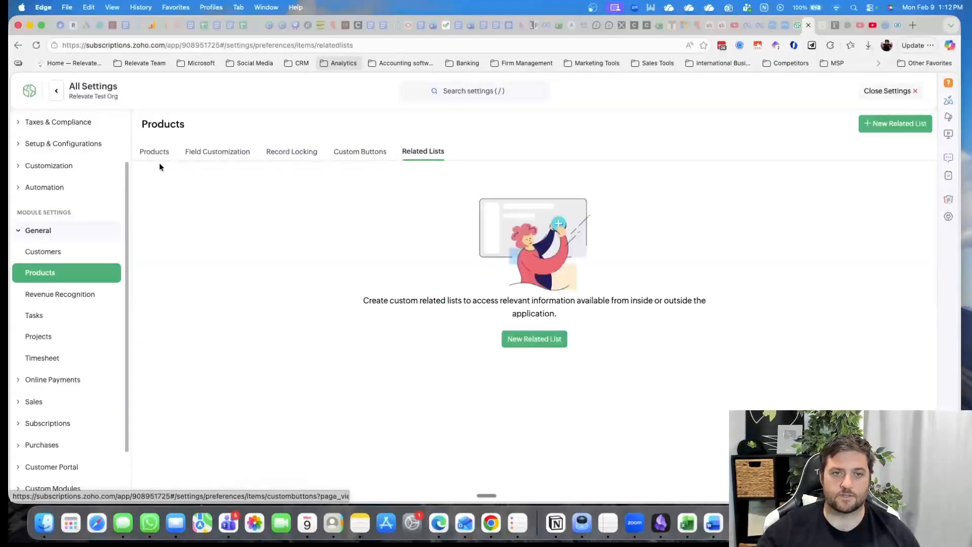
Review the general product options for duplicate item names, enhanced item search, price lists and advanced coupons
click(154, 152)
scroll(355, 268, down, 2)
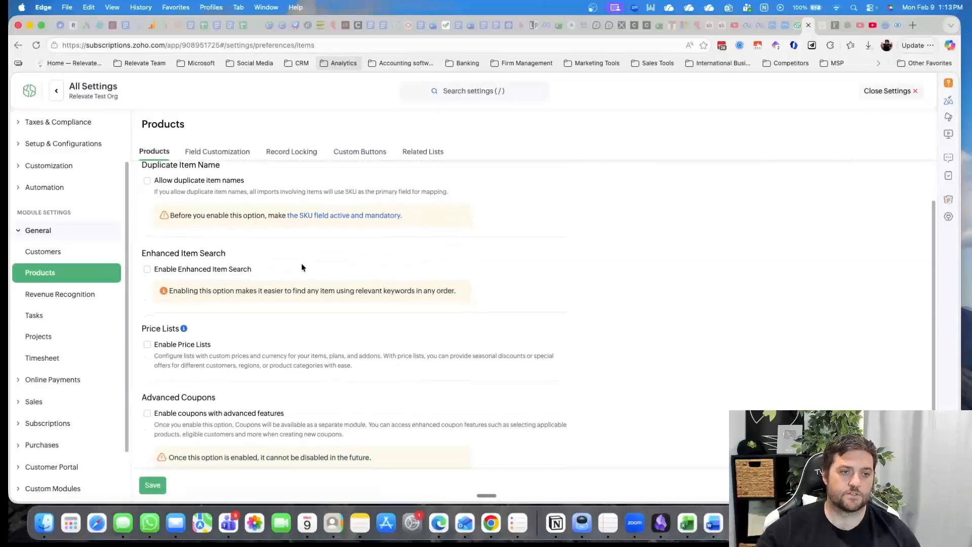
scroll(284, 267, down, 2)
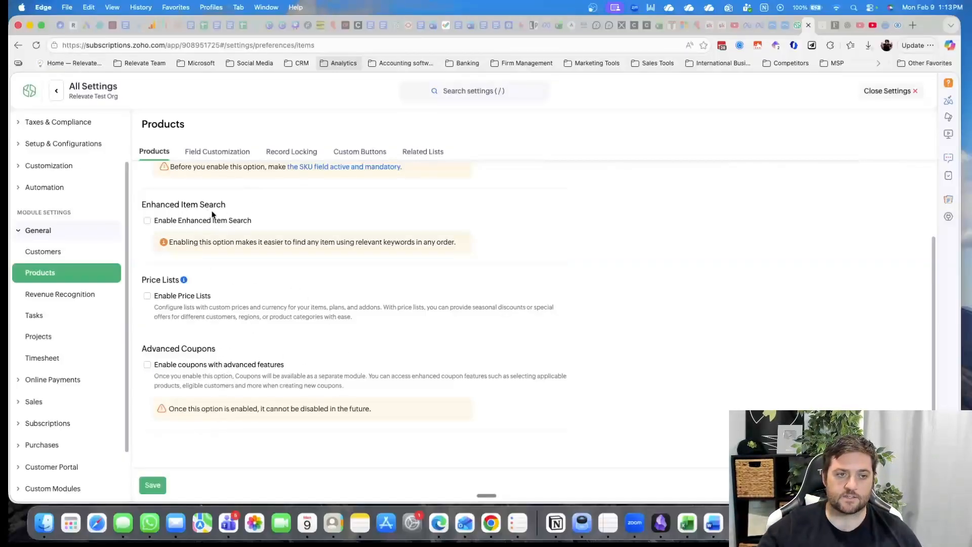
scroll(212, 215, down, 1)
scroll(245, 348, up, 4)
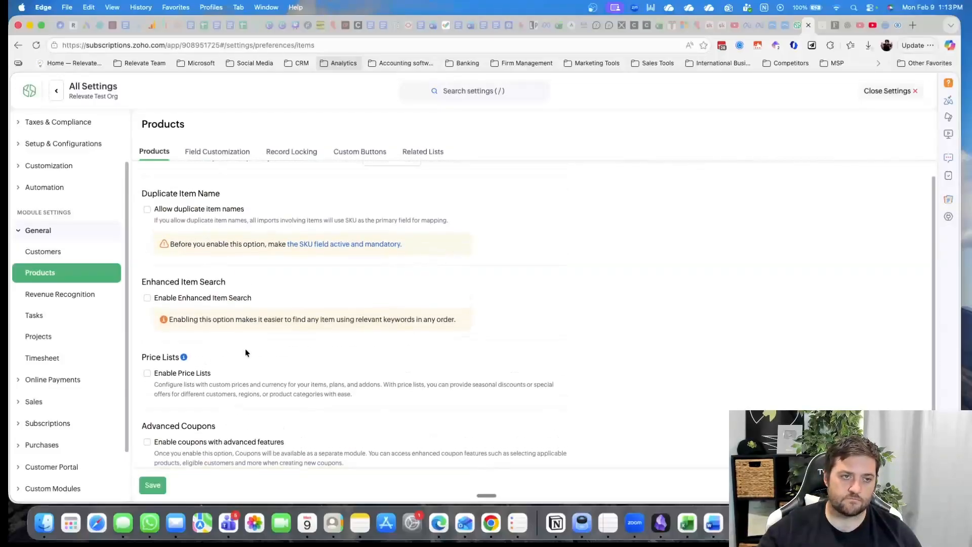
scroll(245, 348, up, 1)
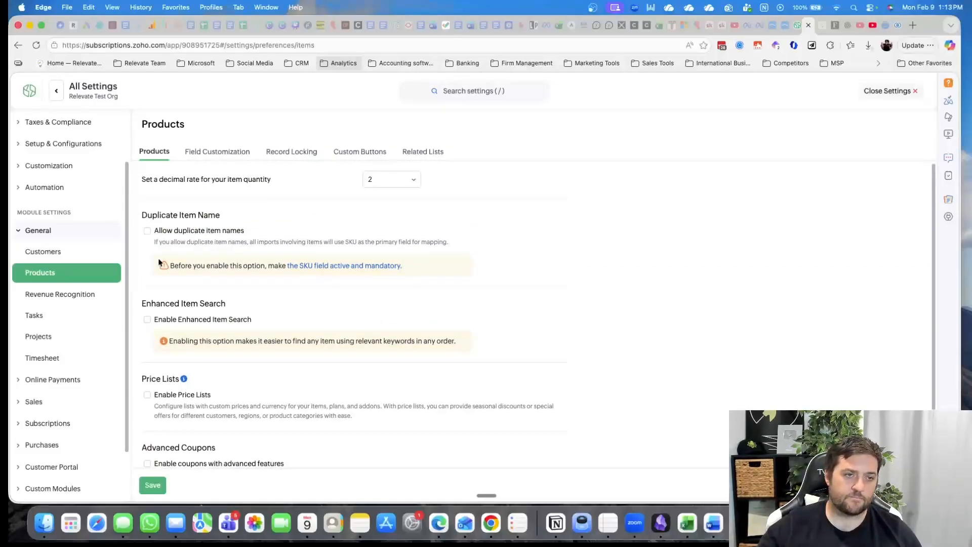
View the Revenue Recognition, Tasks and Projects settings under General
click(78, 296)
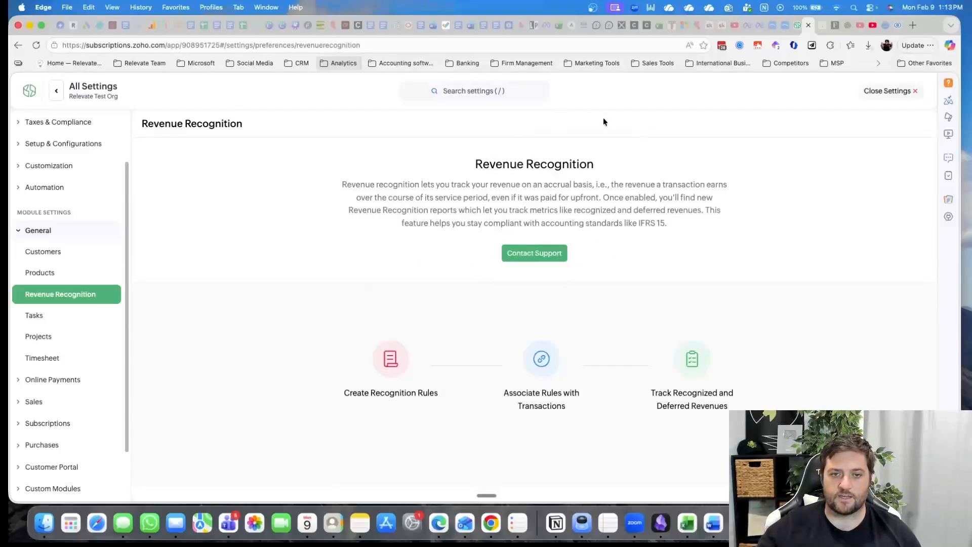
drag(642, 225, 668, 226)
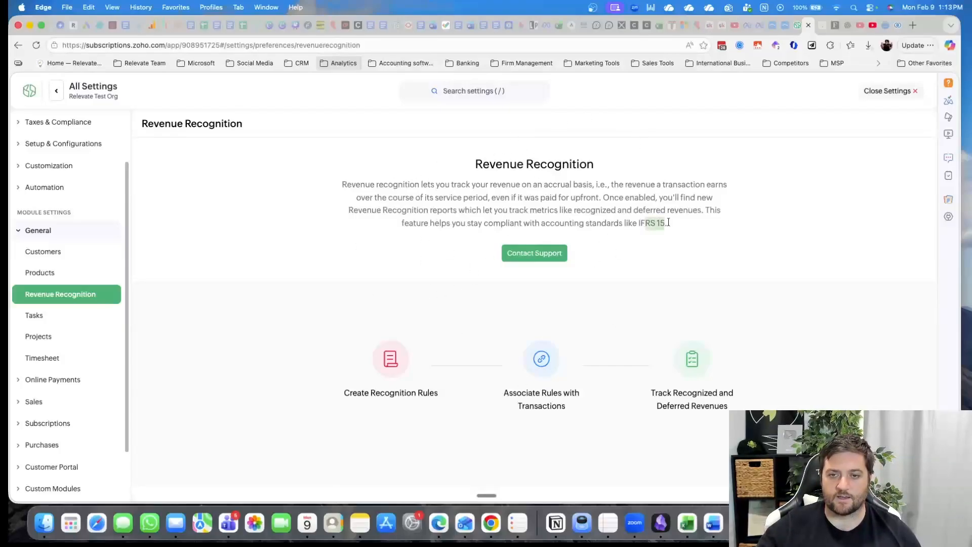
click(81, 320)
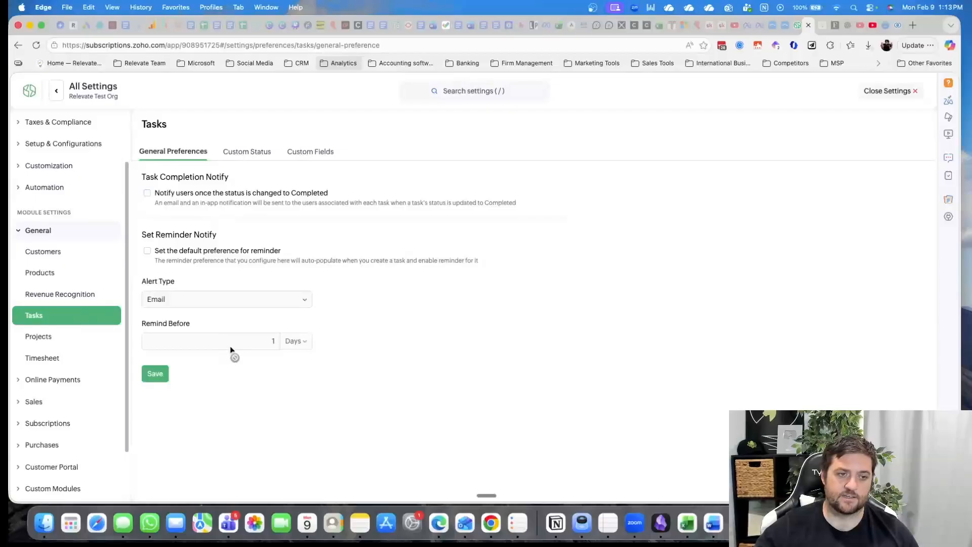
click(38, 343)
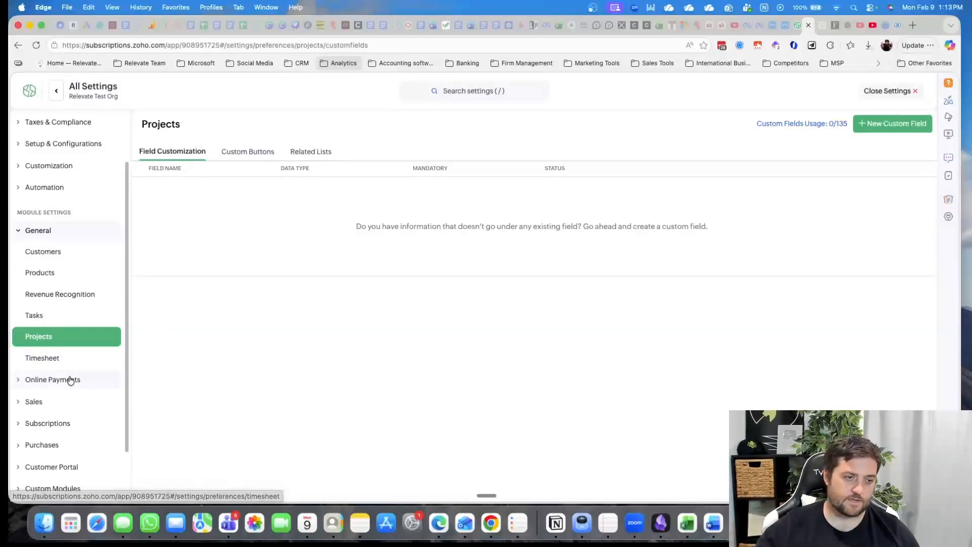
Try Round to nearest as the Round Off Time in the Timesheet settings and check the minute multiples offered
click(58, 362)
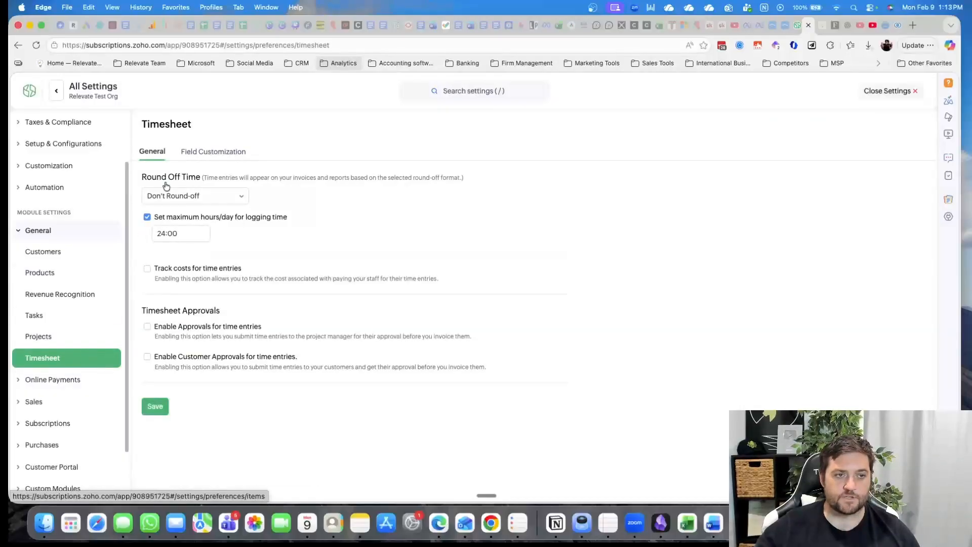
click(205, 199)
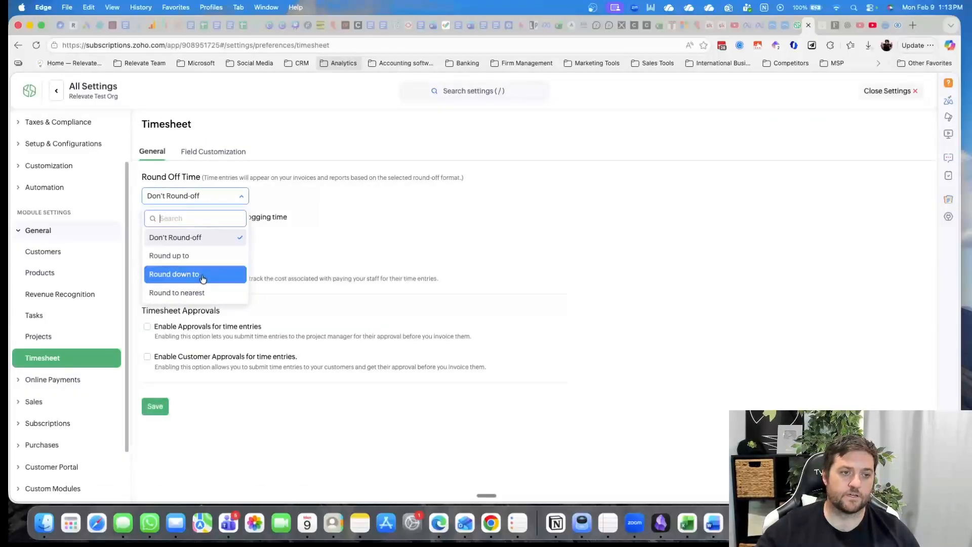
click(205, 293)
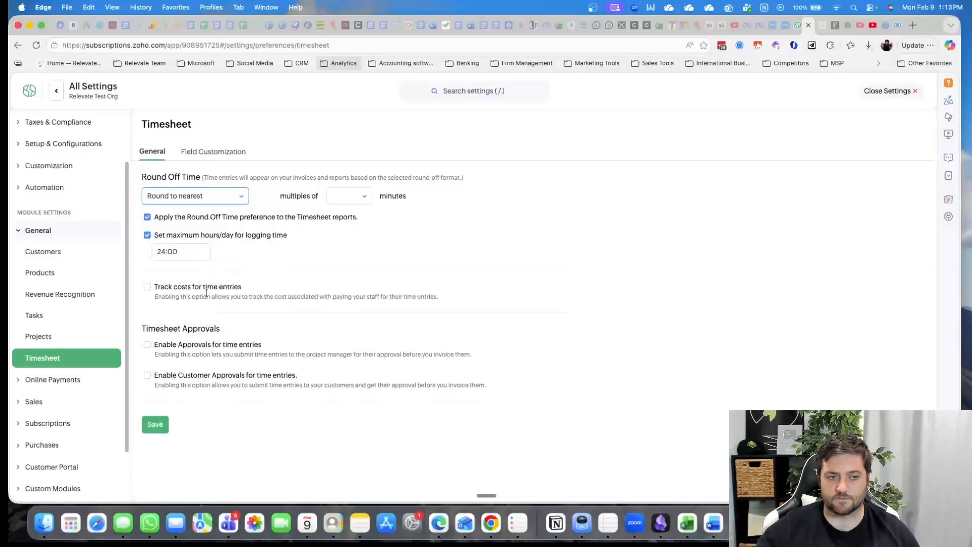
click(345, 196)
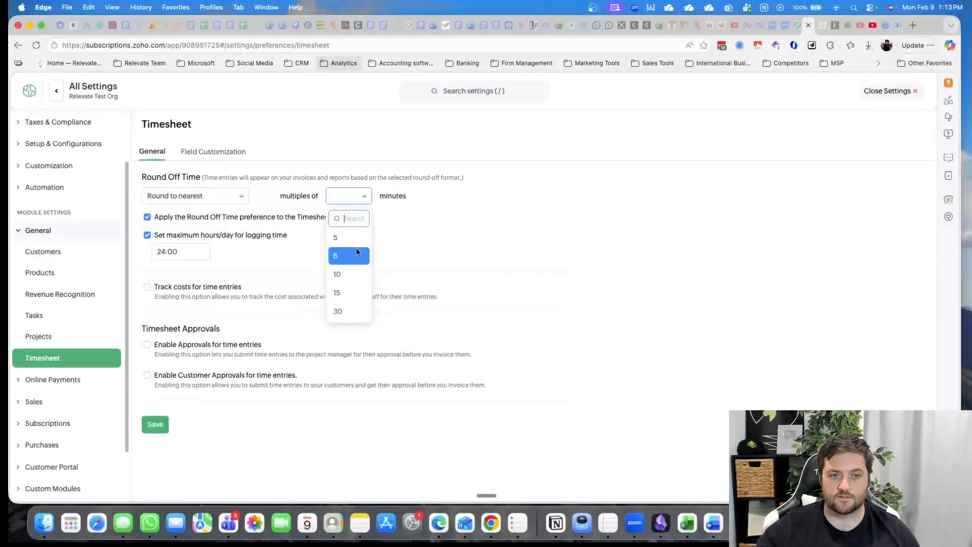
click(364, 236)
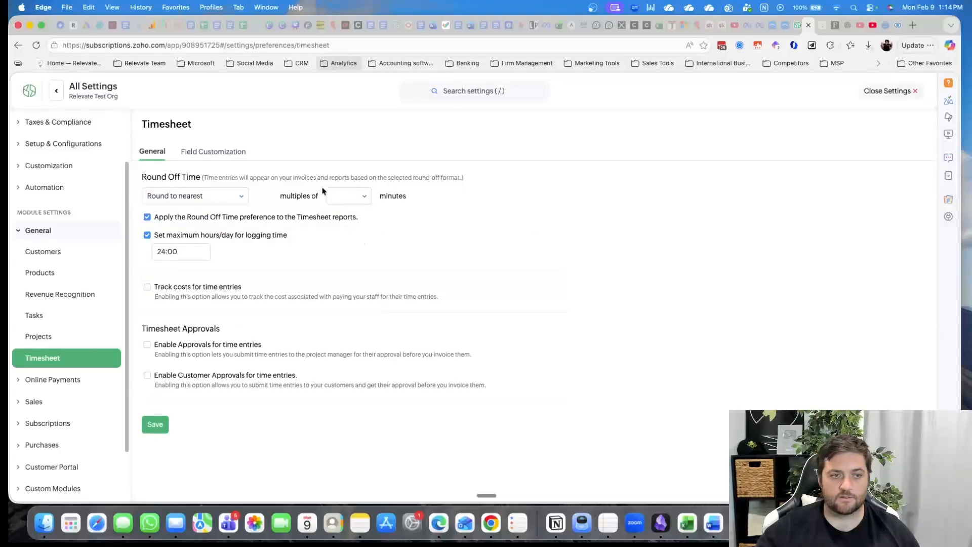
Try rounding timesheet entries up to multiples of 6 minutes and of 15 minutes, without saving
click(218, 196)
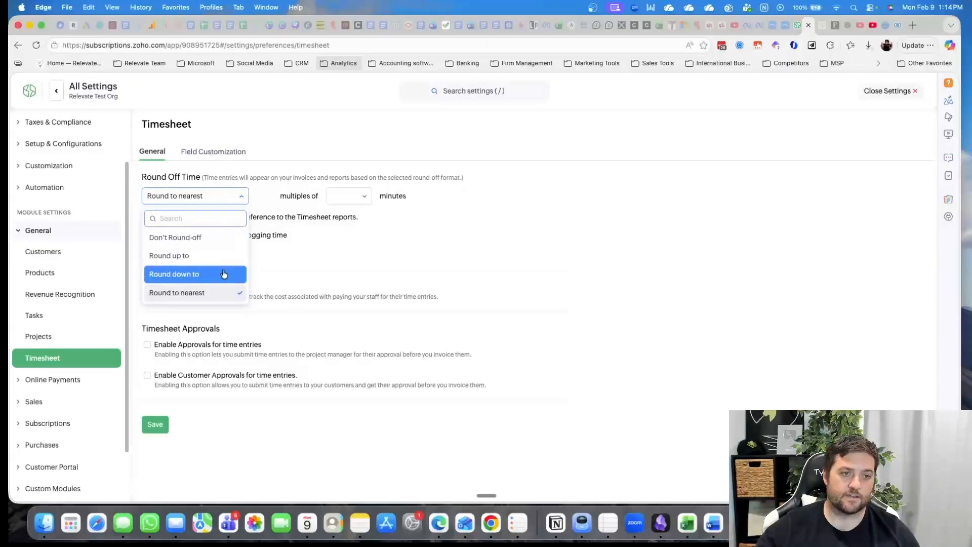
click(223, 255)
click(350, 196)
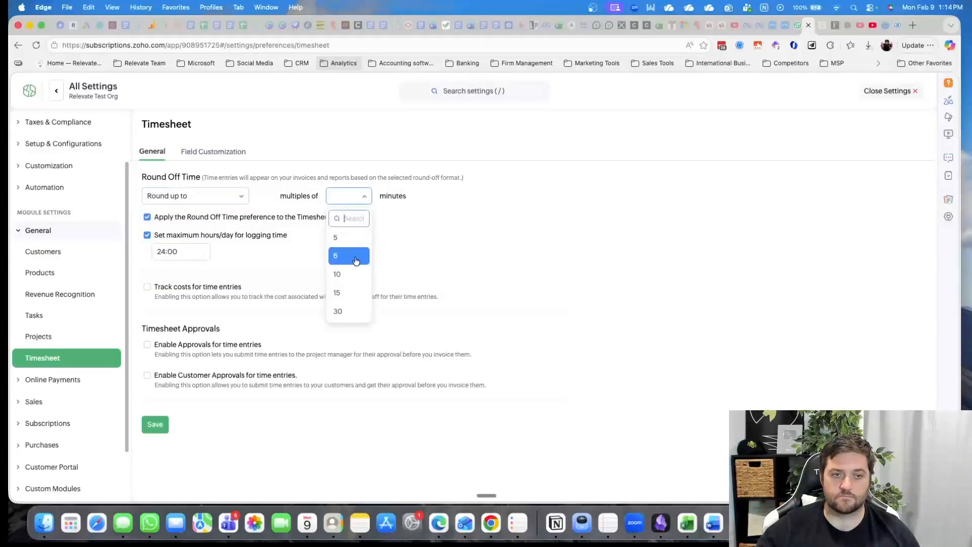
click(356, 258)
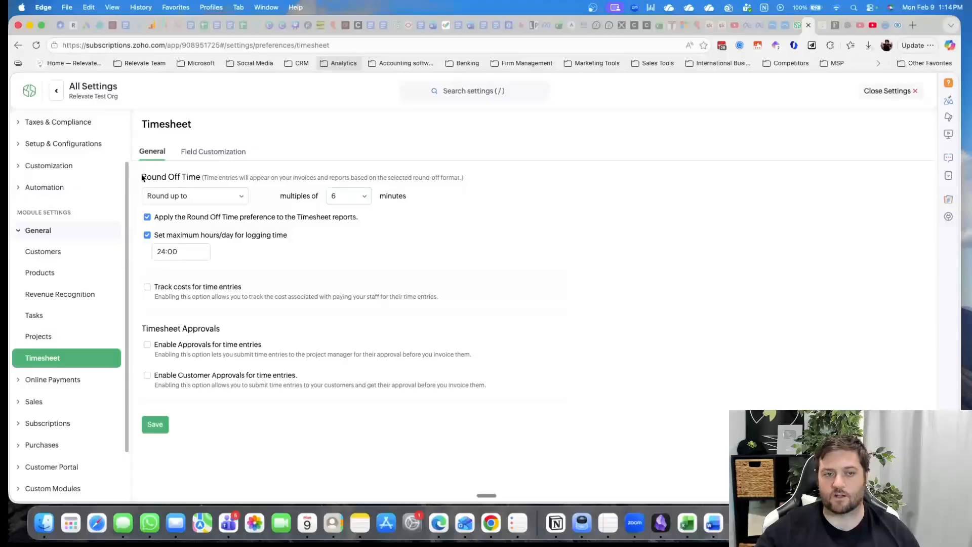
click(360, 197)
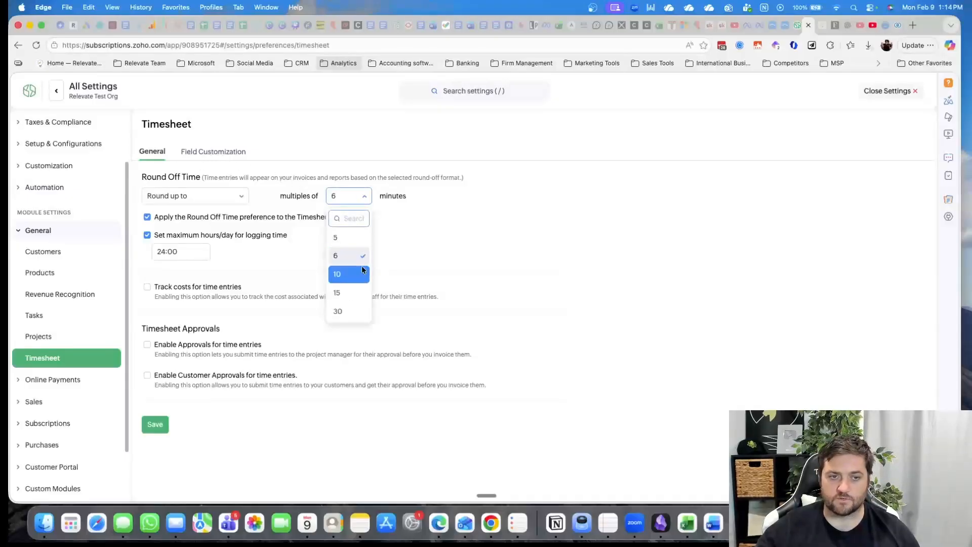
click(360, 295)
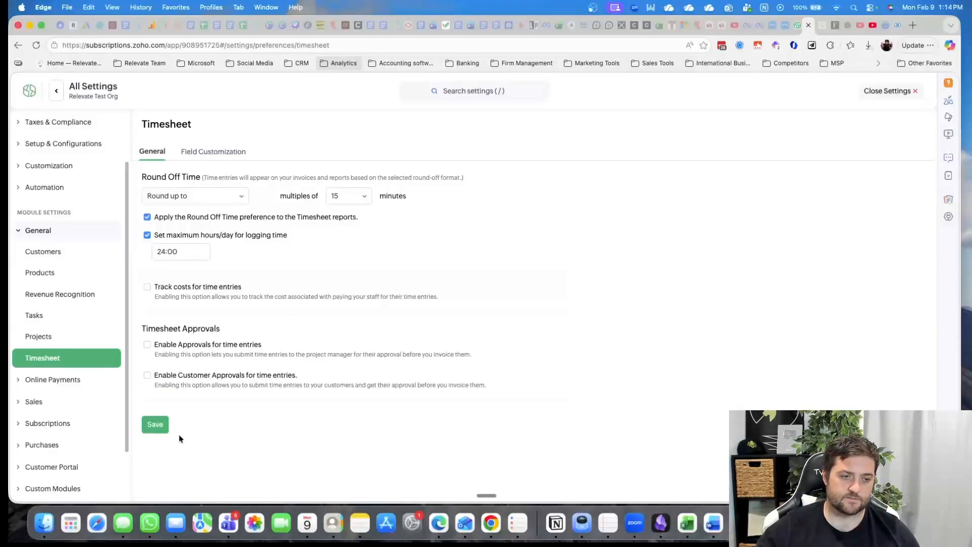
View the Payment Gateways settings and the list of supported online payment methods
click(66, 381)
click(65, 313)
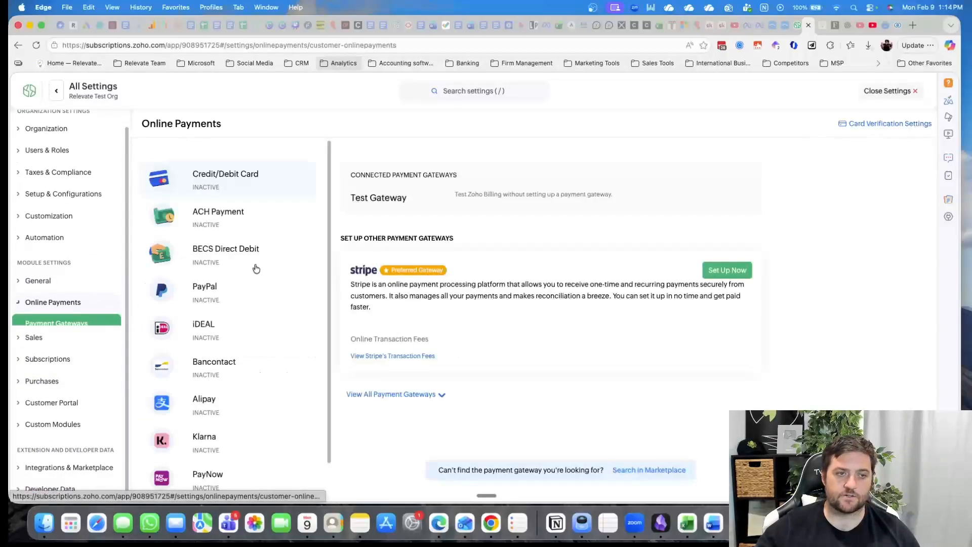
scroll(264, 243, down, 2)
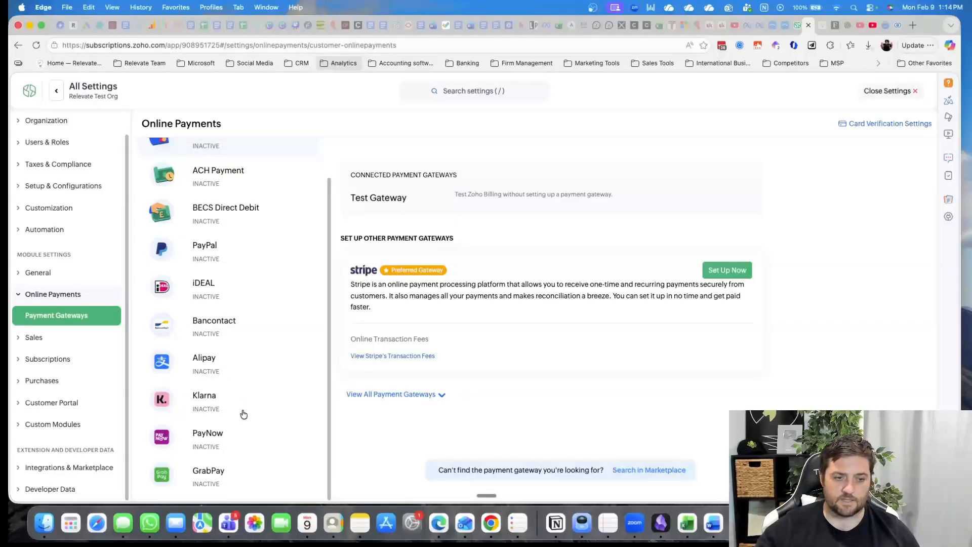
Review the general Quotes settings under Sales, covering invoice and subscription conversion, progress invoices and zero-value line items
click(54, 338)
scroll(81, 325, down, 2)
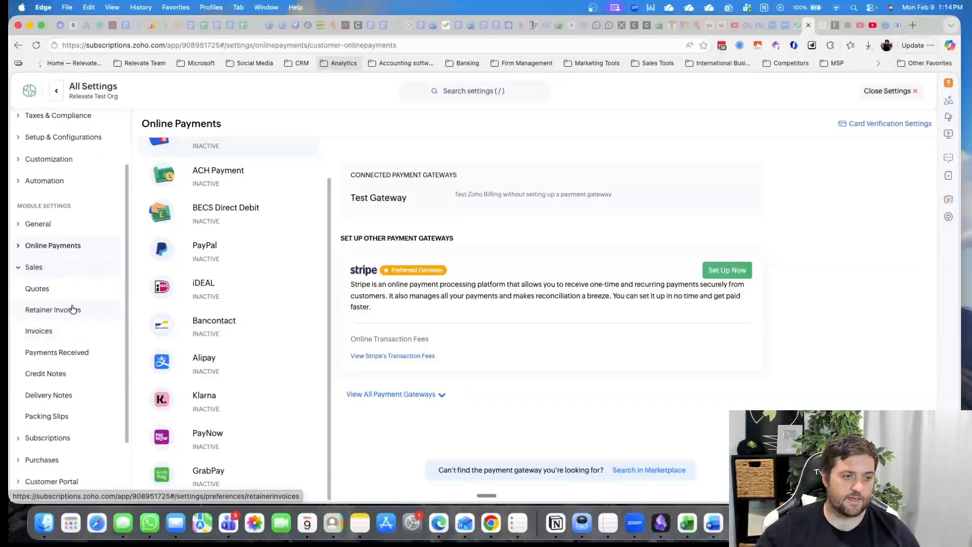
click(60, 276)
scroll(324, 335, down, 1)
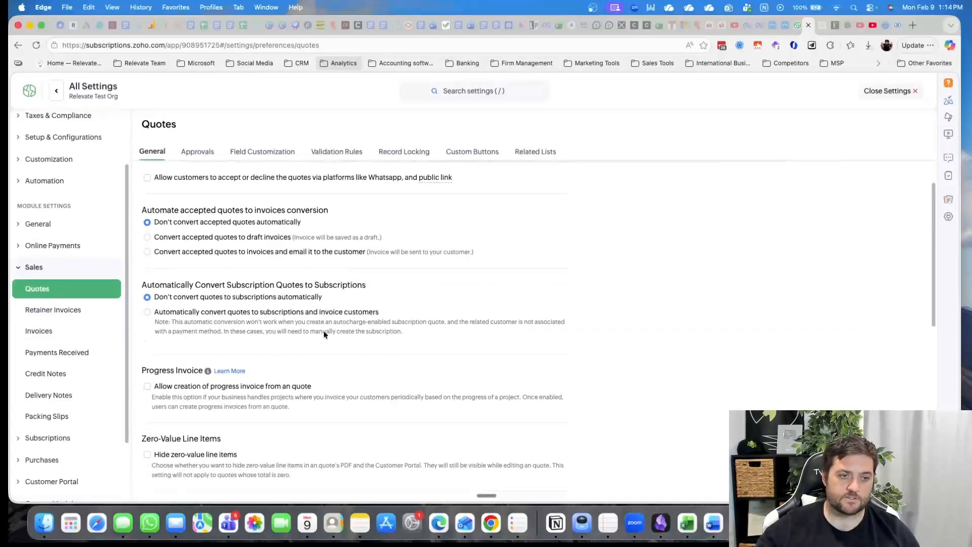
scroll(324, 334, down, 3)
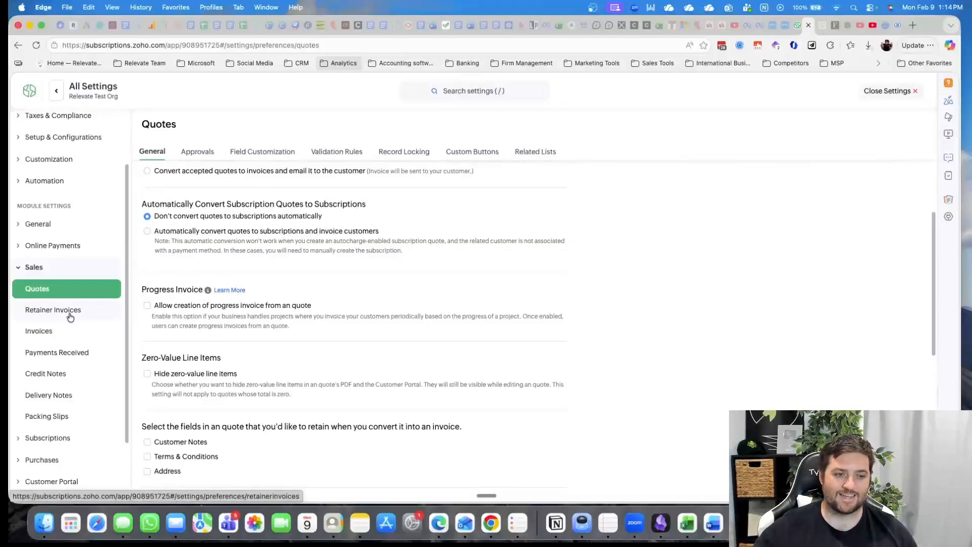
View the quote fields to retain on invoice conversion, and the Terms & Conditions and Customer Notes in the Retainer Invoices settings
scroll(265, 310, down, 5)
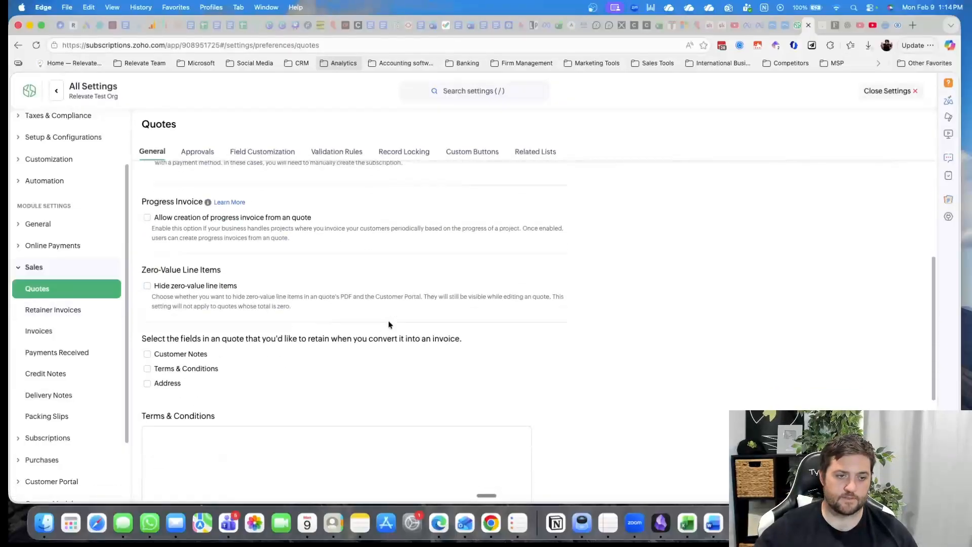
click(57, 311)
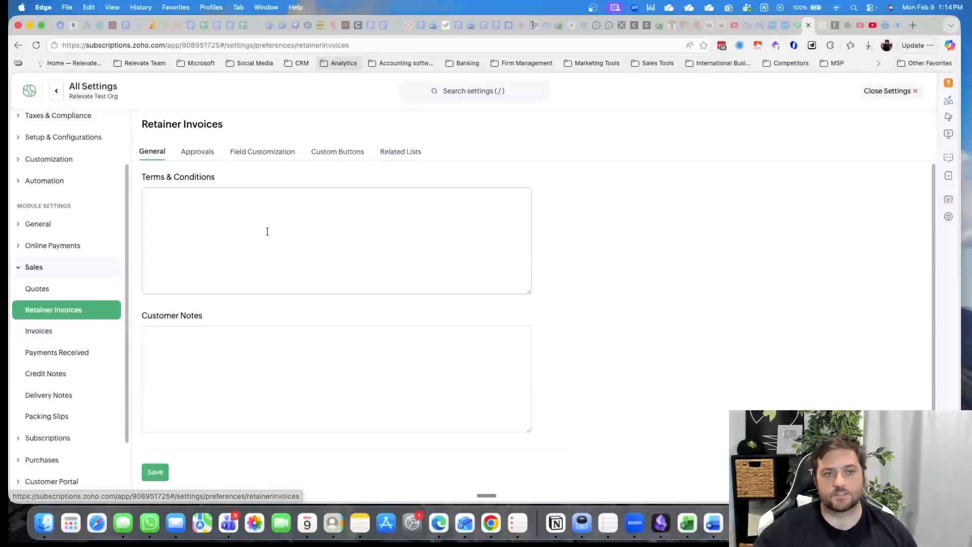
click(298, 193)
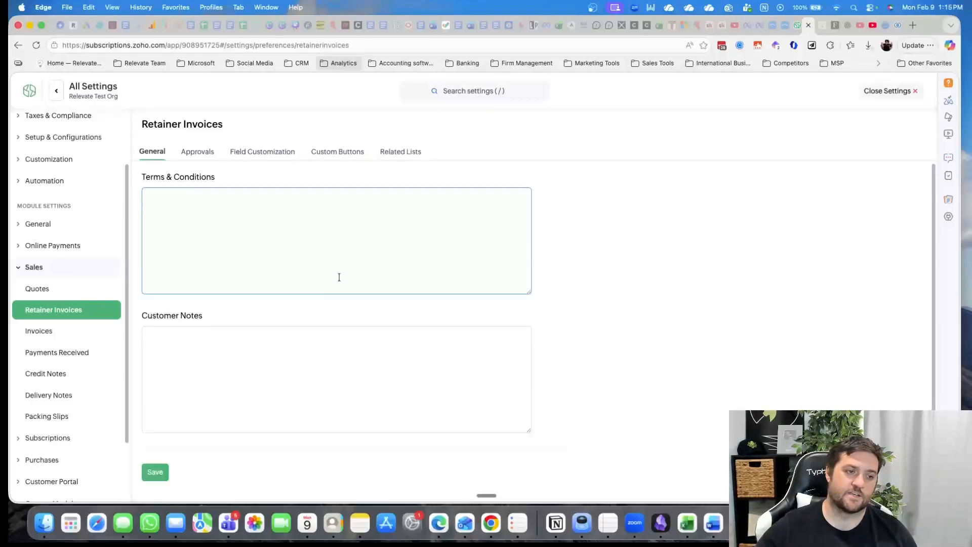
Review the general Invoices settings under Sales, covering numbering, payment notifications, QR code, zero-value line items, setup fee label, terms and notes
click(98, 332)
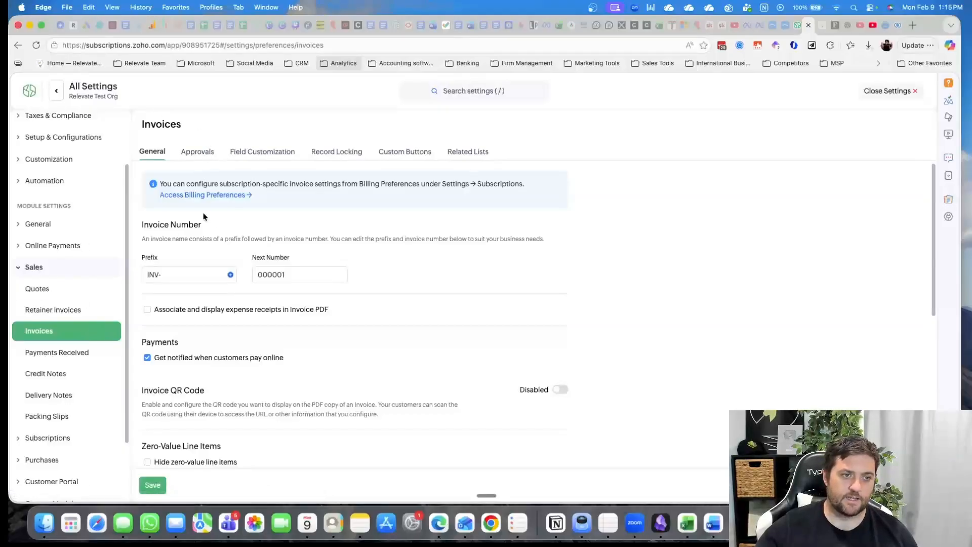
scroll(290, 263, down, 1)
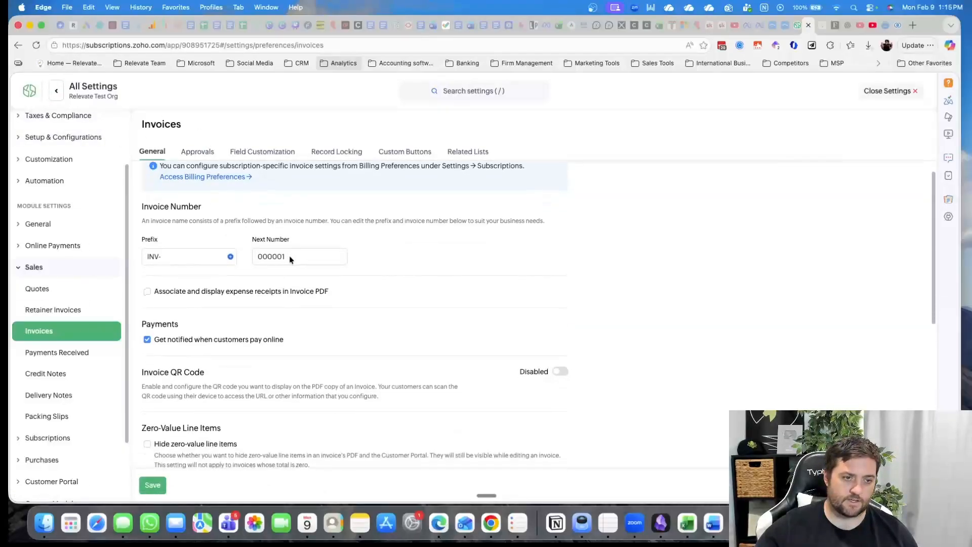
scroll(288, 265, up, 1)
scroll(284, 276, down, 3)
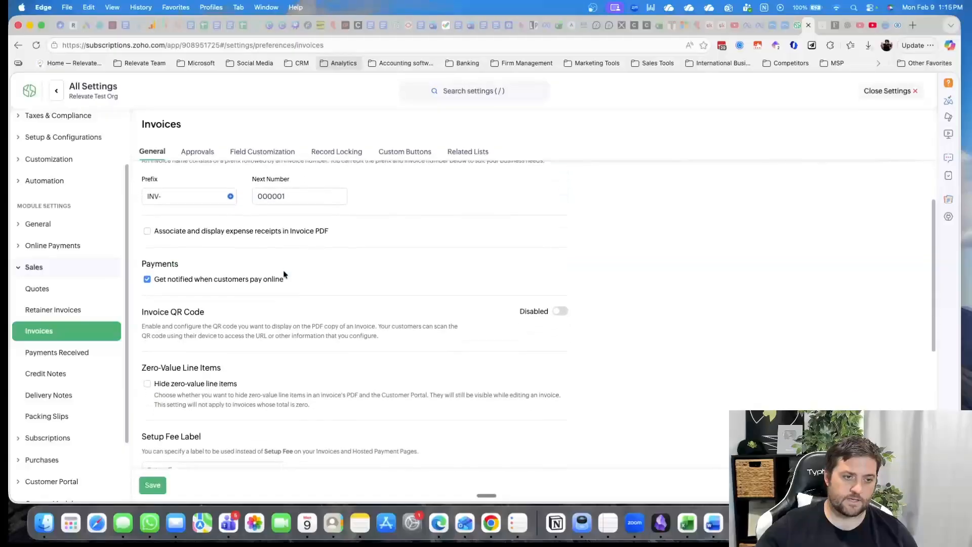
scroll(315, 315, down, 2)
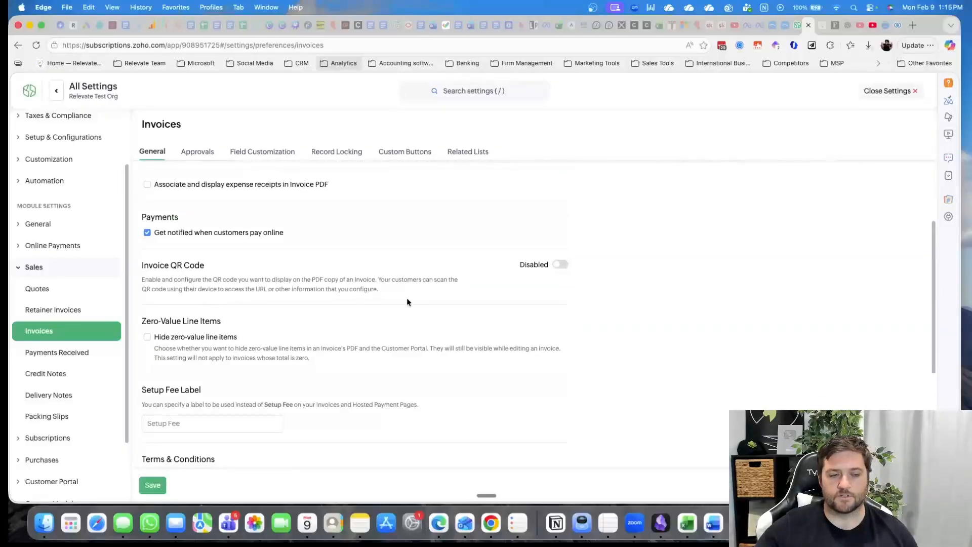
scroll(360, 319, down, 6)
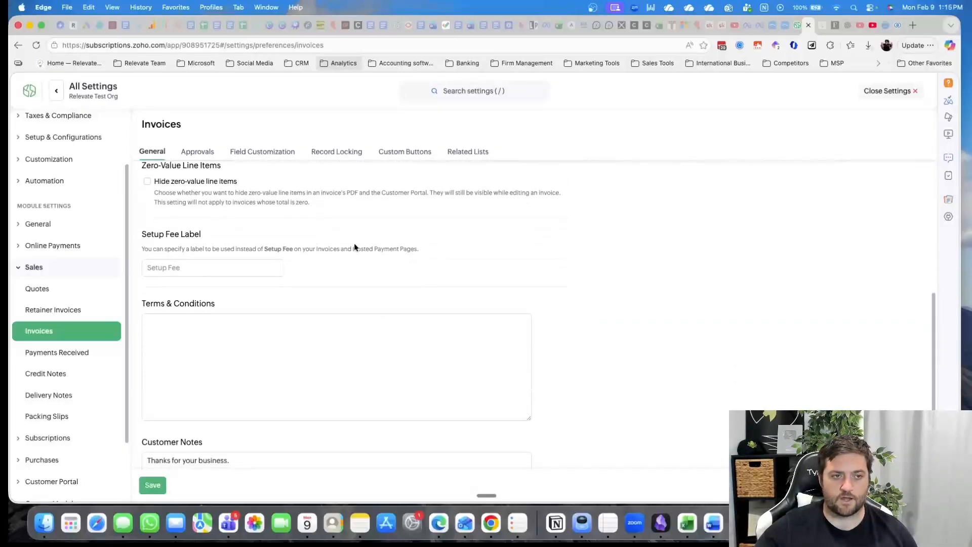
scroll(323, 293, down, 5)
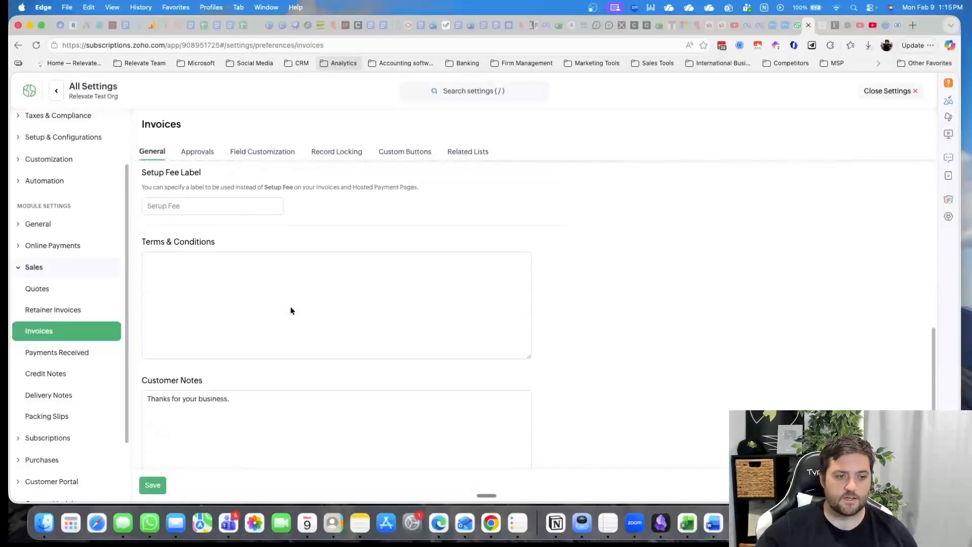
View the Payments Received, Credit Notes, Delivery Notes and Packing Slips settings under Sales
click(83, 348)
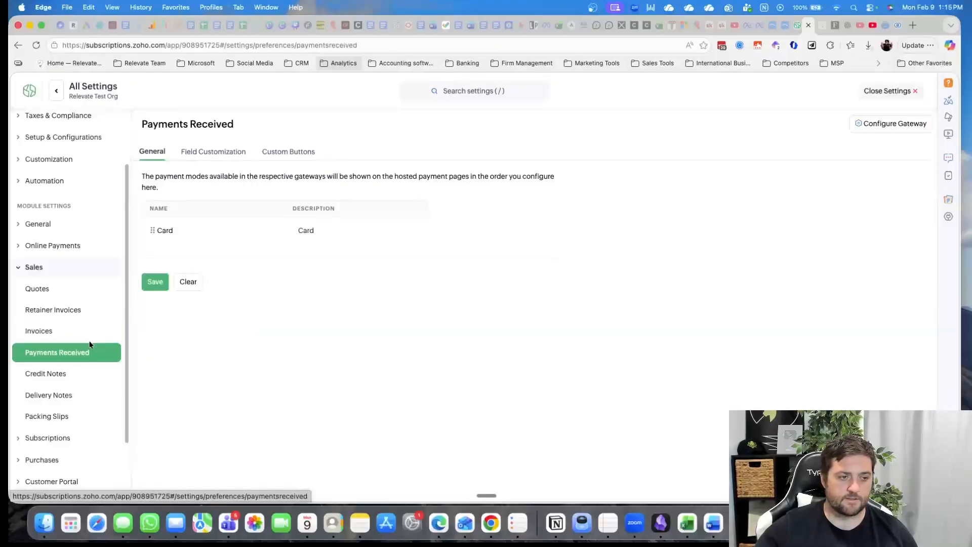
click(53, 374)
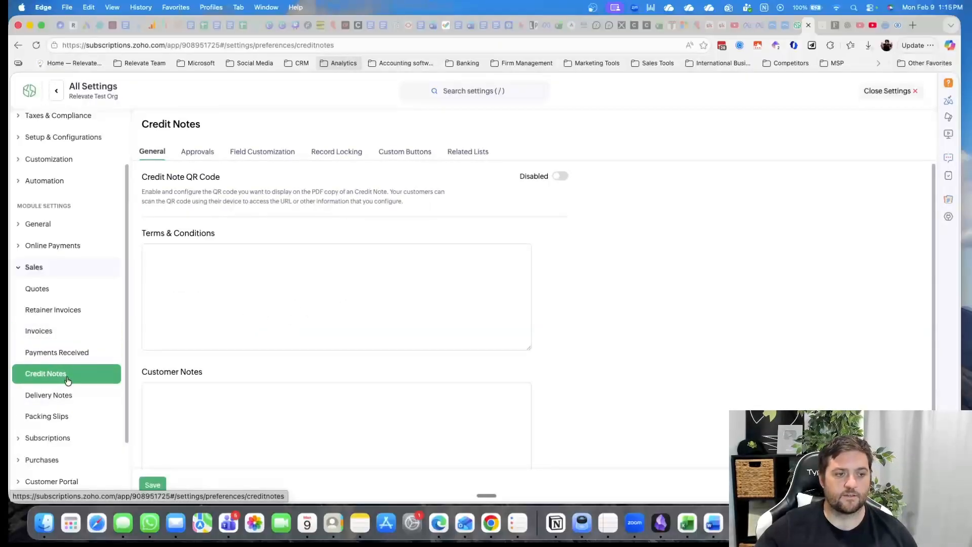
click(57, 395)
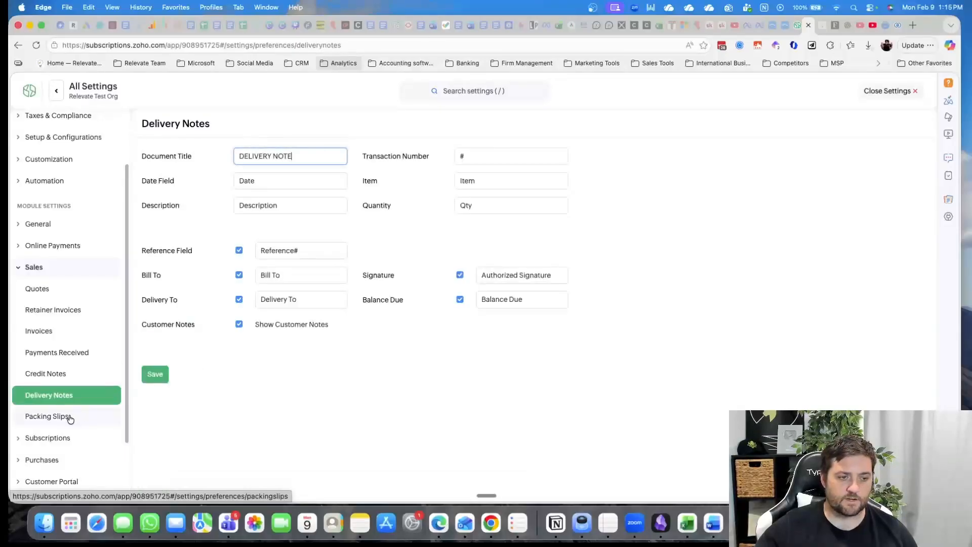
click(70, 418)
Review the general Subscriptions settings, covering numbering, pause and resume, prorated billing, renewal pricing, free plans and in-term reactivation
scroll(79, 349, down, 3)
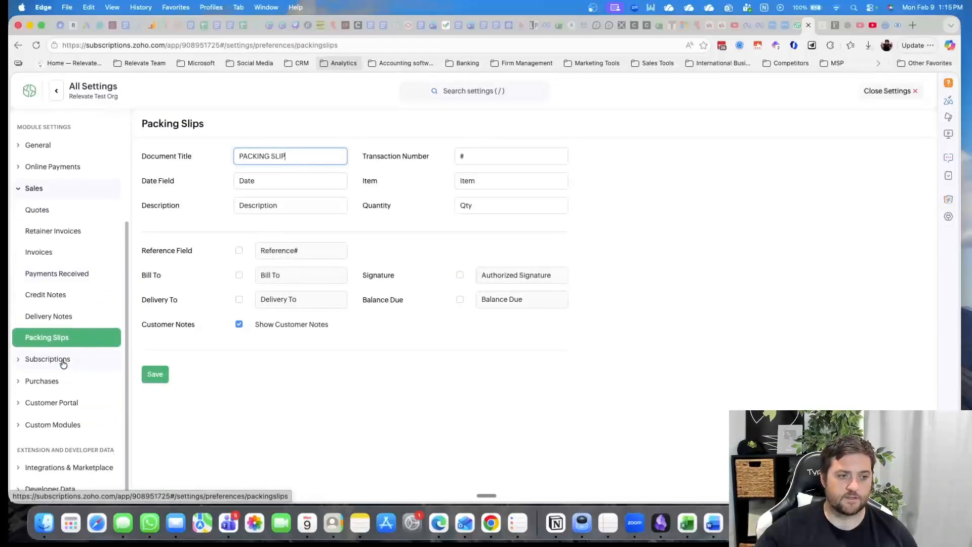
click(63, 362)
click(67, 256)
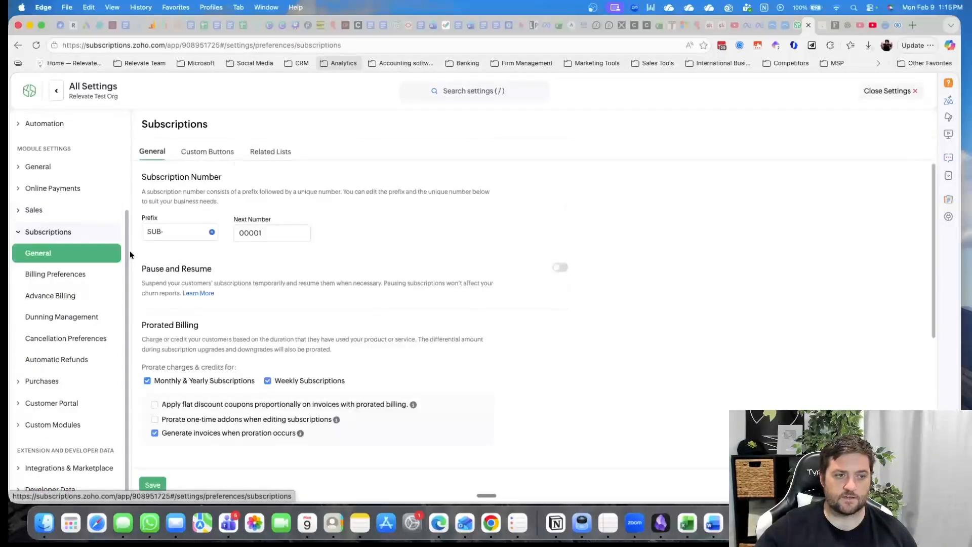
scroll(320, 292, down, 1)
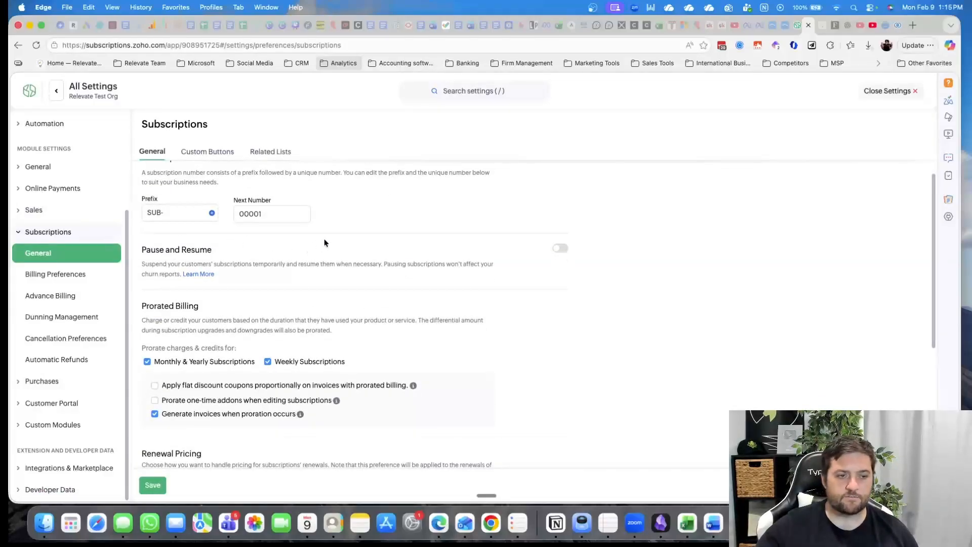
scroll(432, 237, down, 6)
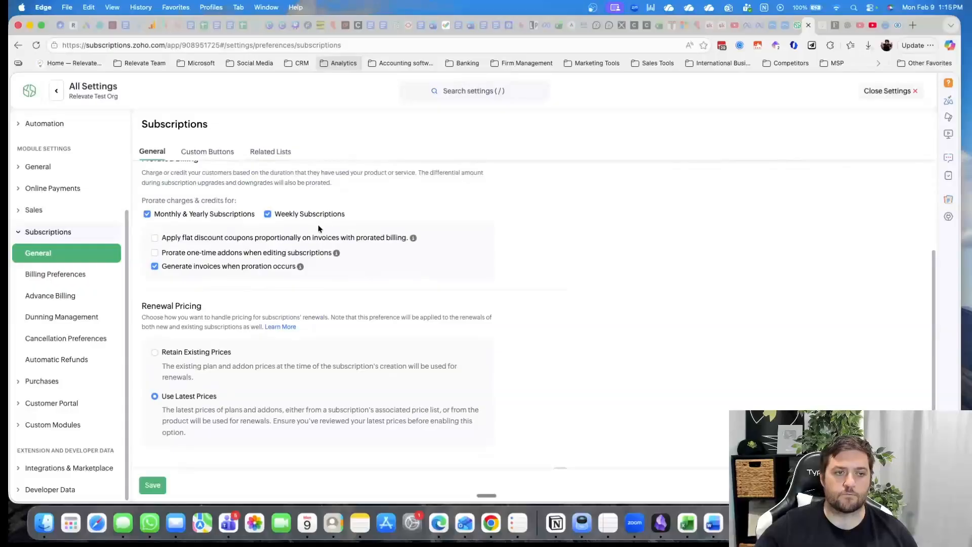
scroll(250, 284, up, 1)
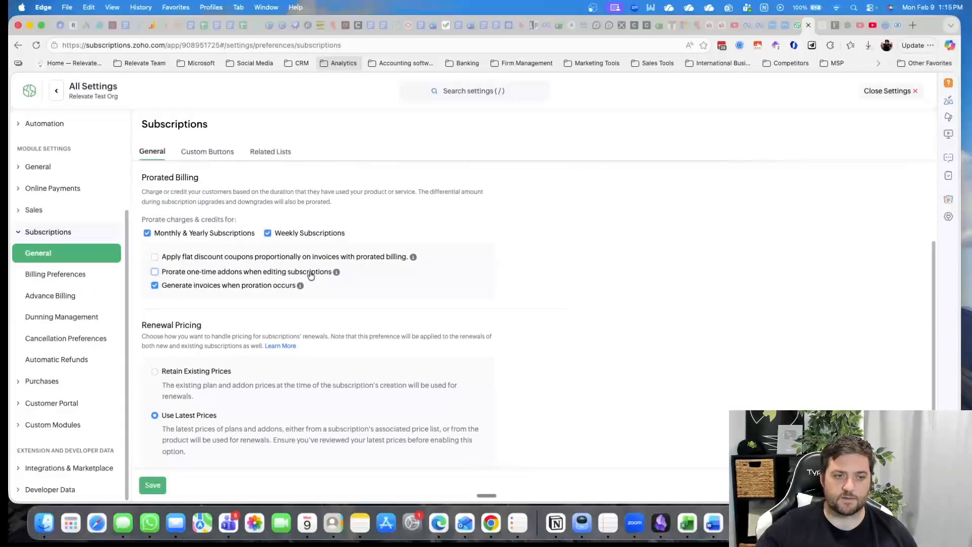
scroll(315, 278, up, 2)
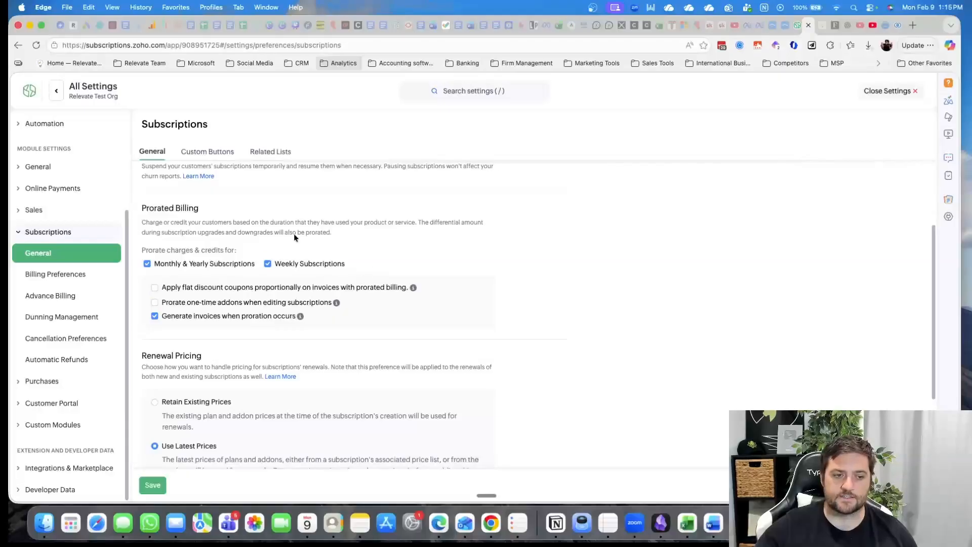
scroll(352, 256, down, 5)
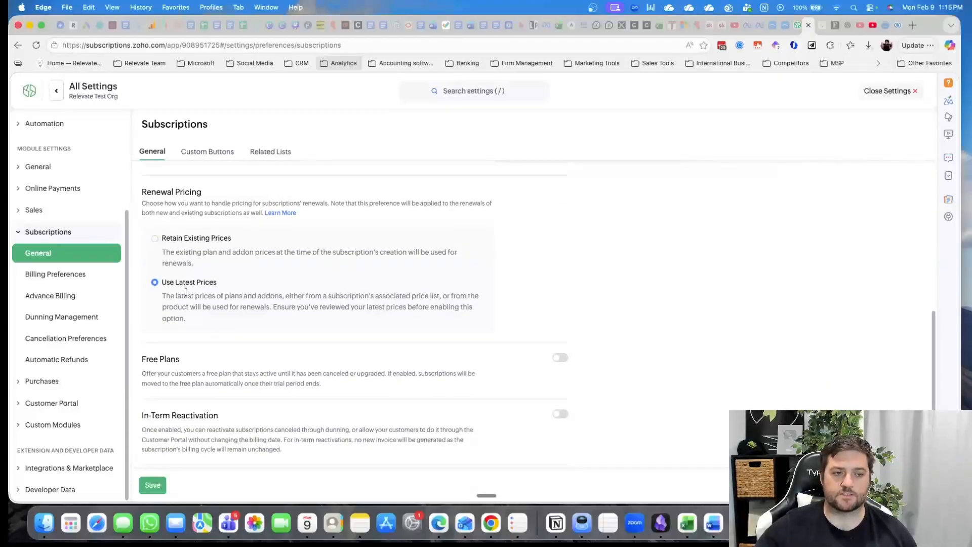
scroll(292, 297, down, 1)
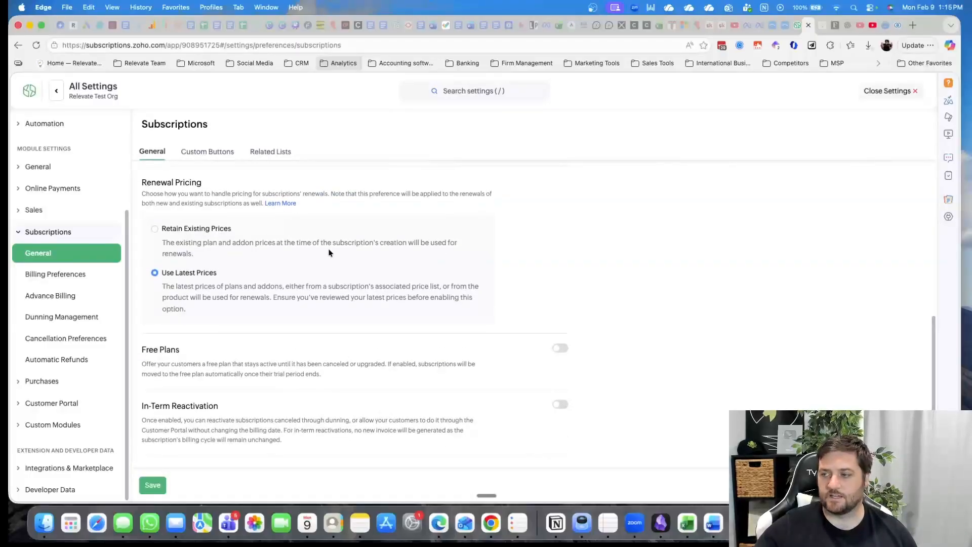
scroll(384, 244, down, 2)
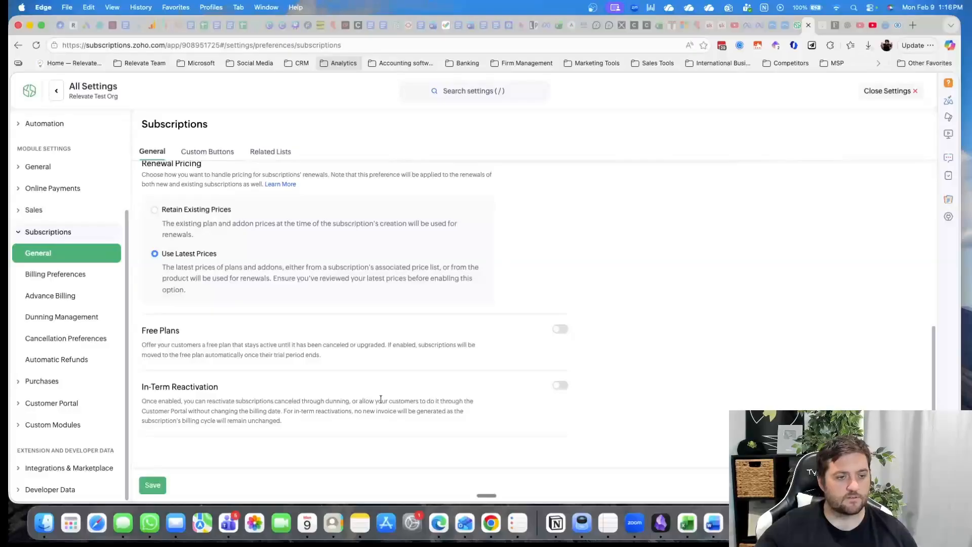
Review the subscription Billing Preferences, covering consolidated, metered and usage billing, unbilled charges, credit notes, excess payments and partial payments
click(56, 274)
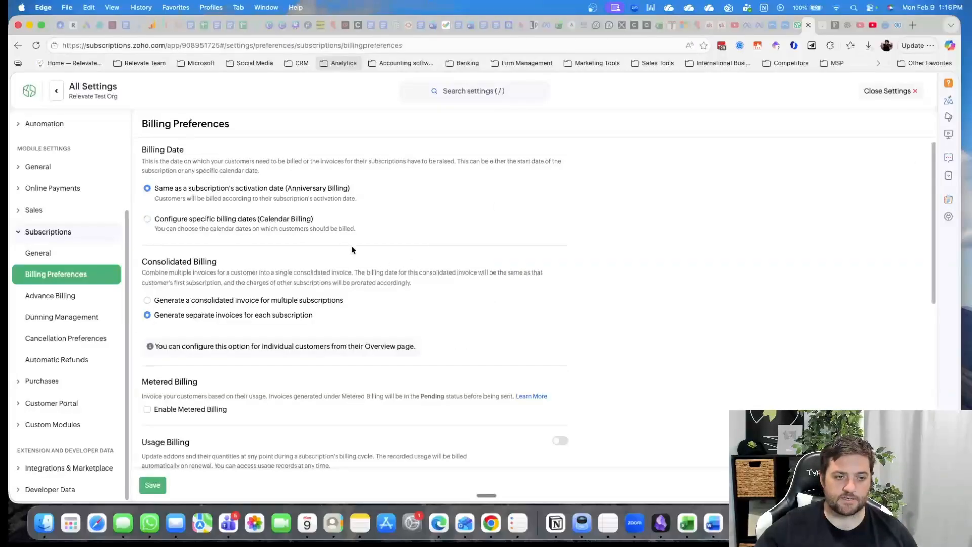
scroll(352, 249, down, 3)
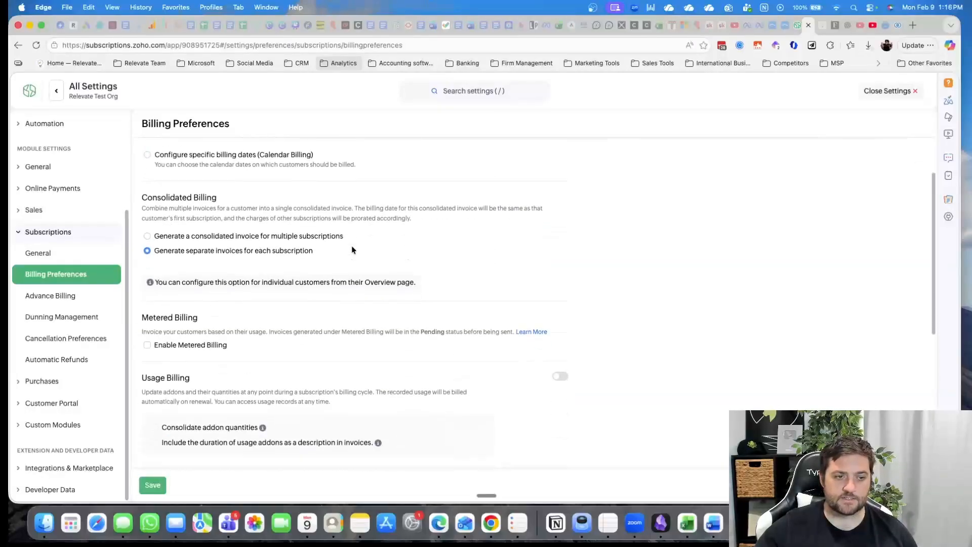
scroll(378, 241, down, 2)
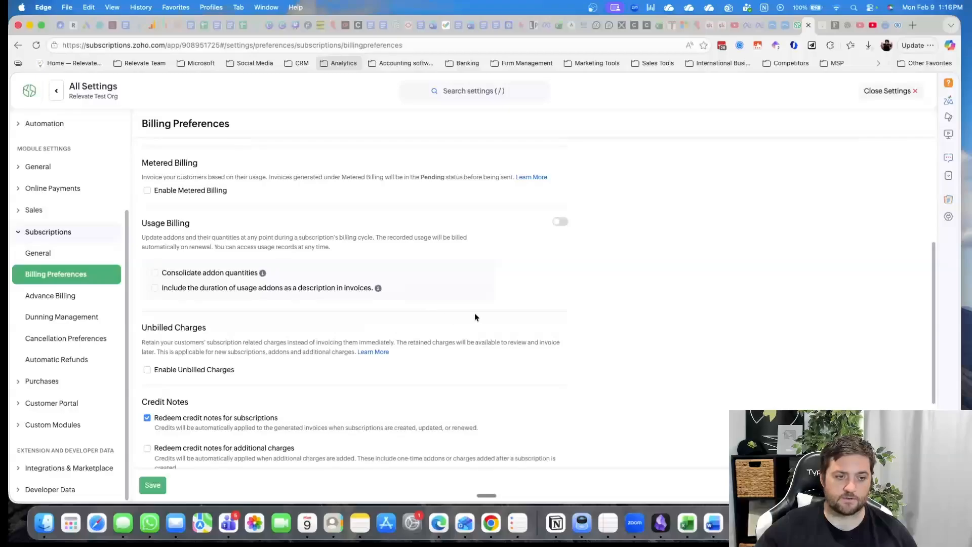
scroll(475, 314, down, 4)
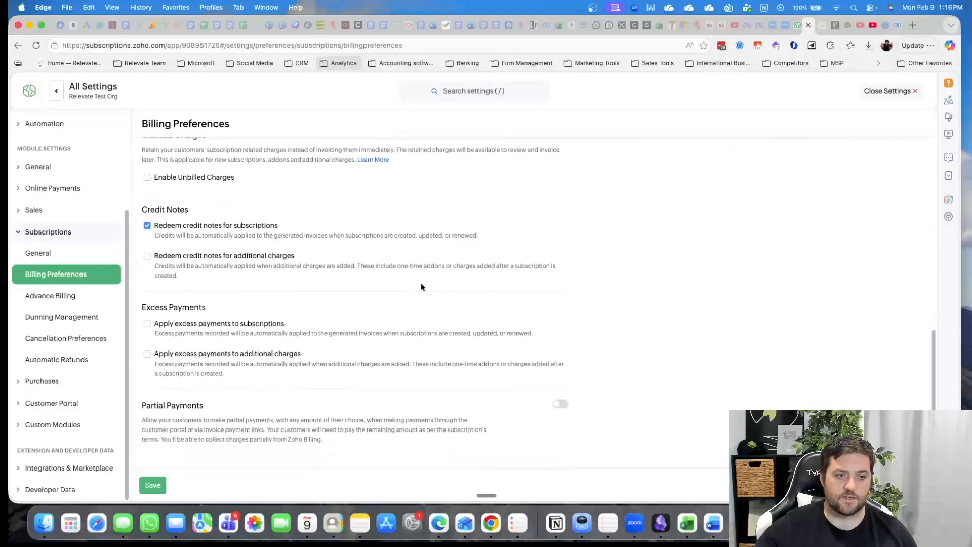
scroll(428, 290, down, 1)
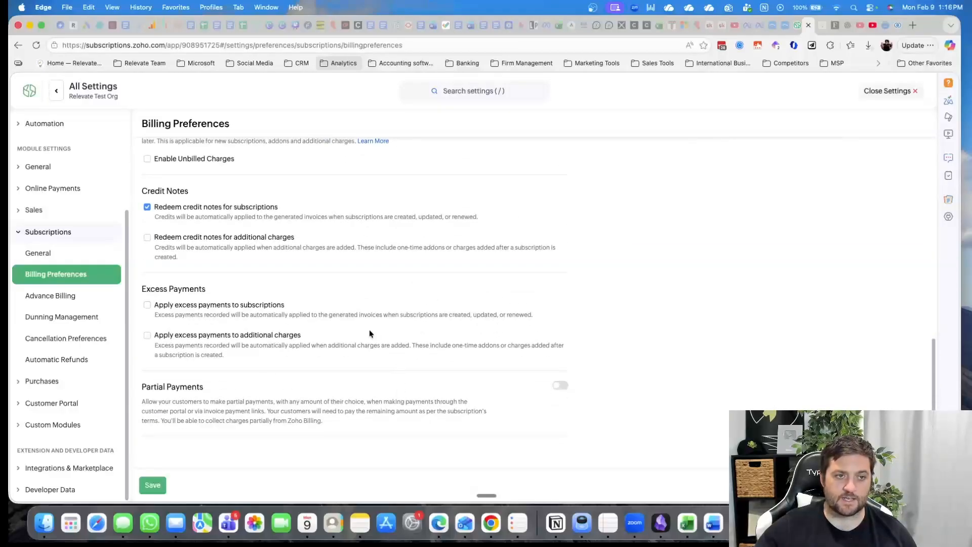
Check the Advance Billing method and automation options, and revisit the billing date and consolidated billing choices in Billing Preferences
click(66, 299)
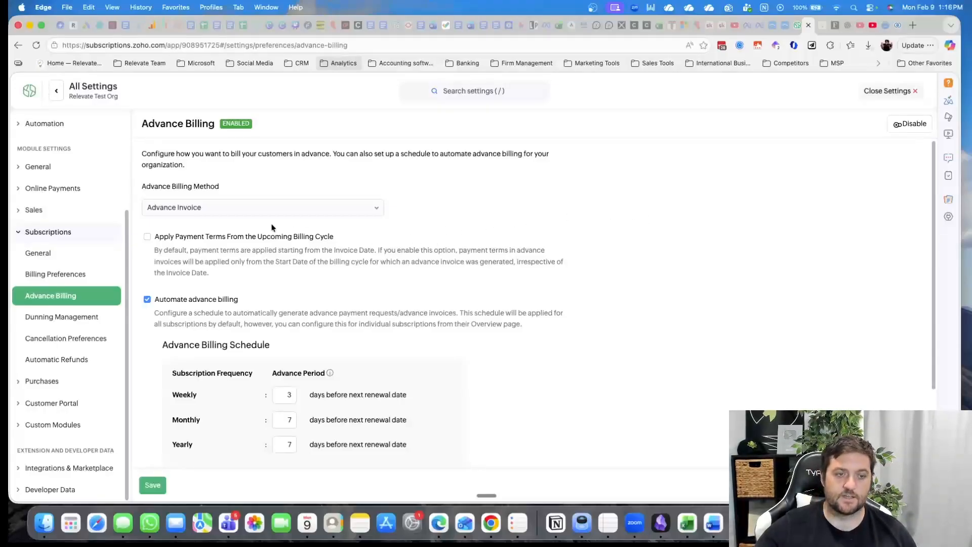
drag(153, 186, 218, 186)
scroll(160, 248, down, 1)
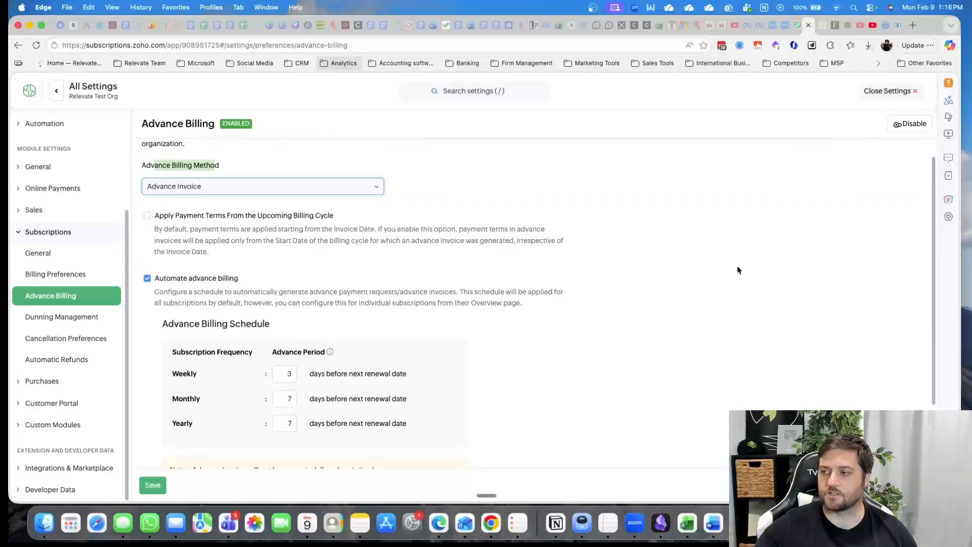
click(69, 274)
click(69, 274)
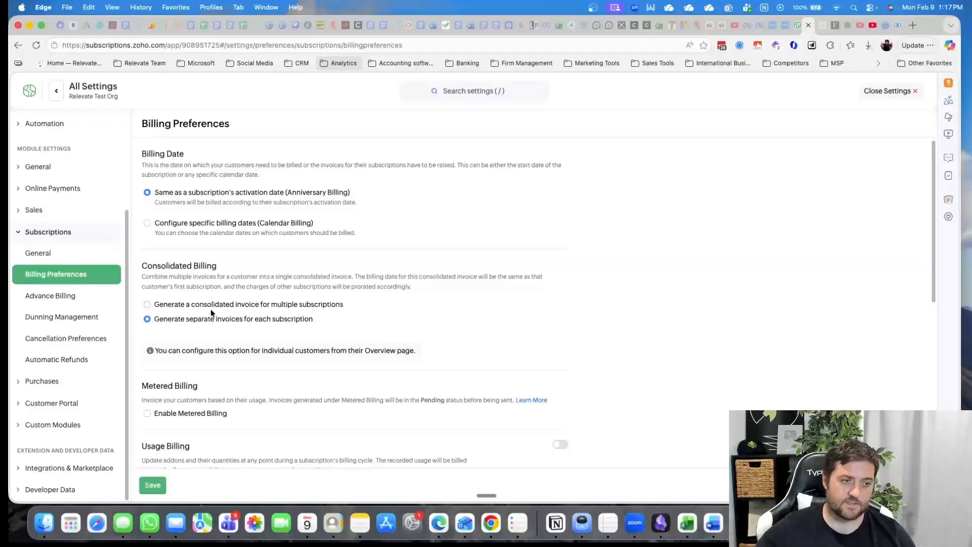
Examine the Advance Billing Schedule's advance periods for weekly, monthly and yearly subscriptions
click(71, 298)
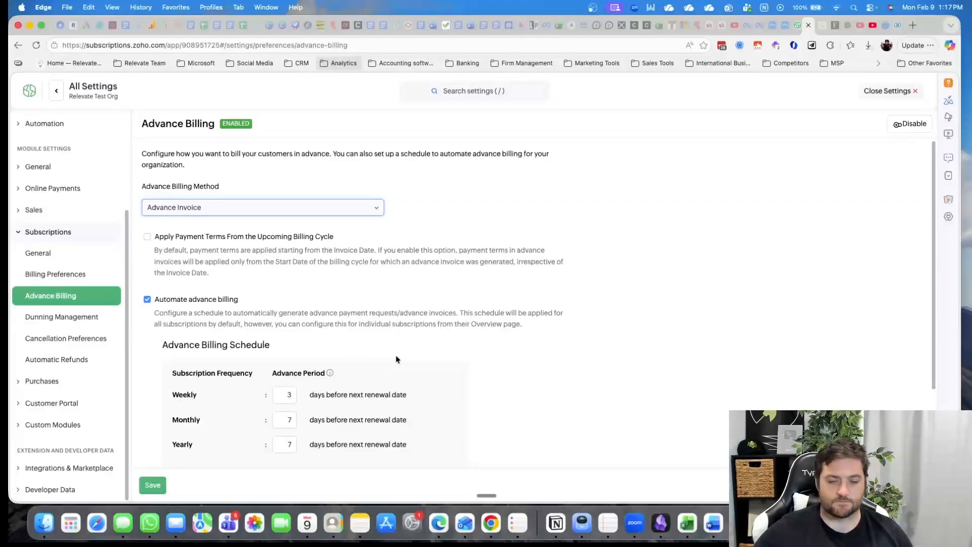
scroll(291, 322, down, 5)
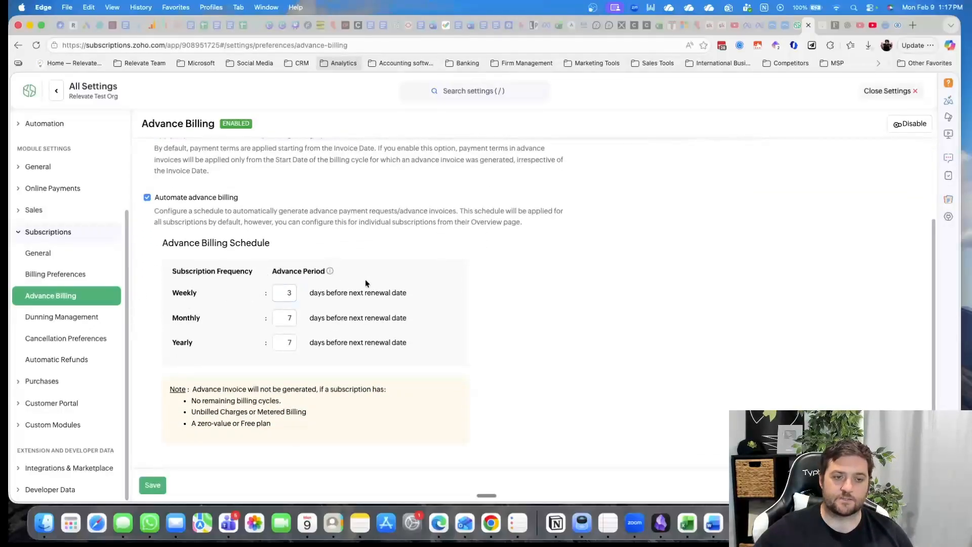
click(290, 293)
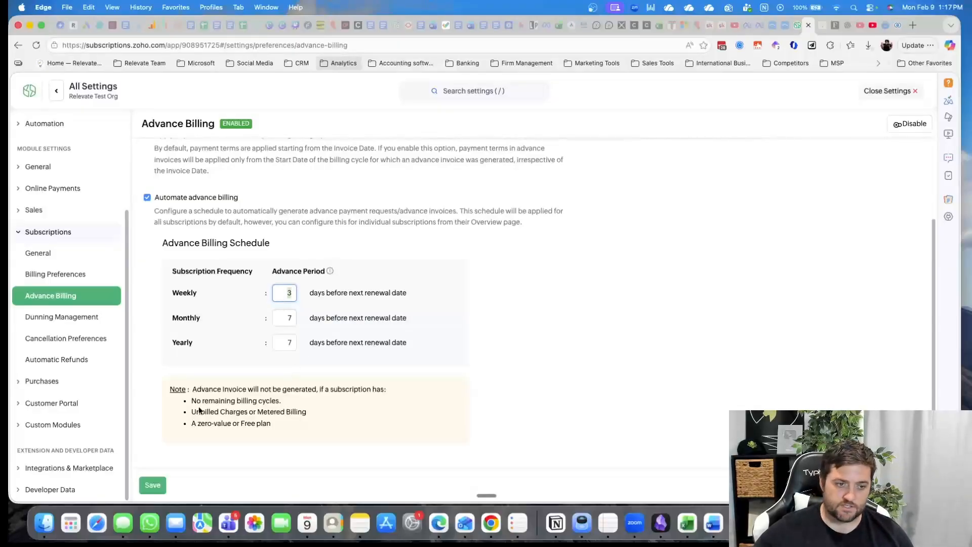
Read the note on subscriptions excluded from advance invoices, focusing on unbilled charges or metered billing, and recheck the schedule's advance periods
drag(204, 412, 297, 411)
drag(218, 389, 377, 389)
drag(197, 411, 303, 410)
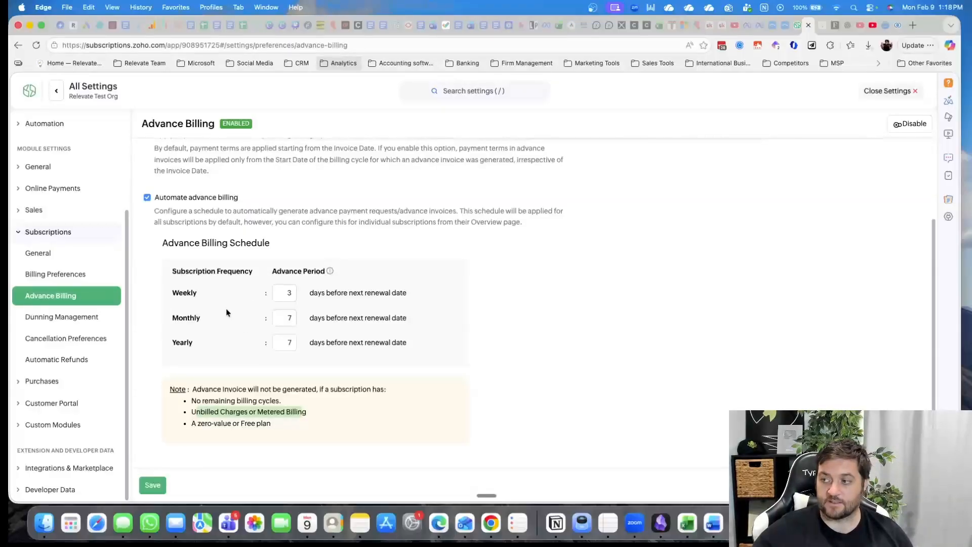
mouse_move(211, 413)
mouse_down()
mouse_move(307, 412)
mouse_move(191, 412)
mouse_up()
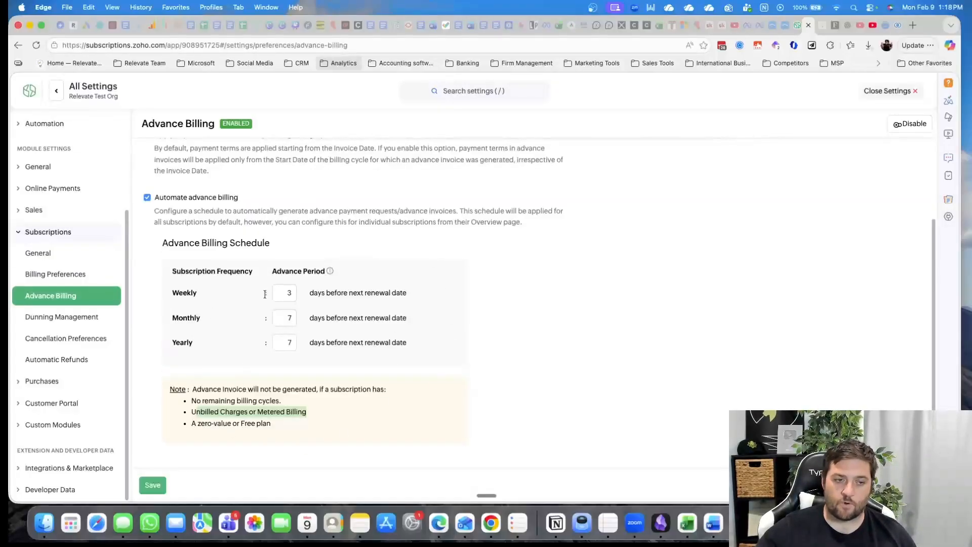
click(273, 318)
drag(219, 411, 276, 413)
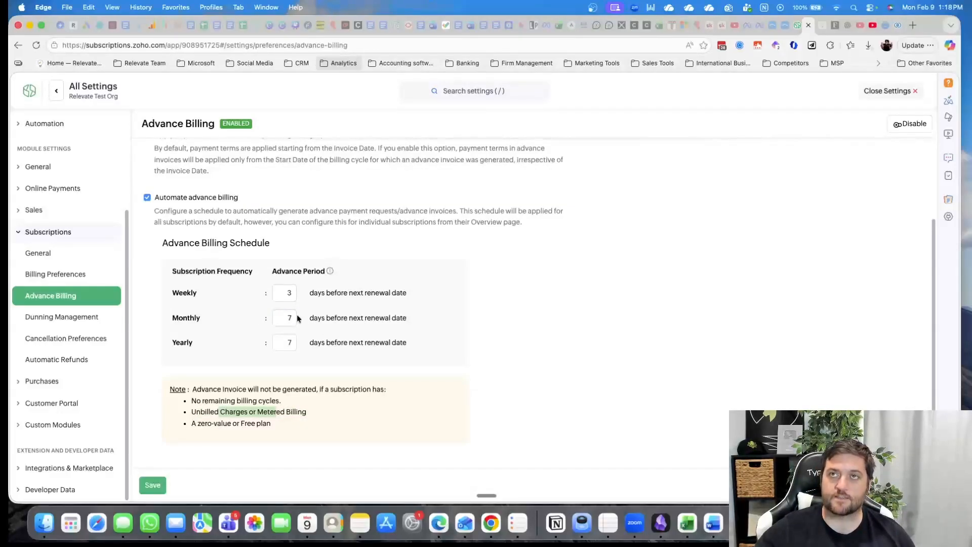
double_click(289, 299)
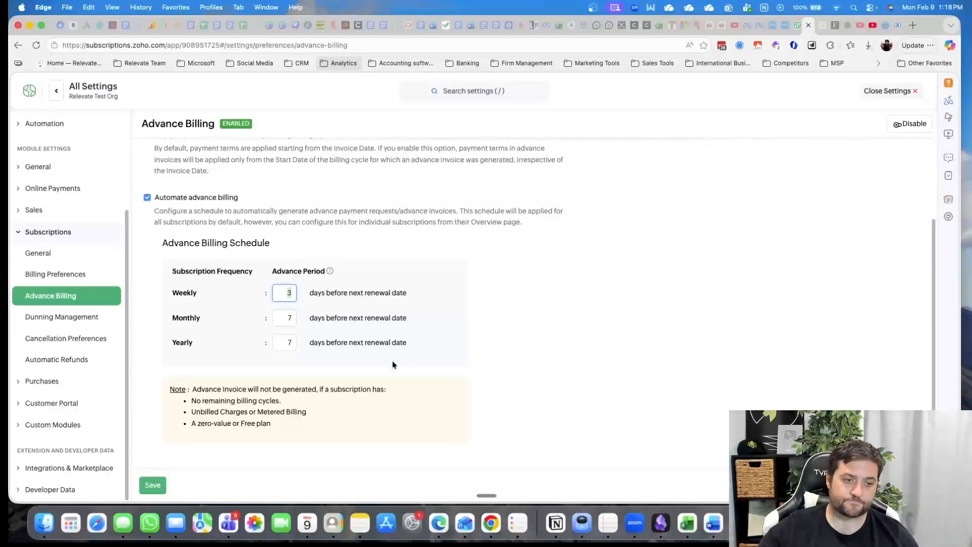
scroll(382, 251, up, 4)
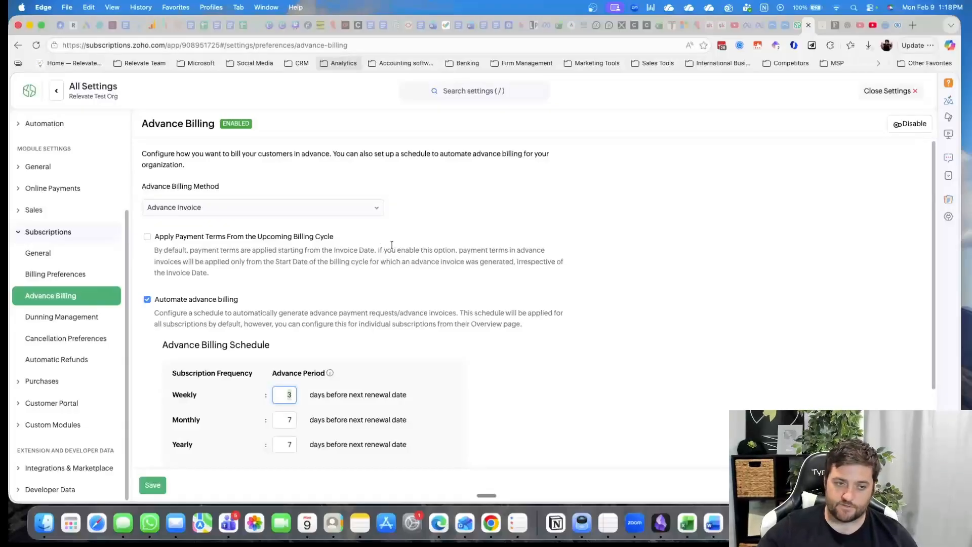
scroll(314, 324, down, 1)
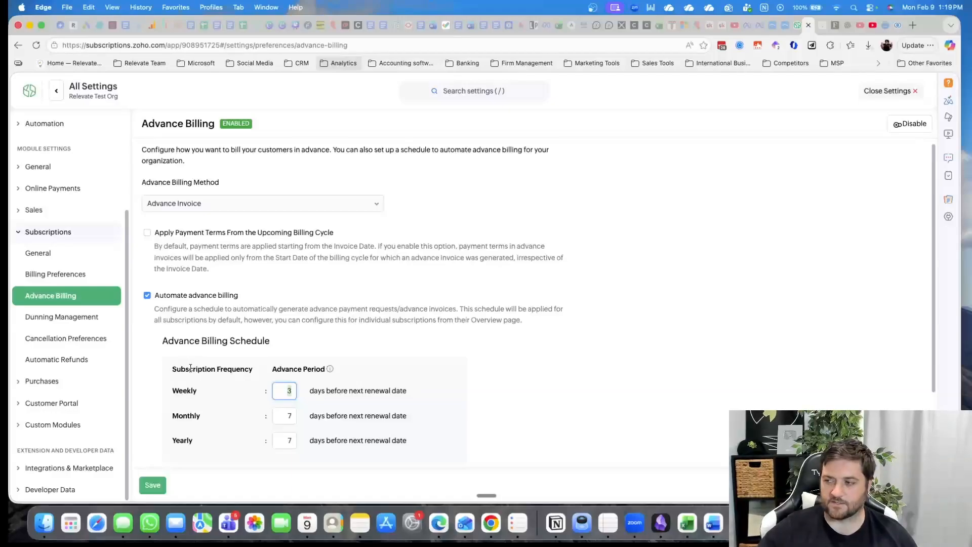
Open the Default dunning rule and review its payment success, payment failure and retry preferences for autocharged card payments
click(70, 319)
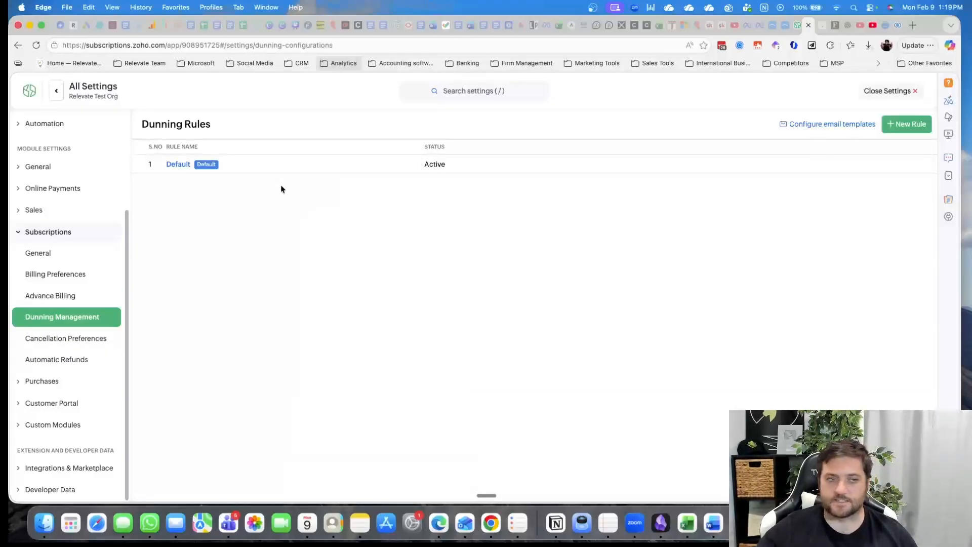
click(179, 164)
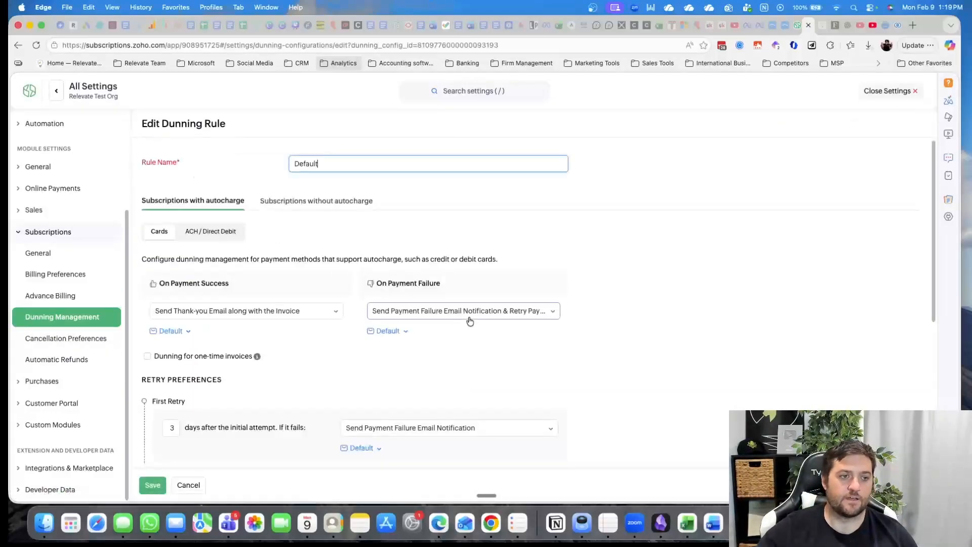
scroll(314, 325, down, 3)
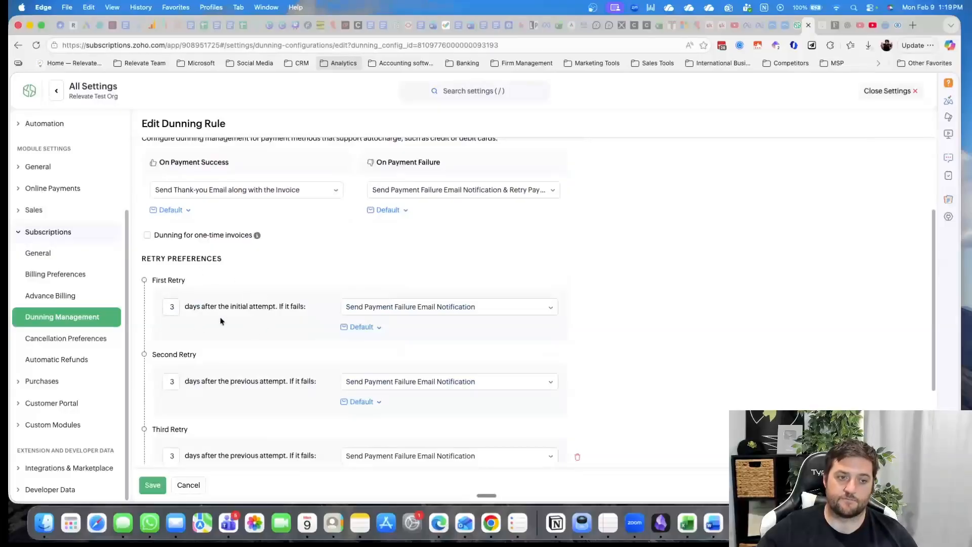
scroll(255, 357, down, 2)
scroll(256, 357, up, 5)
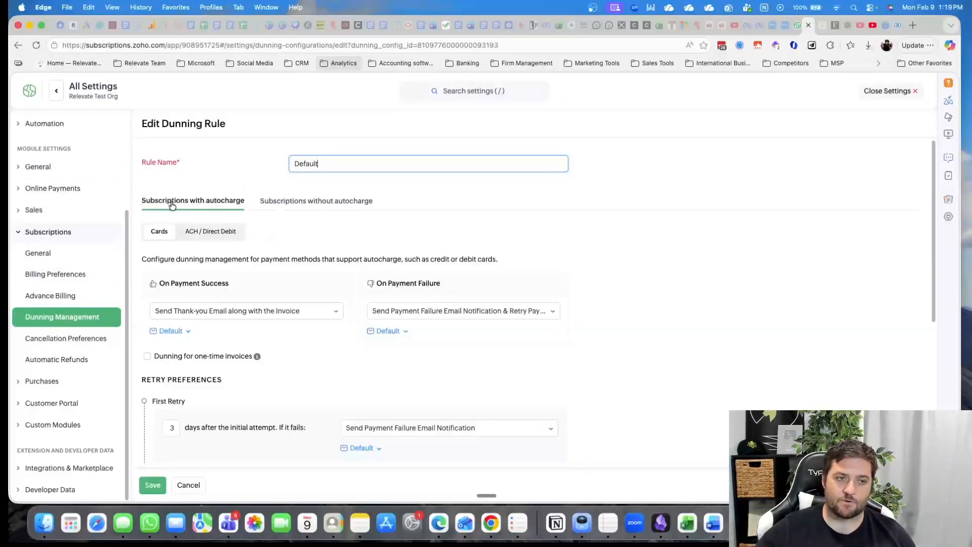
Compare the dunning rule's settings for subscriptions without autocharge against those for subscriptions with autocharge
drag(172, 204, 262, 209)
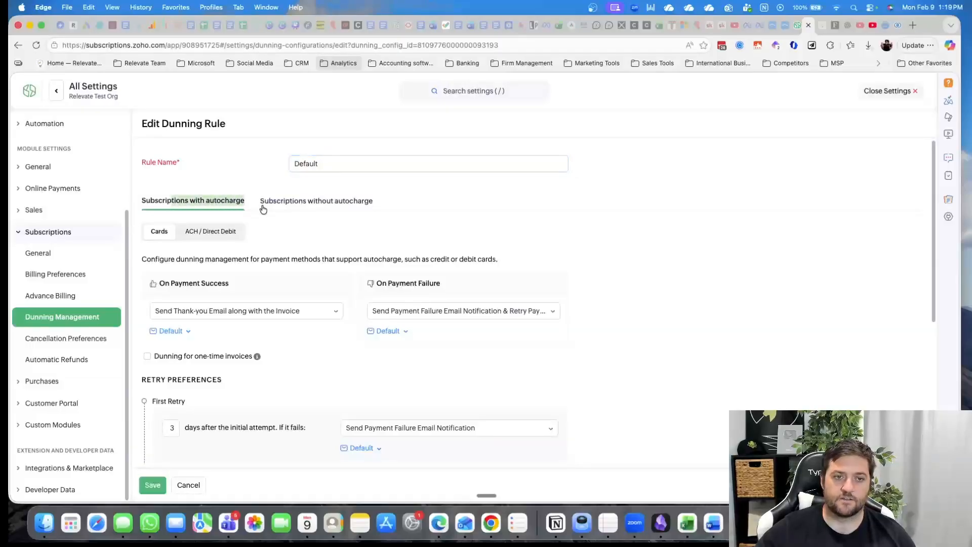
click(280, 206)
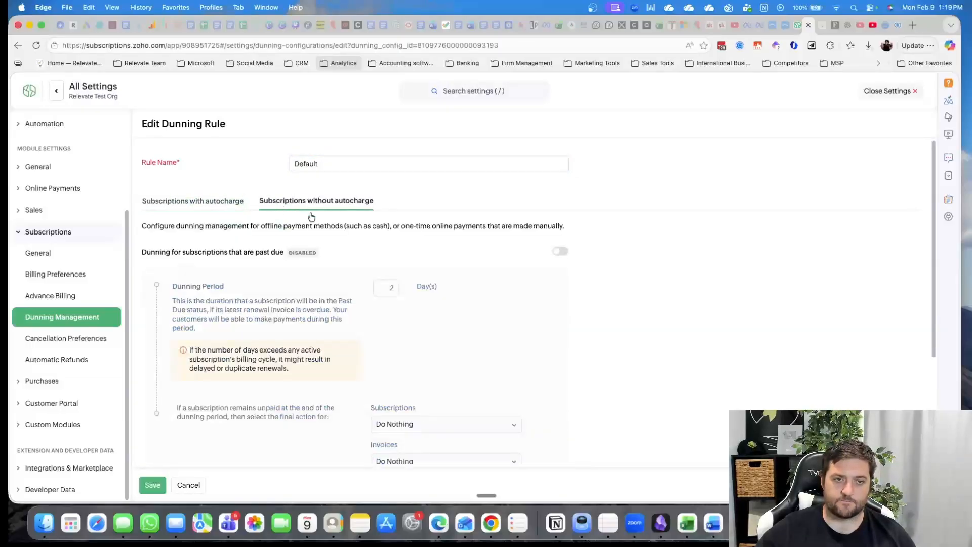
click(165, 203)
scroll(415, 313, down, 5)
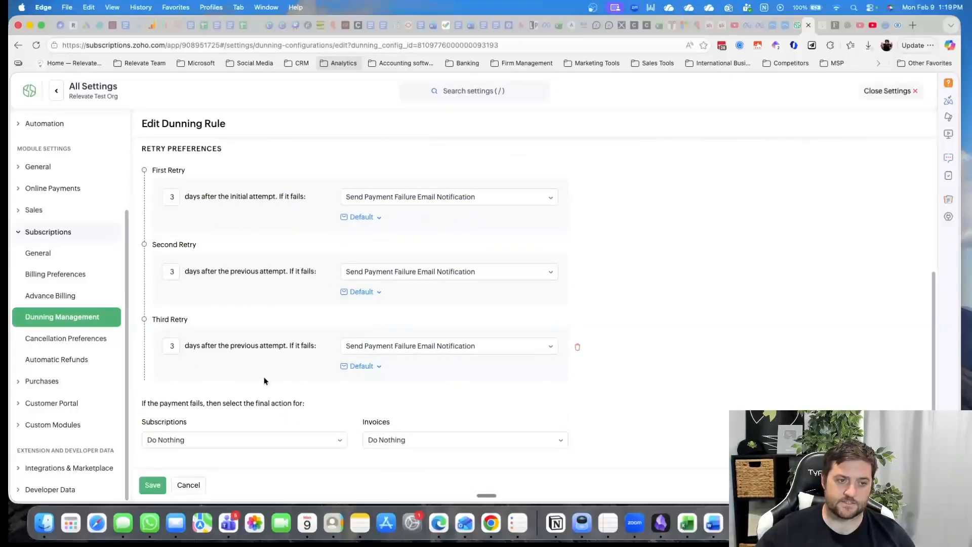
Examine the final actions available for subscriptions and invoices when the dunning rule's payment retries fail
scroll(725, 320, down, 1)
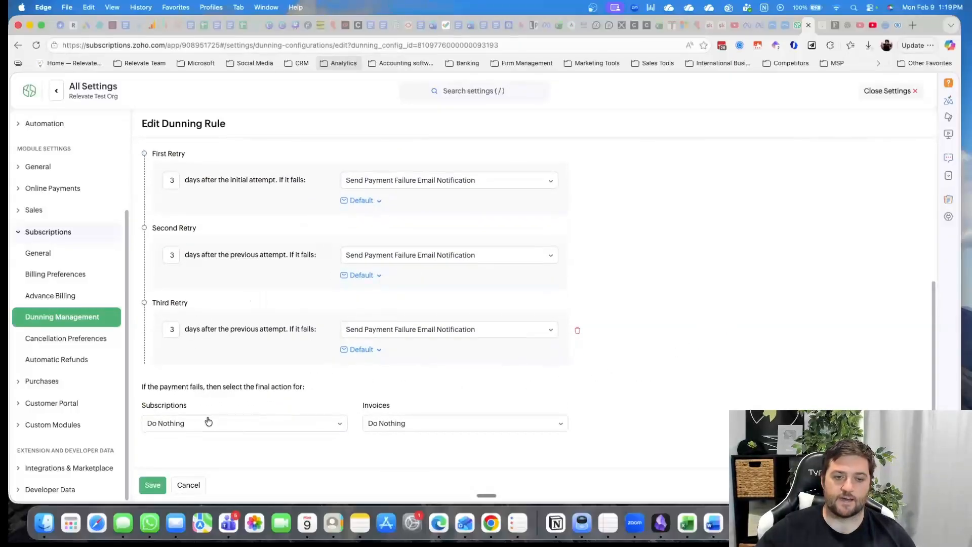
click(262, 425)
click(261, 425)
click(420, 426)
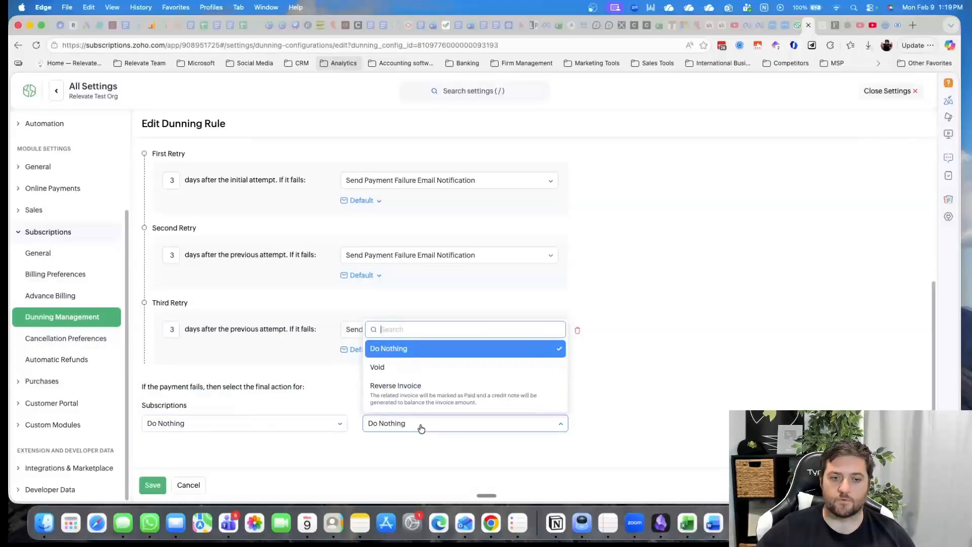
click(420, 427)
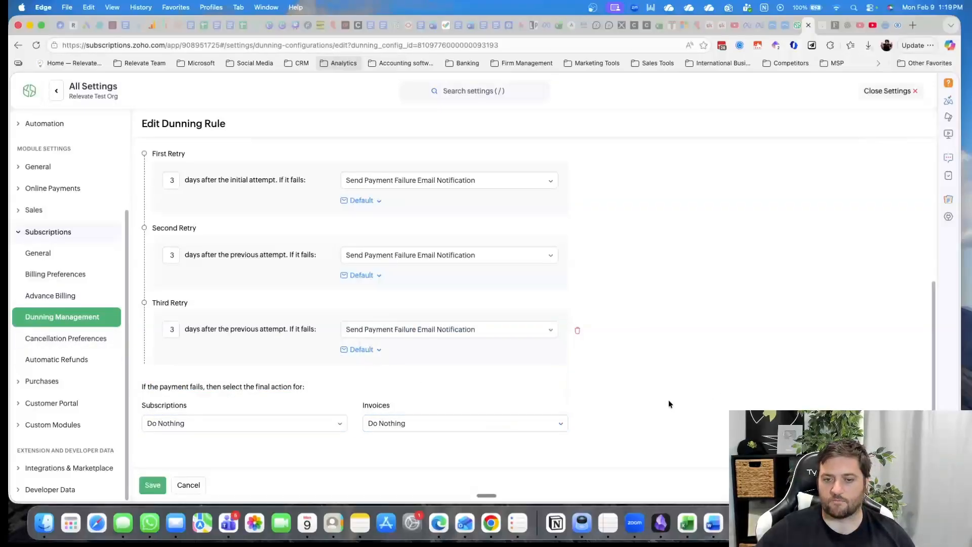
Review the Cancellation Preferences, trying the Void unpaid invoices setting and comparing the Advanced and Simple cancellation reason options
click(64, 346)
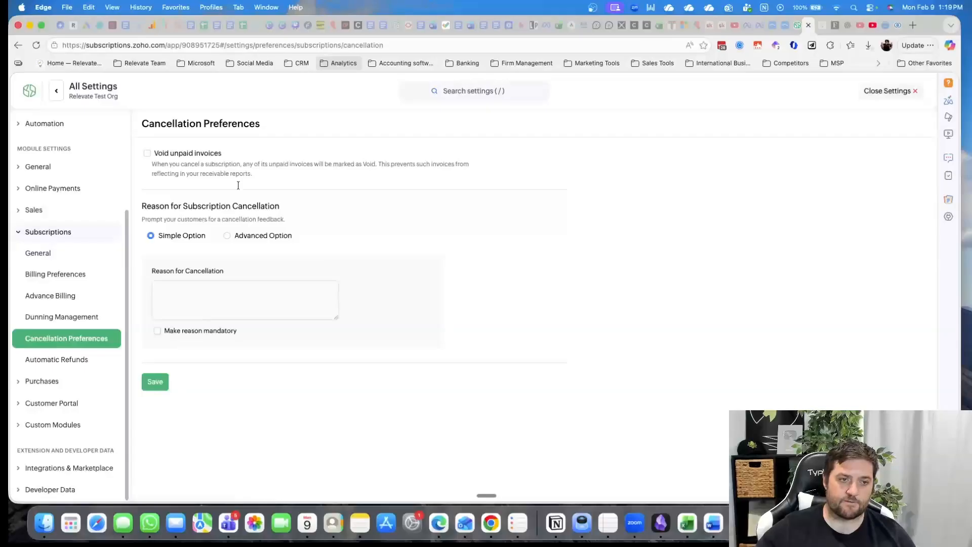
click(148, 154)
click(147, 155)
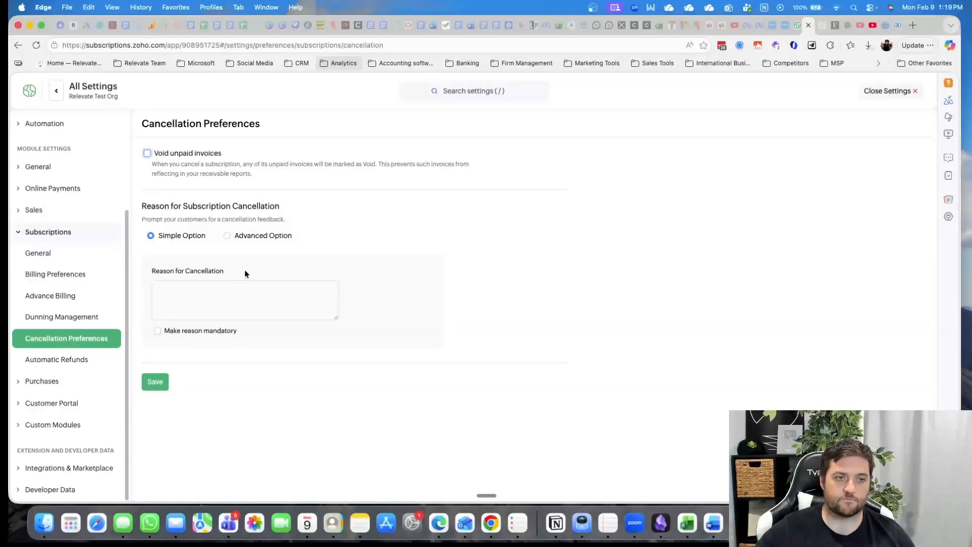
click(259, 236)
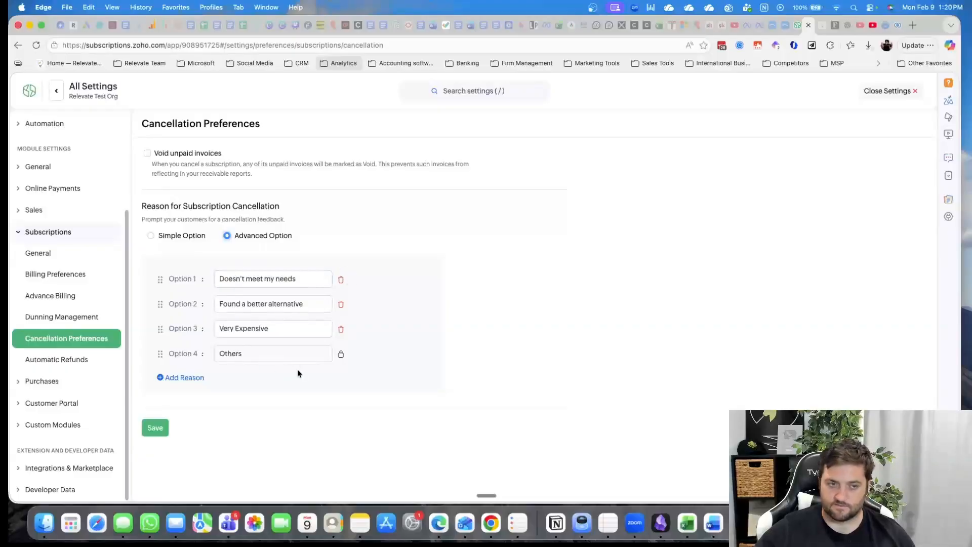
click(170, 238)
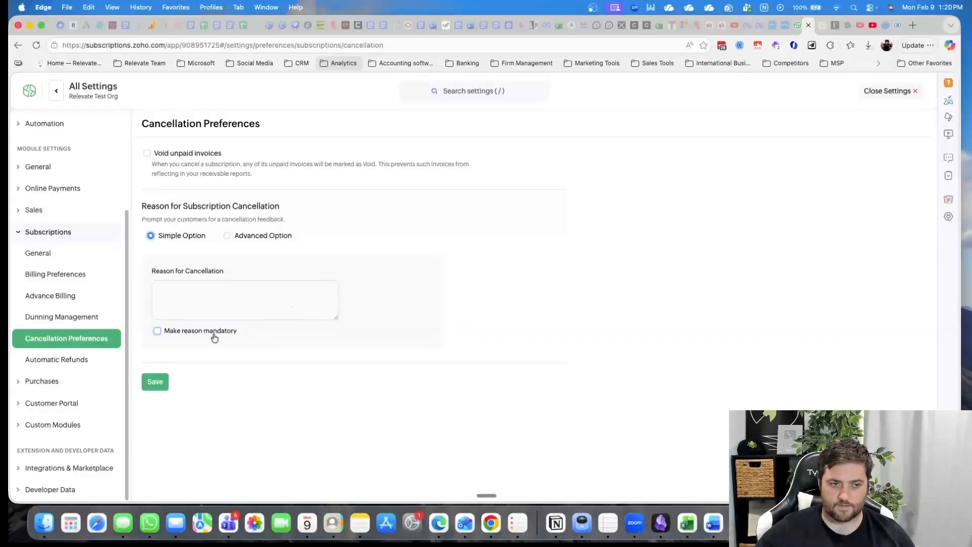
Enable automatic refunds for subscriptions and choose Refund Policy as the automatic refund method
click(70, 360)
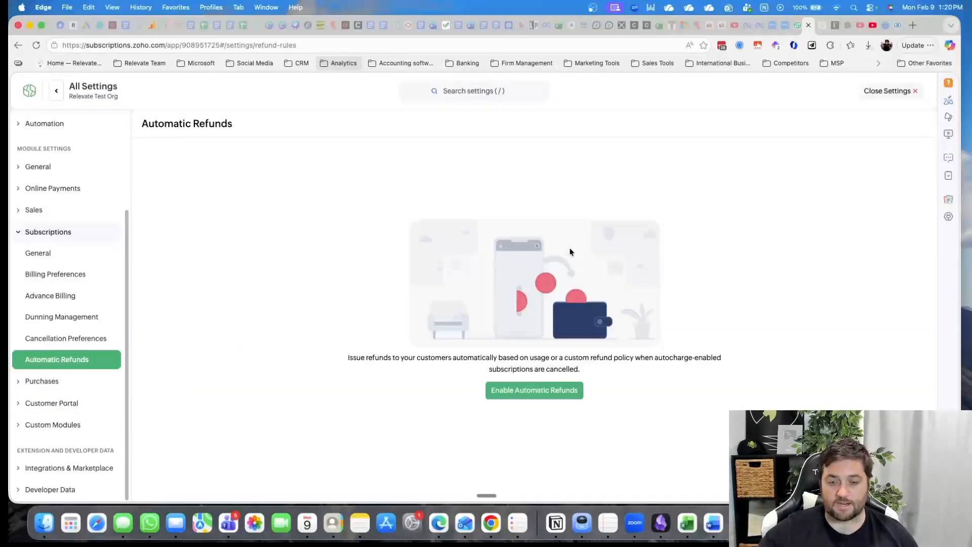
click(549, 397)
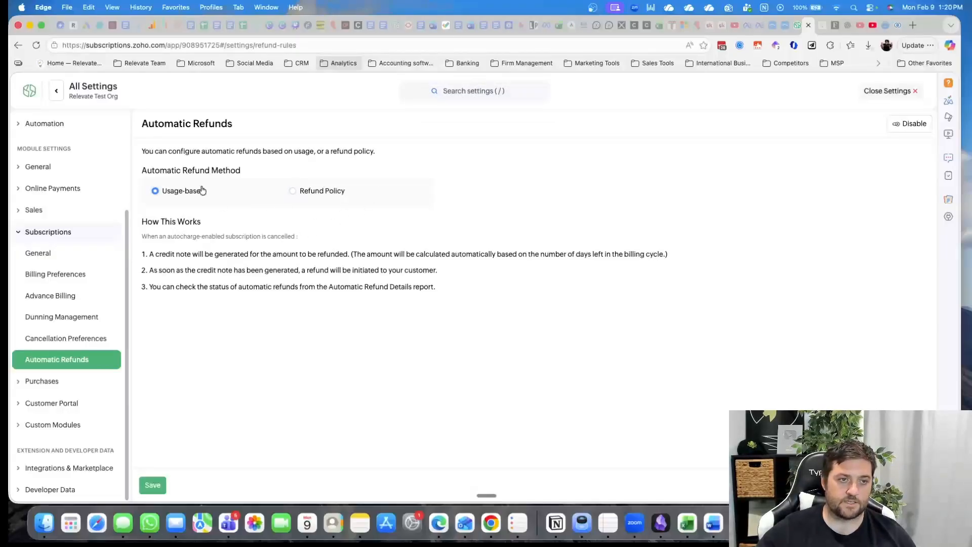
click(336, 191)
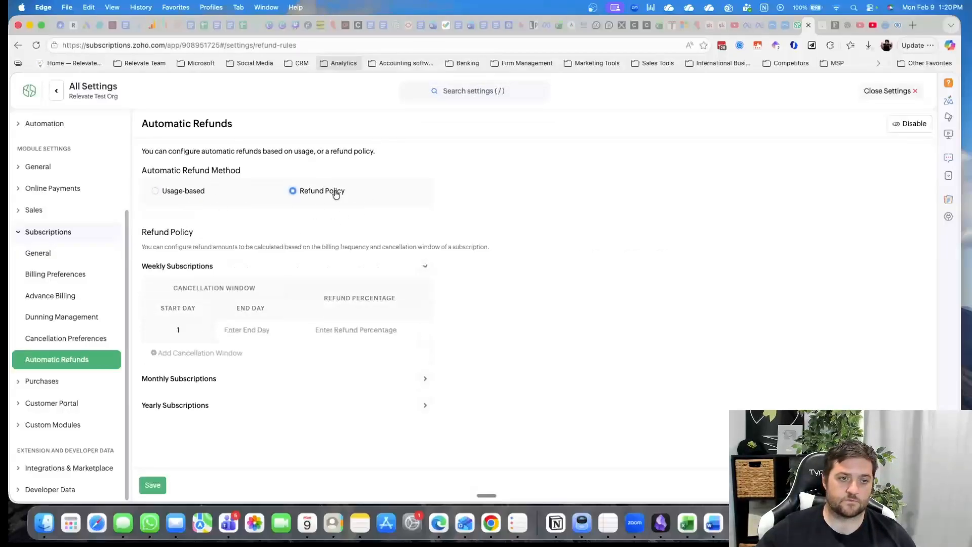
Set the weekly subscriptions' cancellation window to end on day 7 with a refund percentage of 100
click(251, 334)
click(354, 333)
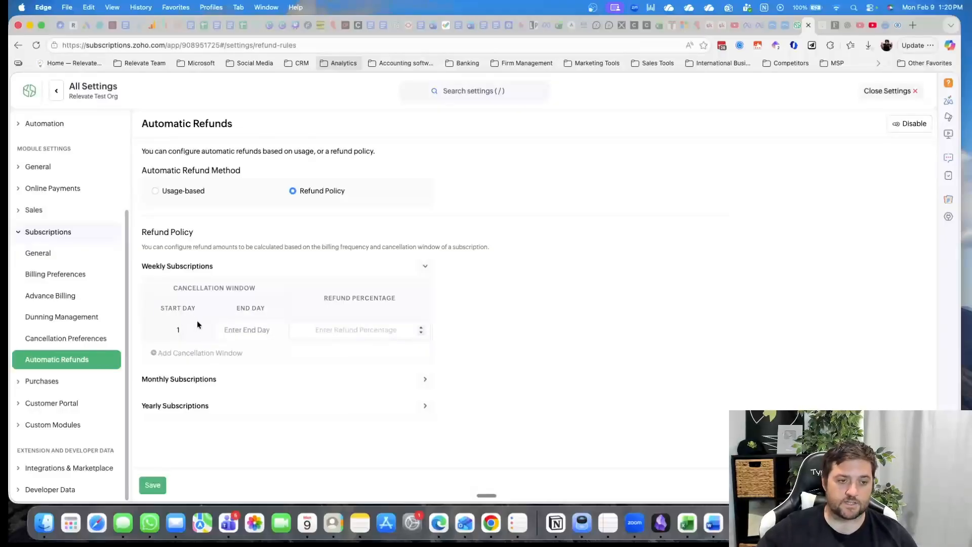
click(271, 330)
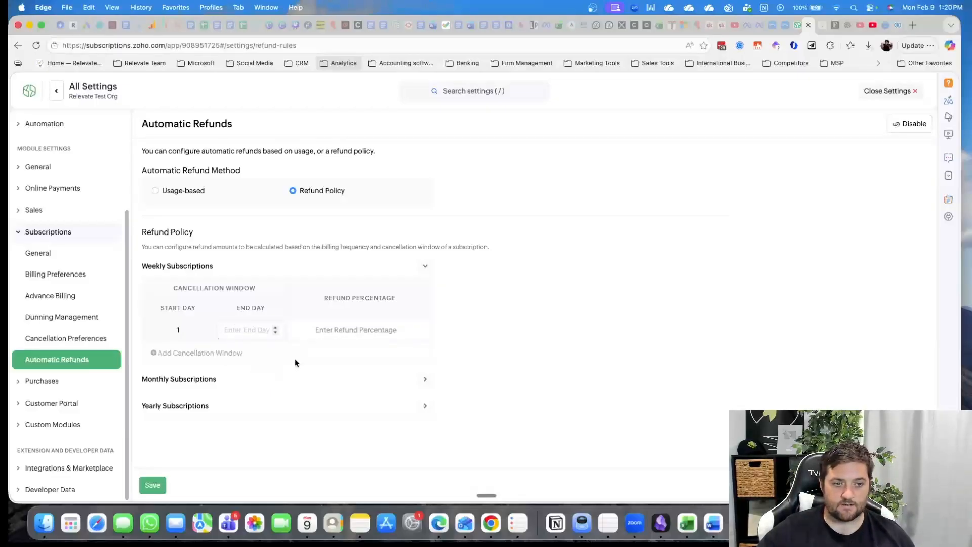
text(7)
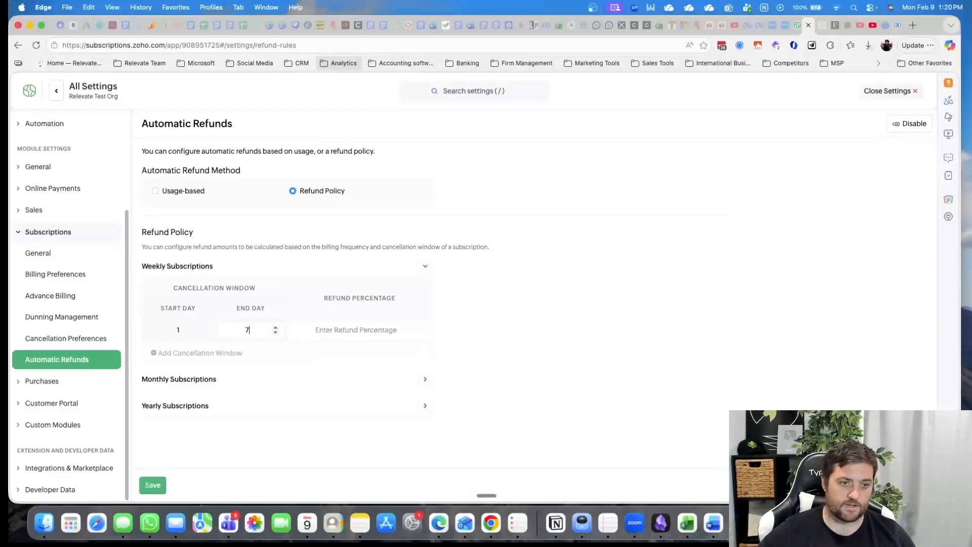
click(618, 357)
click(356, 330)
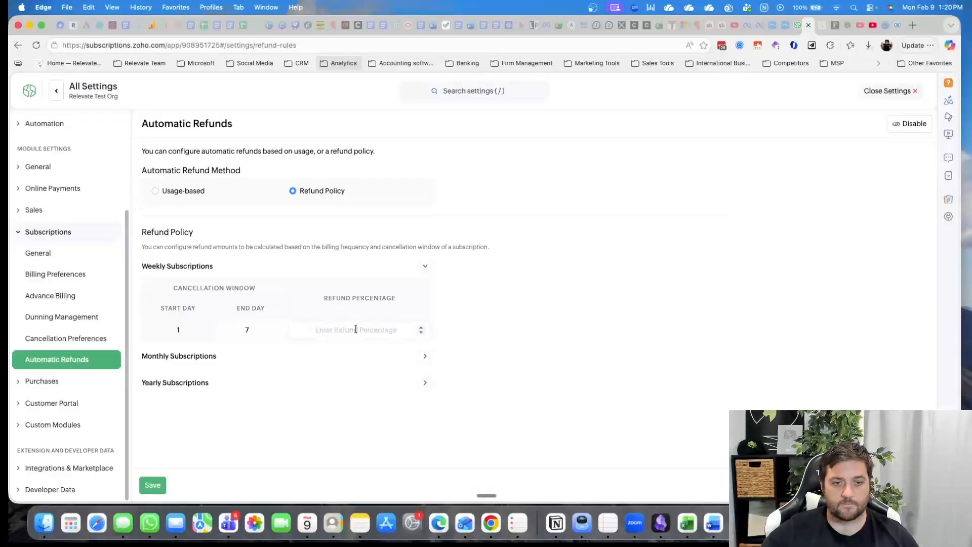
text(100)
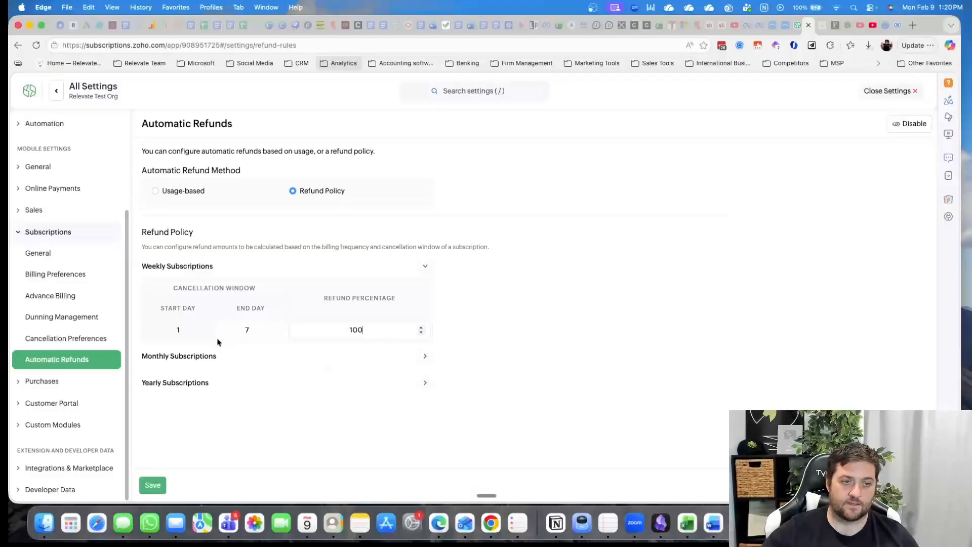
Expand the refund policy for monthly subscriptions and set its cancellation window's end day to 7
click(242, 358)
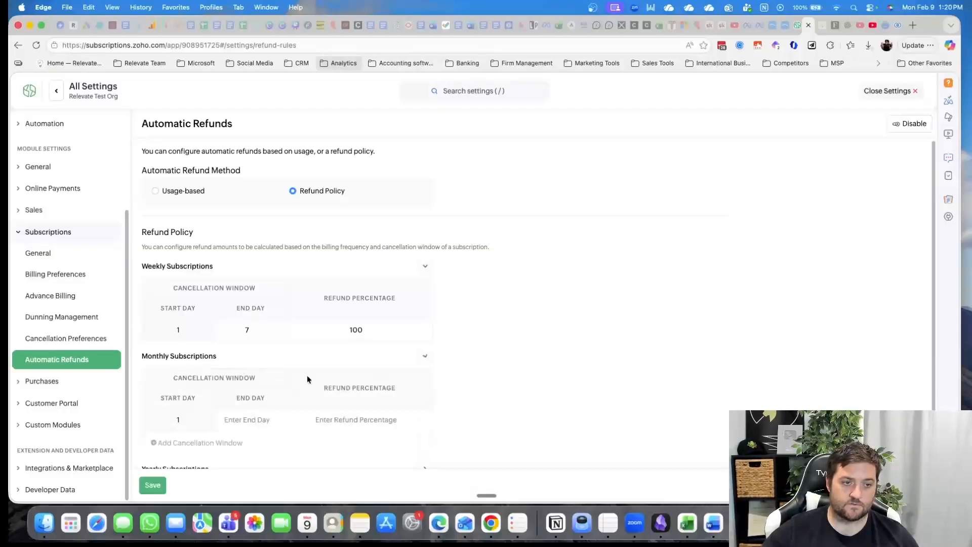
scroll(306, 377, down, 2)
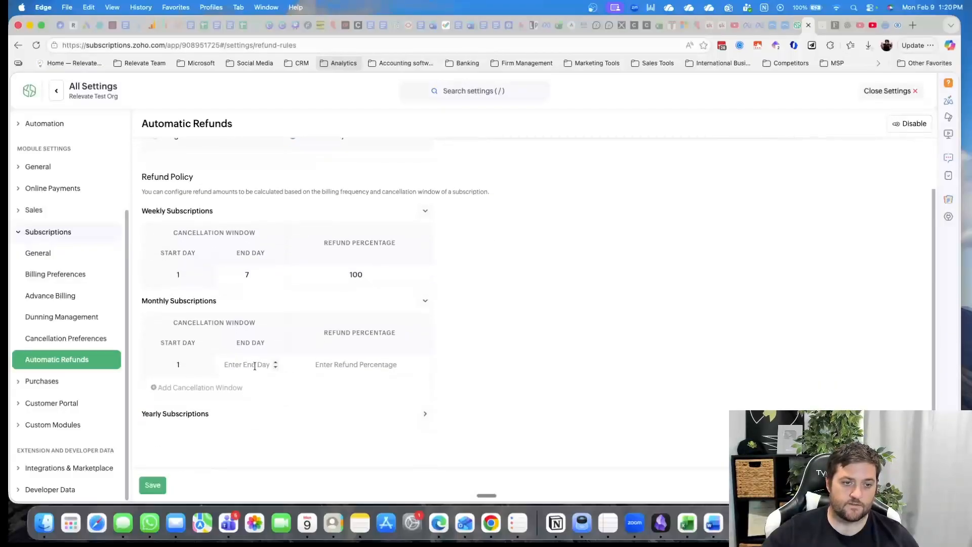
click(253, 366)
text(7)
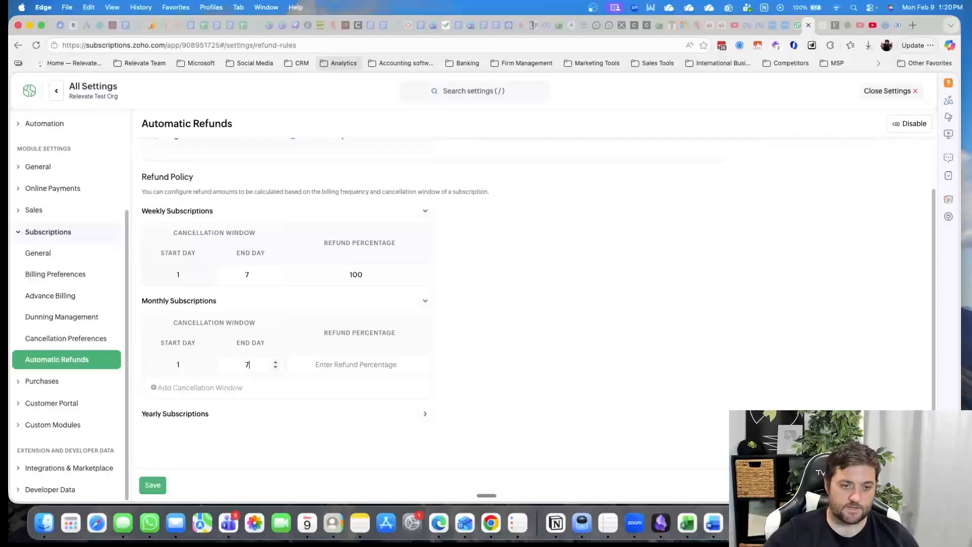
click(350, 365)
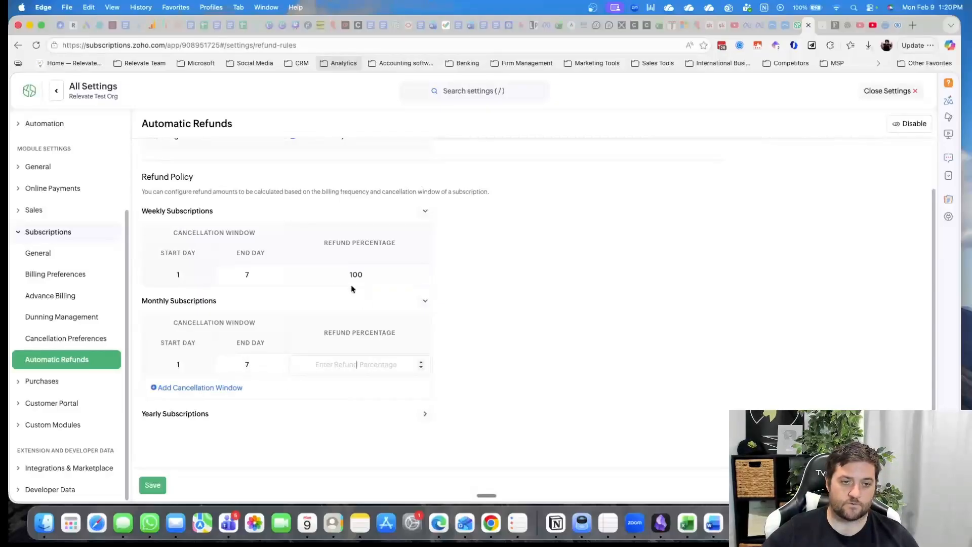
Change the end day of the weekly subscriptions' cancellation window to 2
click(253, 274)
key(BackSpace)
text(1)
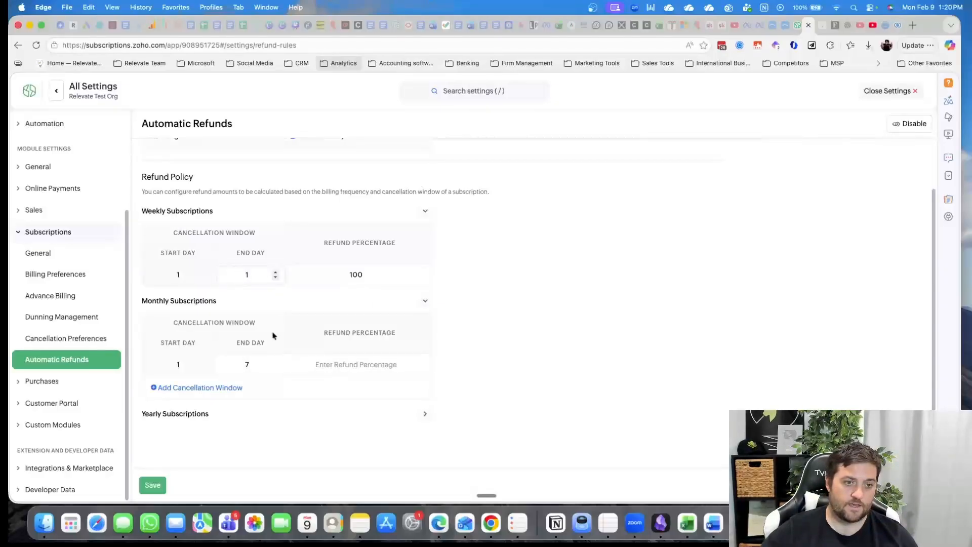
key(BackSpace)
text(2)
Set the monthly subscriptions' refund percentage to 90 and expand the refund policy for yearly subscriptions
click(358, 365)
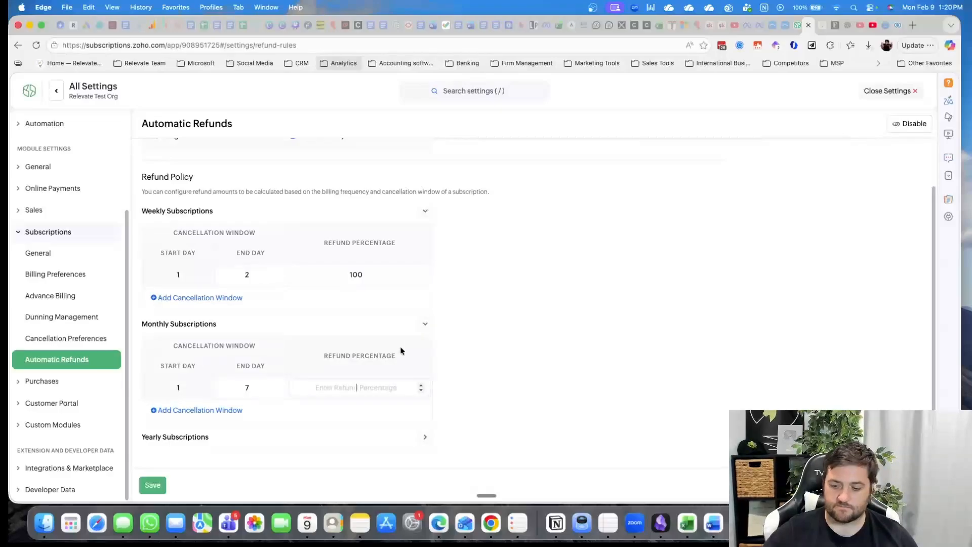
text(90)
scroll(303, 354, down, 1)
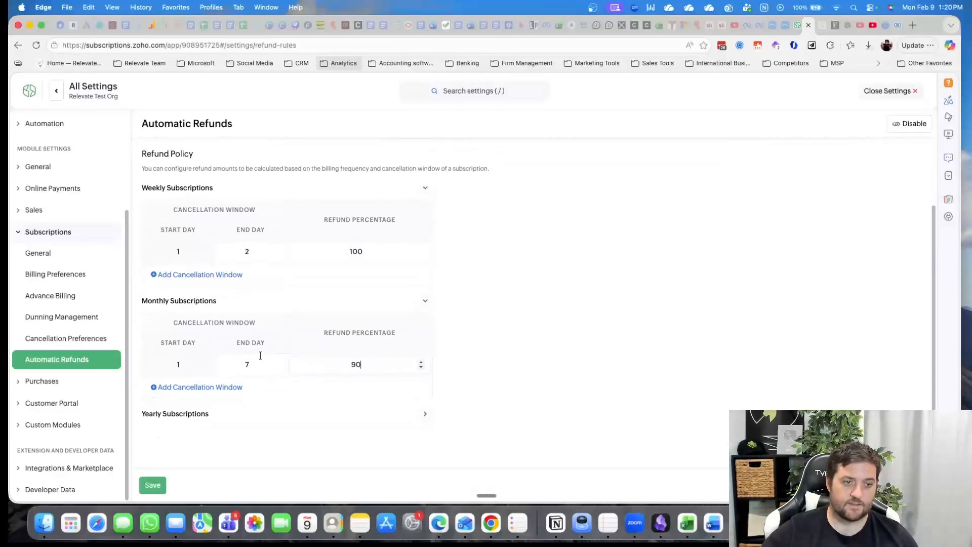
click(207, 414)
scroll(187, 347, down, 4)
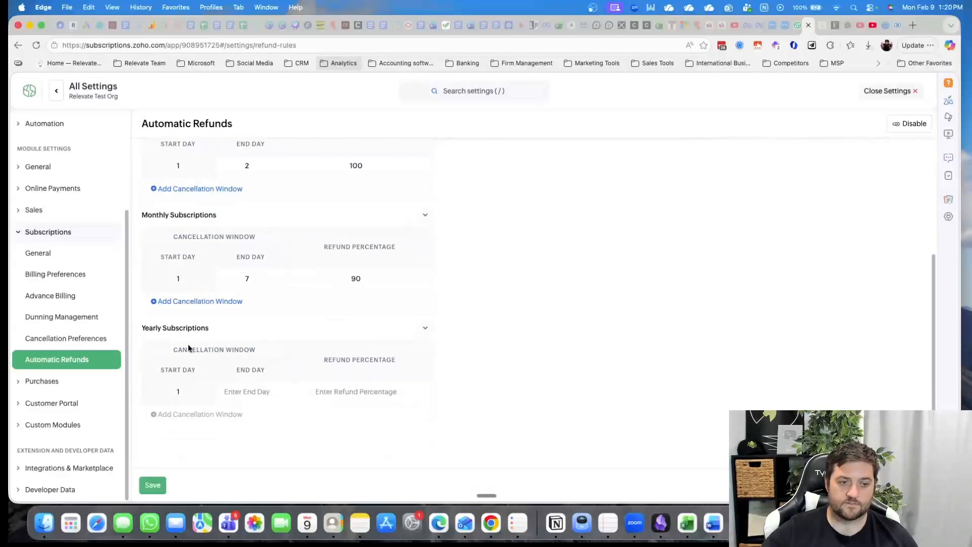
Add a second weekly cancellation window ending on day 4 with a refund percentage of 50
click(183, 189)
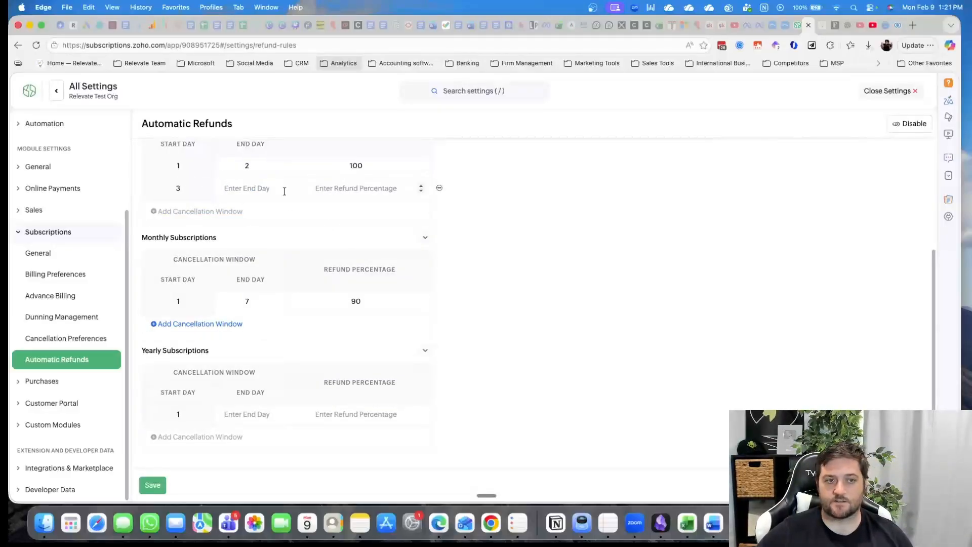
click(258, 191)
text(4)
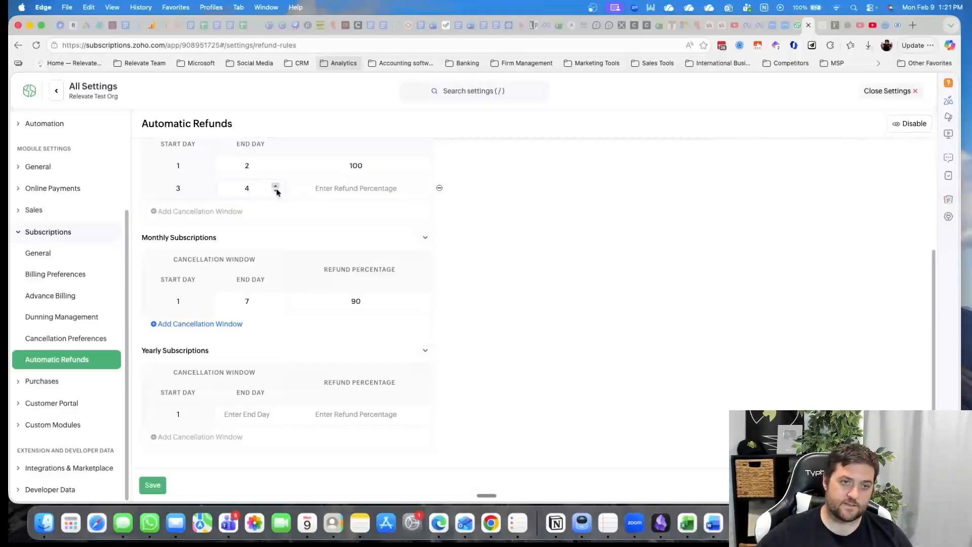
key(Tab)
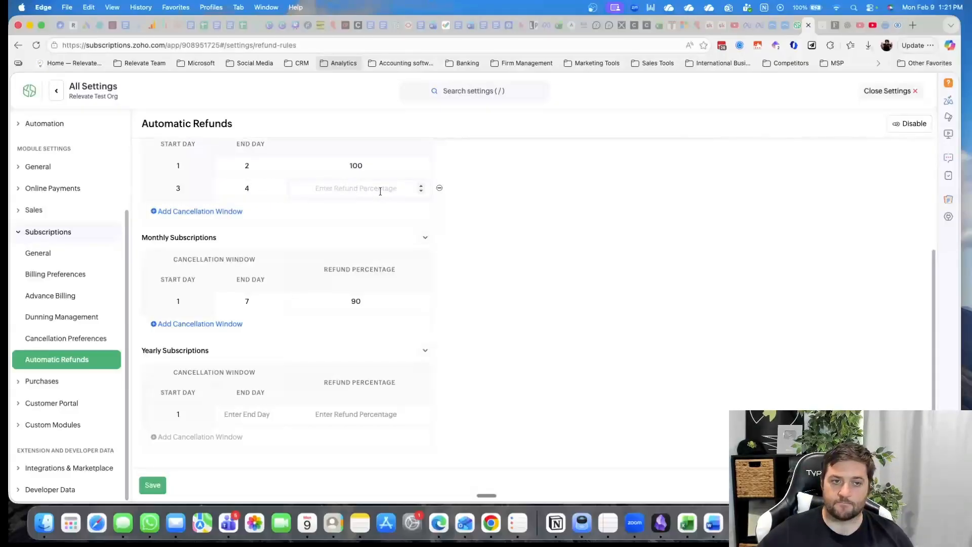
text(50)
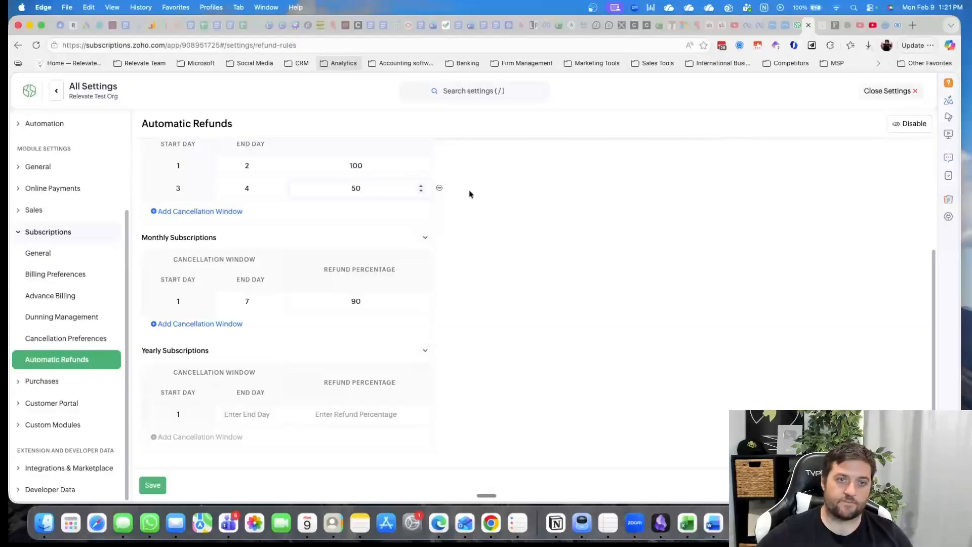
Add a third weekly cancellation window ending on day 7 with a refund percentage of 10, and save the refund policy
click(214, 213)
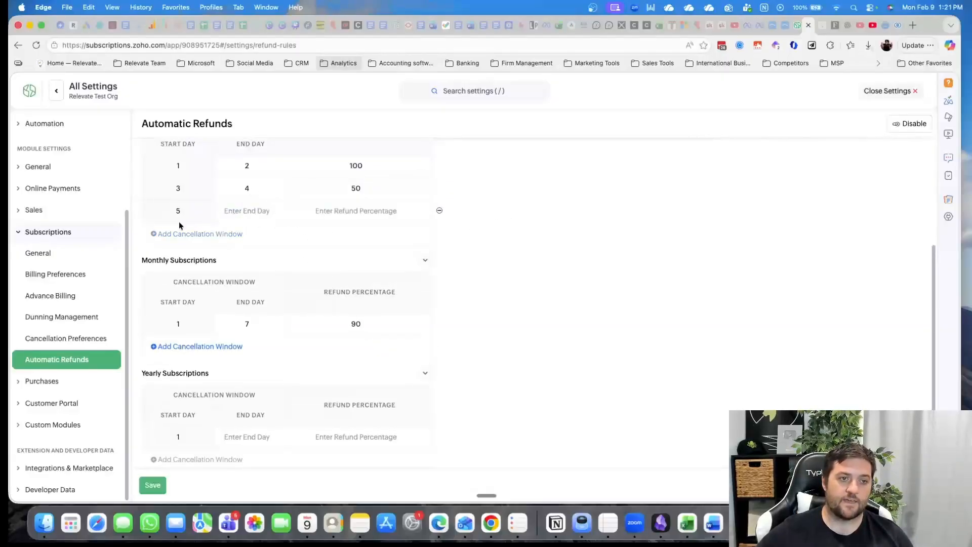
click(266, 212)
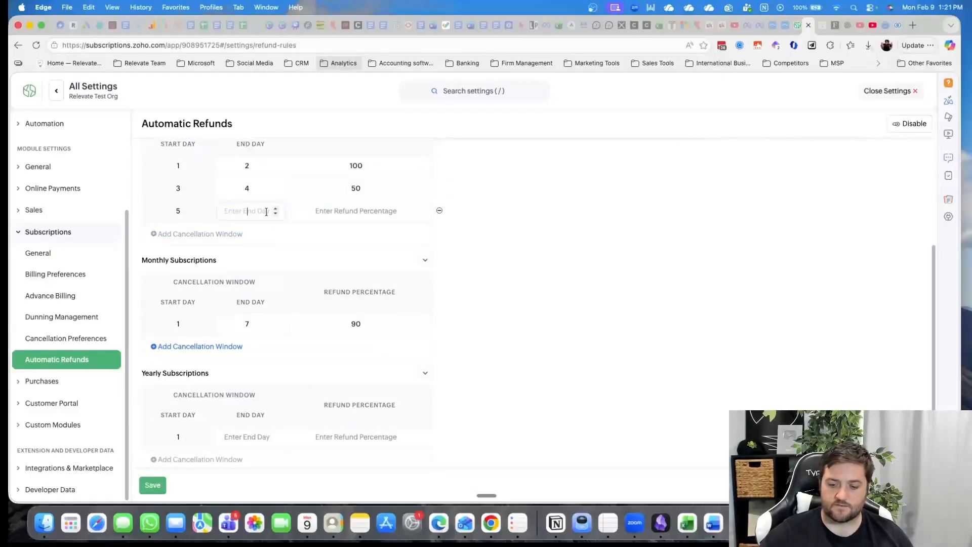
text(7)
key(Tab)
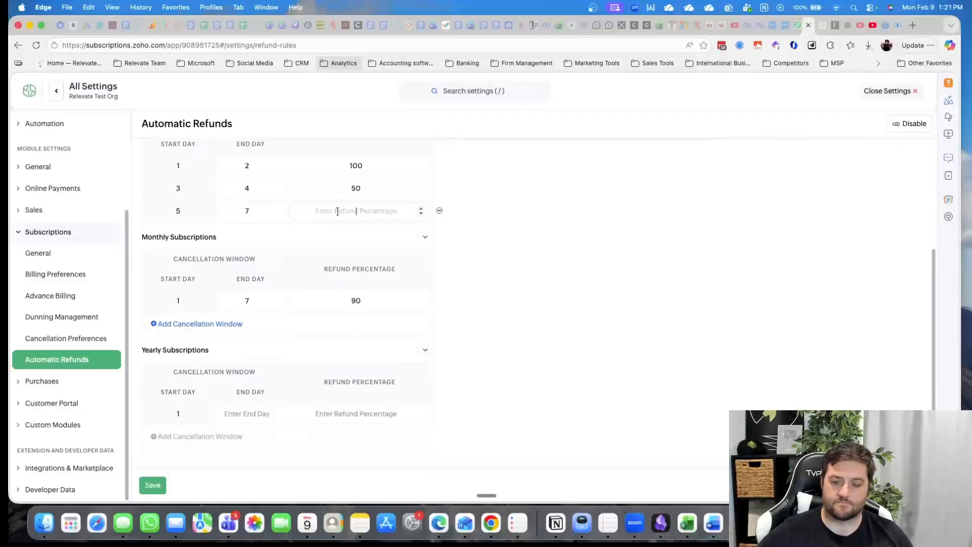
text(10)
click(523, 265)
scroll(528, 290, up, 5)
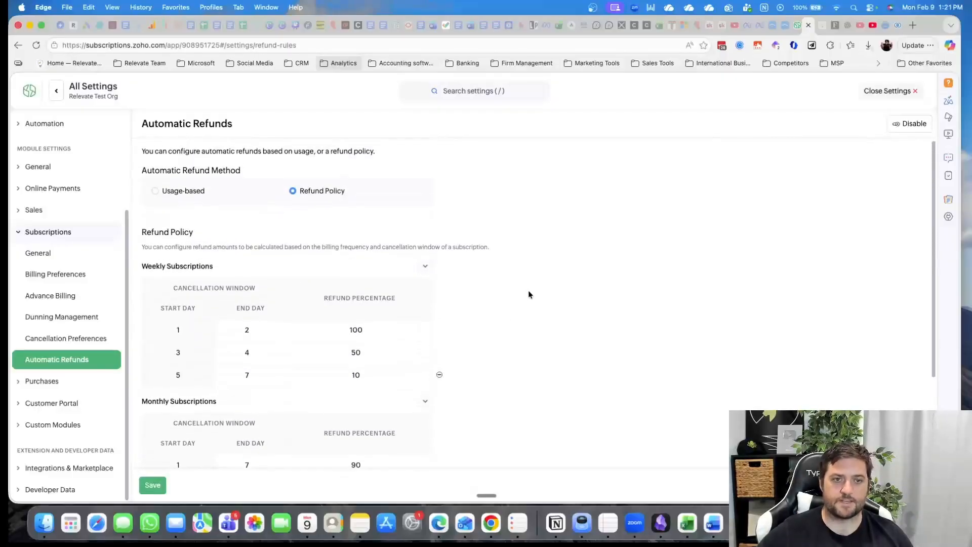
scroll(524, 294, down, 3)
click(154, 486)
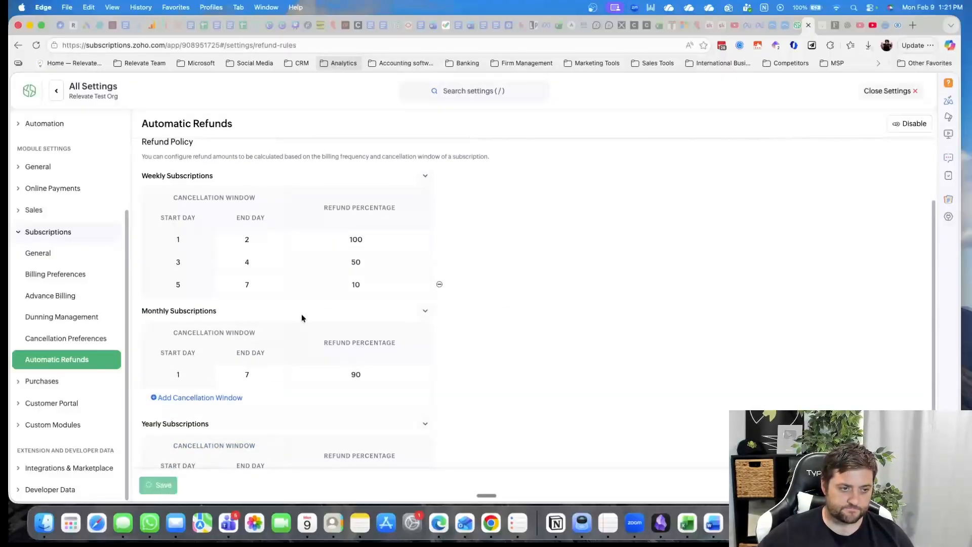
Review the mileage preferences and vehicle list in the Expenses settings, and look at the new vehicle form without saving anything
click(49, 382)
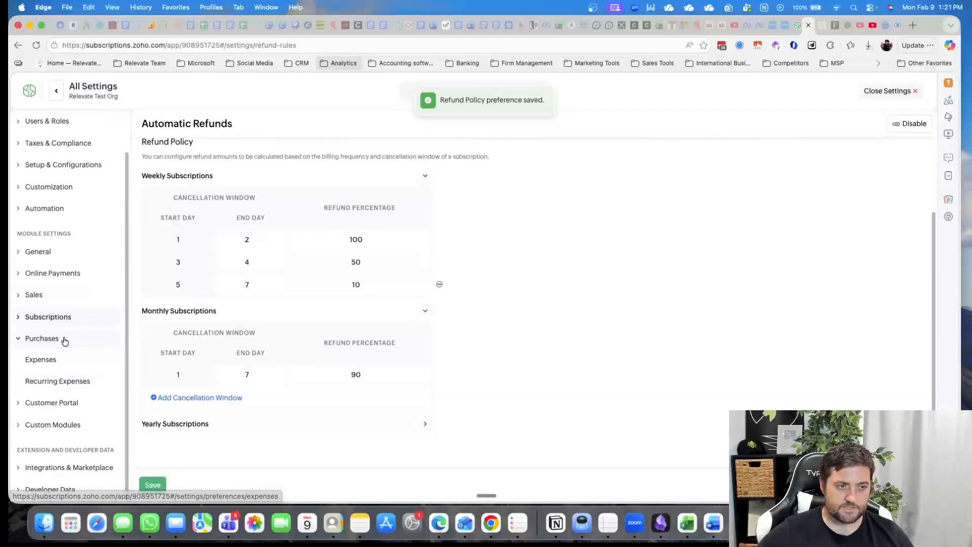
click(43, 360)
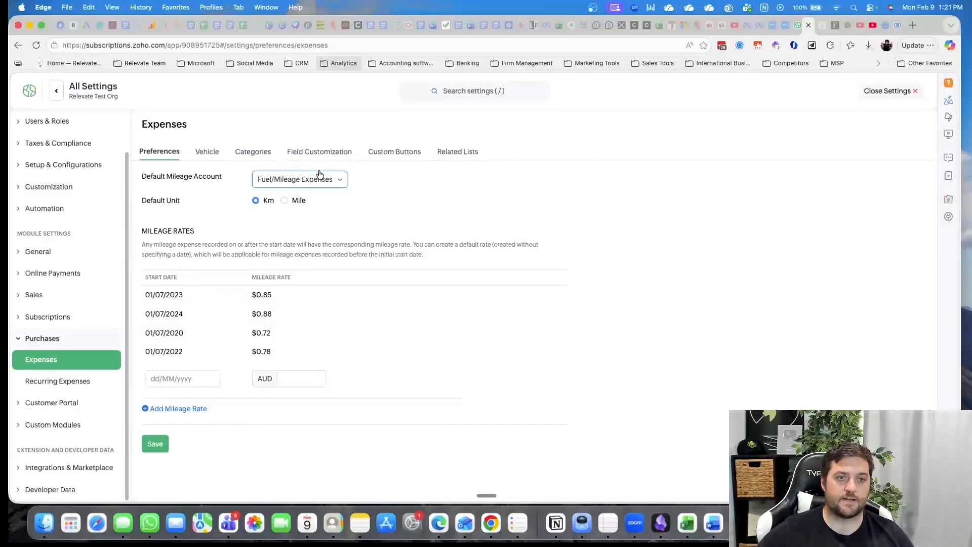
click(212, 160)
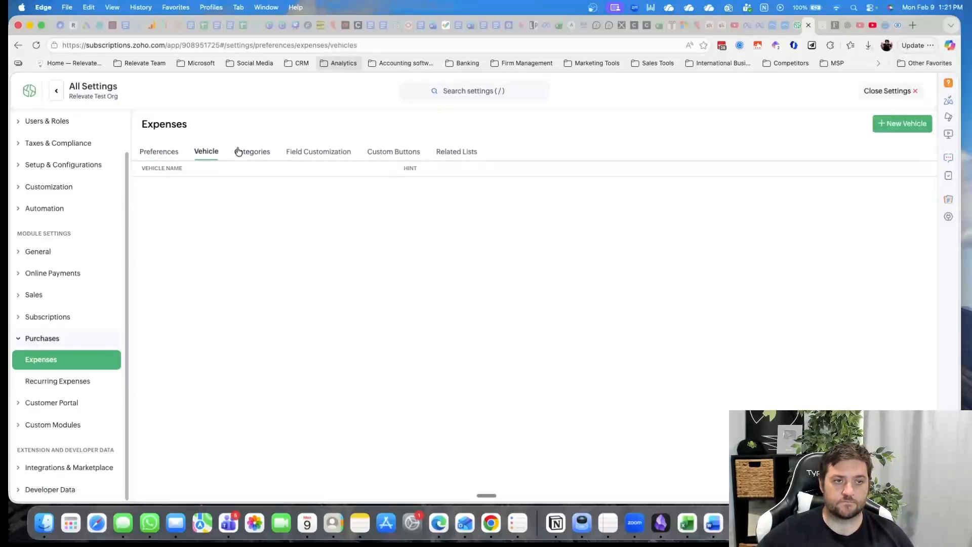
click(906, 127)
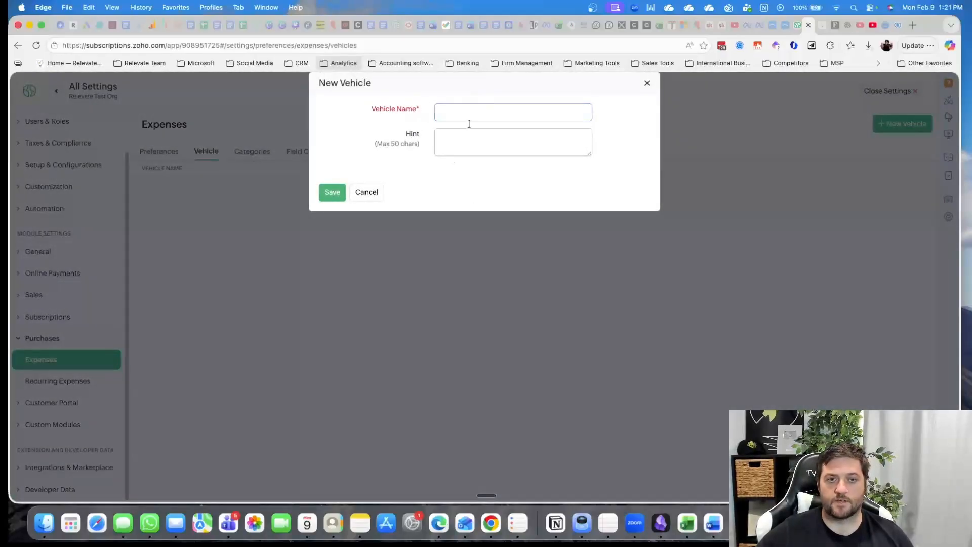
click(367, 192)
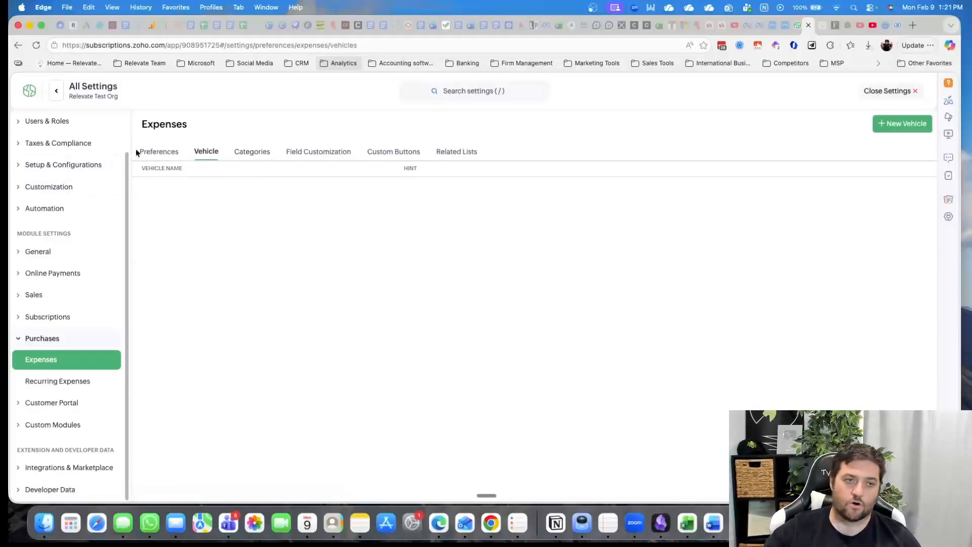
Review the expense categories, field customization, custom buttons and related lists, plus the Recurring Expenses settings
click(250, 152)
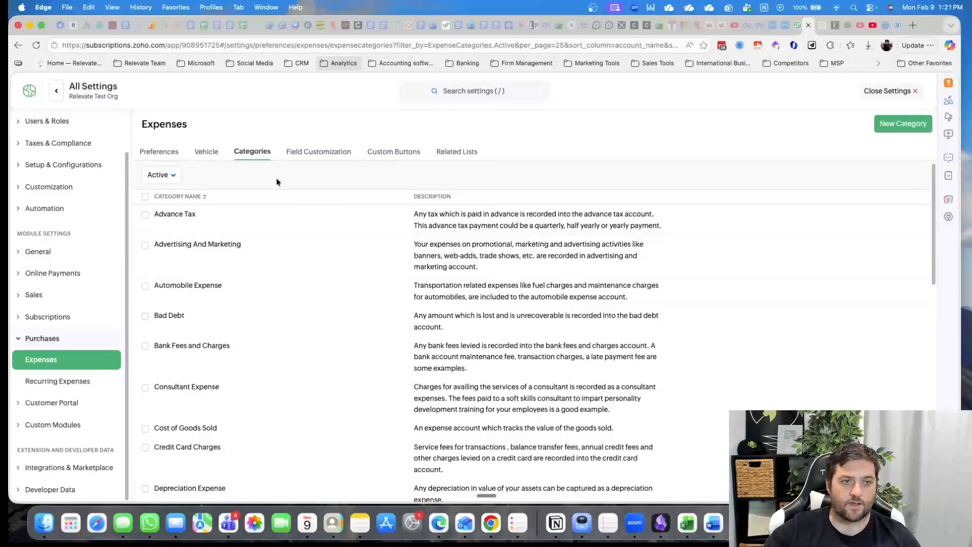
scroll(330, 222, down, 5)
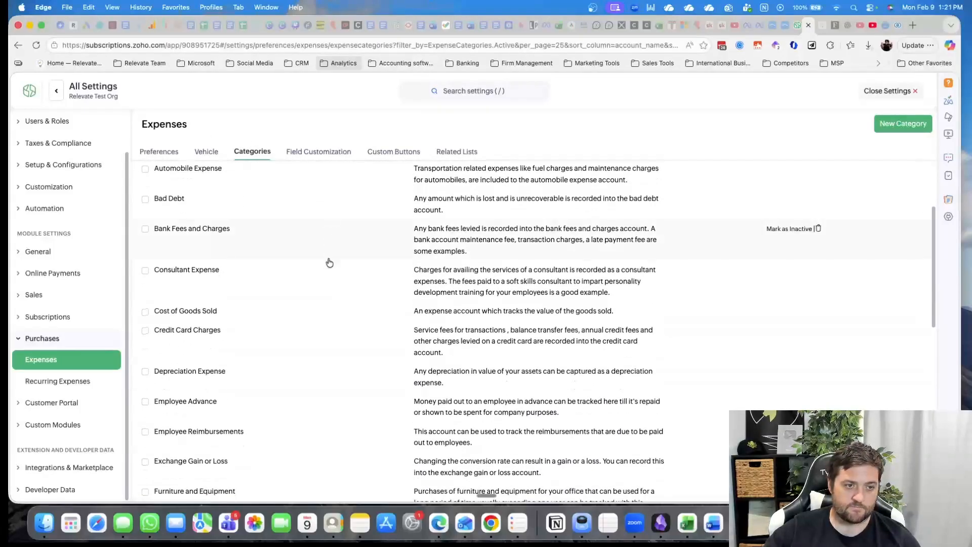
scroll(329, 260, down, 10)
scroll(336, 264, up, 10)
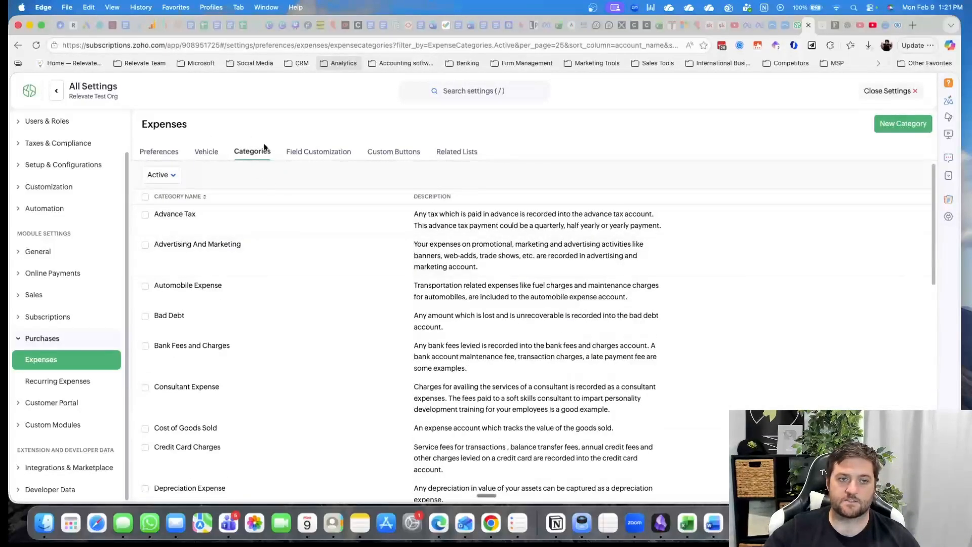
click(320, 152)
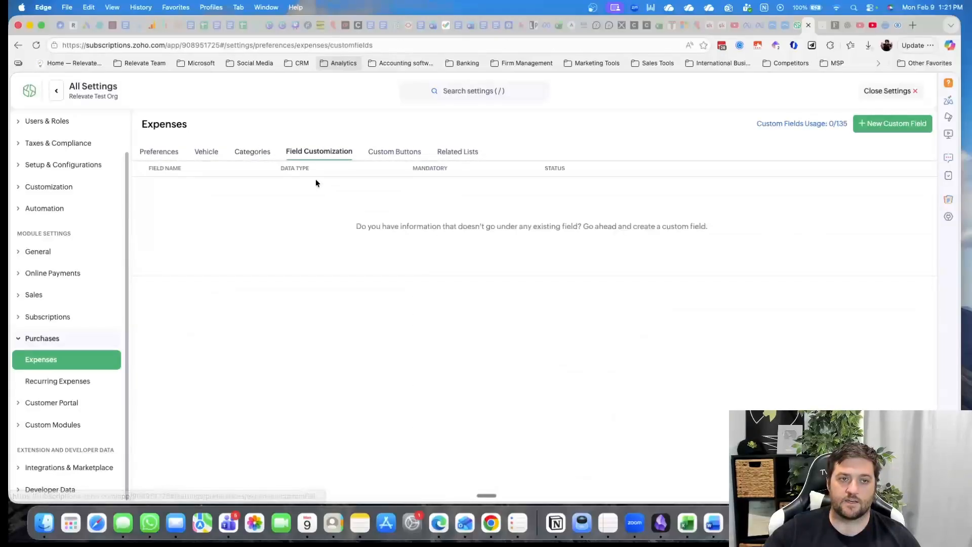
click(400, 153)
click(464, 153)
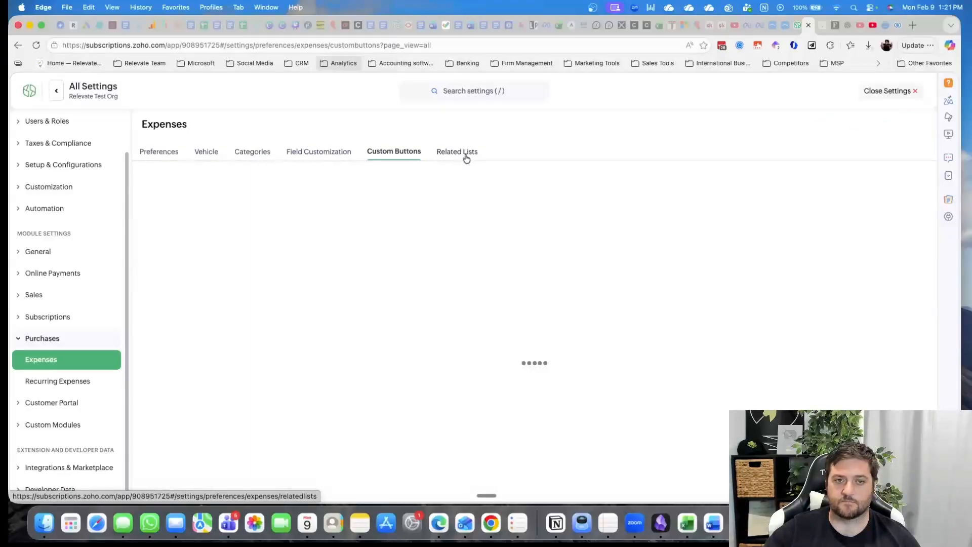
click(96, 381)
Open the Customer Portal's general settings and examine the portal login and federated login options
click(75, 405)
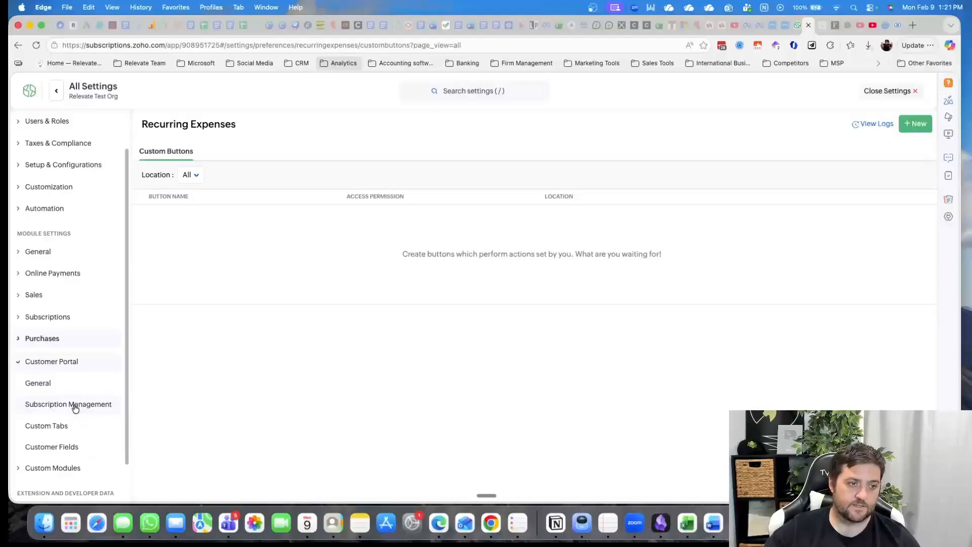
scroll(81, 329, down, 2)
click(70, 340)
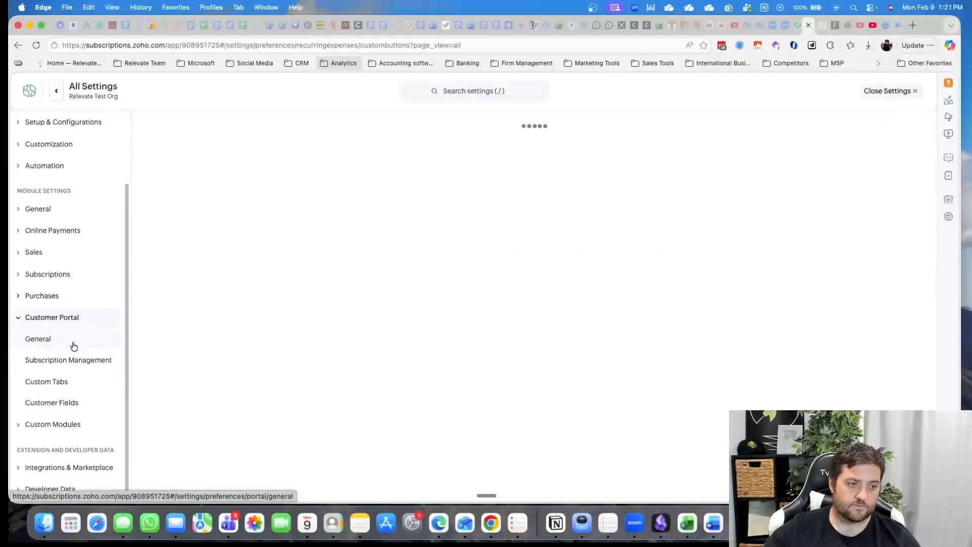
scroll(426, 304, down, 2)
scroll(426, 306, down, 1)
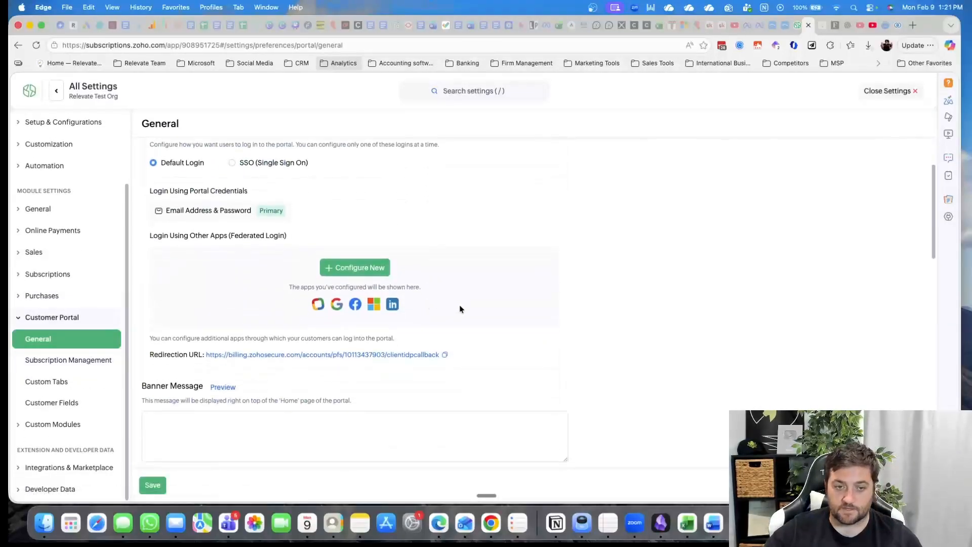
scroll(460, 308, up, 1)
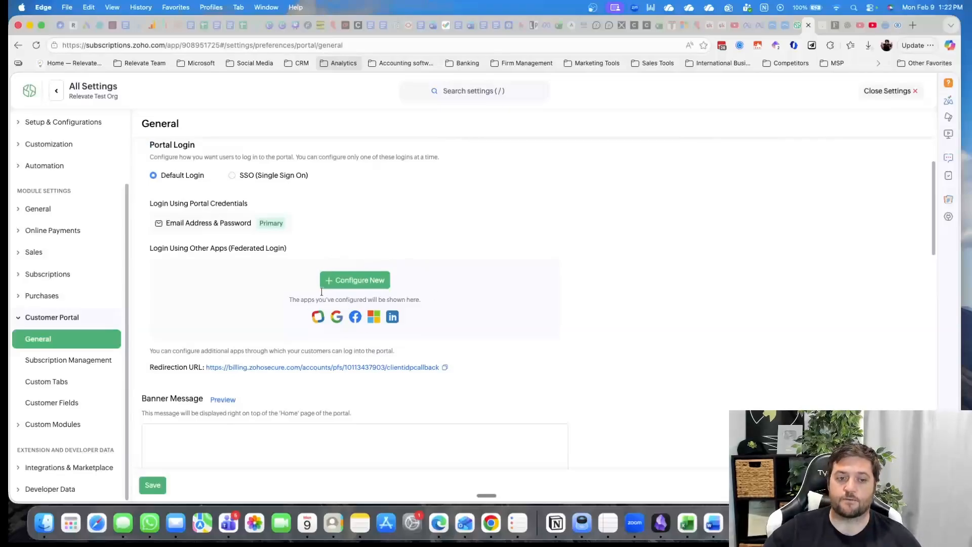
scroll(283, 359, down, 6)
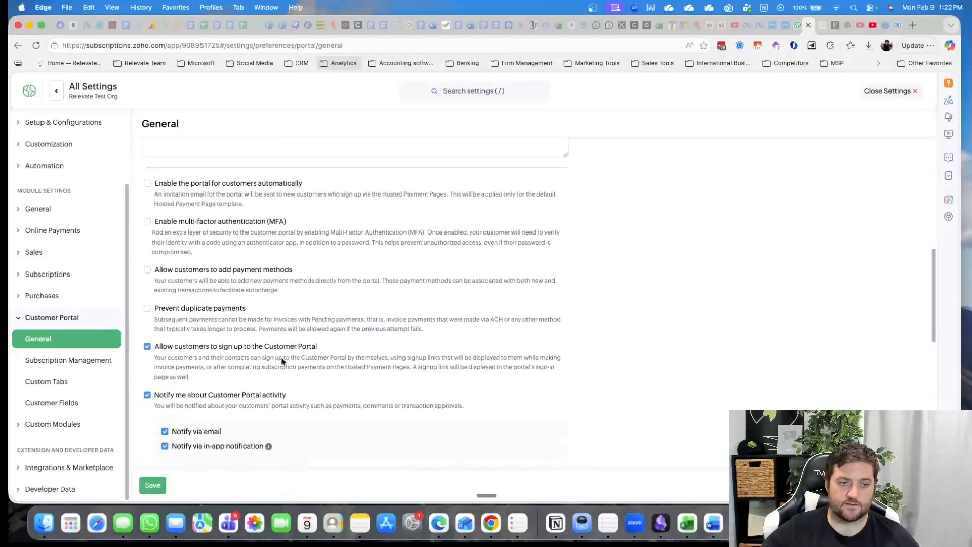
Review the portal's options for automatic enabling, multi-factor authentication, payment methods, duplicate payments, notifications, document sharing and secure public links
drag(204, 183, 304, 184)
drag(197, 222, 202, 221)
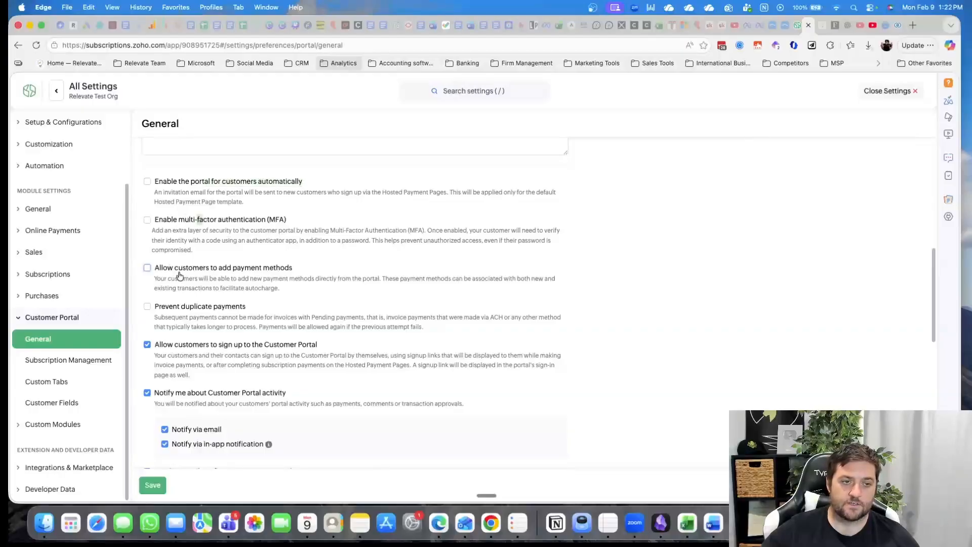
drag(193, 269, 274, 269)
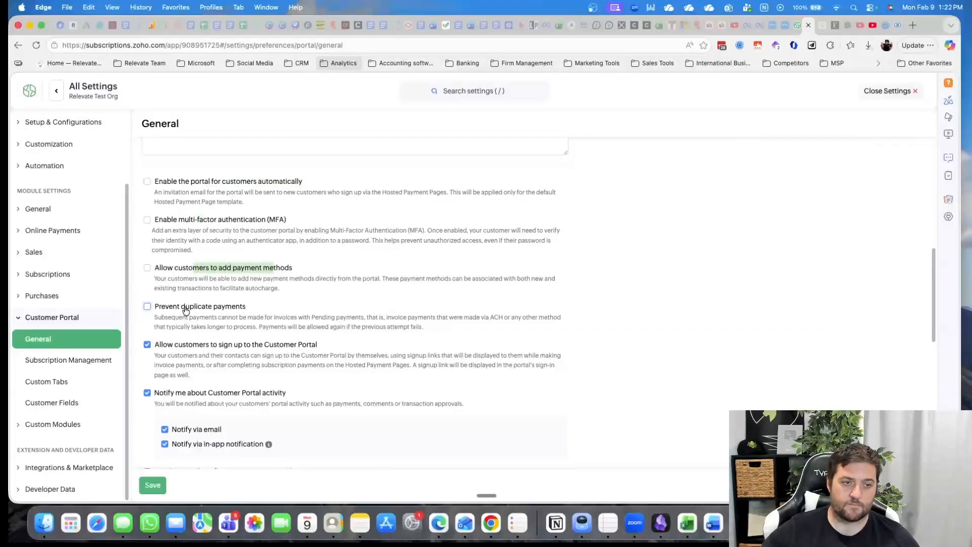
drag(183, 306, 257, 309)
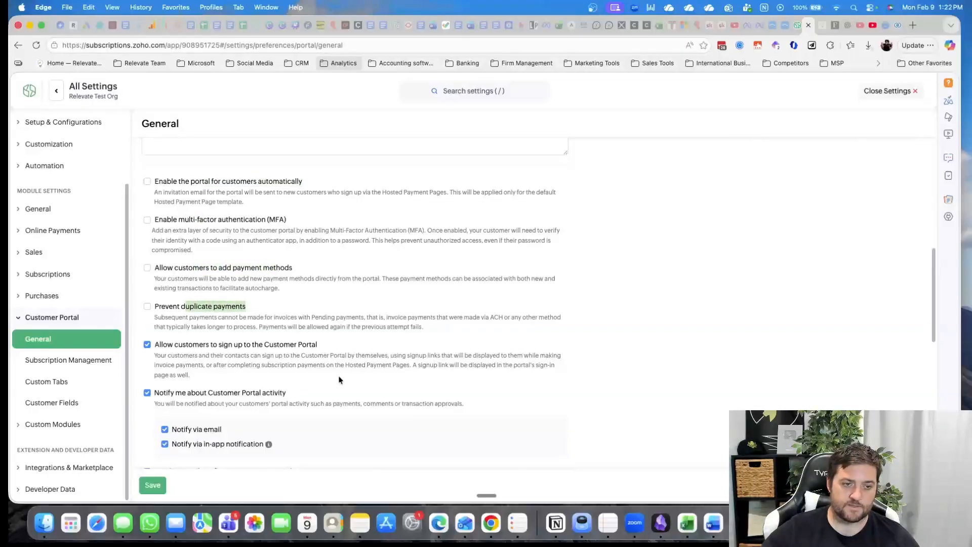
scroll(351, 375, down, 5)
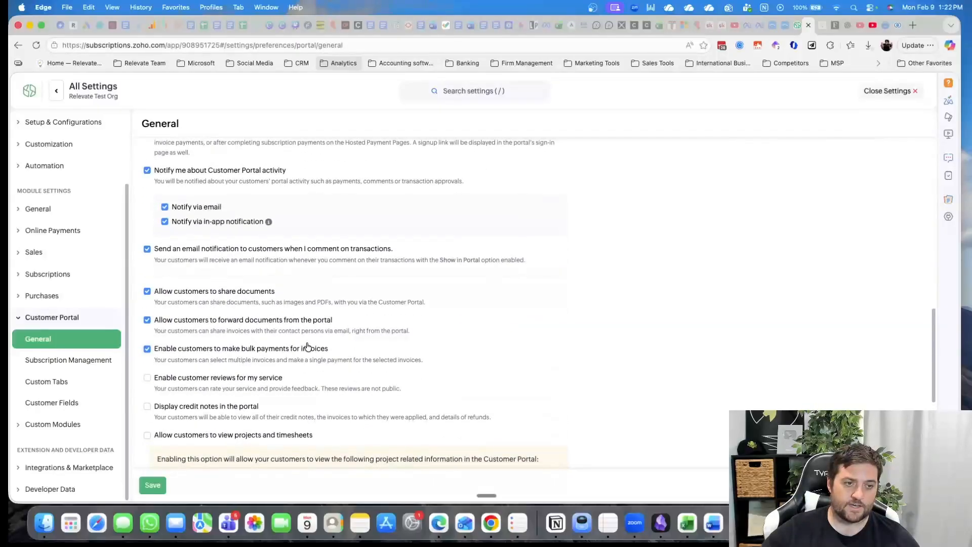
scroll(257, 336, down, 3)
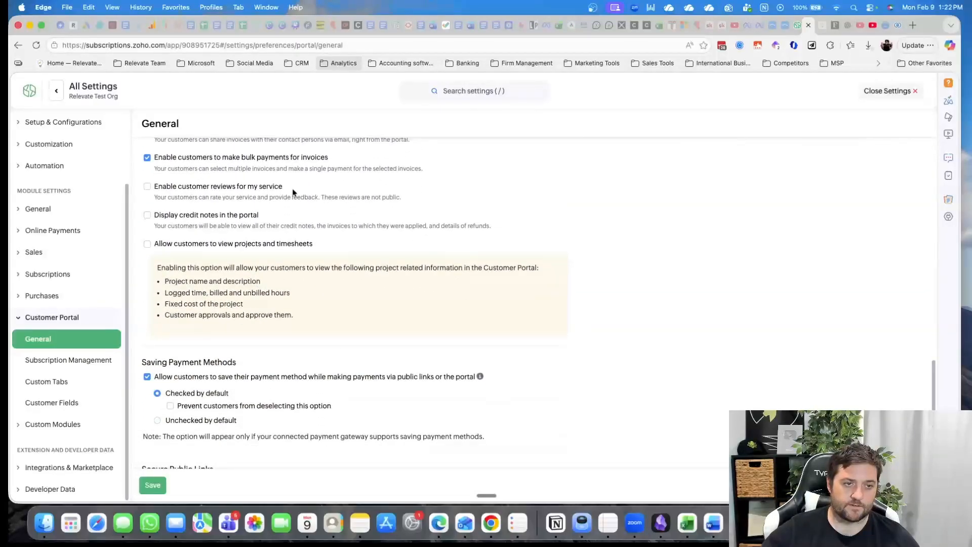
scroll(292, 341, down, 3)
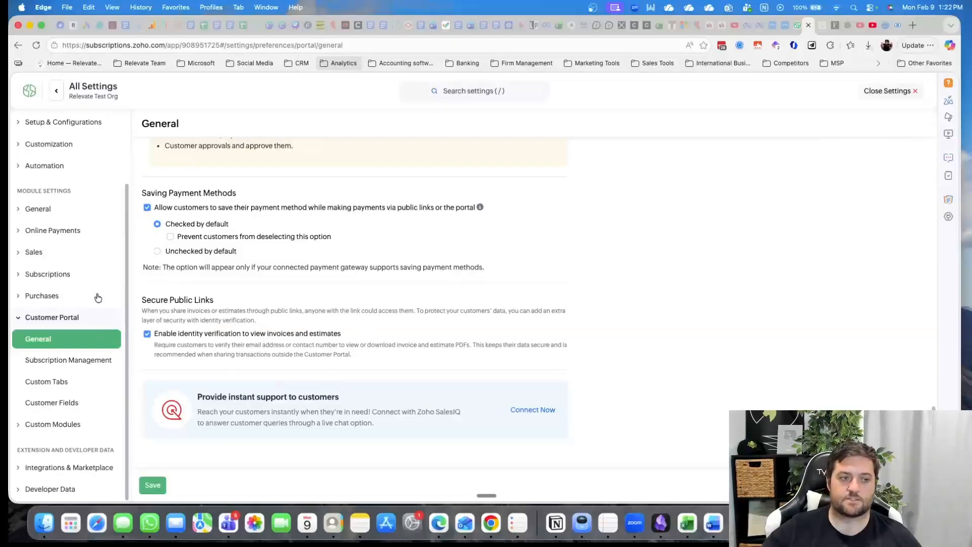
Review the portal's Subscription Management options for trials, cancellations, pause and resume, payments and advanced settings
click(86, 368)
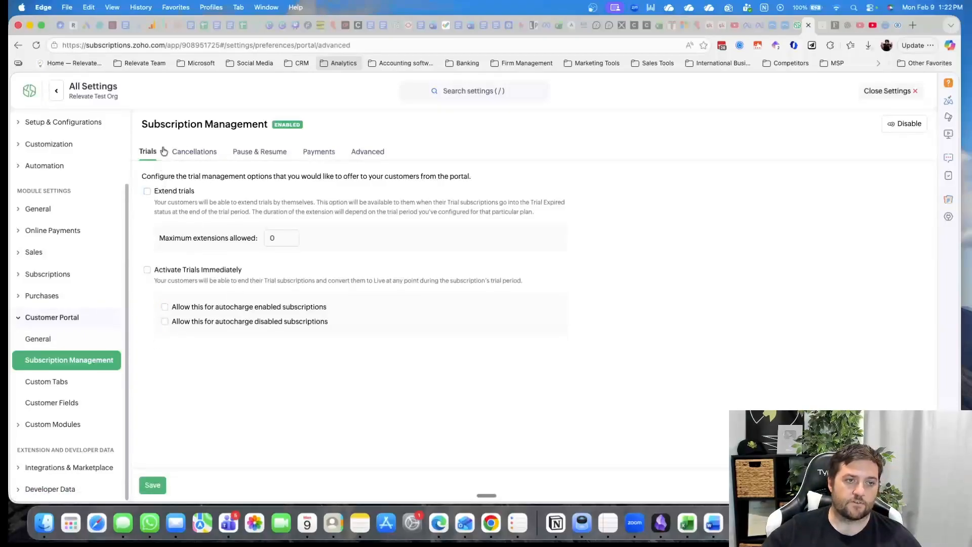
click(206, 152)
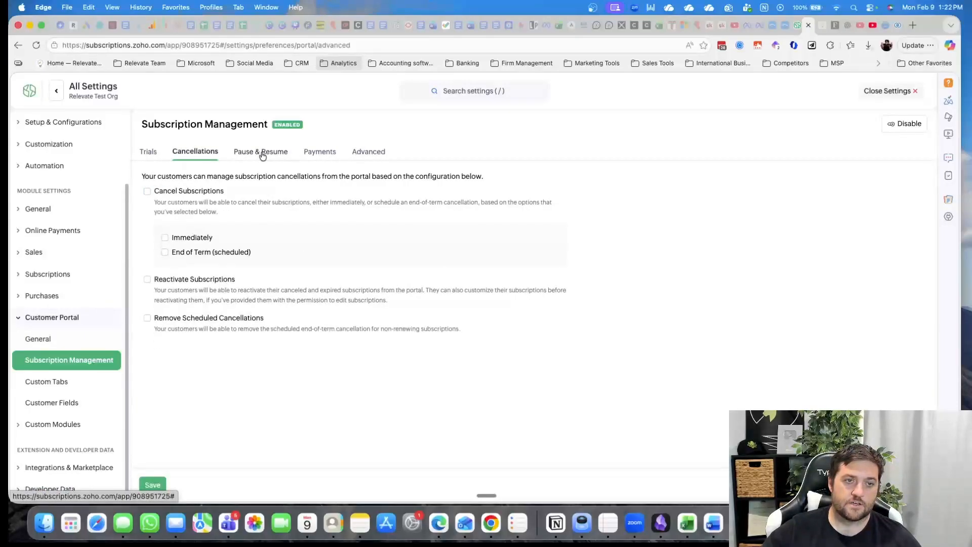
click(262, 155)
click(323, 154)
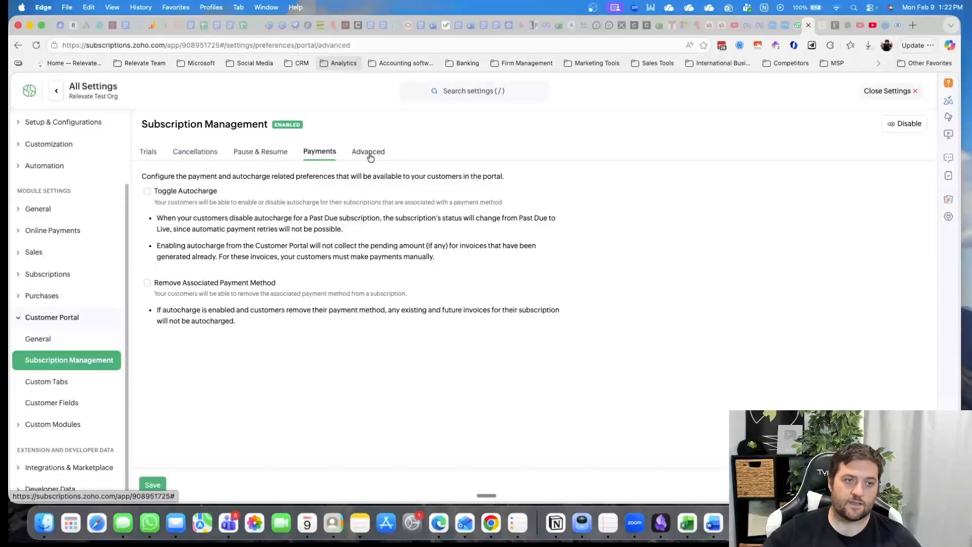
click(369, 154)
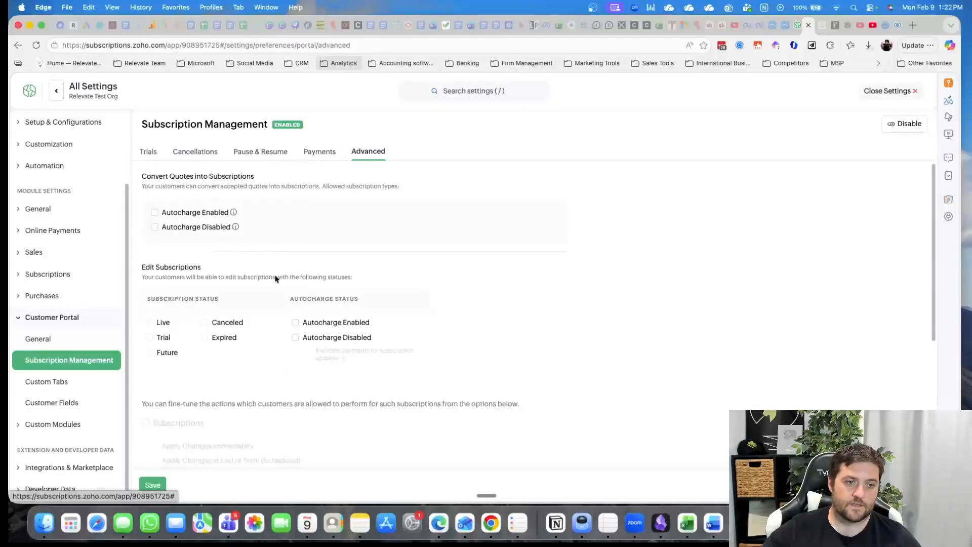
click(150, 155)
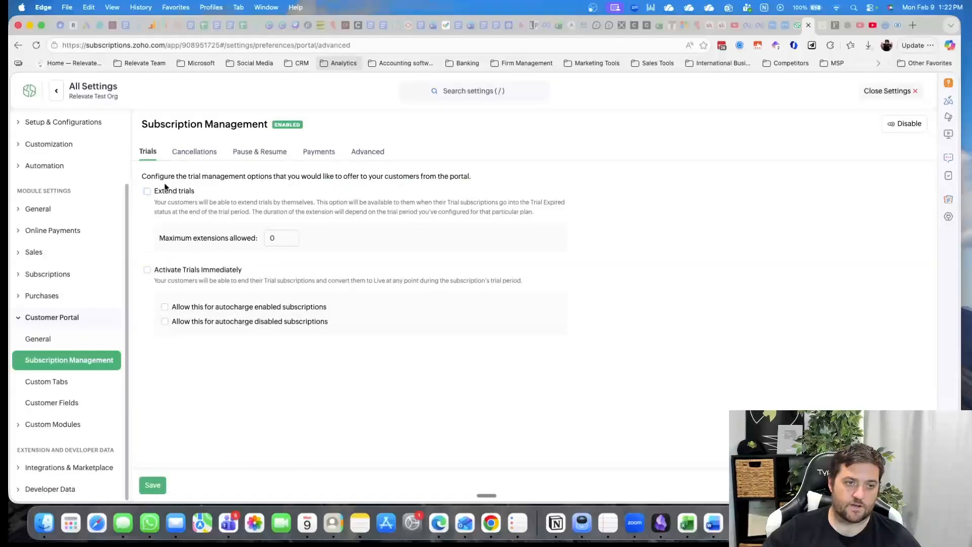
View the Customer Portal's Custom Tabs page and examine the field types configured under Customer Fields
click(74, 384)
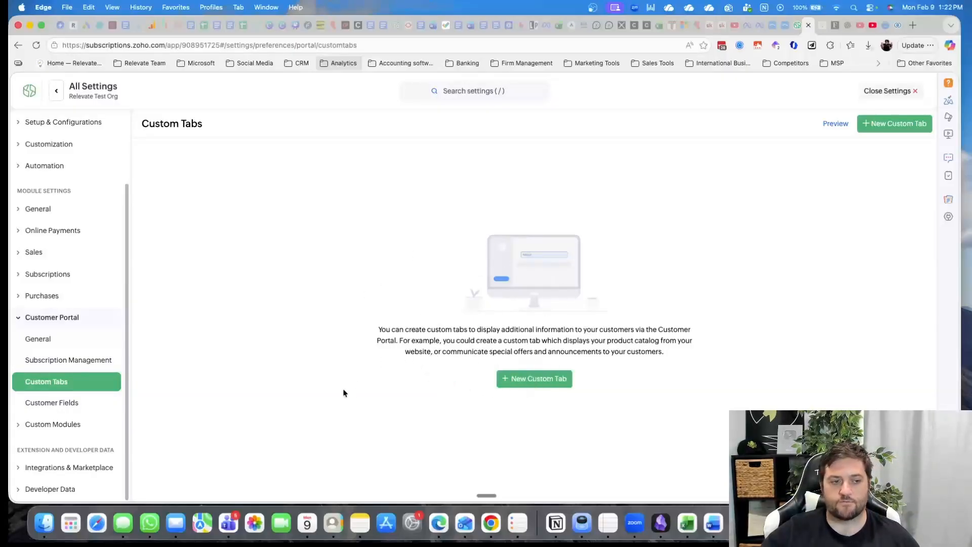
click(89, 403)
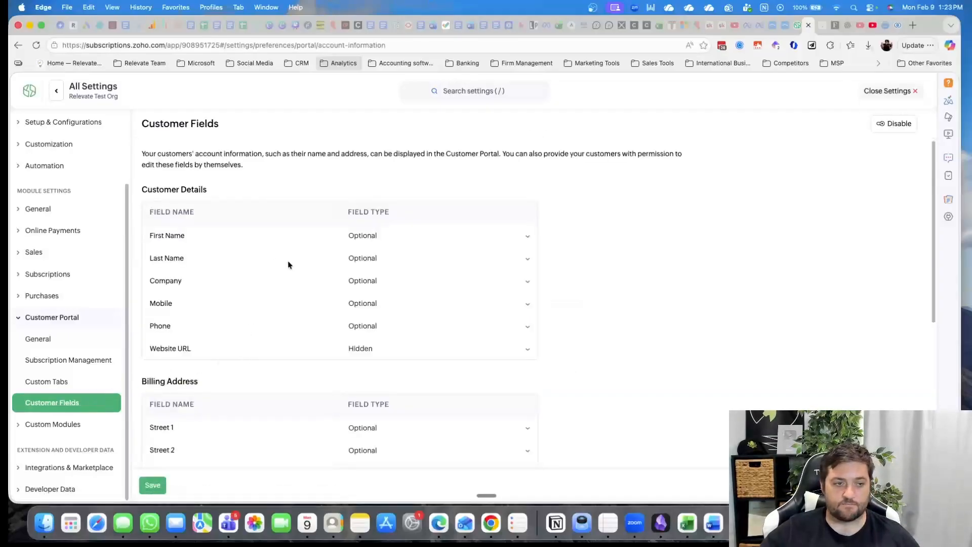
scroll(293, 278, down, 5)
View the Custom Modules overview and expand the Integrations & Marketplace and Developer Data settings groups
click(67, 426)
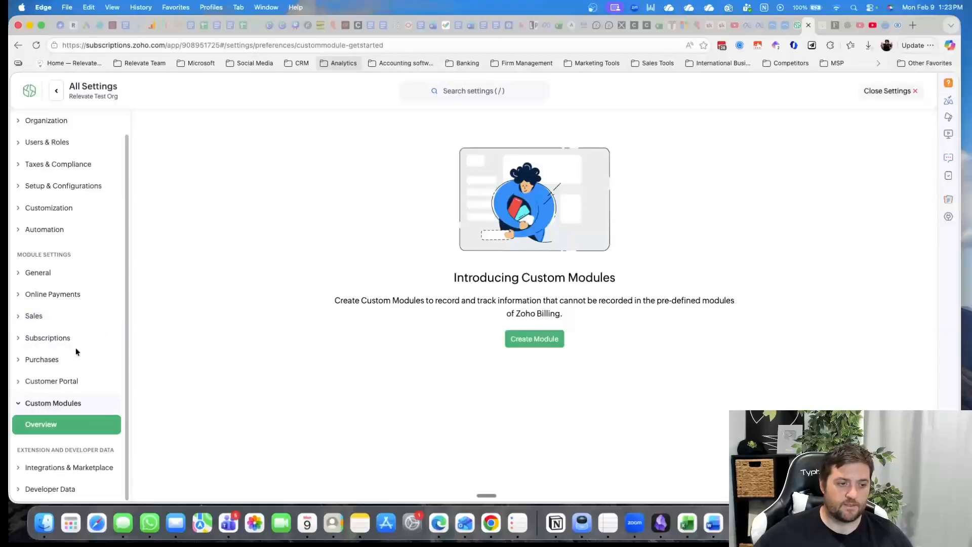
click(84, 467)
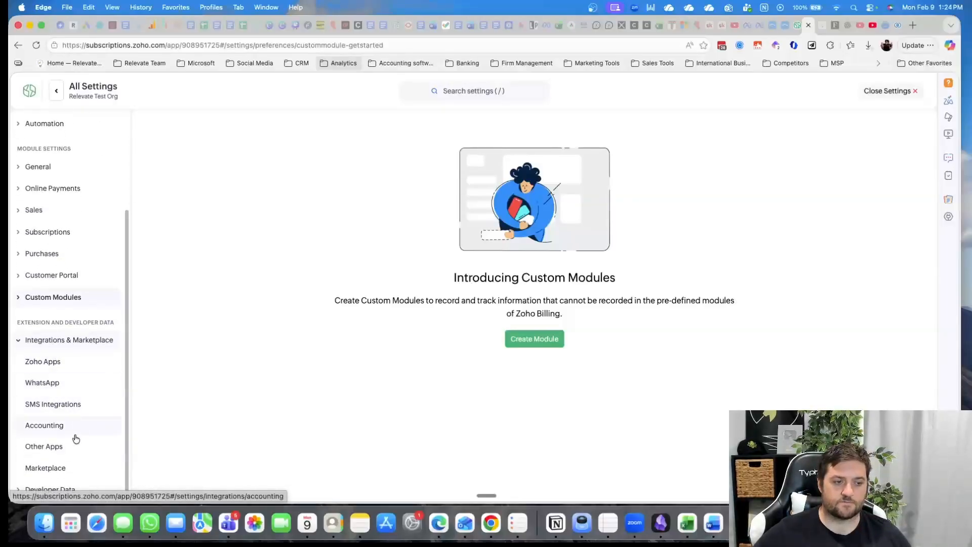
click(65, 488)
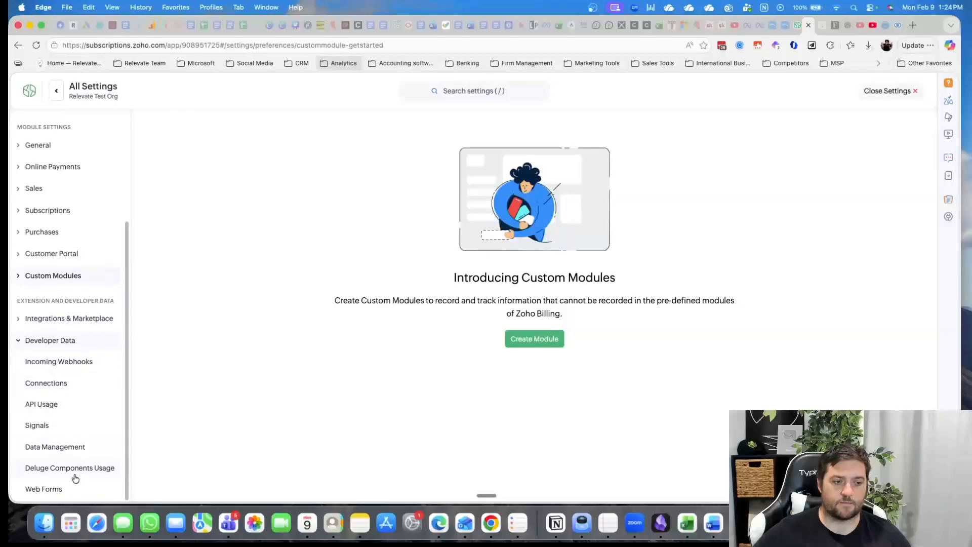